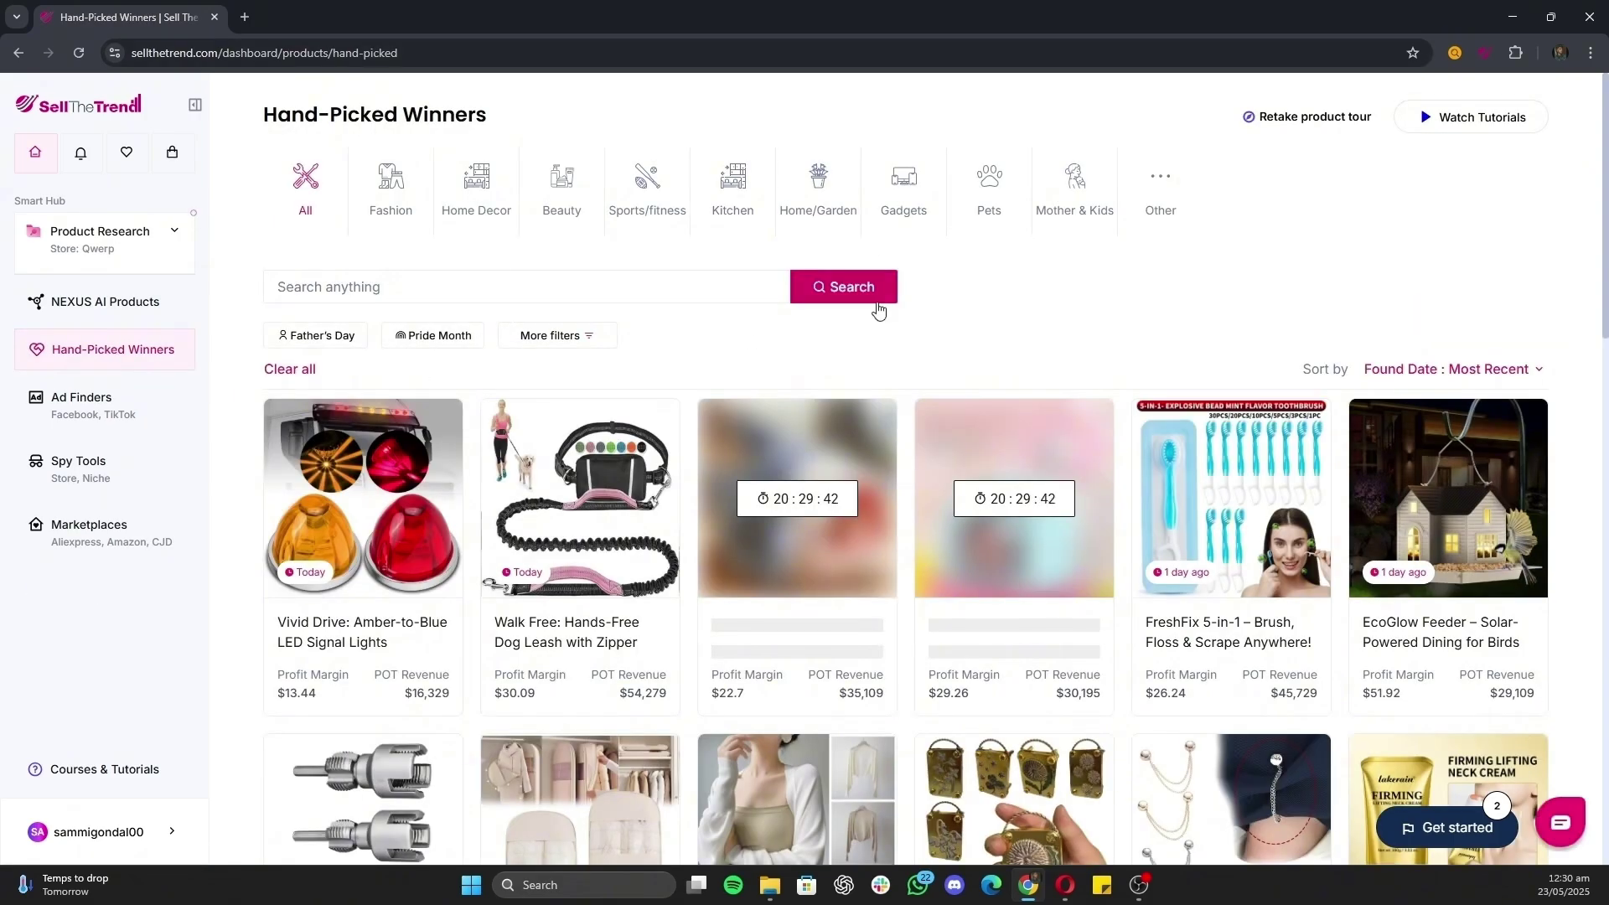
Browse the hand-picked products and examine a product's research details, including competitors, saturation meter and Facebook targeting interests
scroll(879, 288, down, 5)
scroll(702, 332, up, 5)
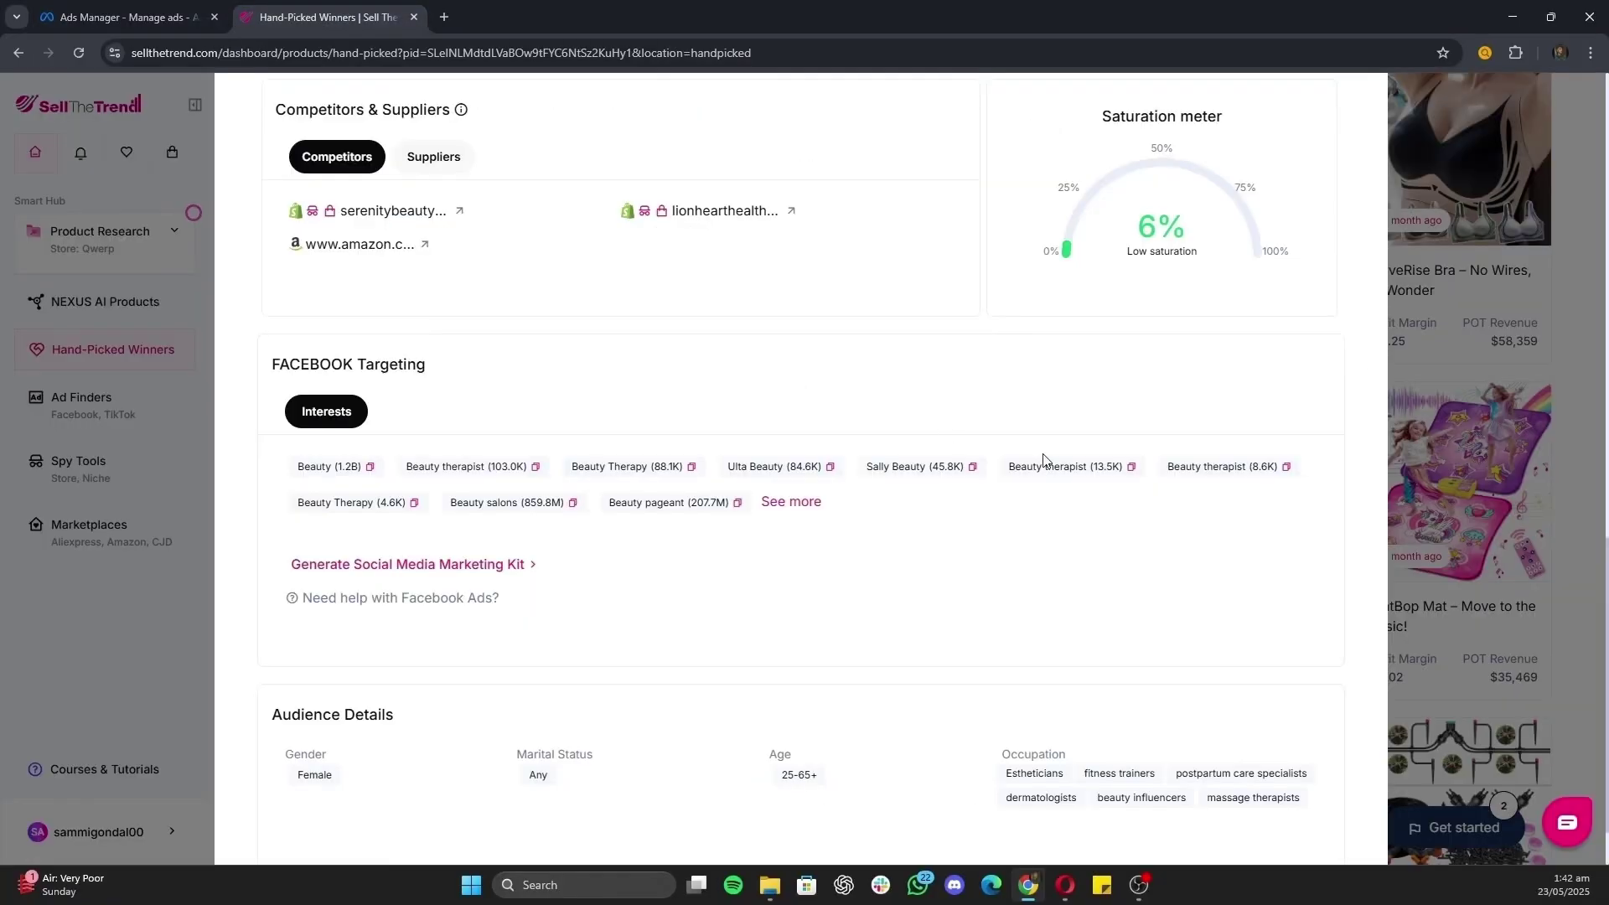
scroll(947, 432, up, 15)
scroll(1204, 510, down, 1)
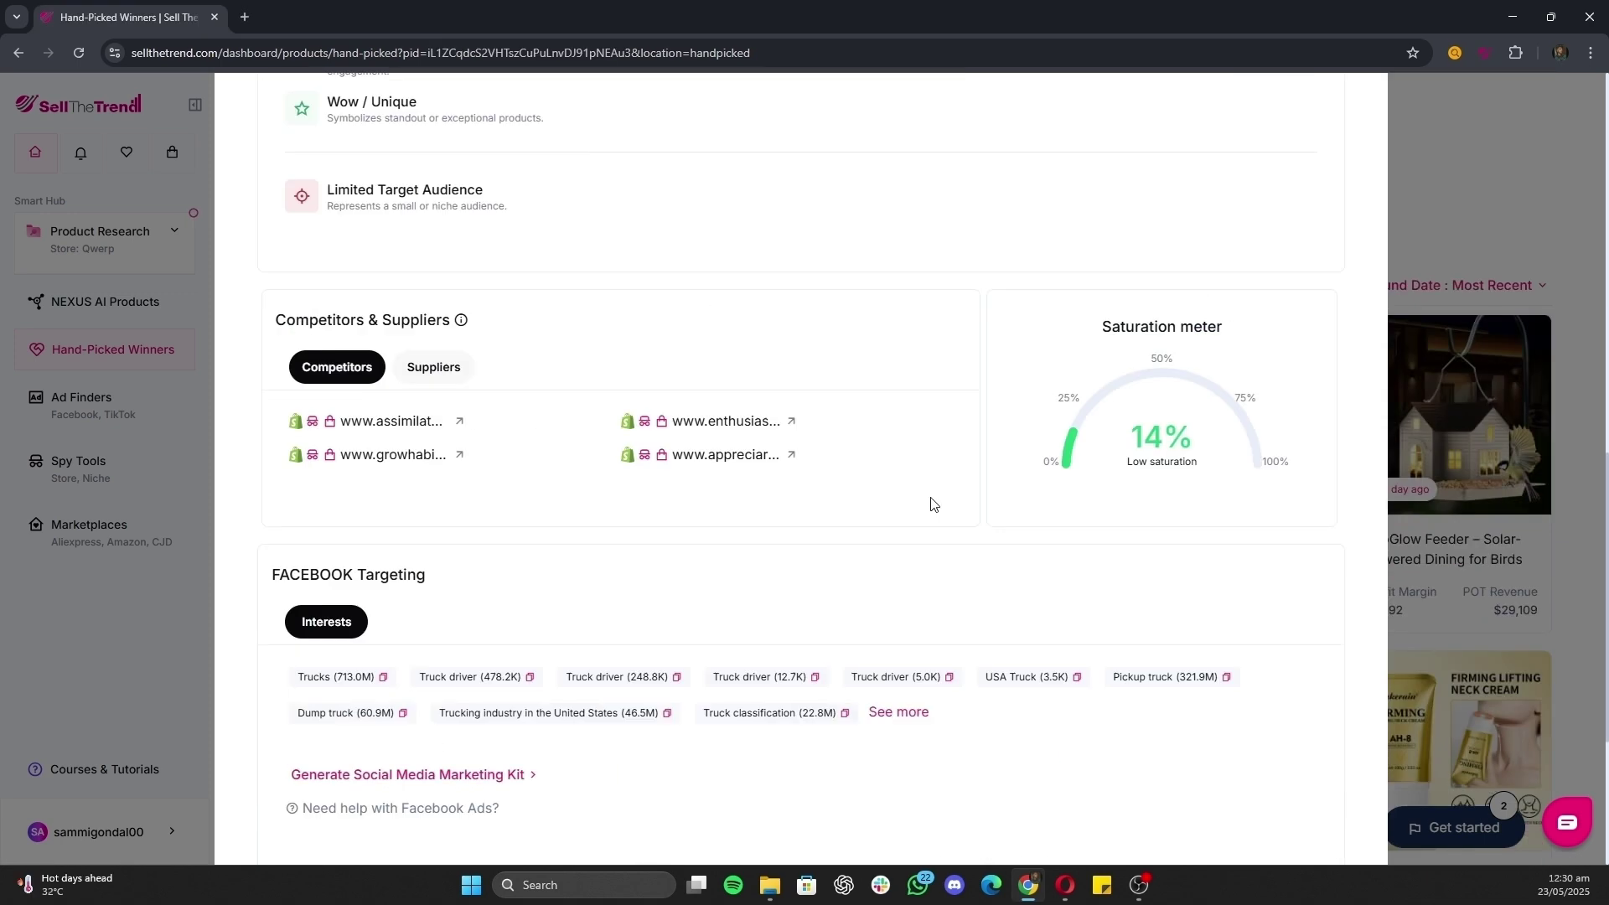
scroll(366, 315, down, 3)
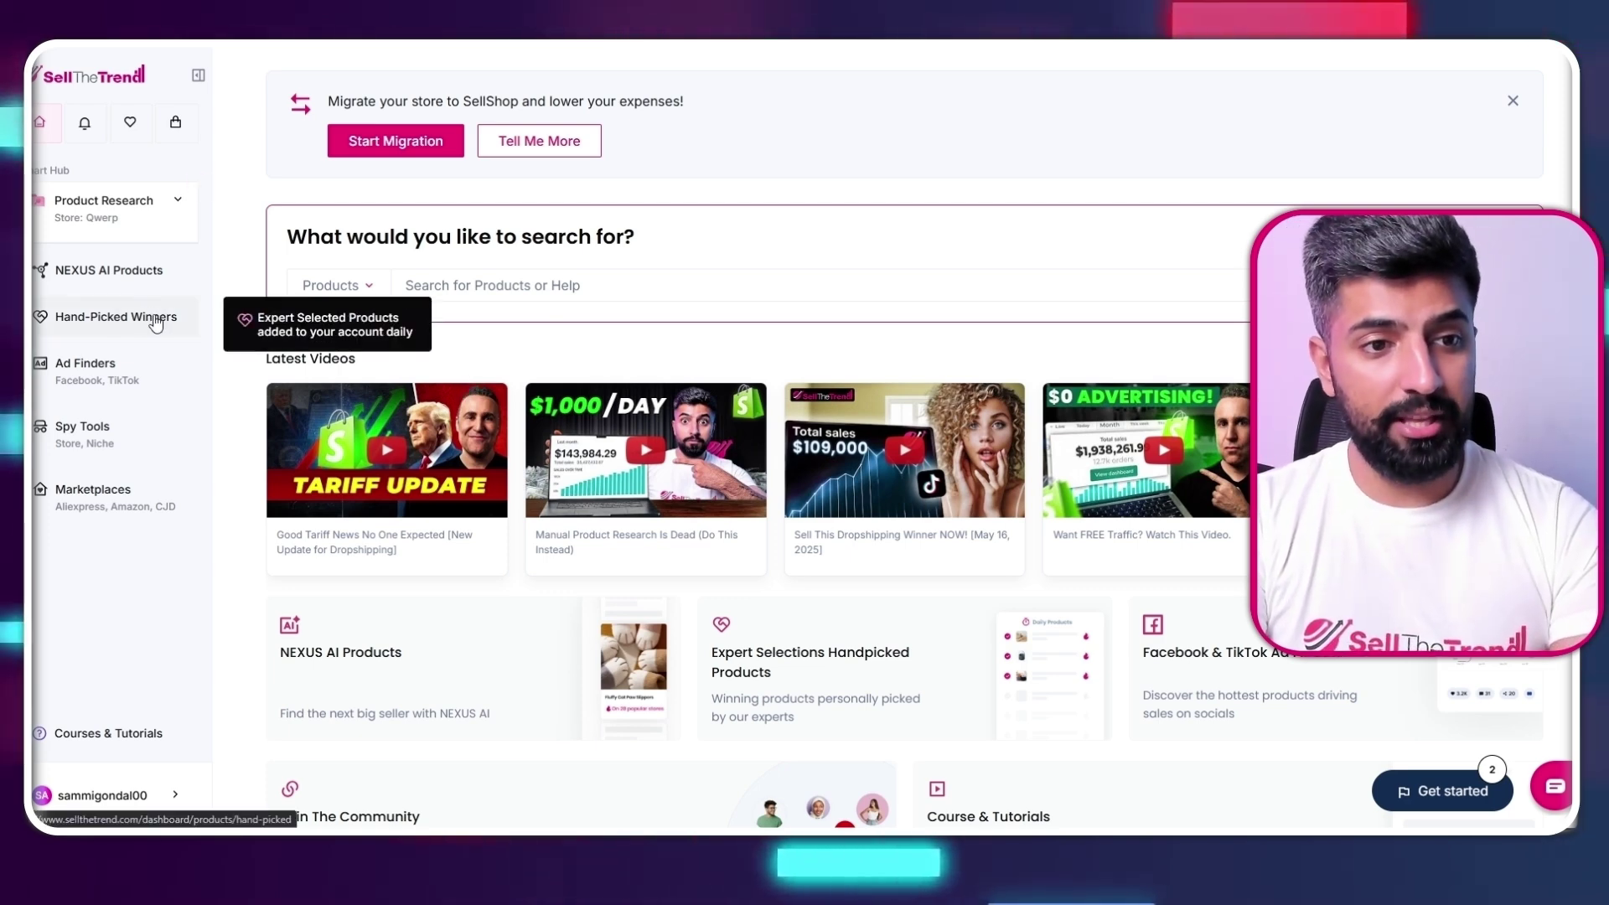
Open the Hand-Picked Winners list and look through the recently found products
click(98, 315)
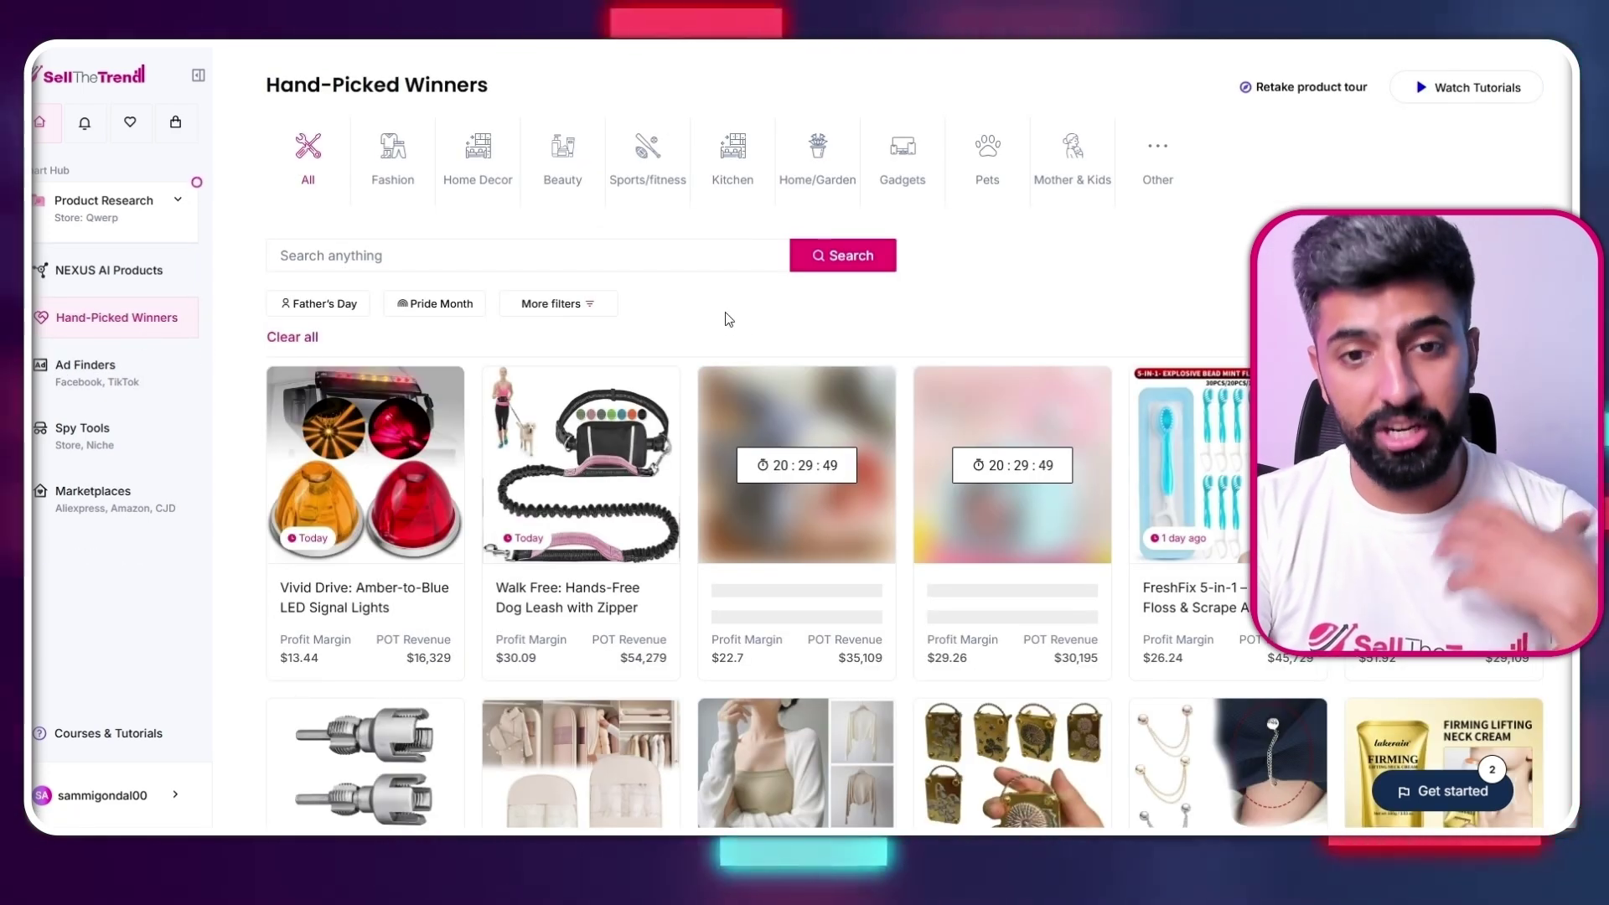
click(715, 268)
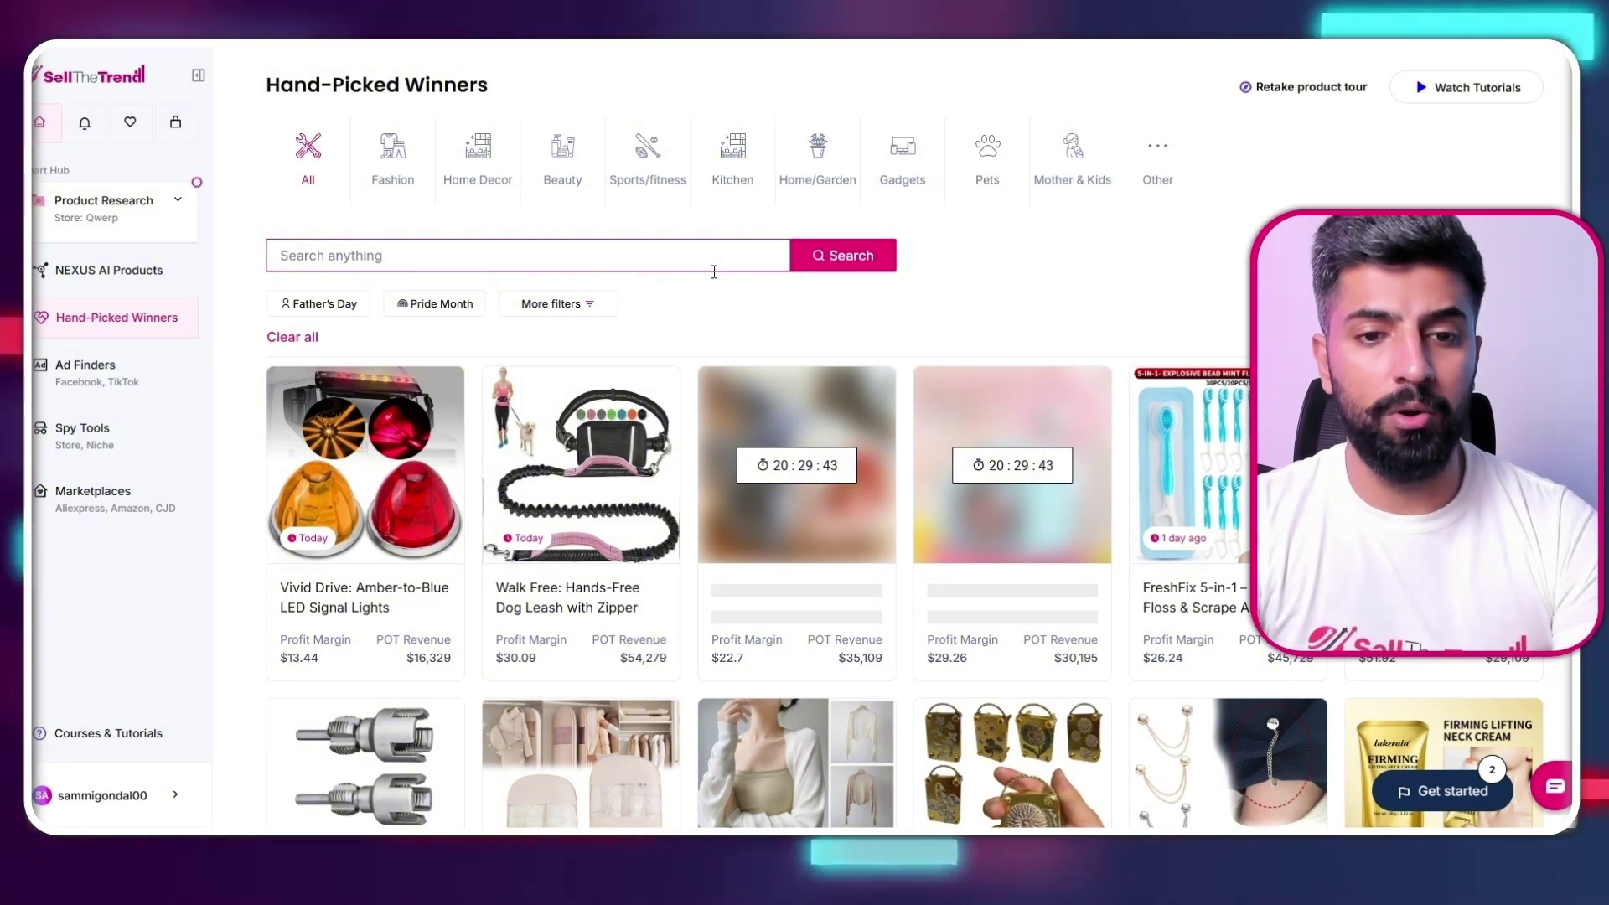
scroll(700, 327, down, 8)
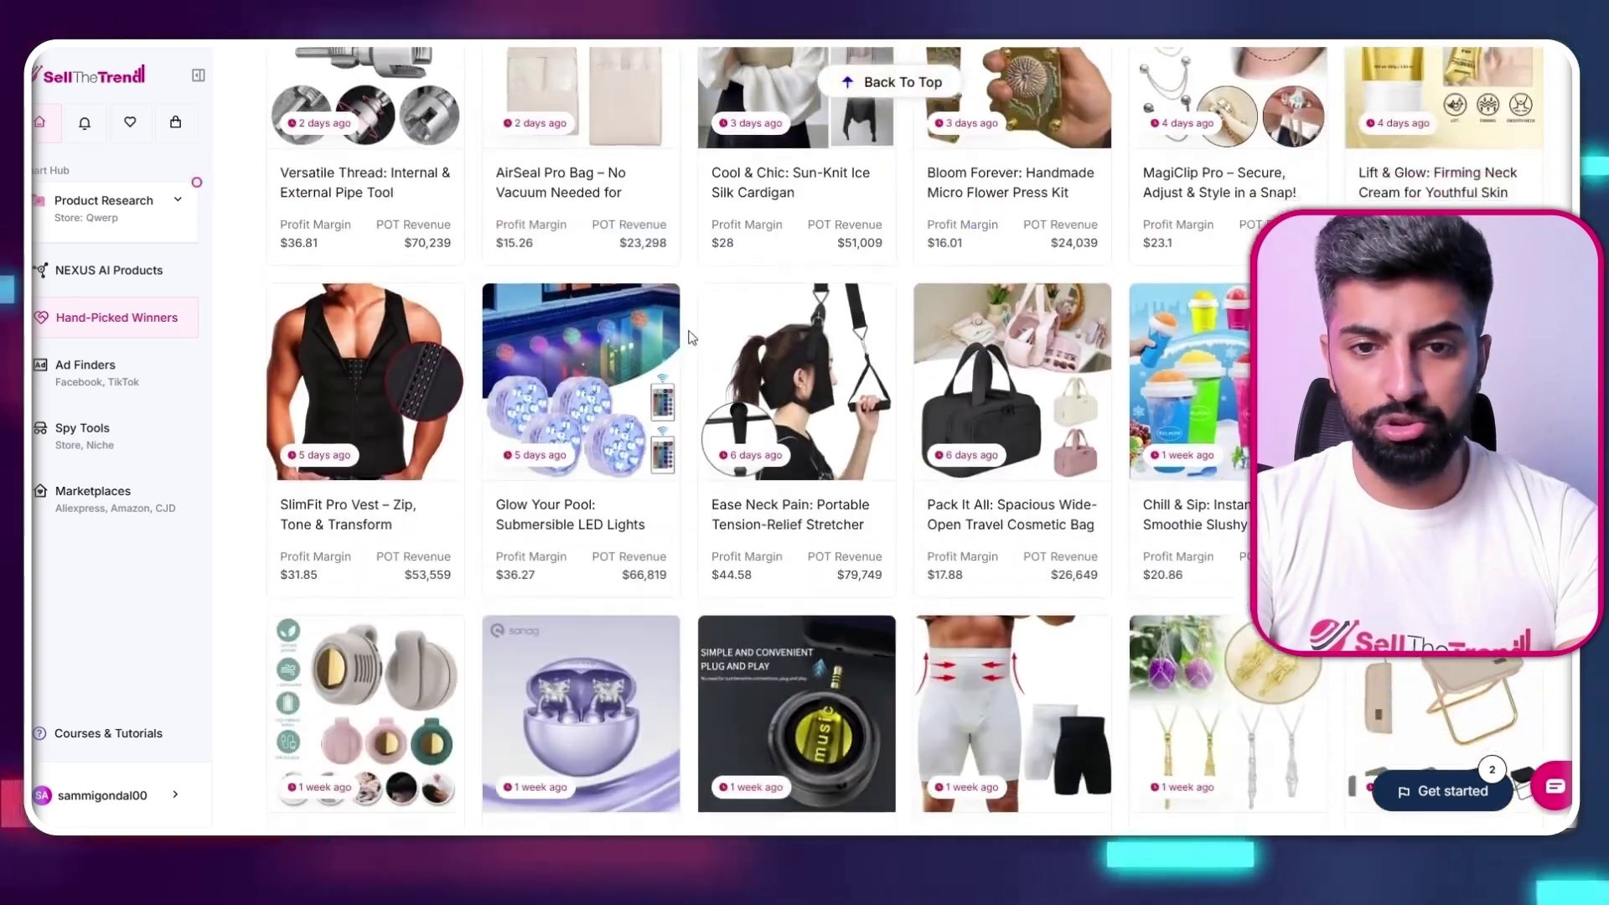
scroll(689, 337, up, 8)
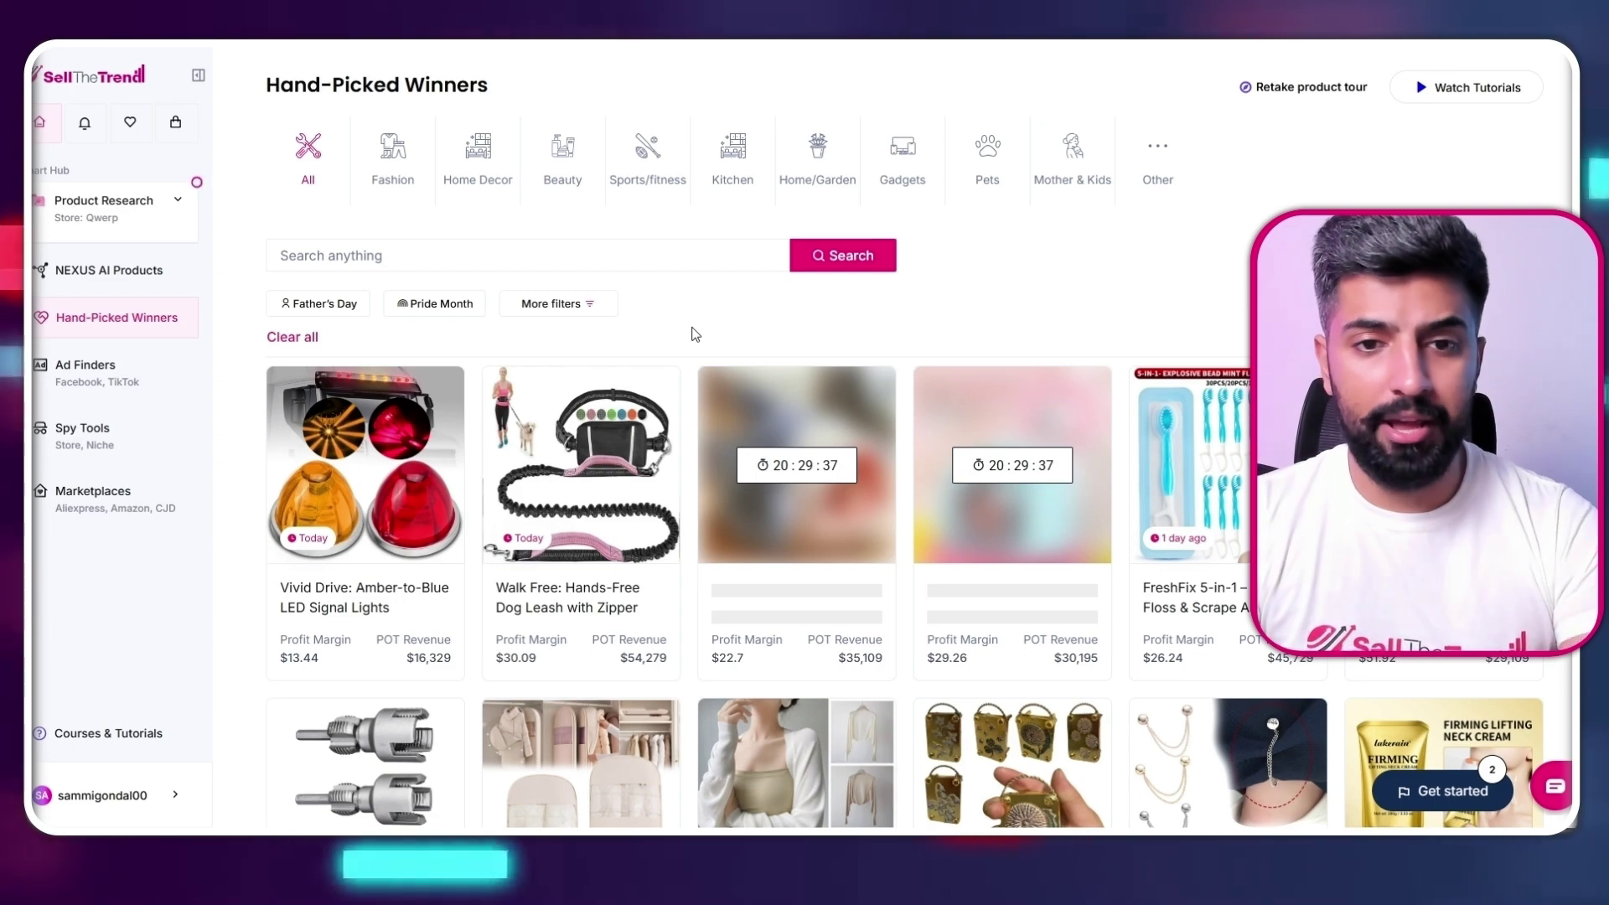
scroll(649, 251, down, 2)
Open the product research for the Vivid Drive LED signal lights and review its competitors, saturation and Facebook targeting
mouse_move(410, 555)
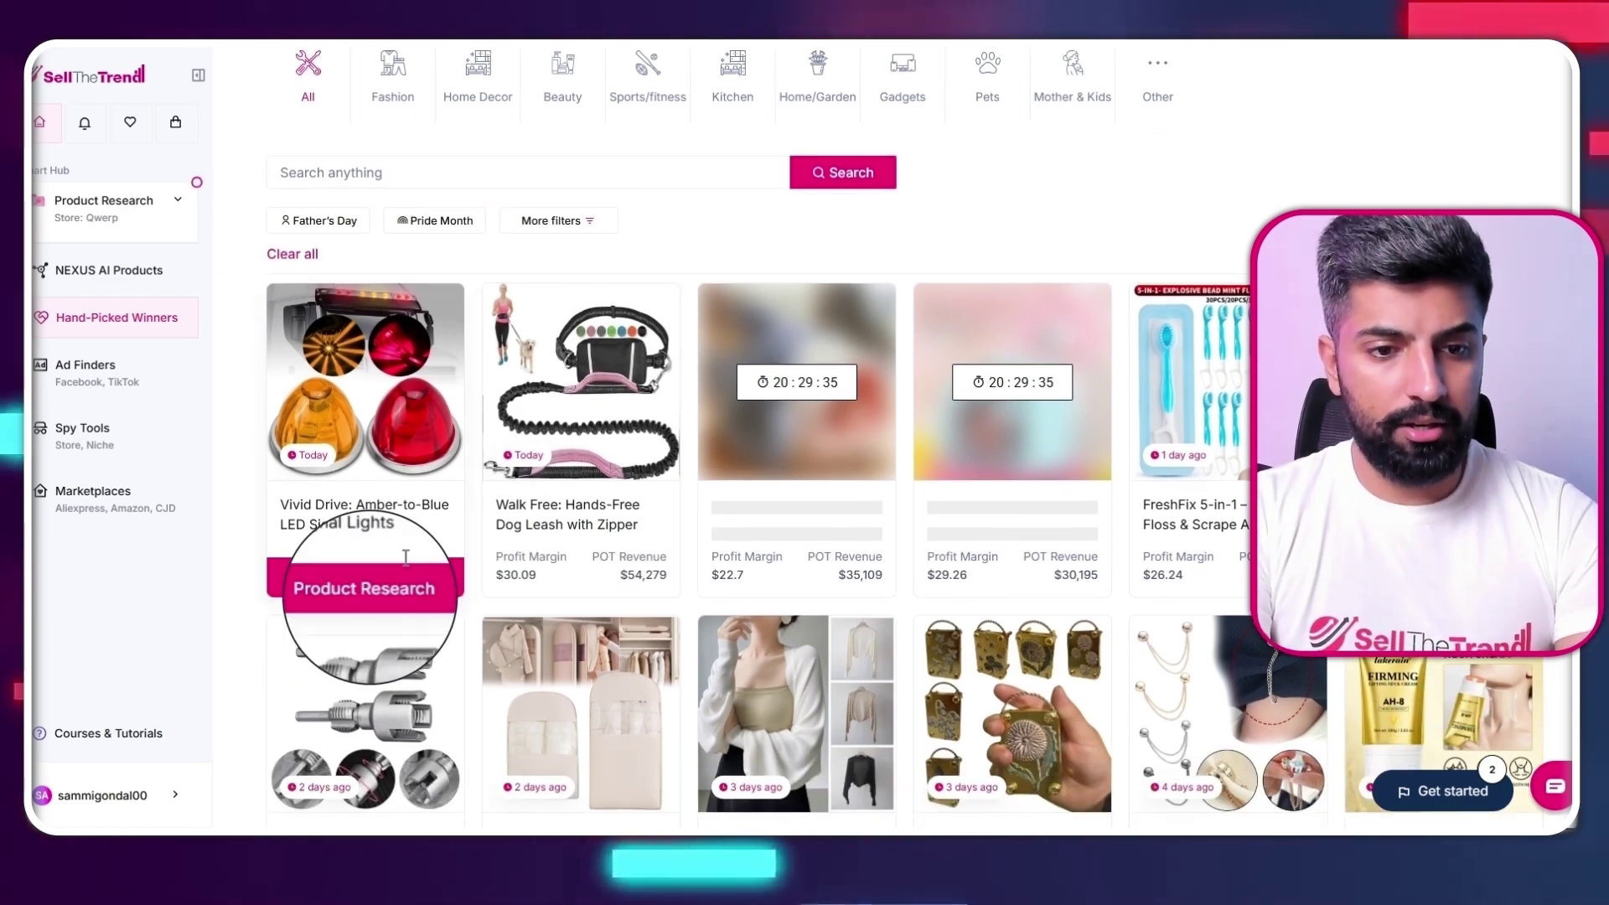
click(402, 584)
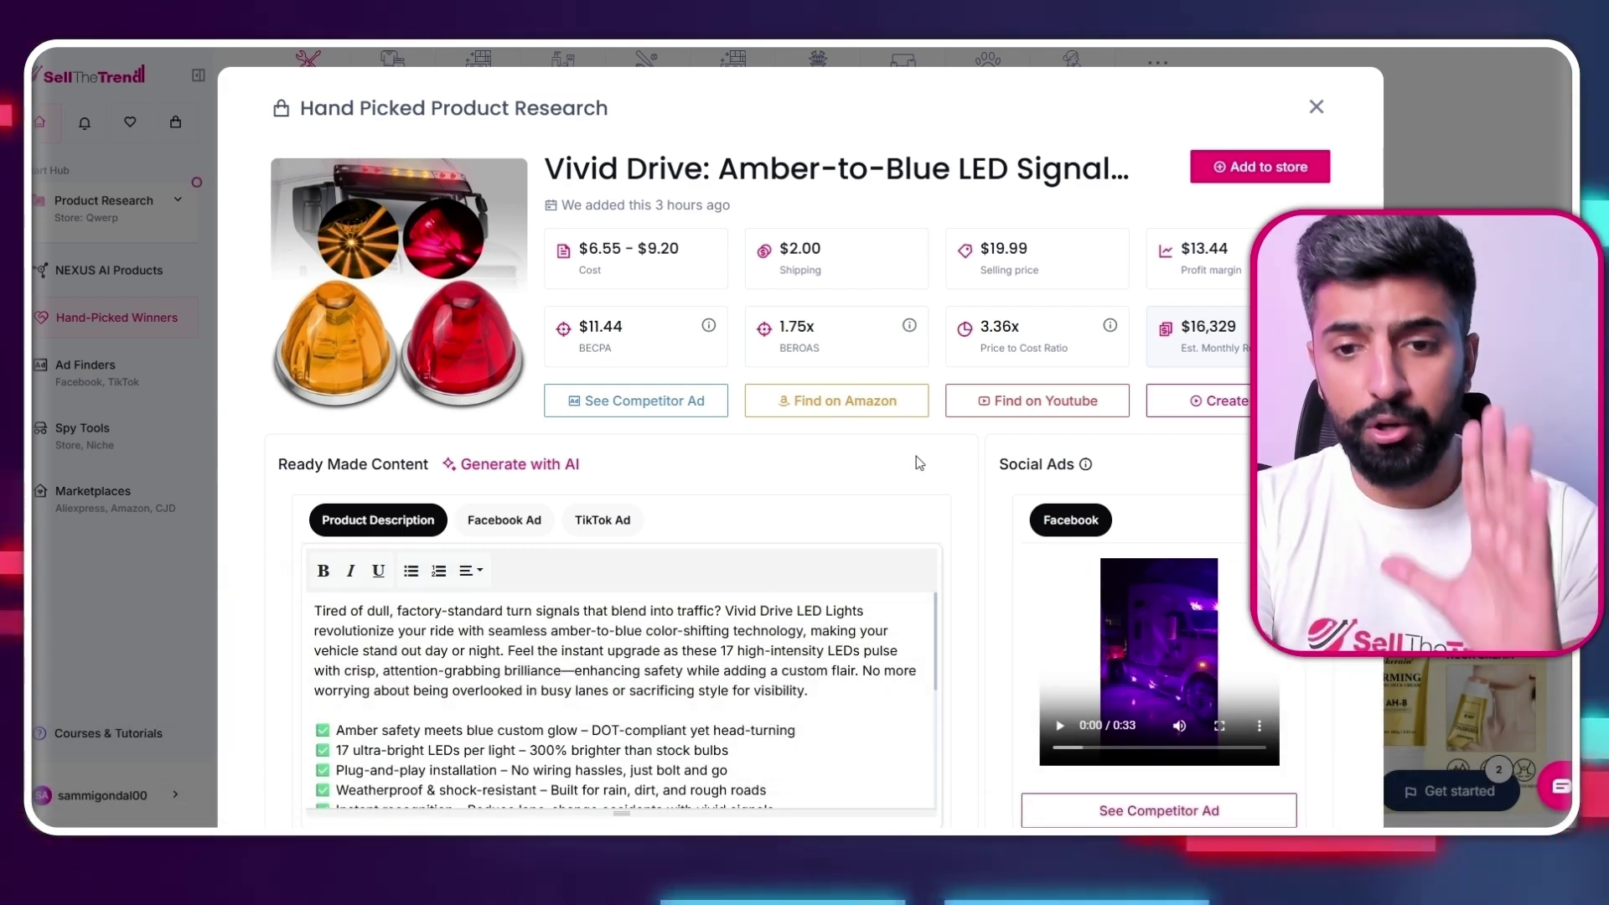
scroll(922, 461, down, 12)
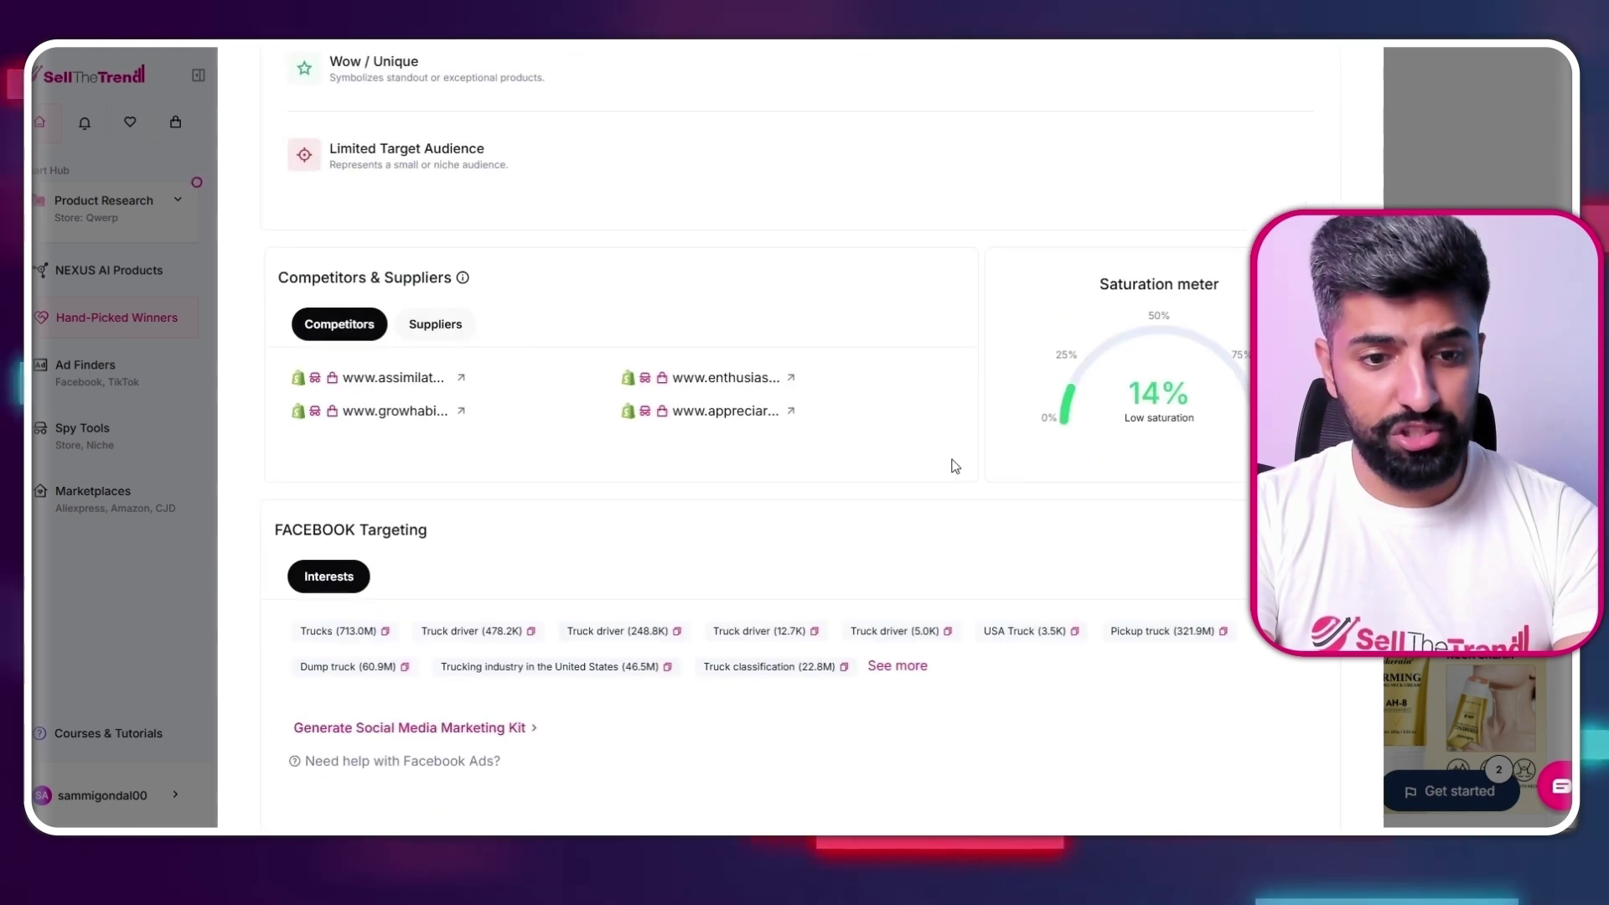
scroll(939, 465, down, 3)
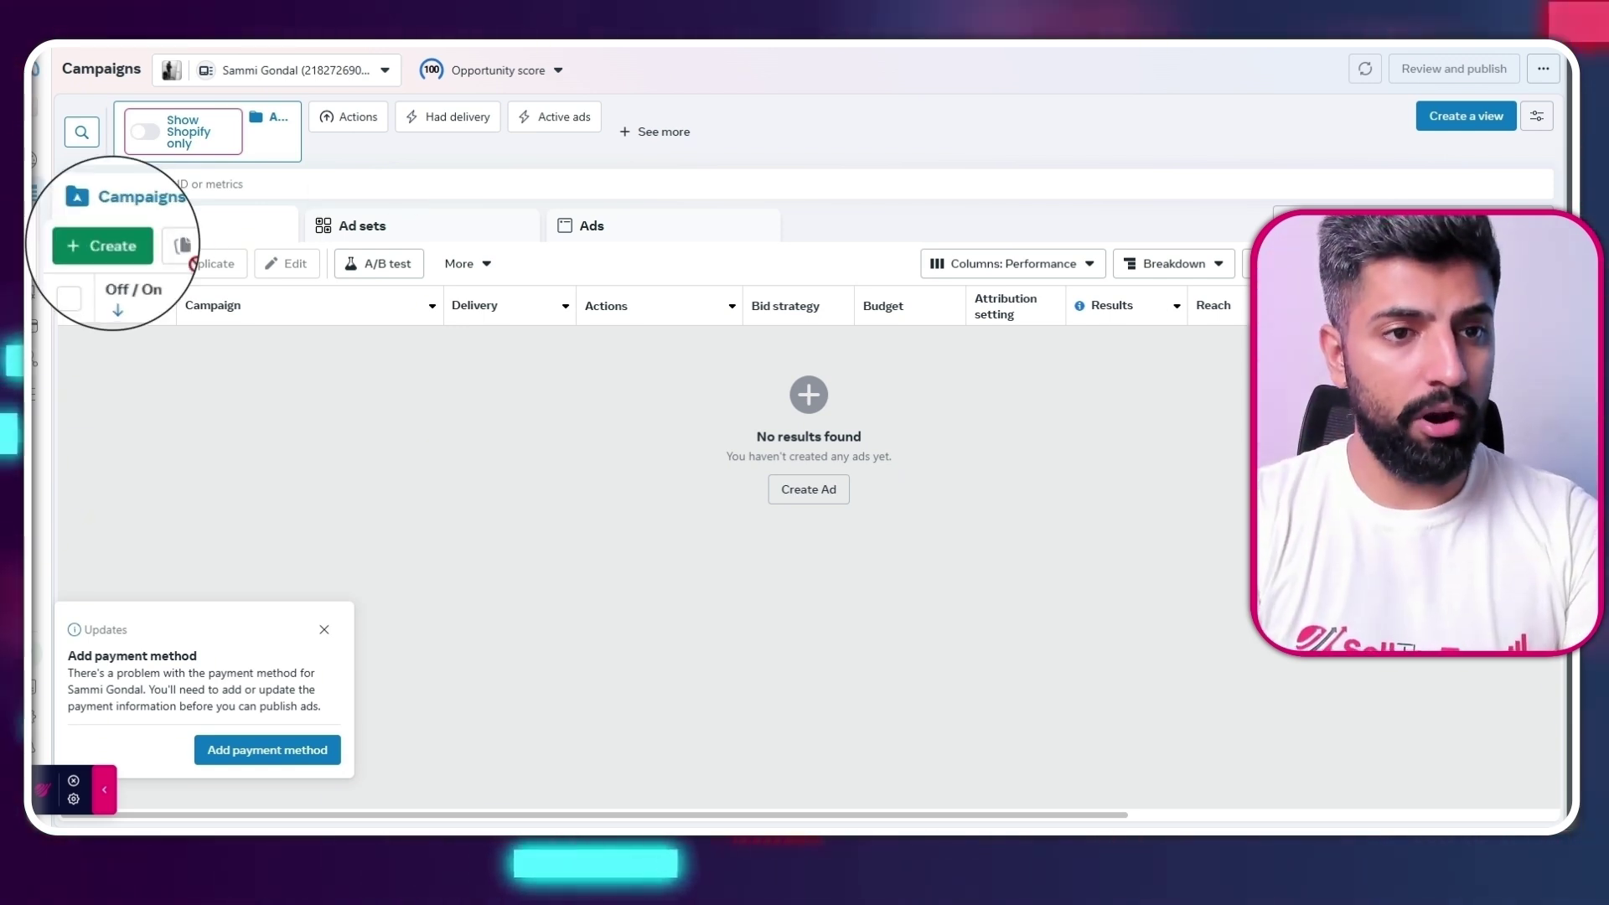
Create a new auction campaign with the Sales objective and dismiss the campaign setup notice
click(105, 262)
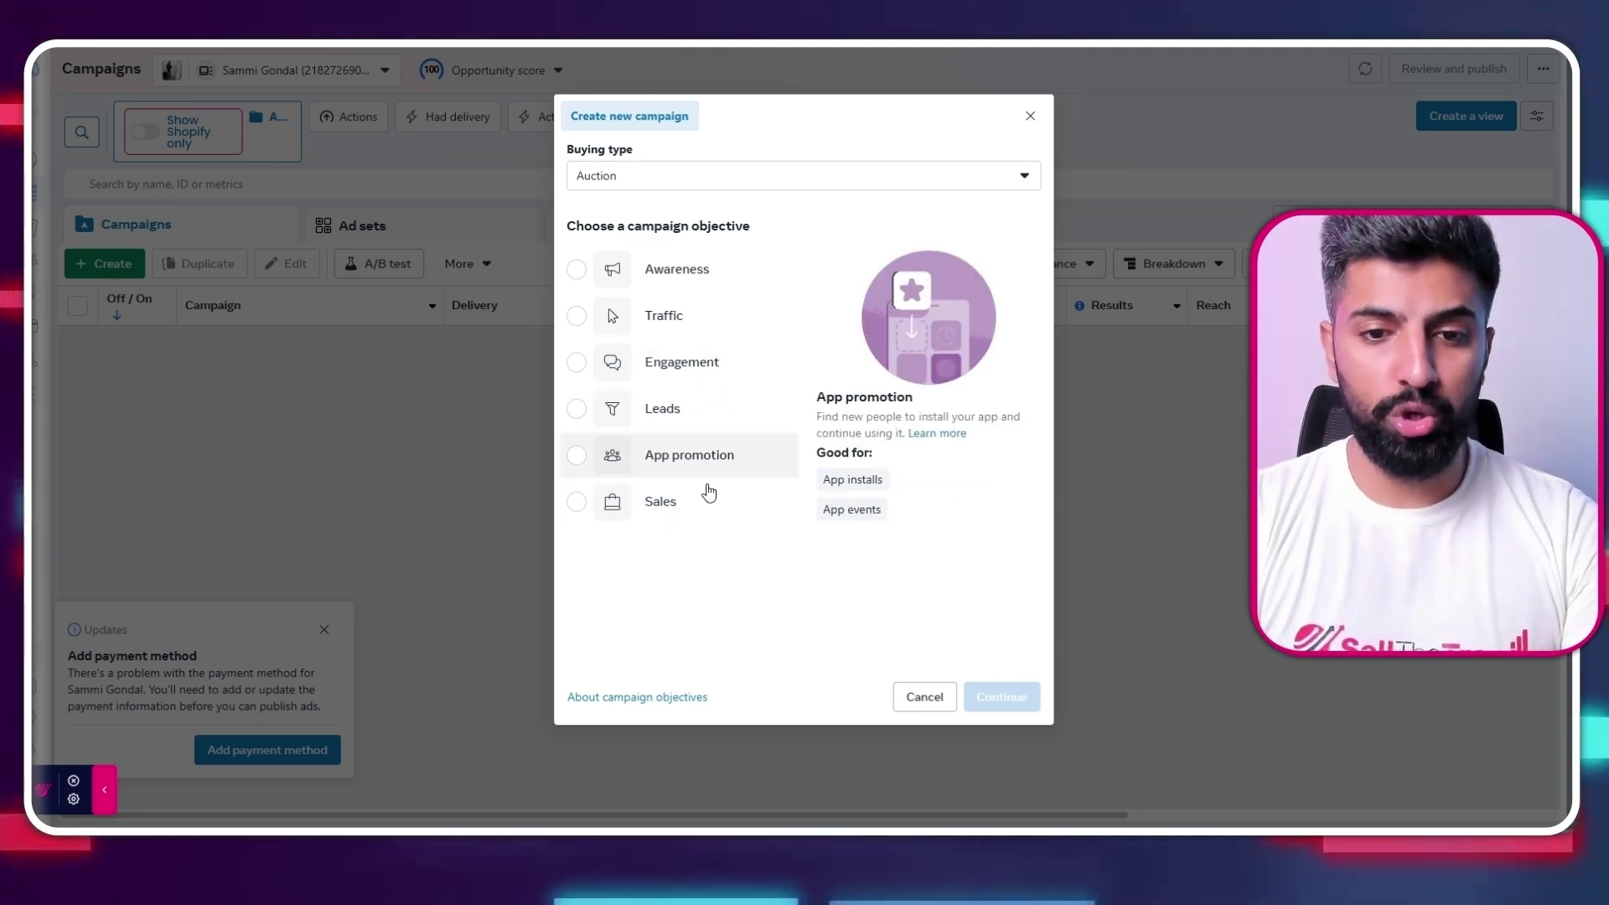
click(576, 502)
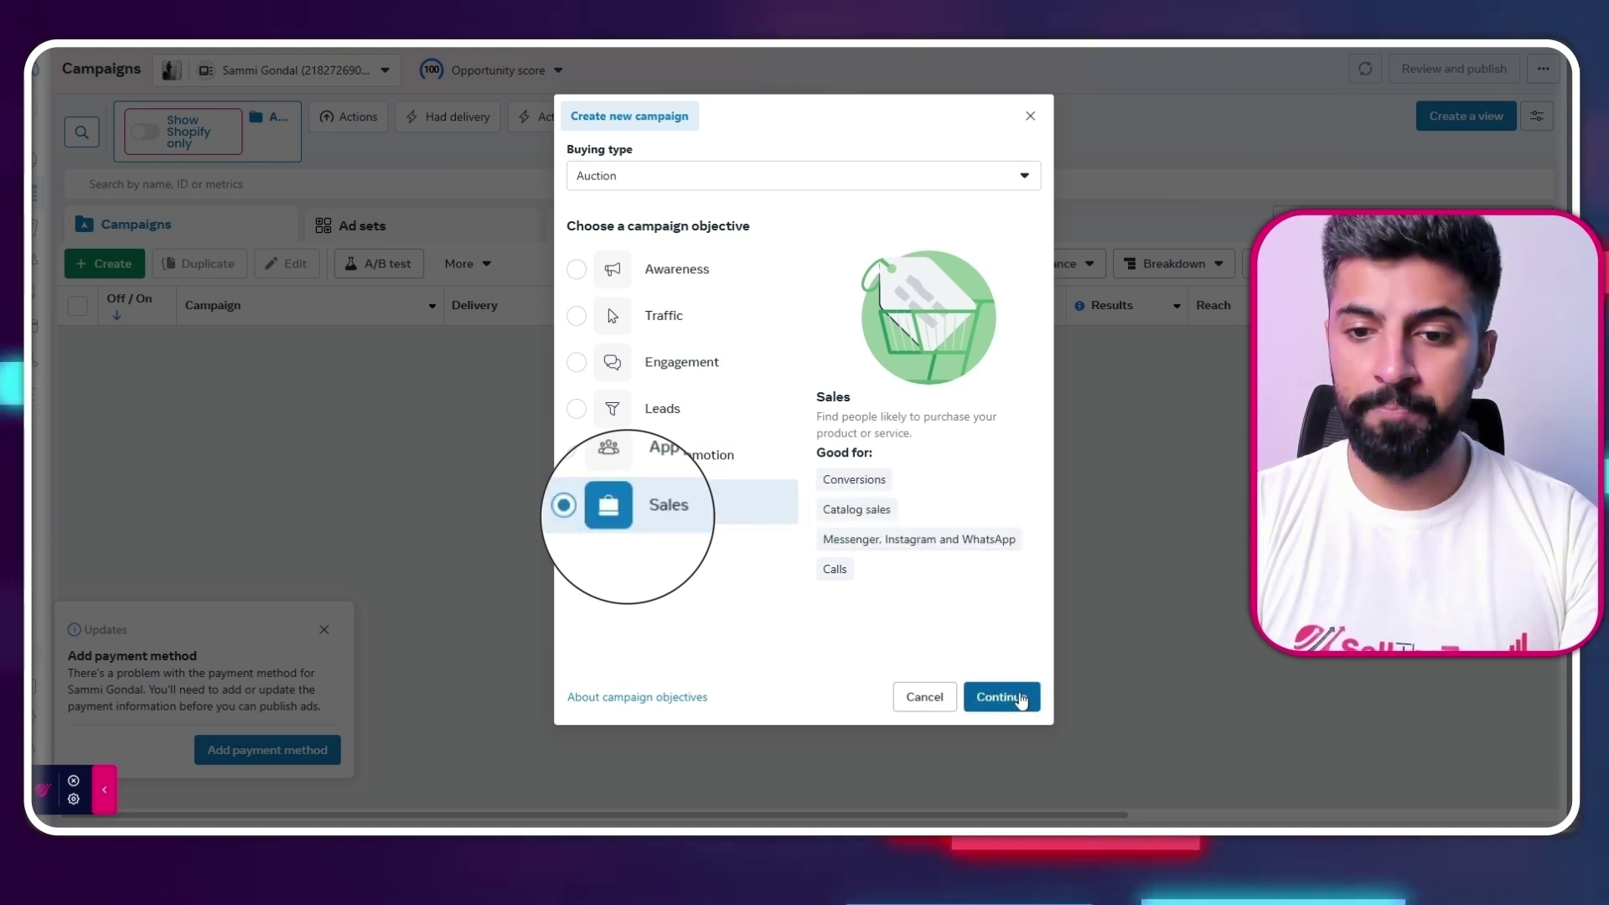
click(1002, 697)
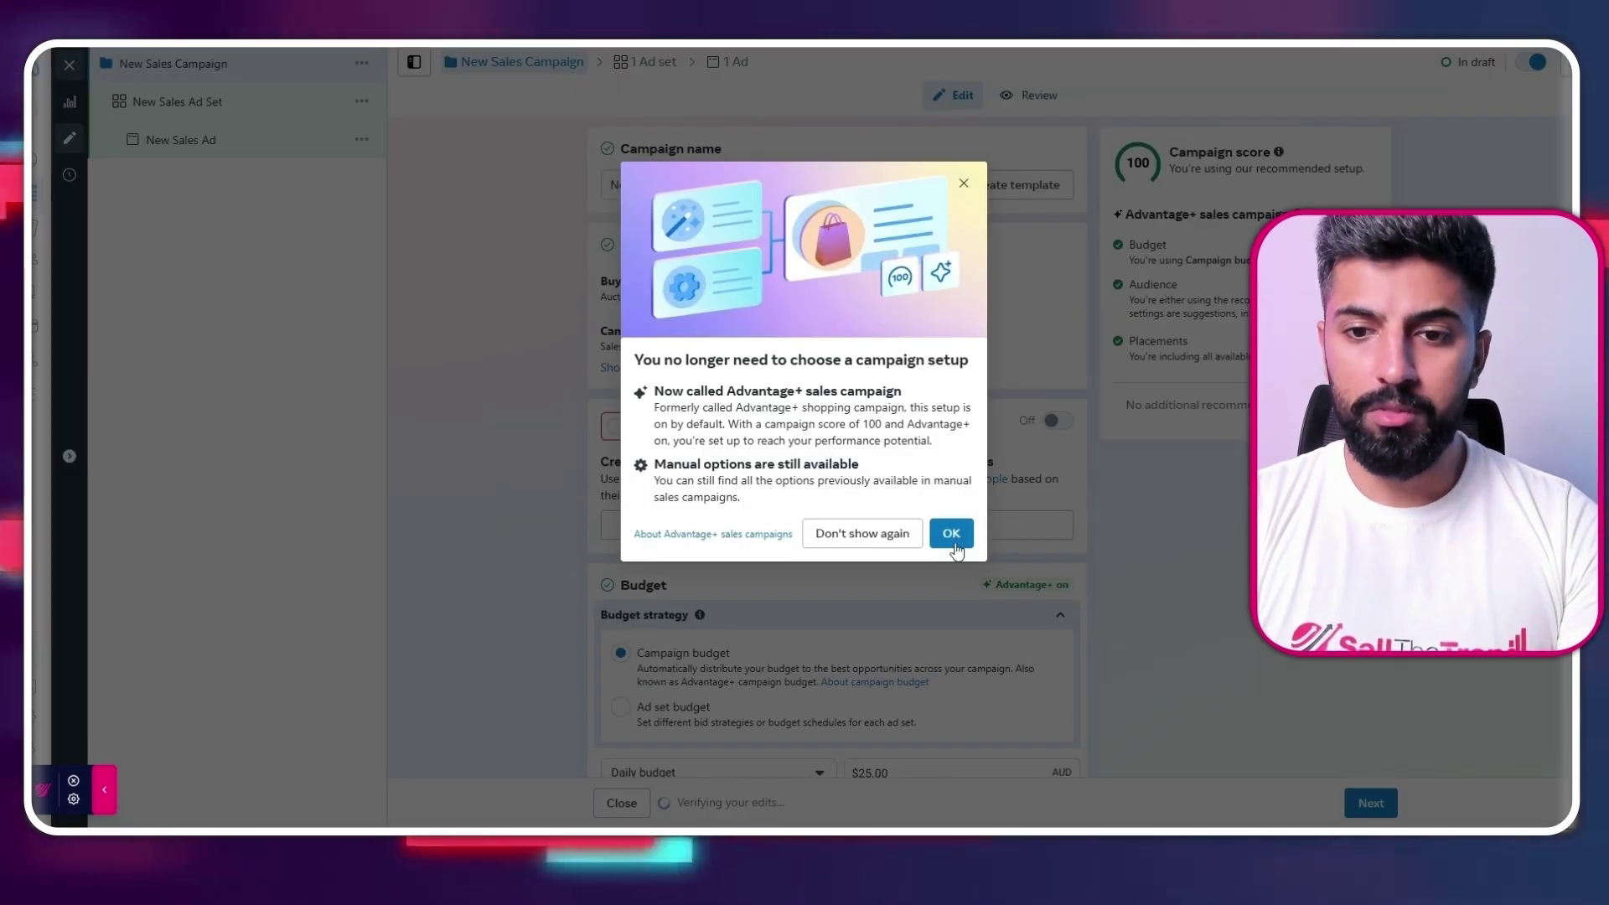
click(955, 544)
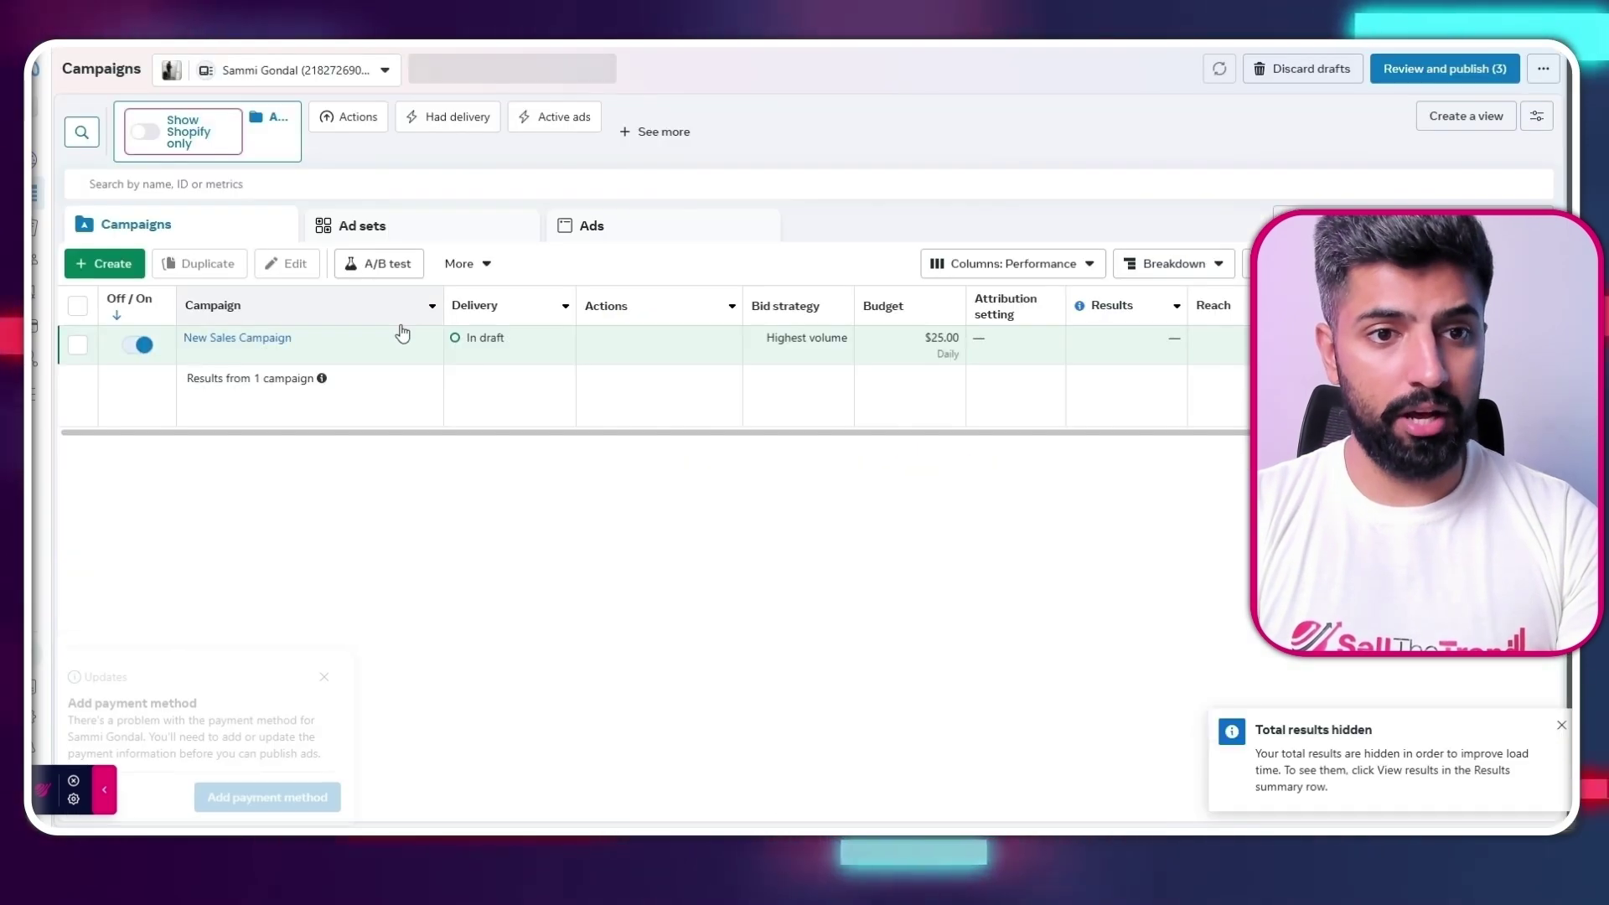
Rename the new sales campaign to TESTING 101
click(303, 337)
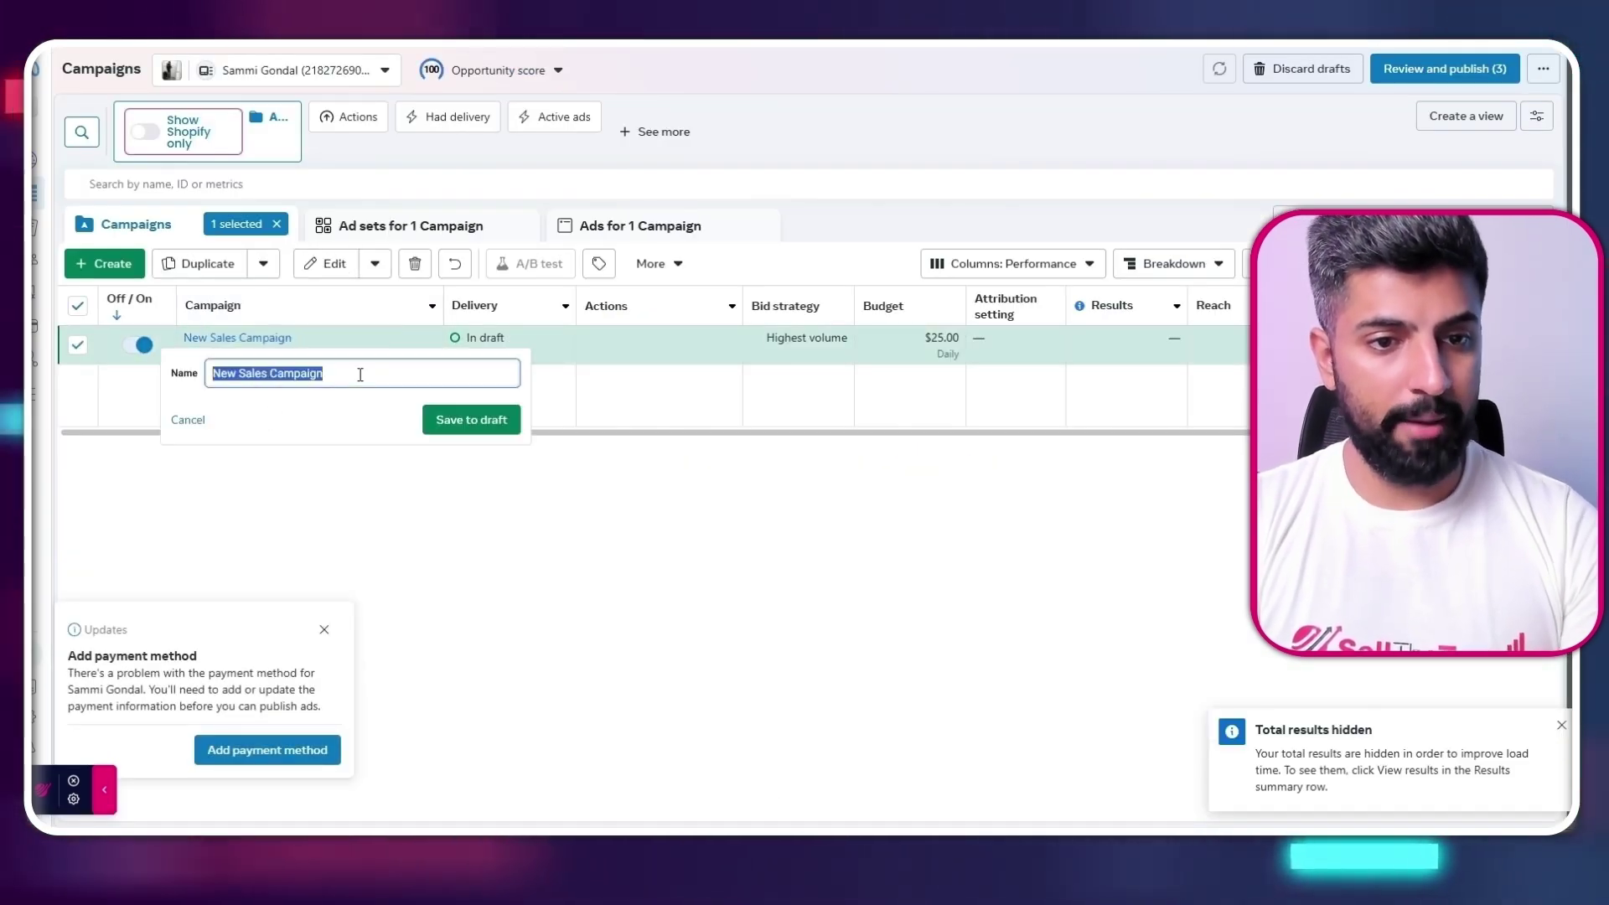
key(BackSpace)
text(TEST)
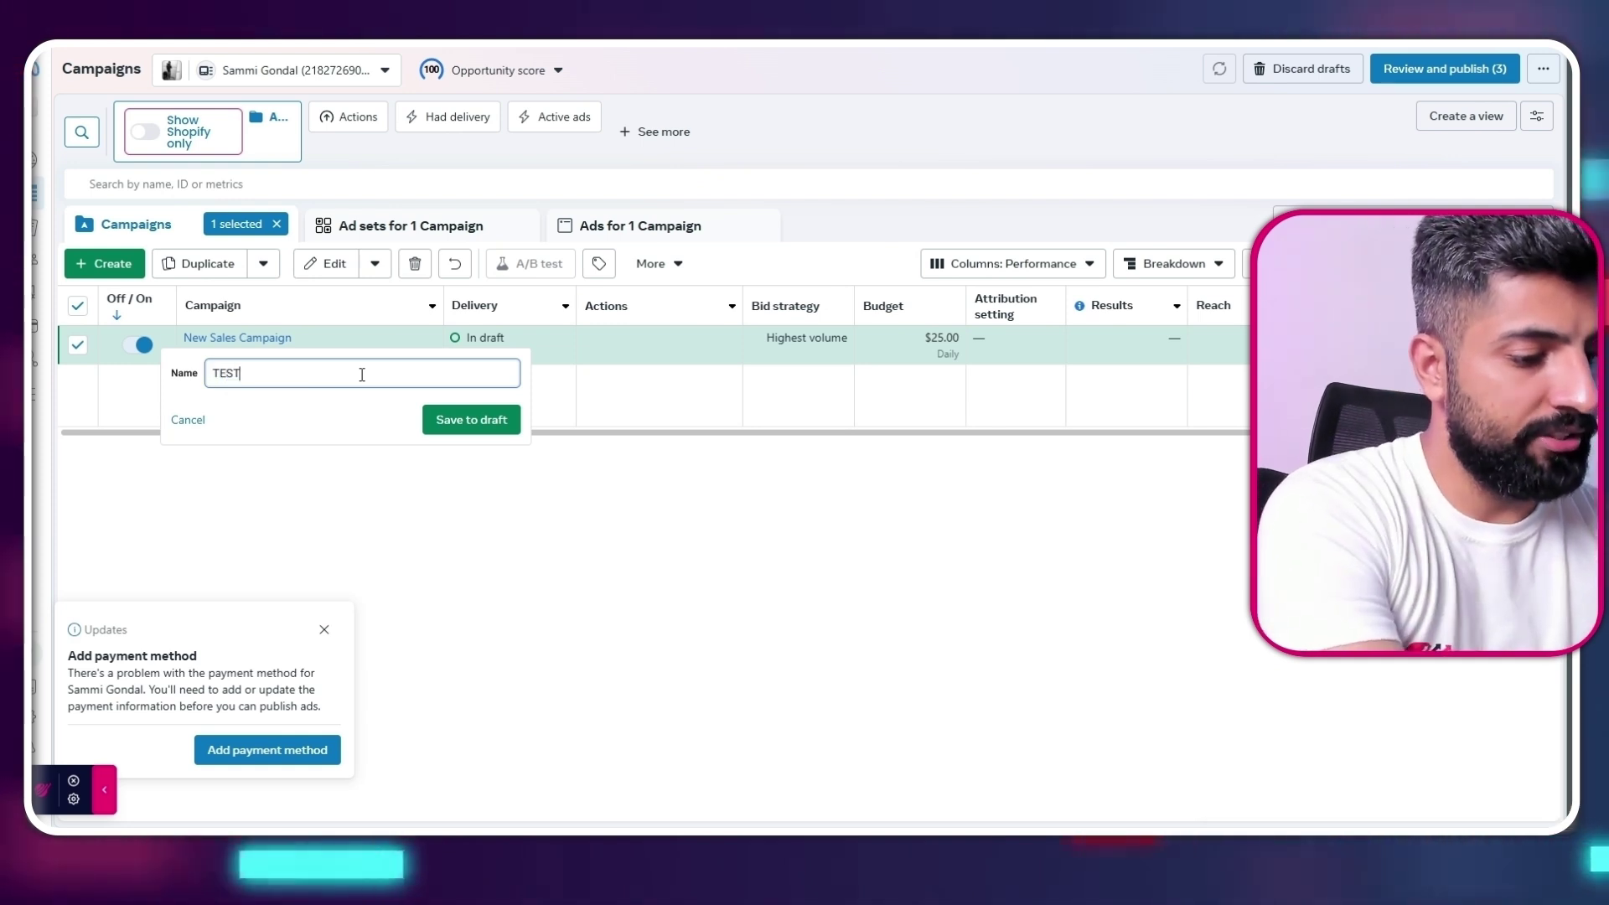
key(Return)
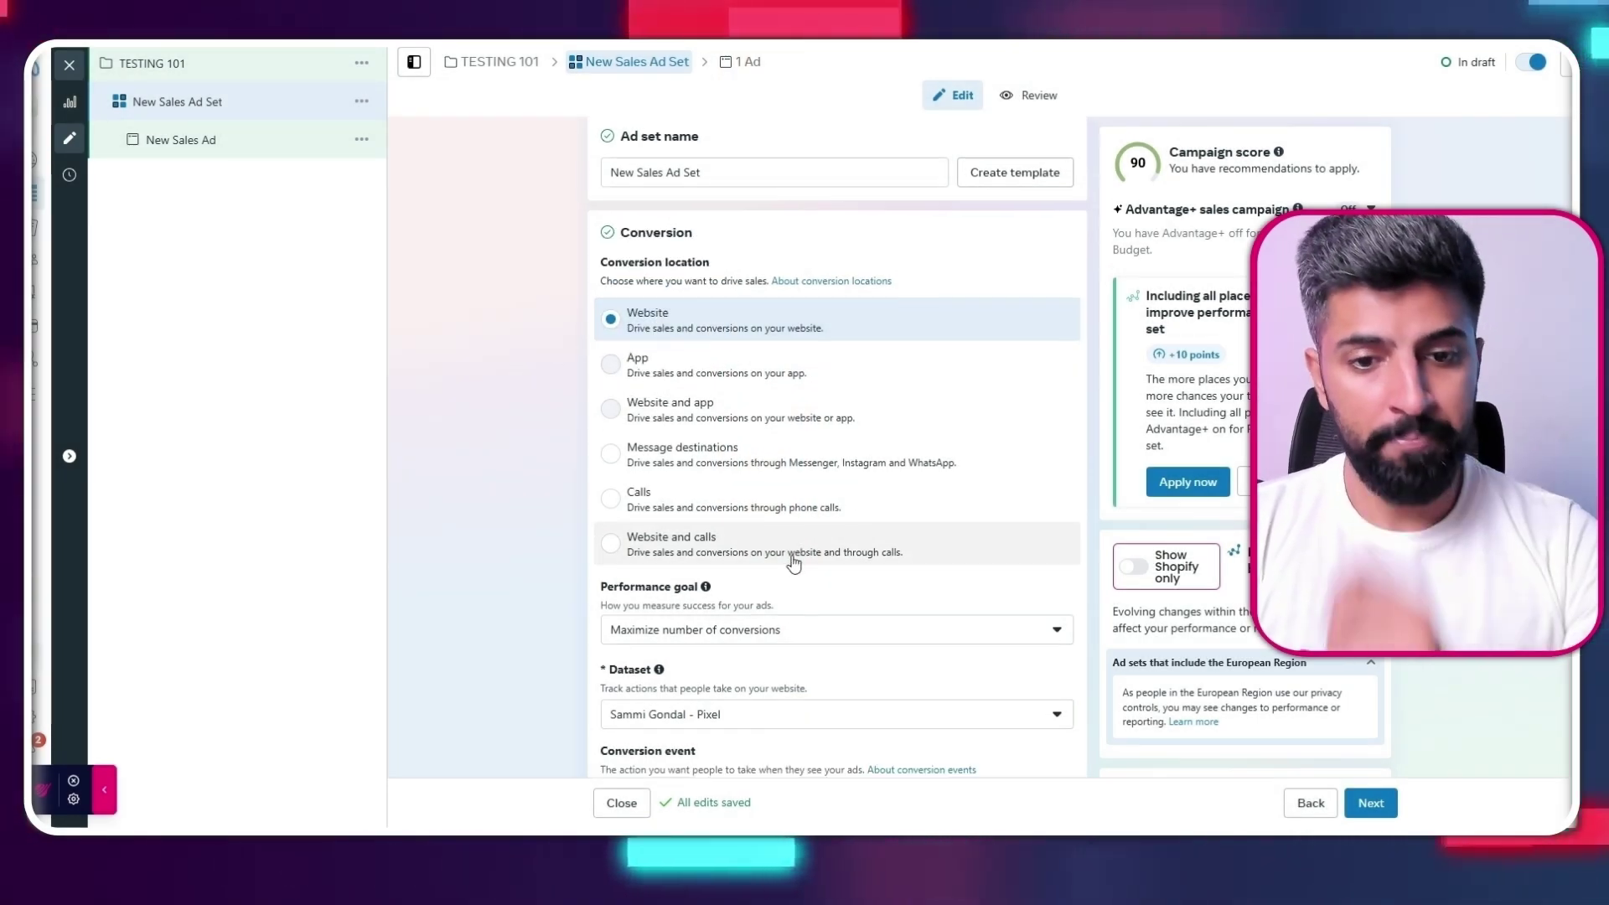
Review the ad set's conversion location, performance goal, dataset, conversion event, budget and schedule settings
scroll(682, 520, down, 4)
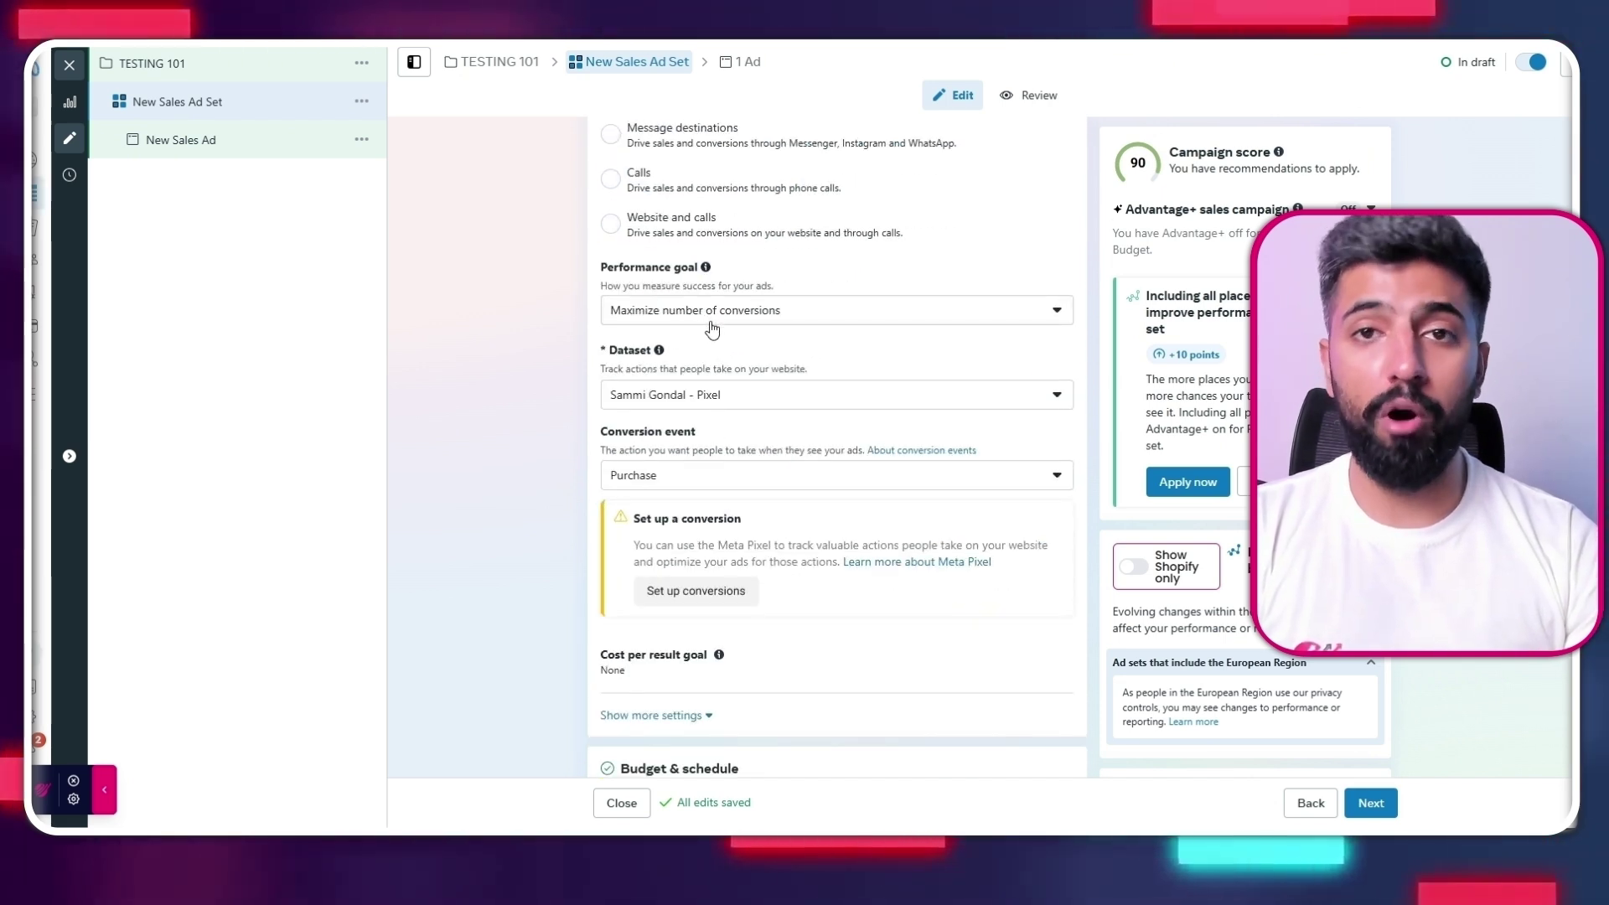
scroll(736, 371, down, 1)
scroll(712, 331, down, 1)
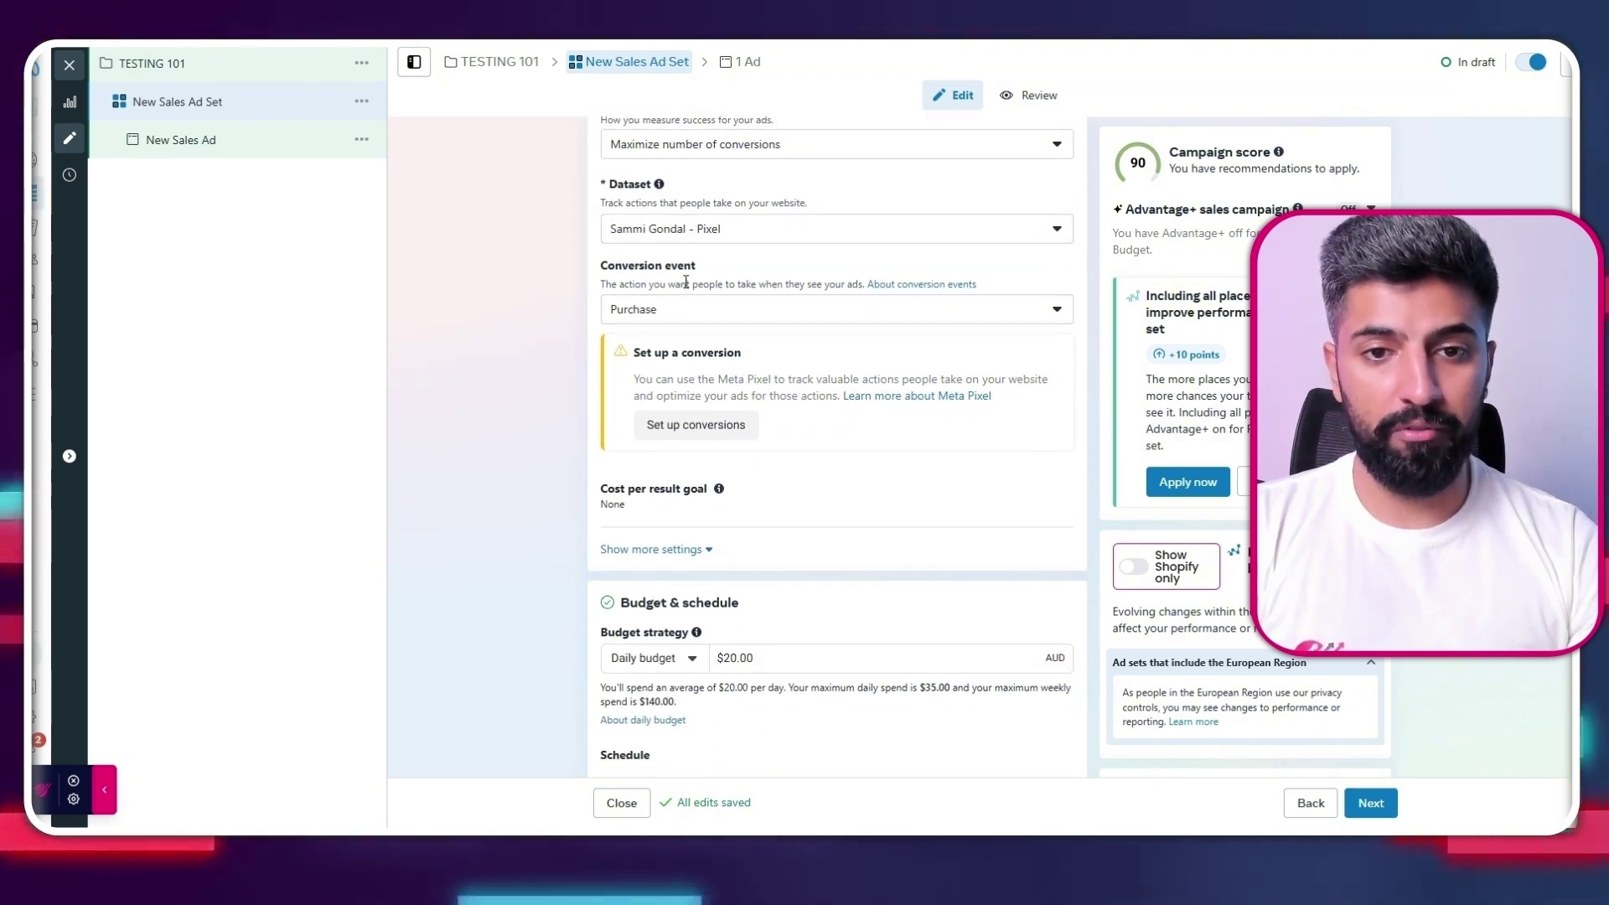
scroll(677, 316, down, 3)
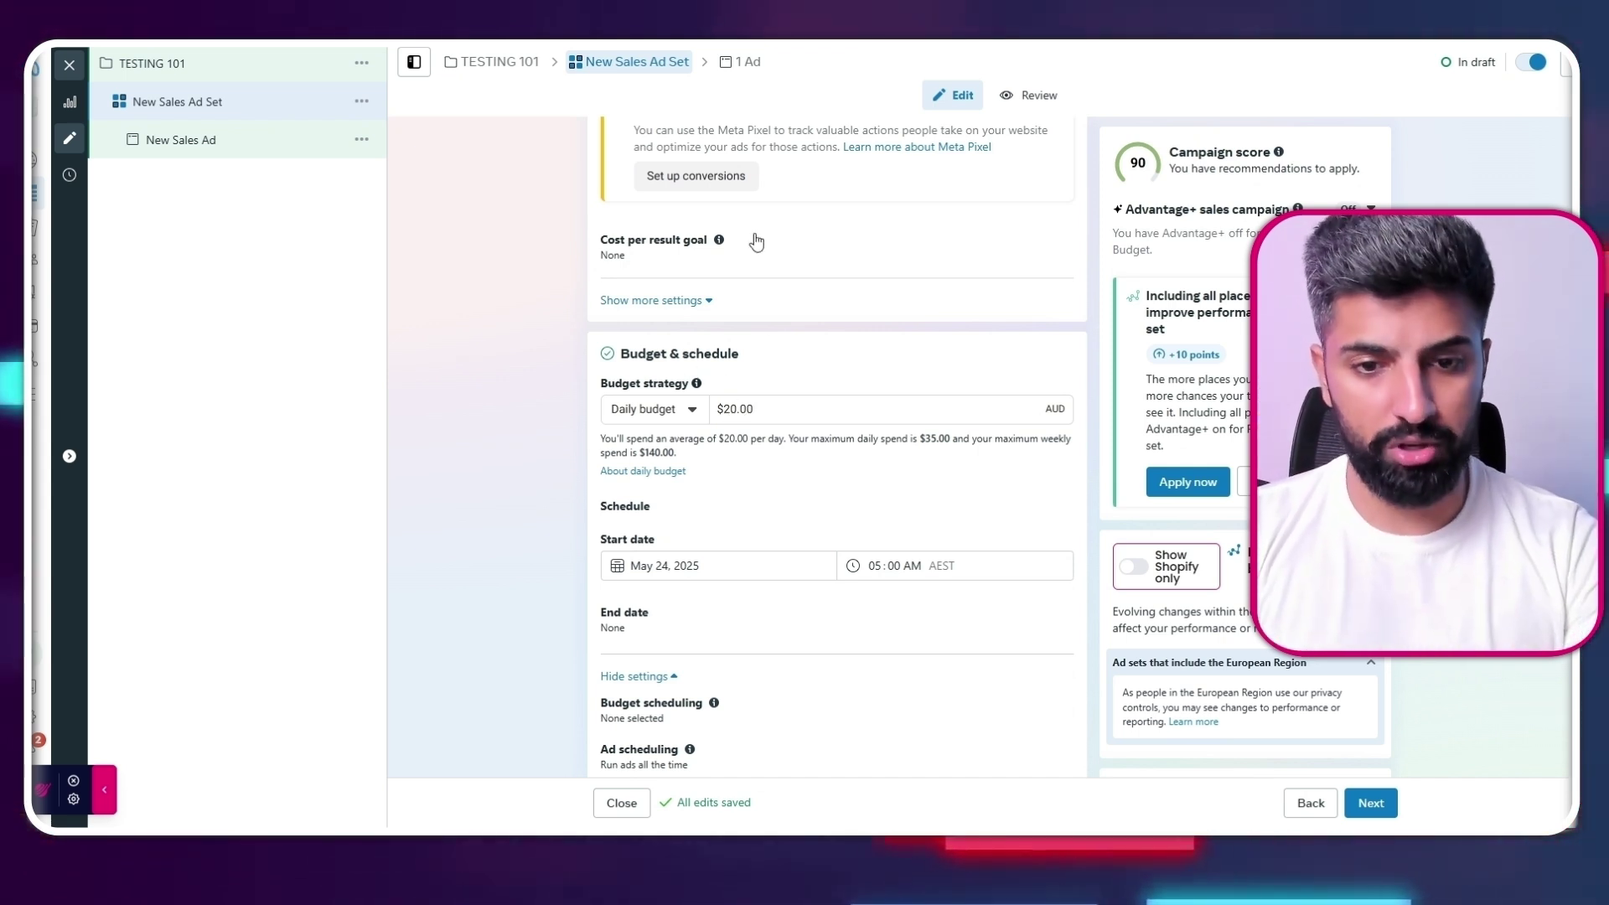
scroll(807, 536, down, 2)
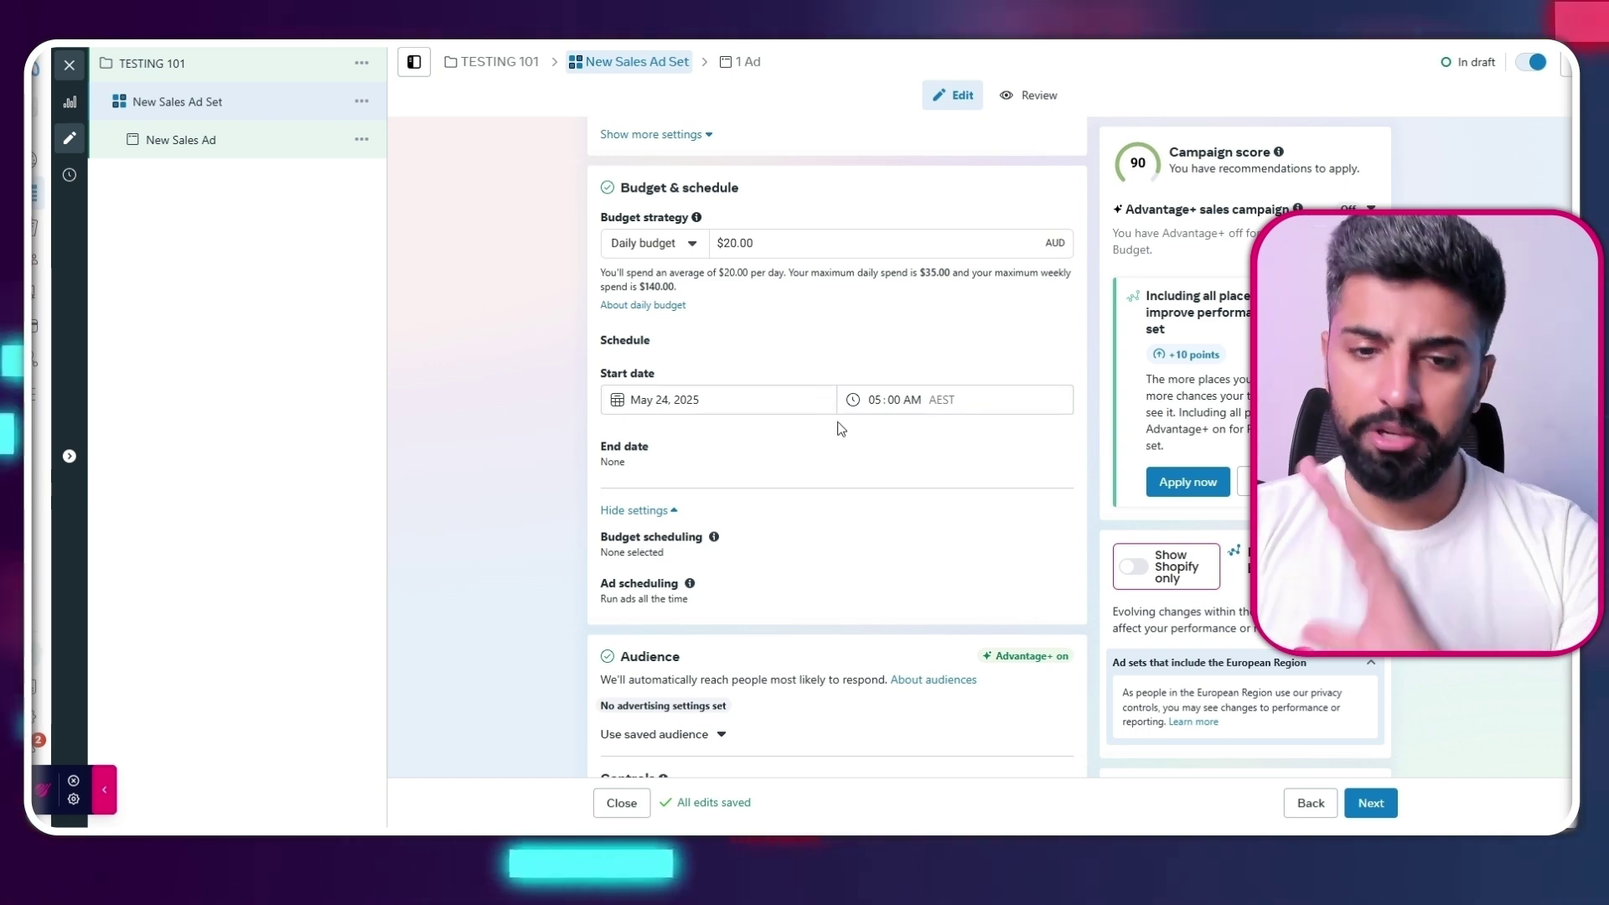
scroll(921, 411, down, 5)
scroll(663, 369, up, 1)
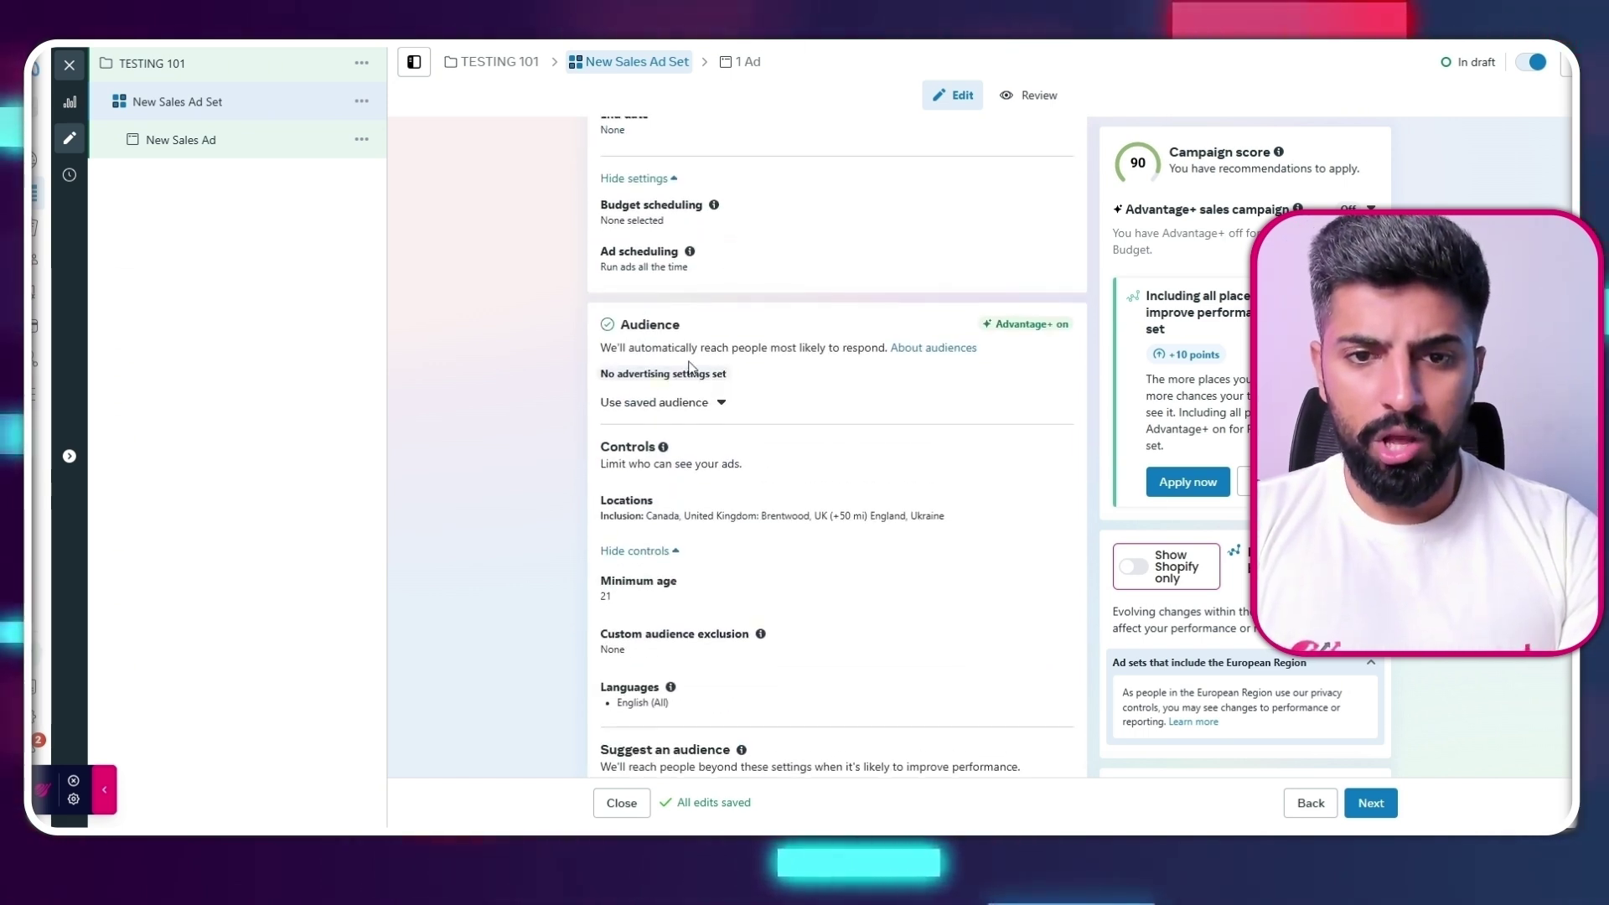
Edit the ad set's audience locations and remove Ukraine and Canada from the included places
scroll(748, 402, down, 1)
mouse_move(754, 423)
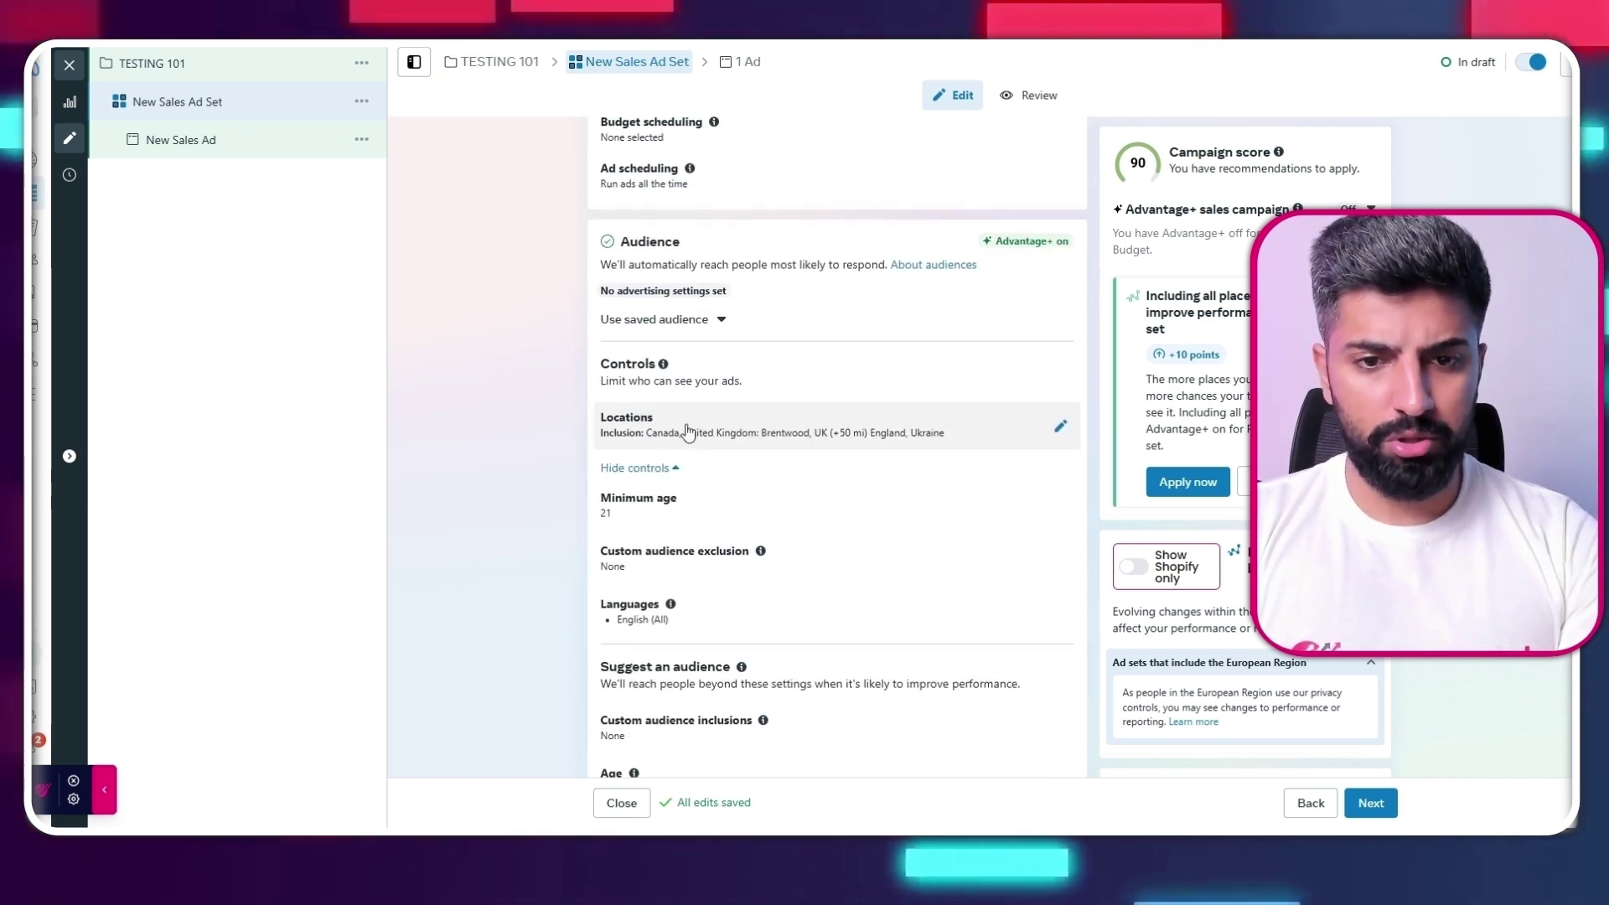
click(1062, 429)
scroll(930, 503, down, 1)
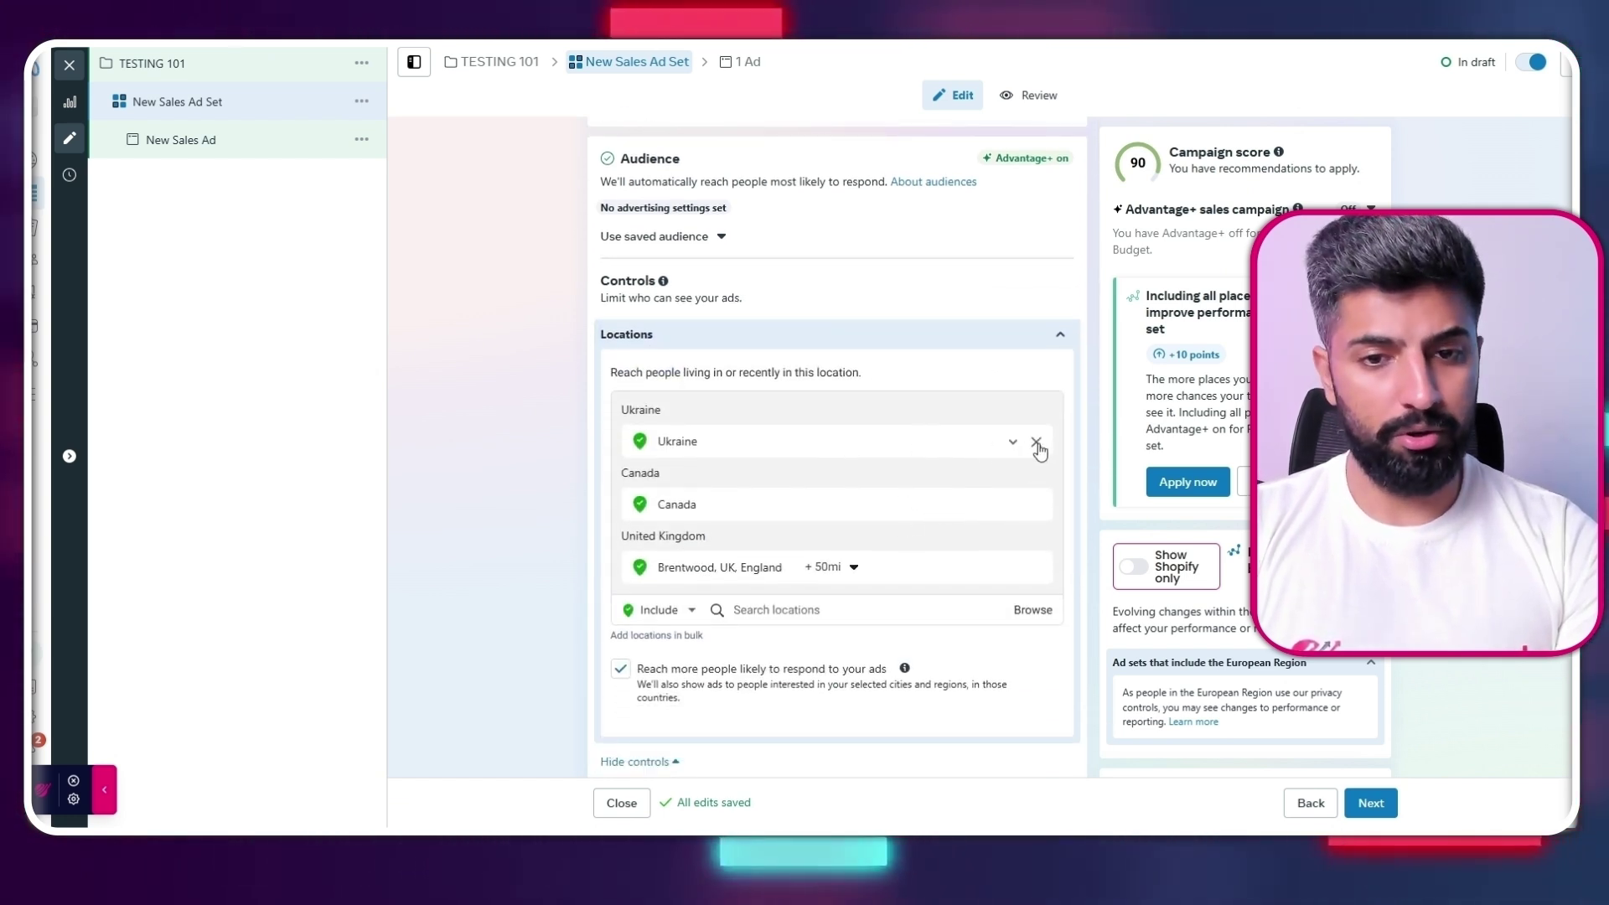
click(1037, 443)
click(1041, 447)
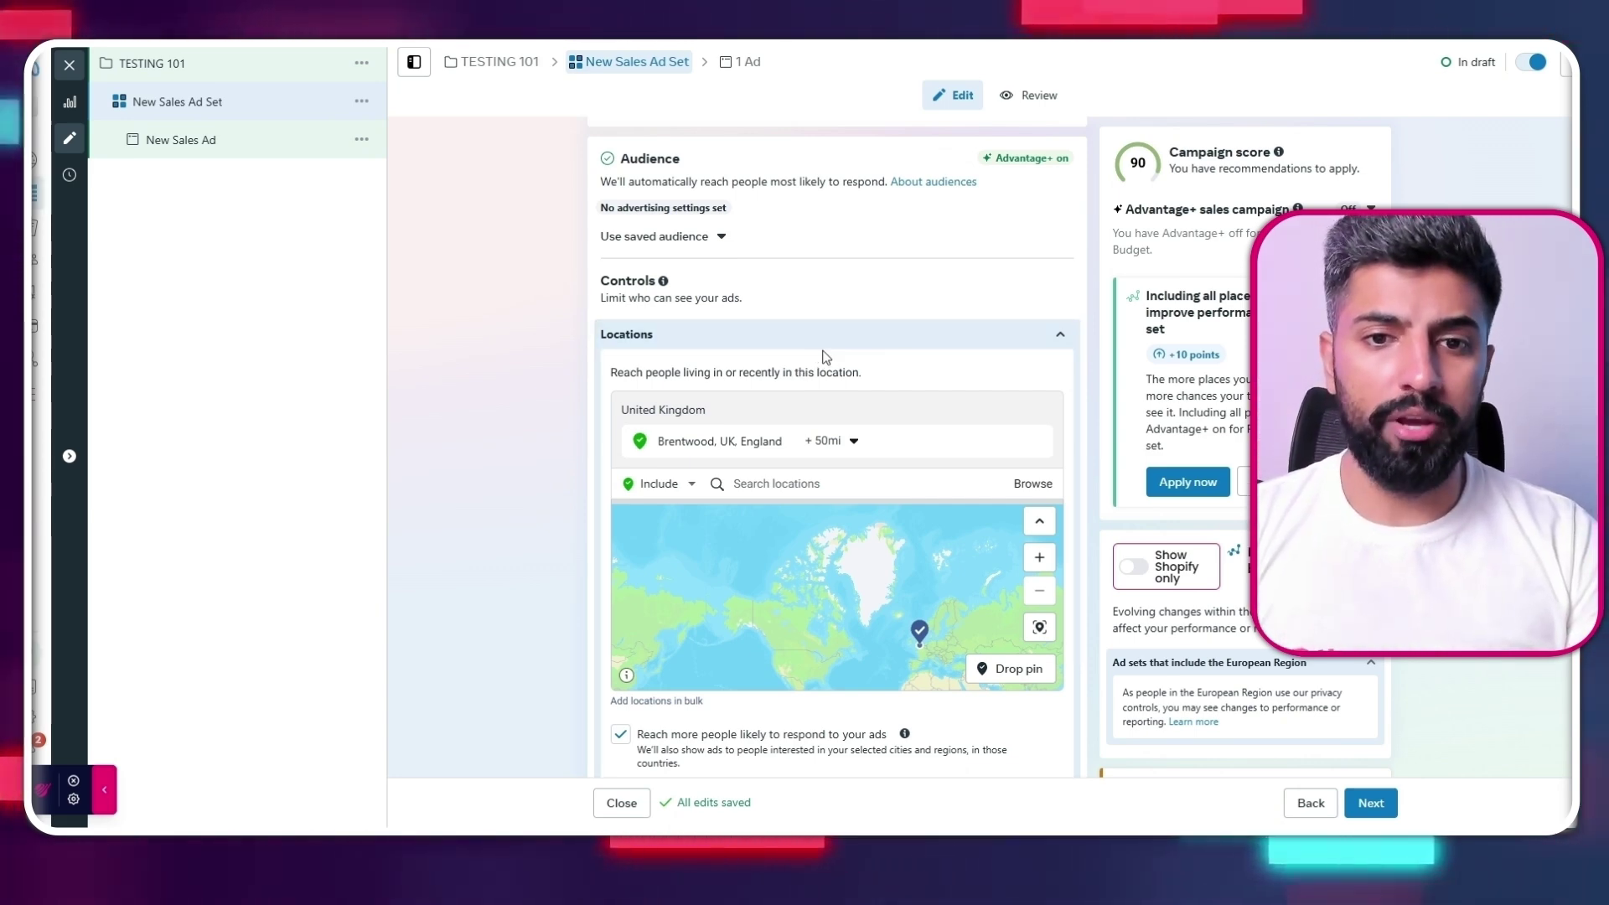
Add Canada and Australia as included countries in the ad set's audience locations
scroll(853, 349, down, 1)
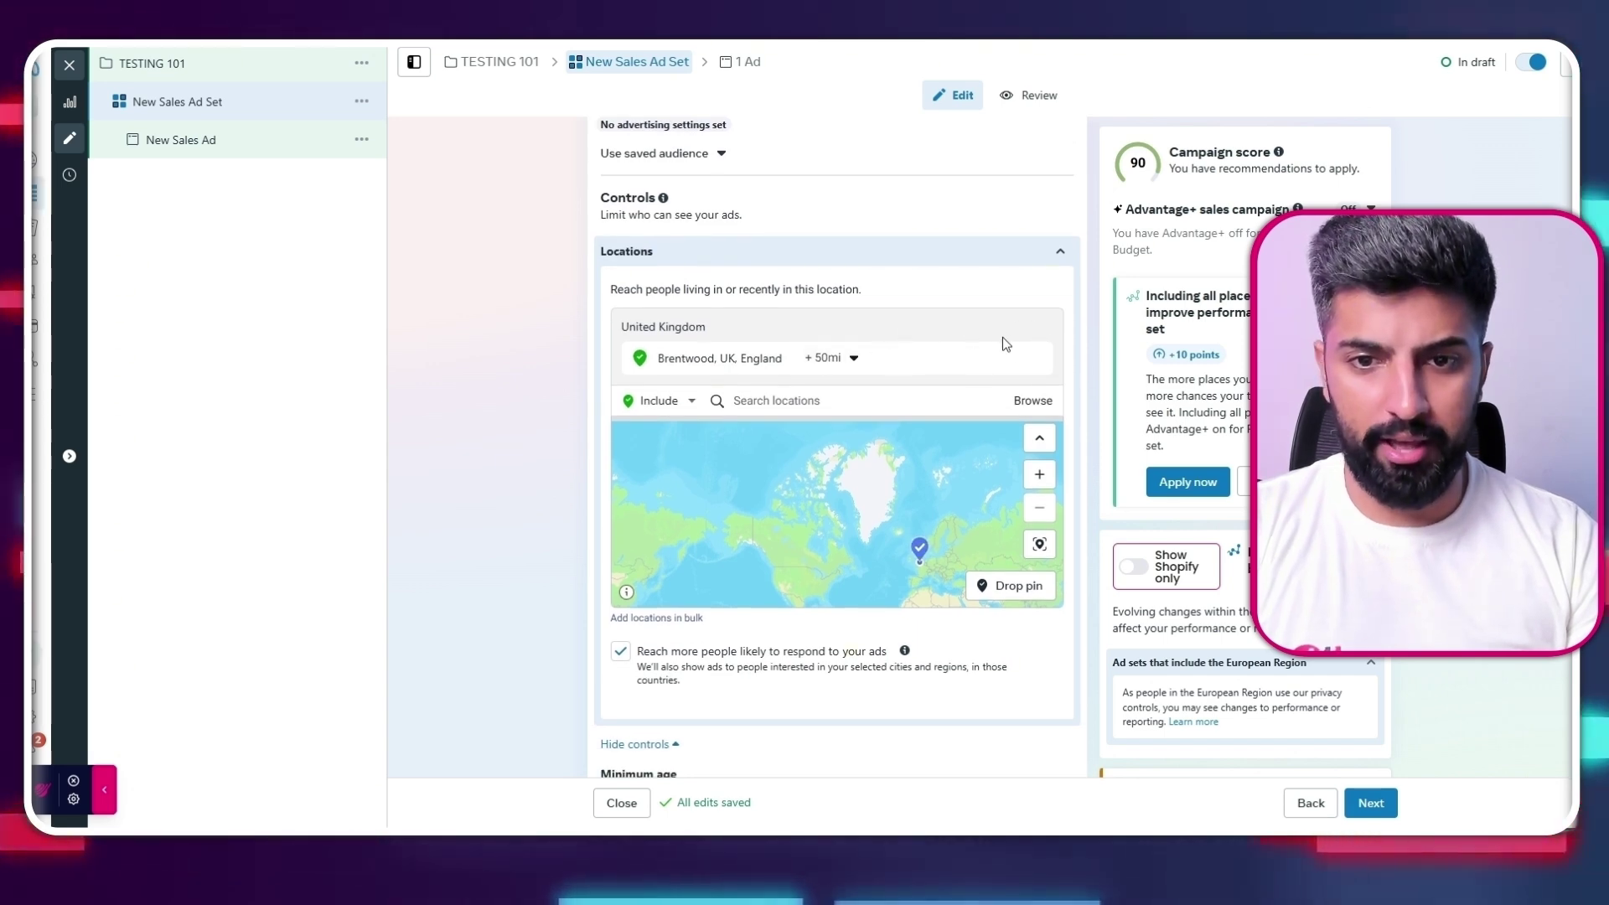
click(866, 407)
text(CA)
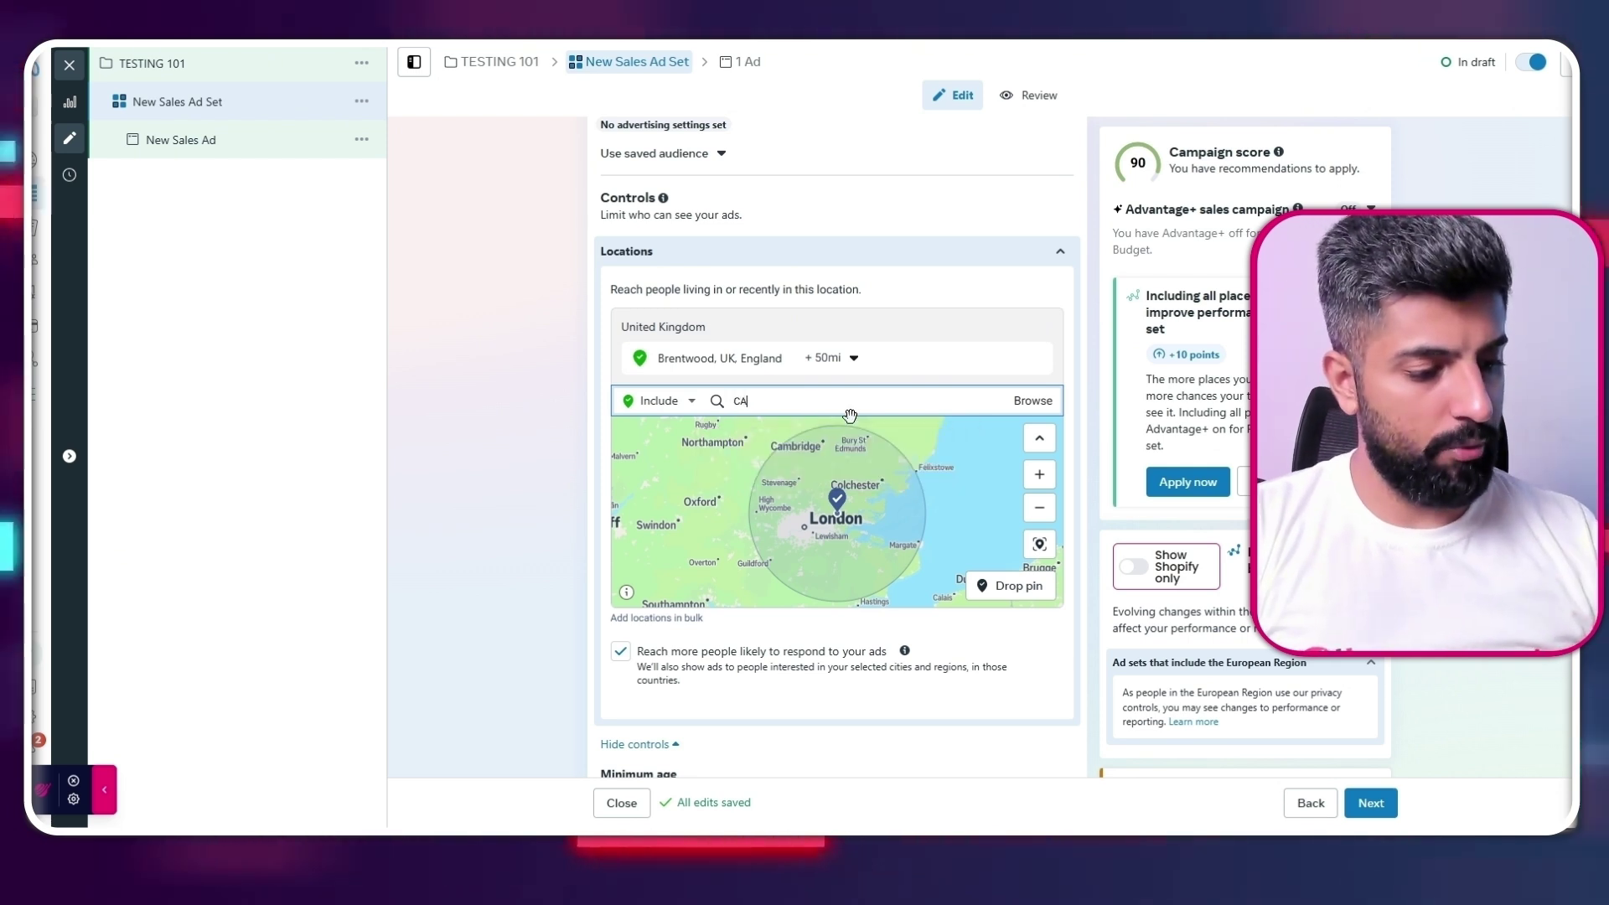
text(NADA)
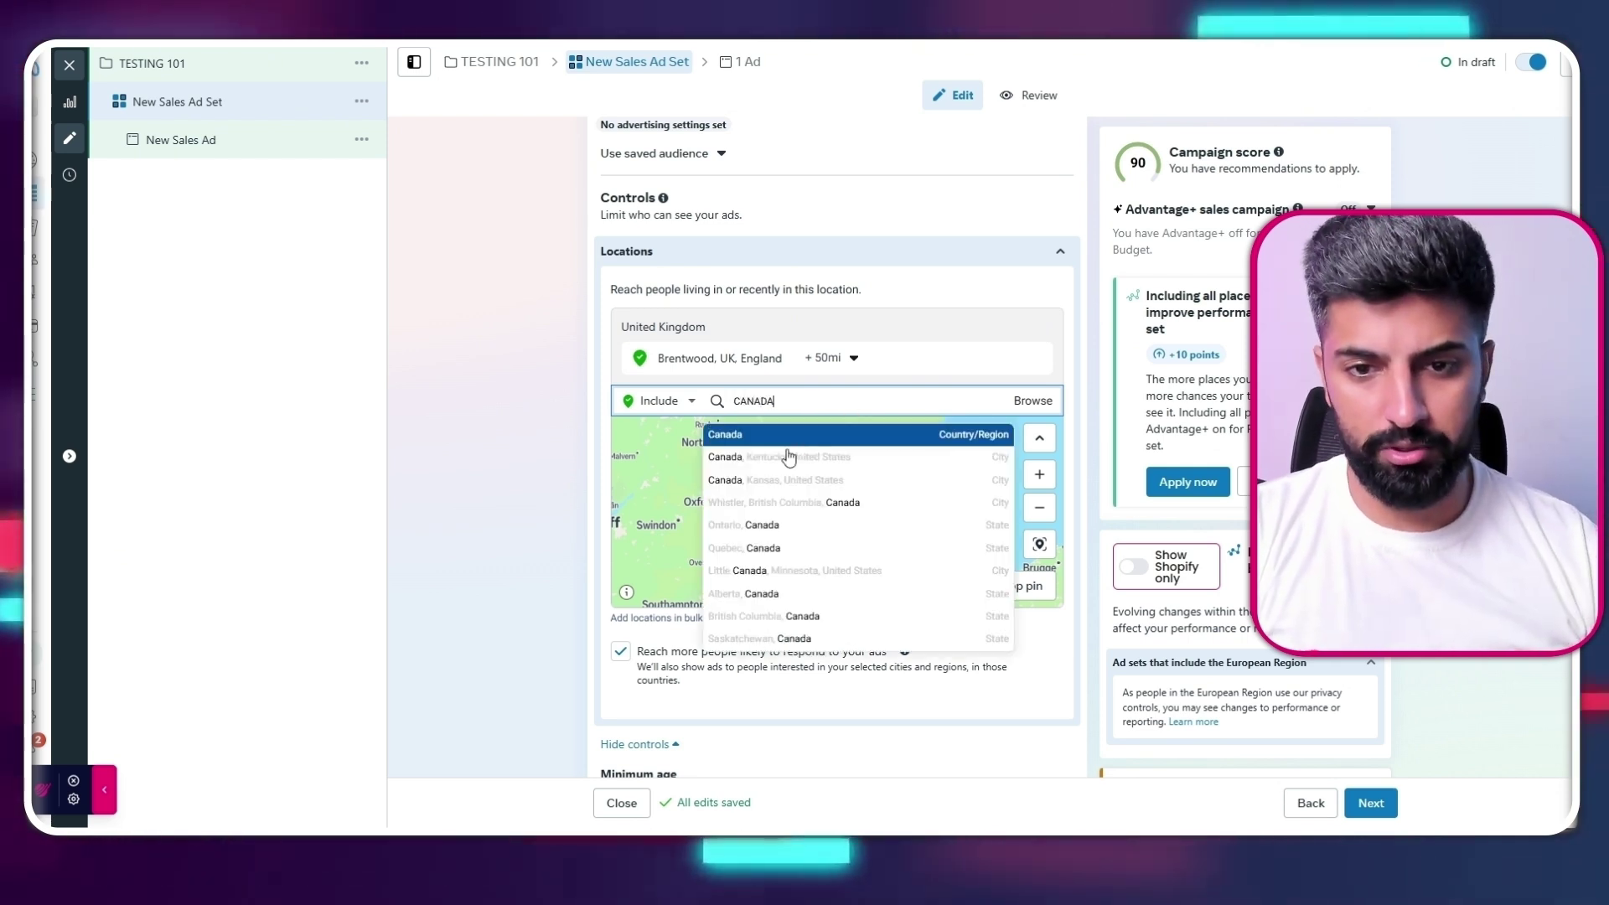
click(809, 430)
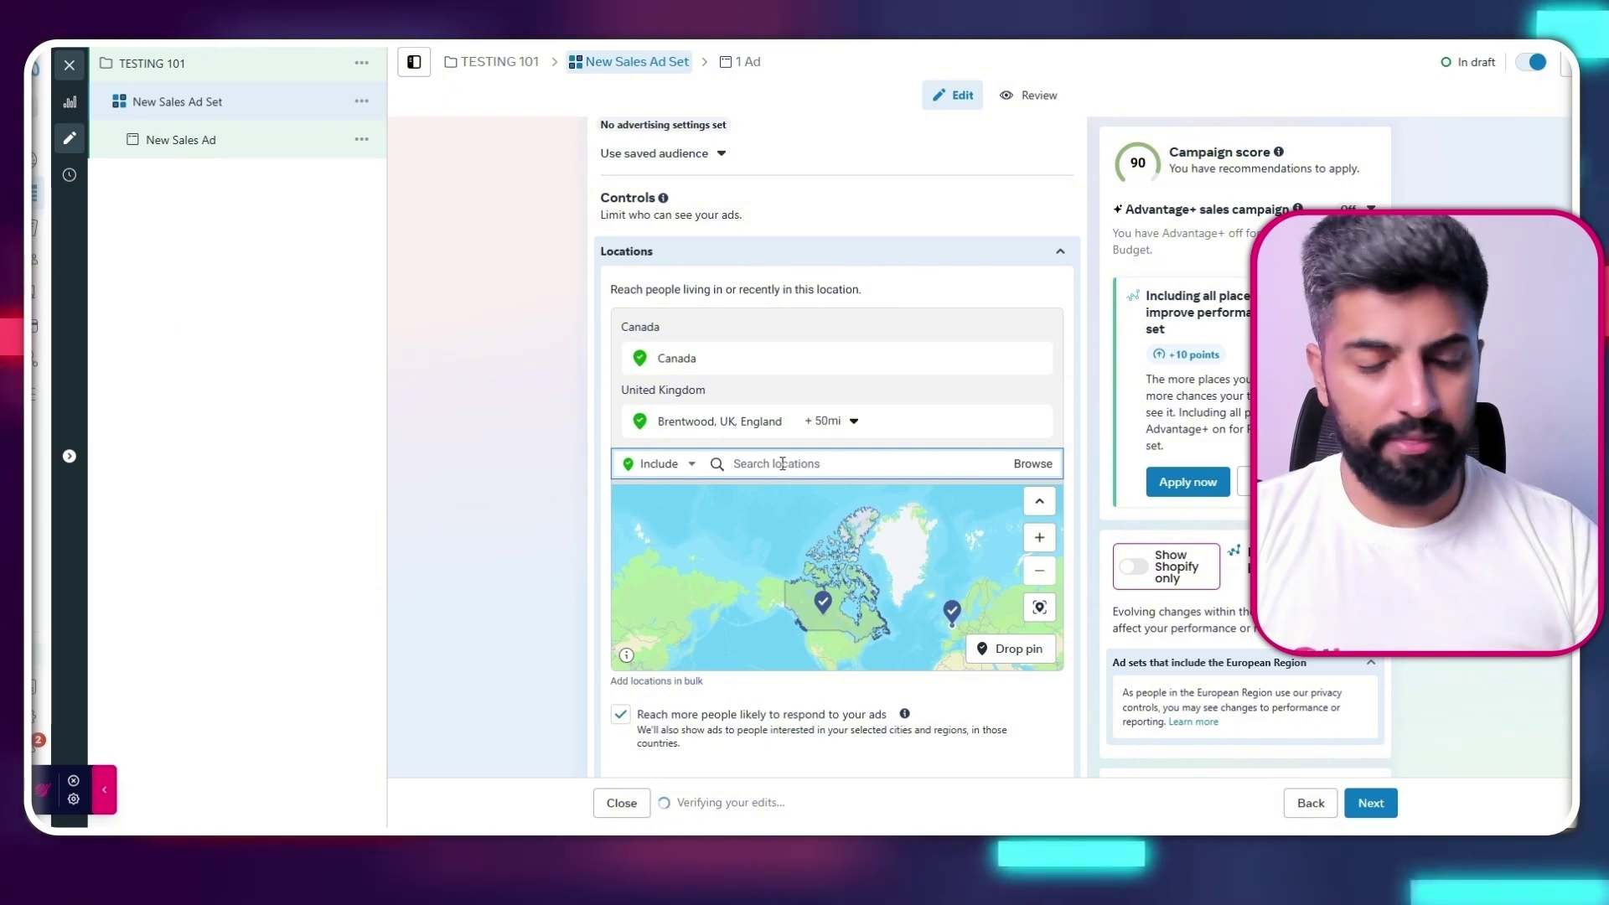
text(AU)
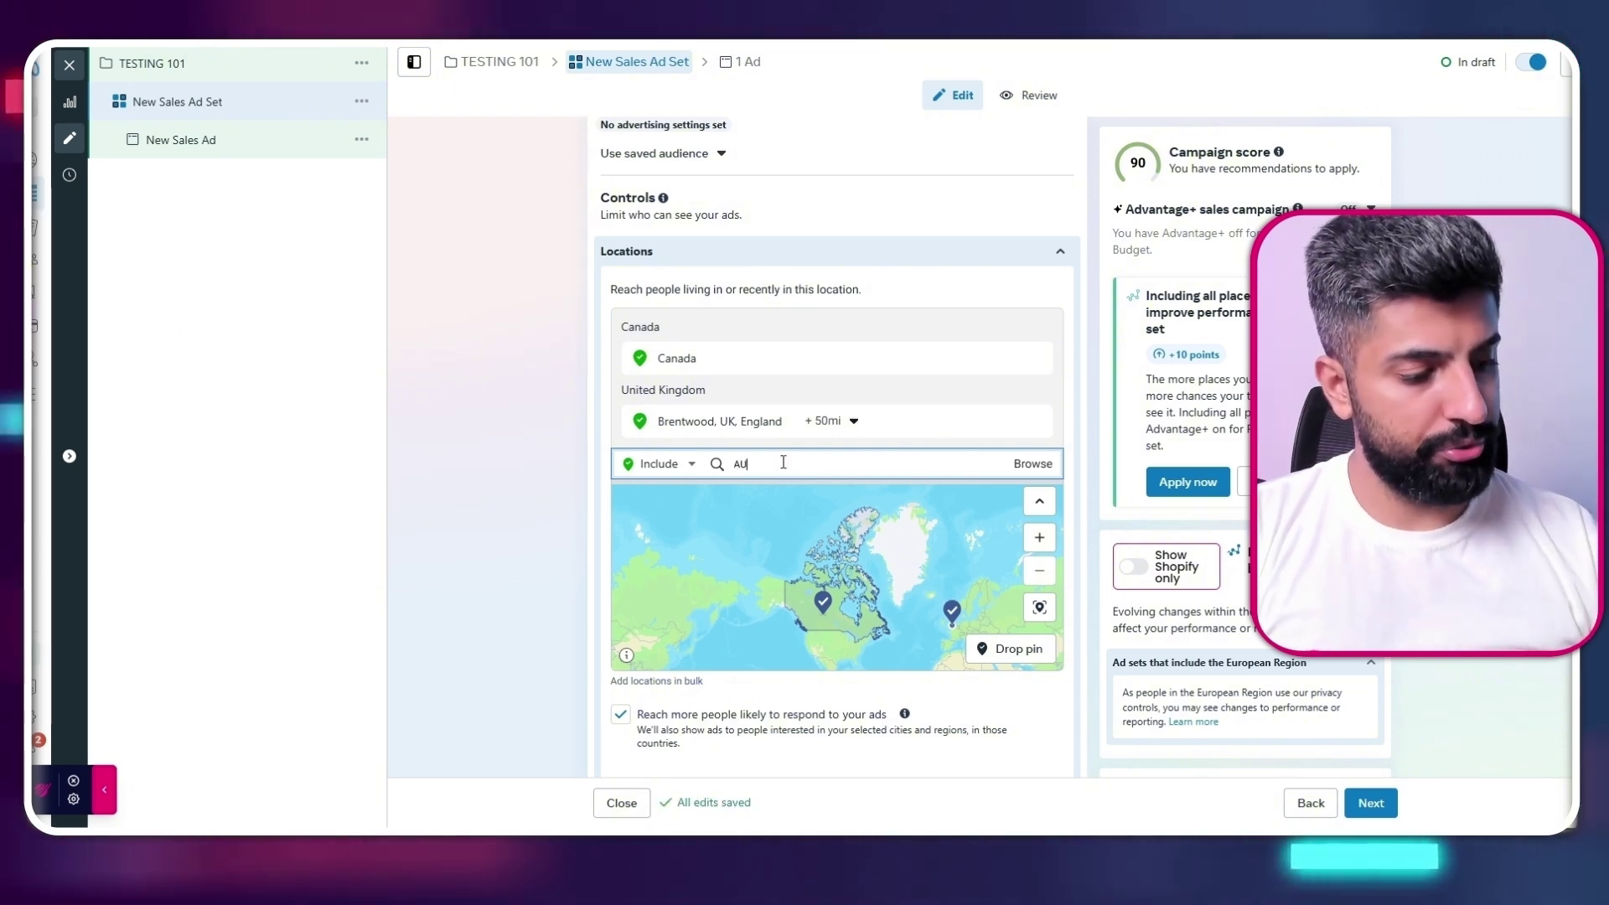
text(STR)
click(888, 504)
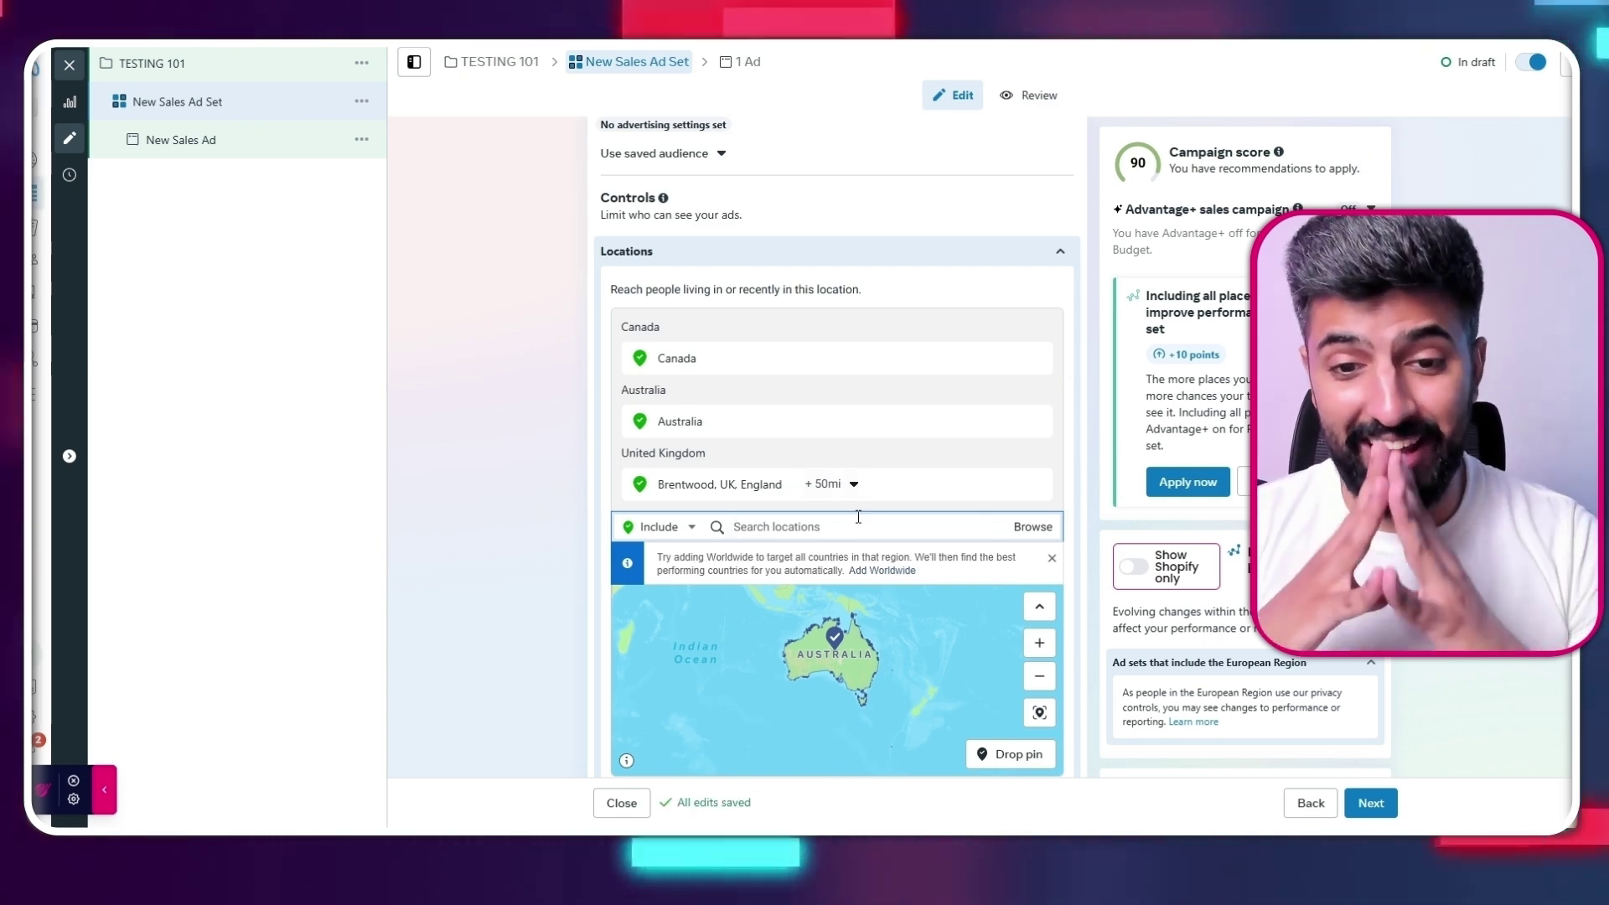
Review the ad set's remaining audience controls and suggestions: minimum age, exclusions, languages, age, gender and detailed targeting
scroll(846, 348, down, 4)
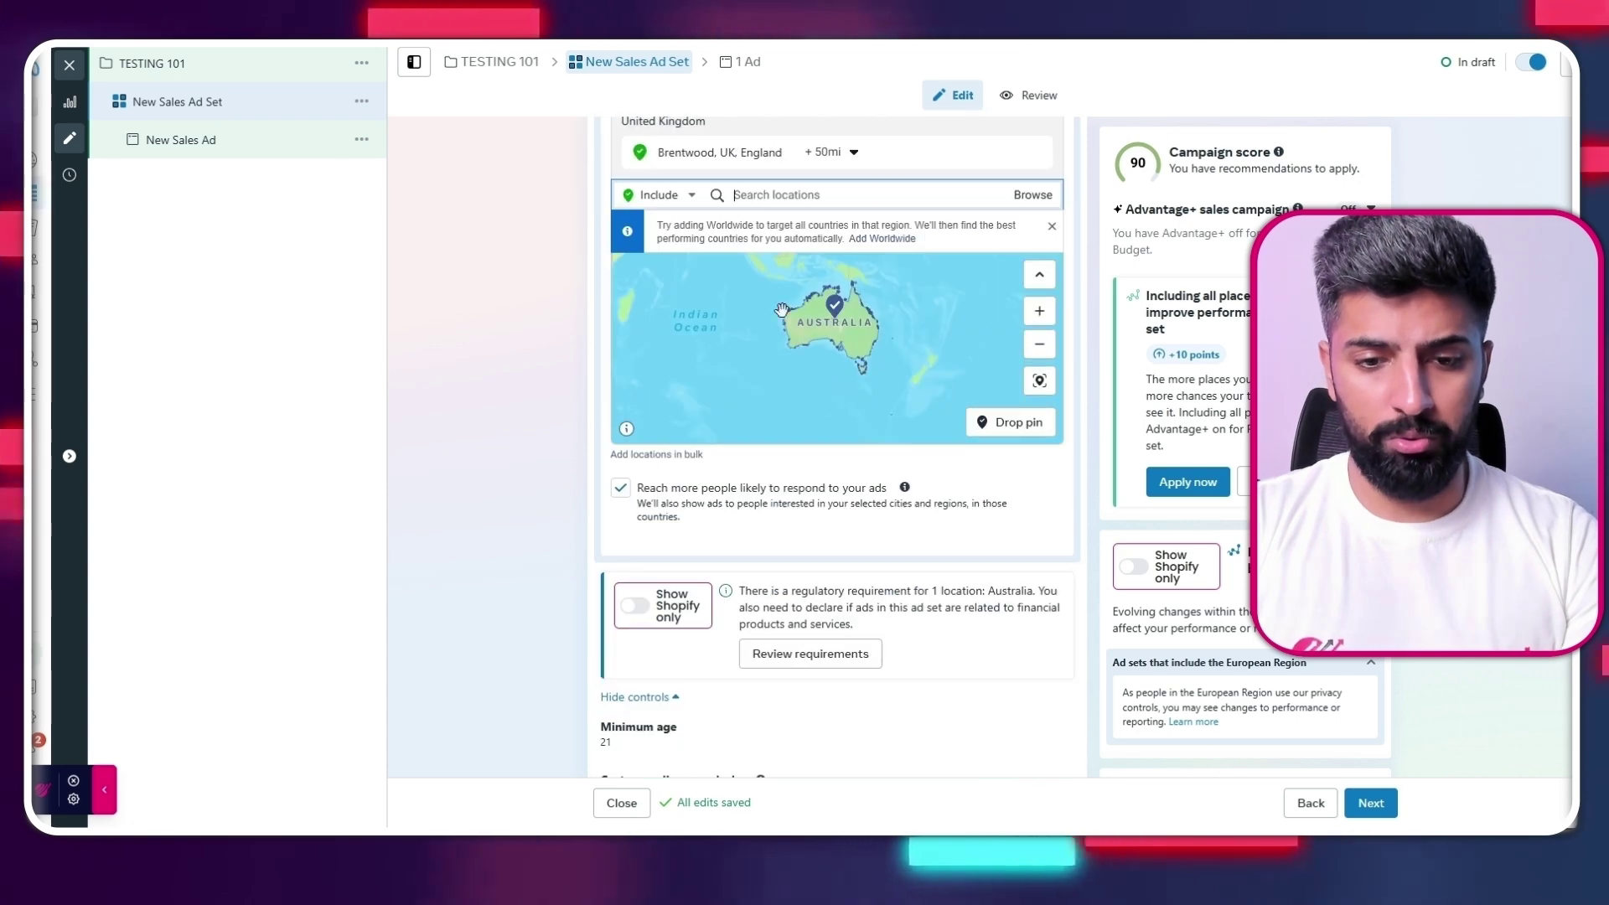
scroll(846, 348, down, 2)
scroll(798, 611, down, 4)
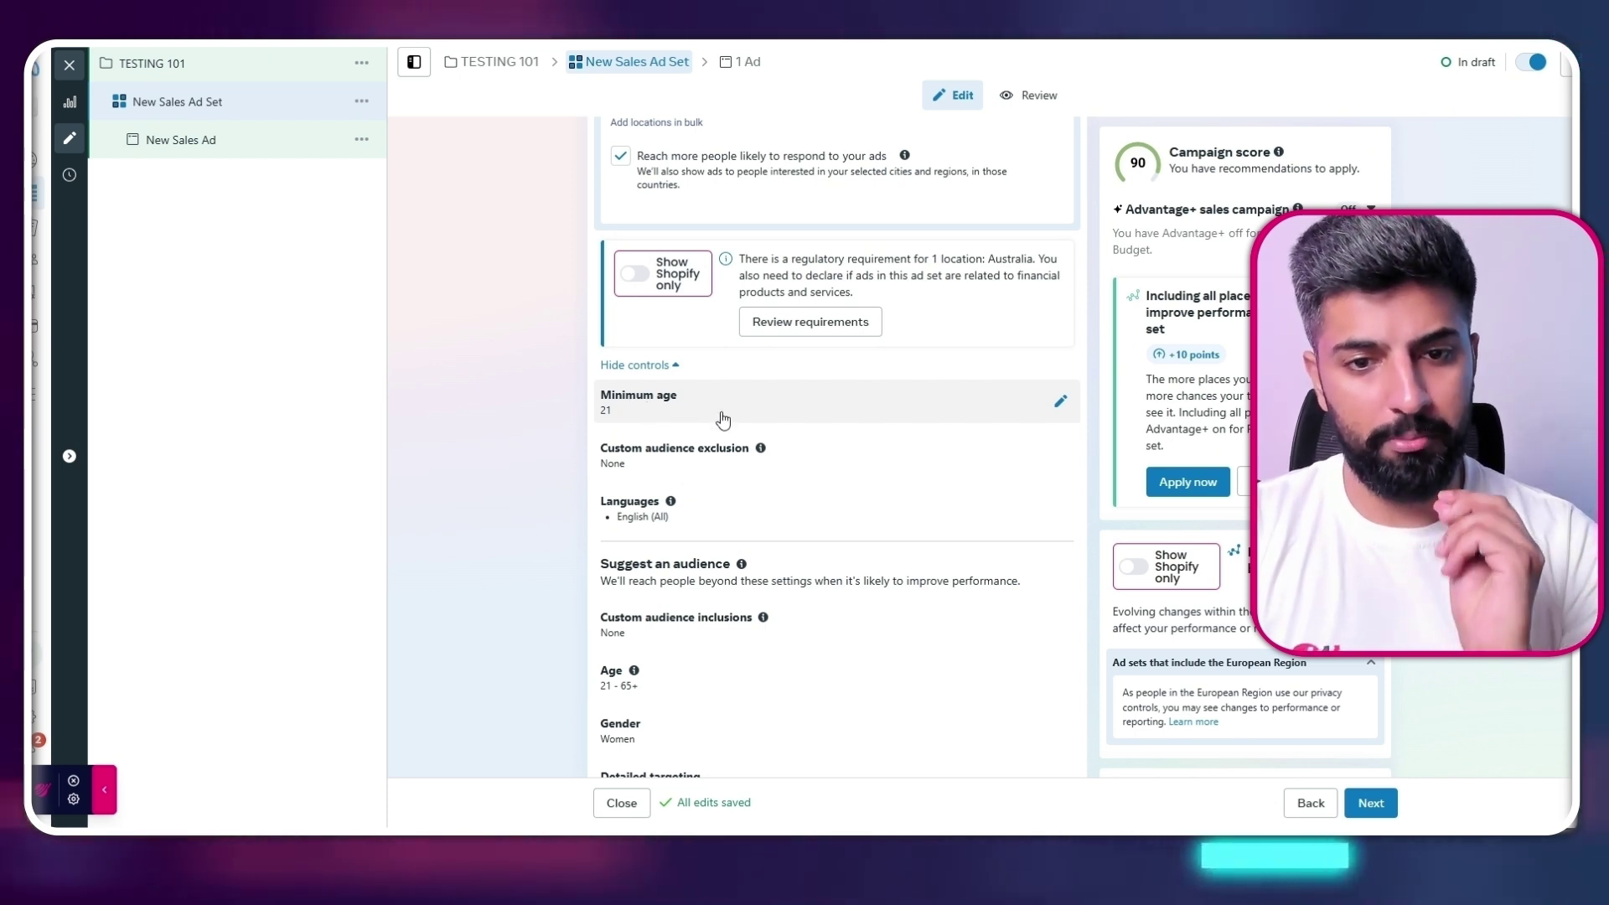
scroll(679, 445, down, 1)
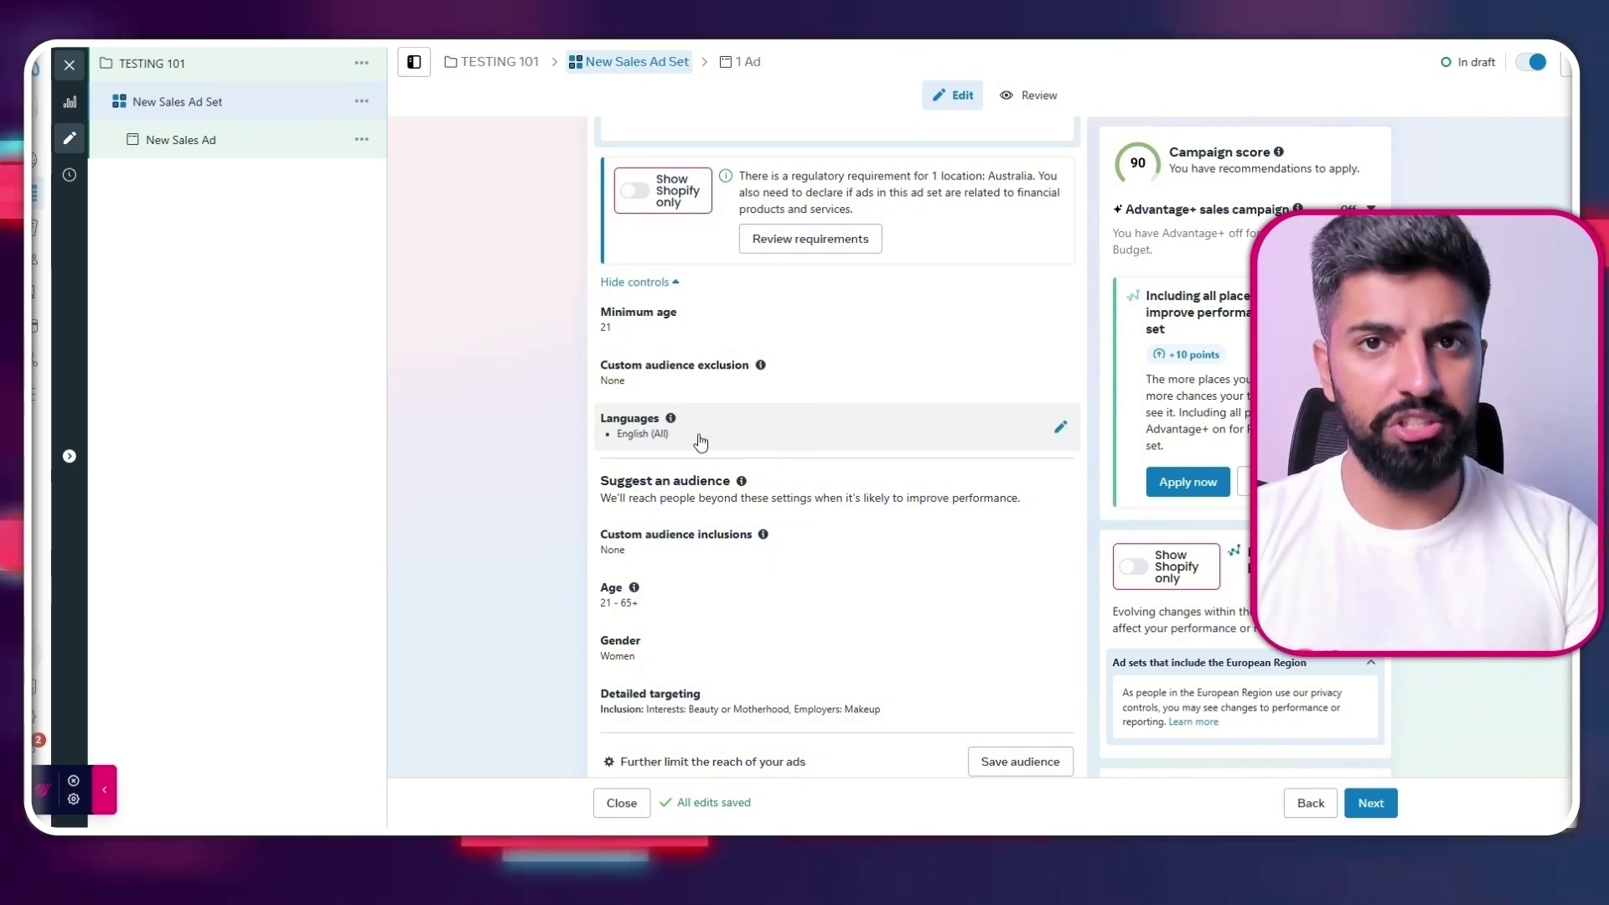
Try the Men and All options for the ad set's audience gender, and set it back to Women
scroll(714, 438, down, 3)
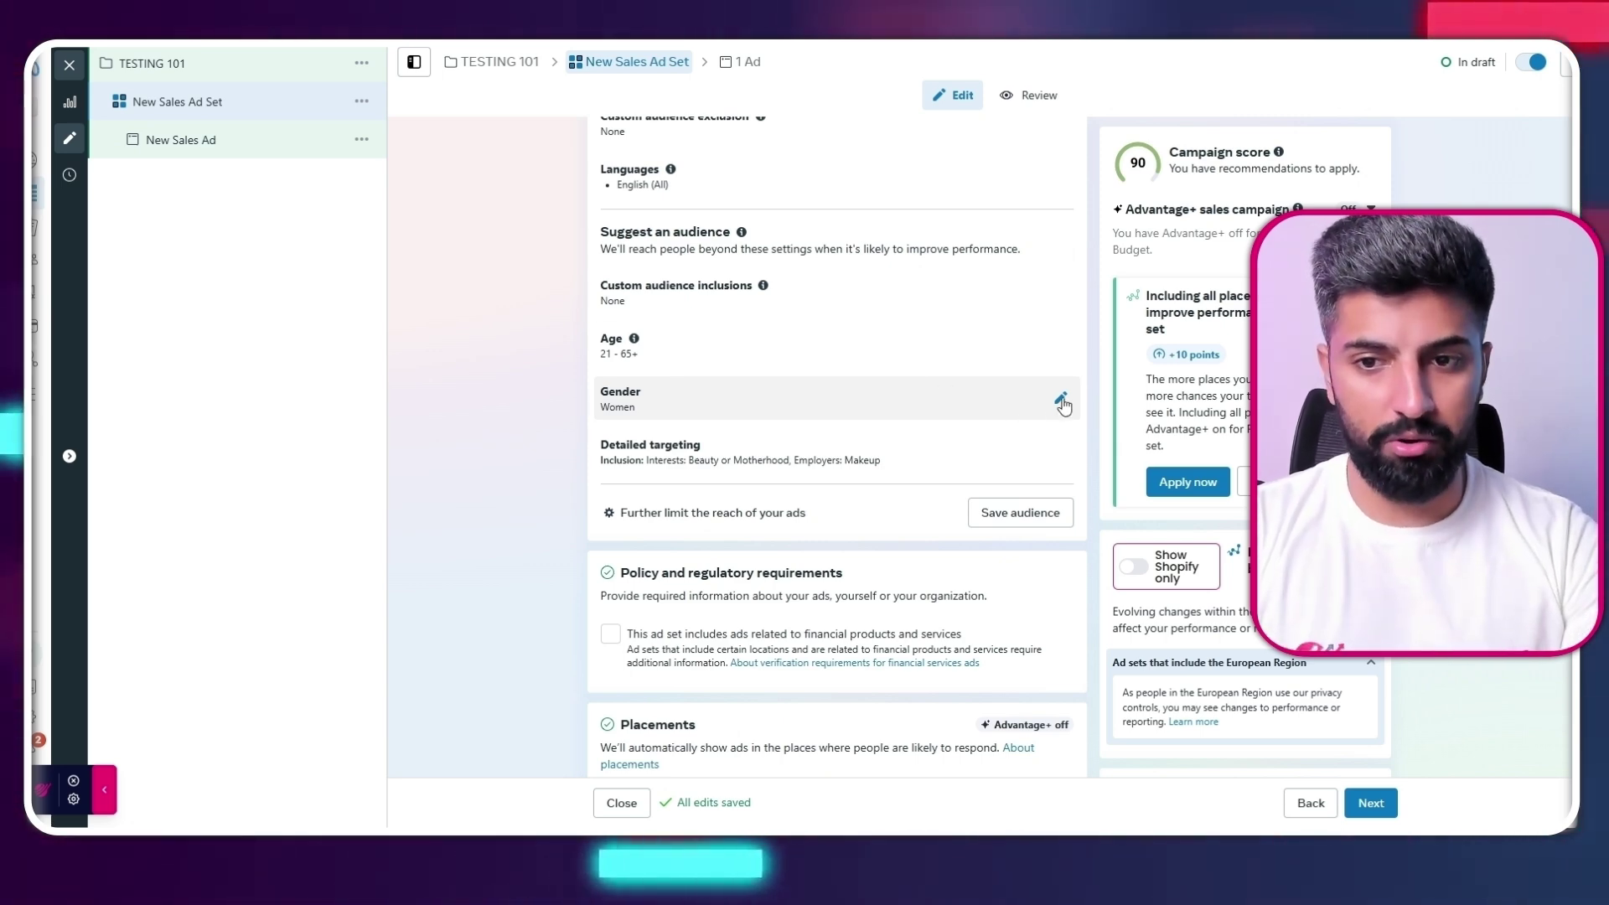
scroll(1039, 428, down, 5)
scroll(921, 449, down, 3)
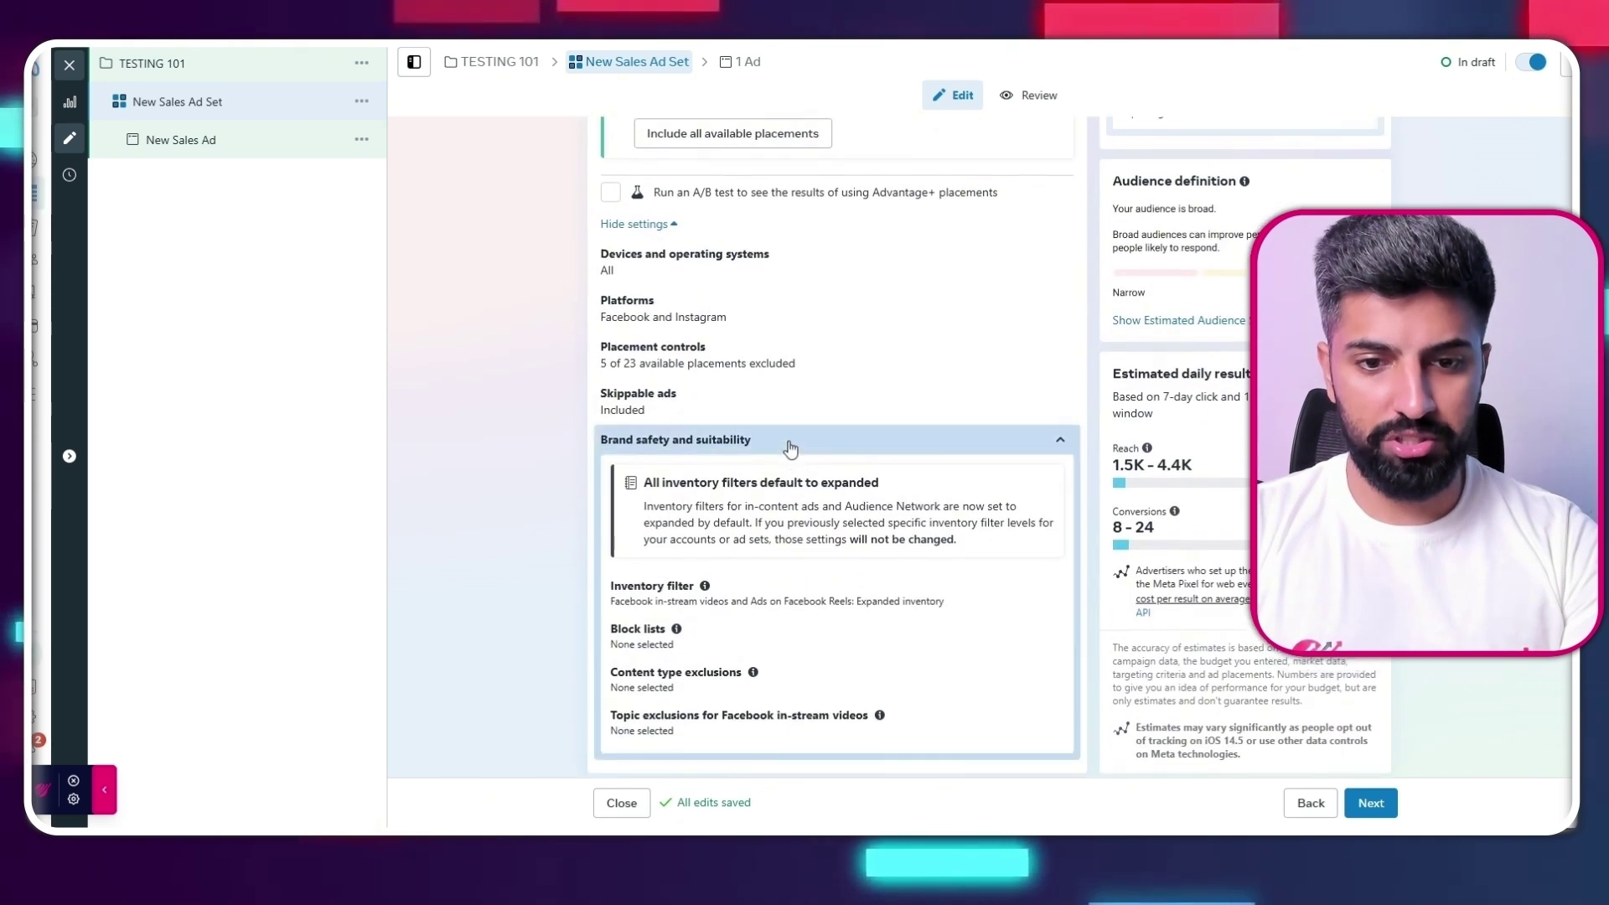
scroll(790, 450, up, 10)
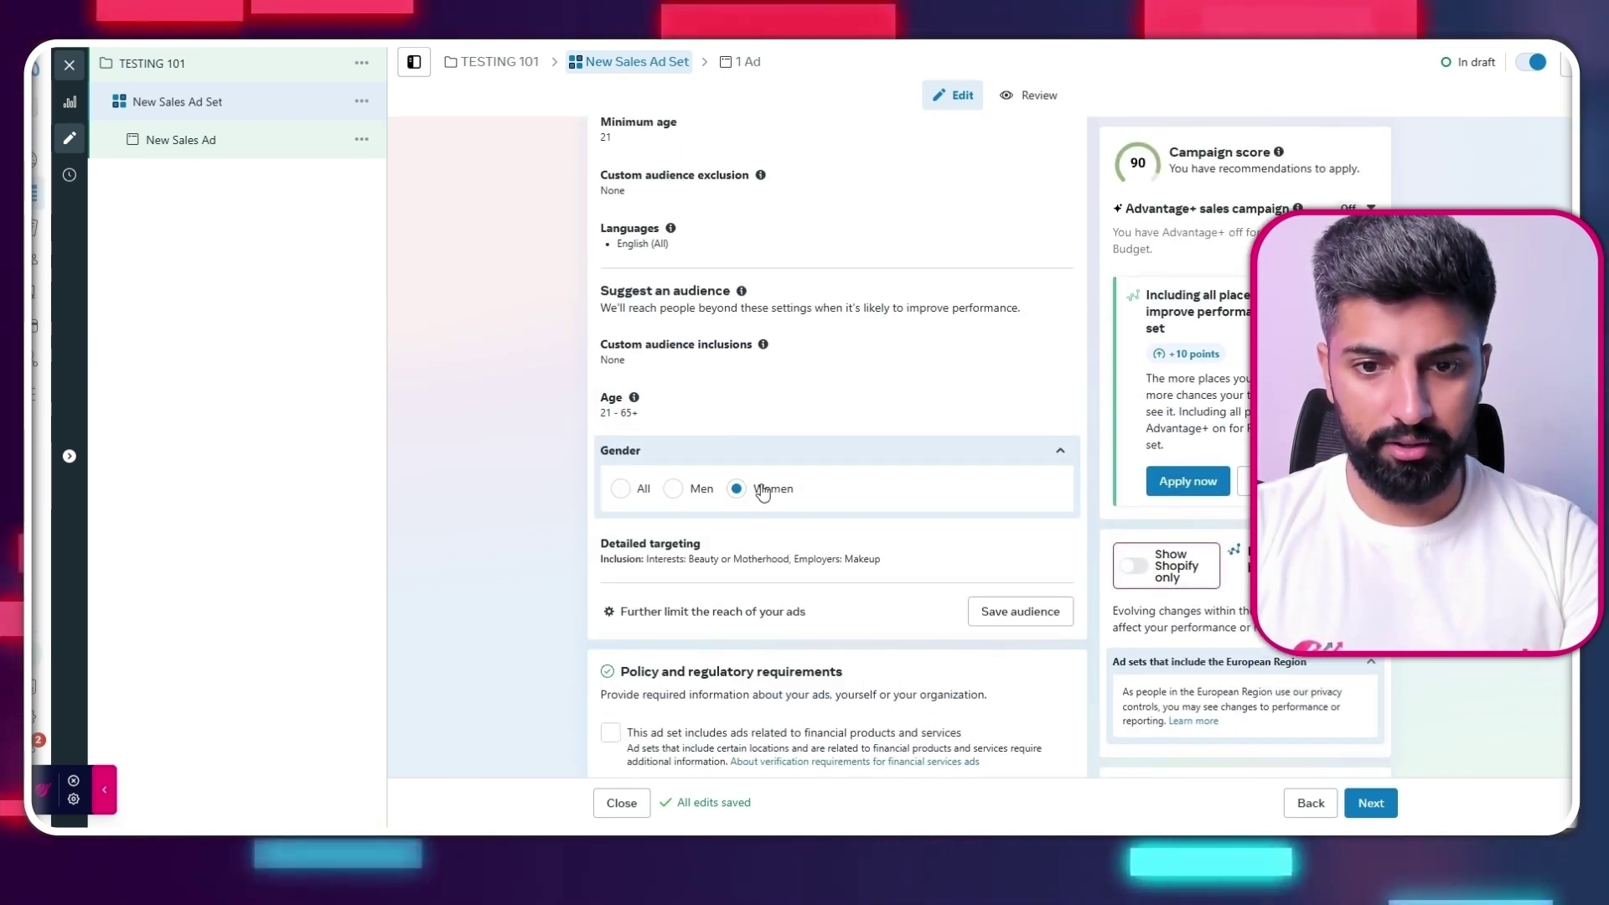
click(675, 490)
click(620, 489)
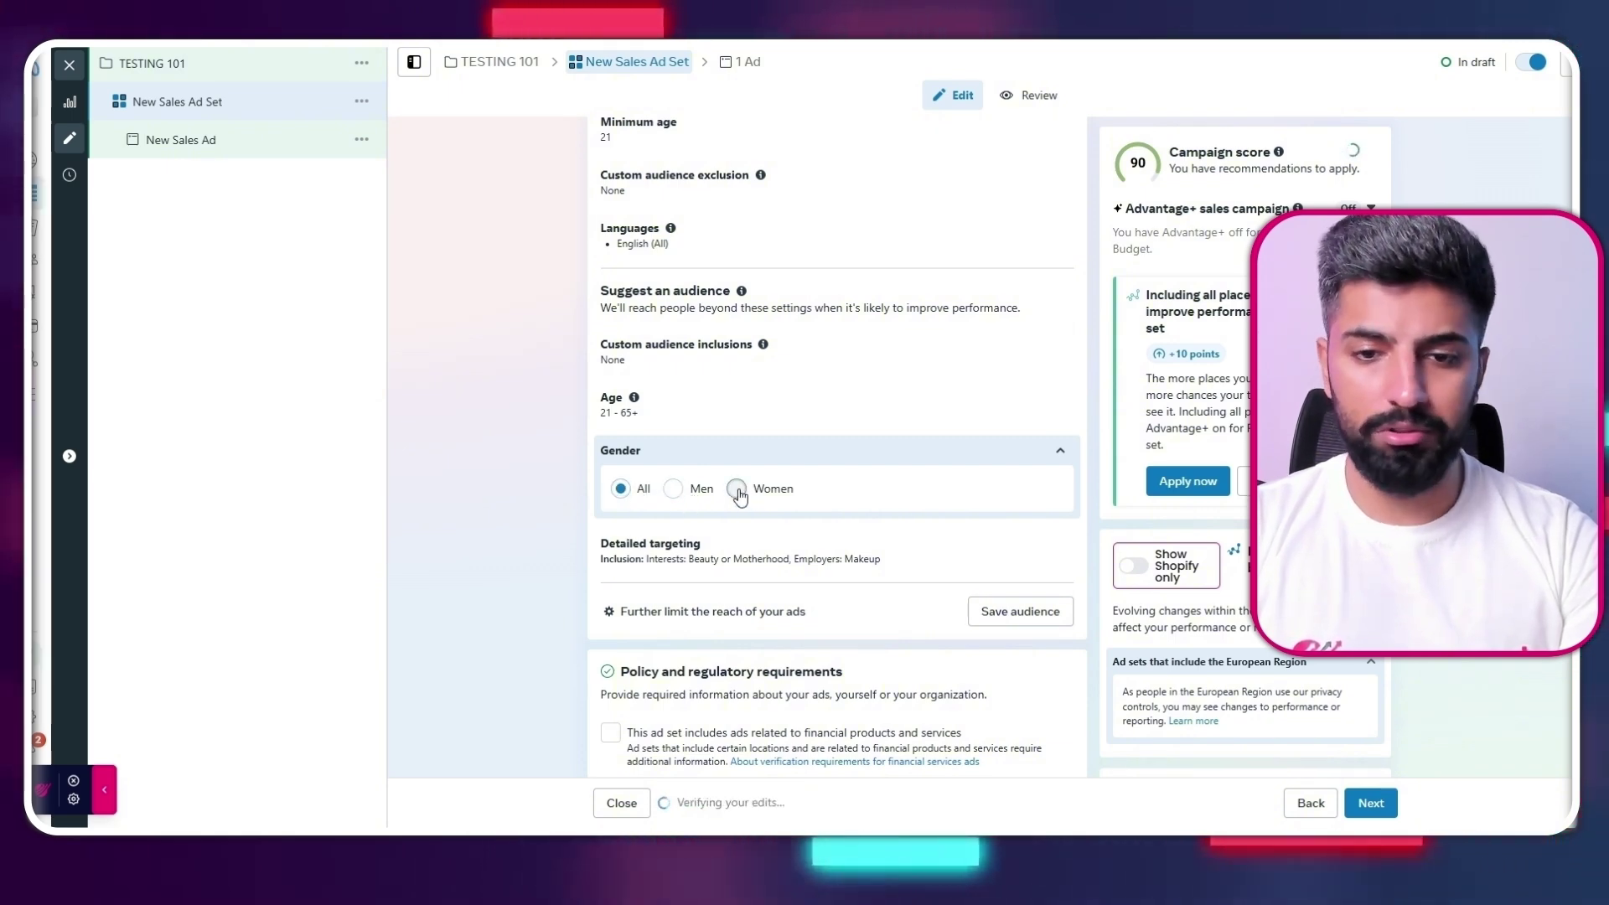
click(737, 490)
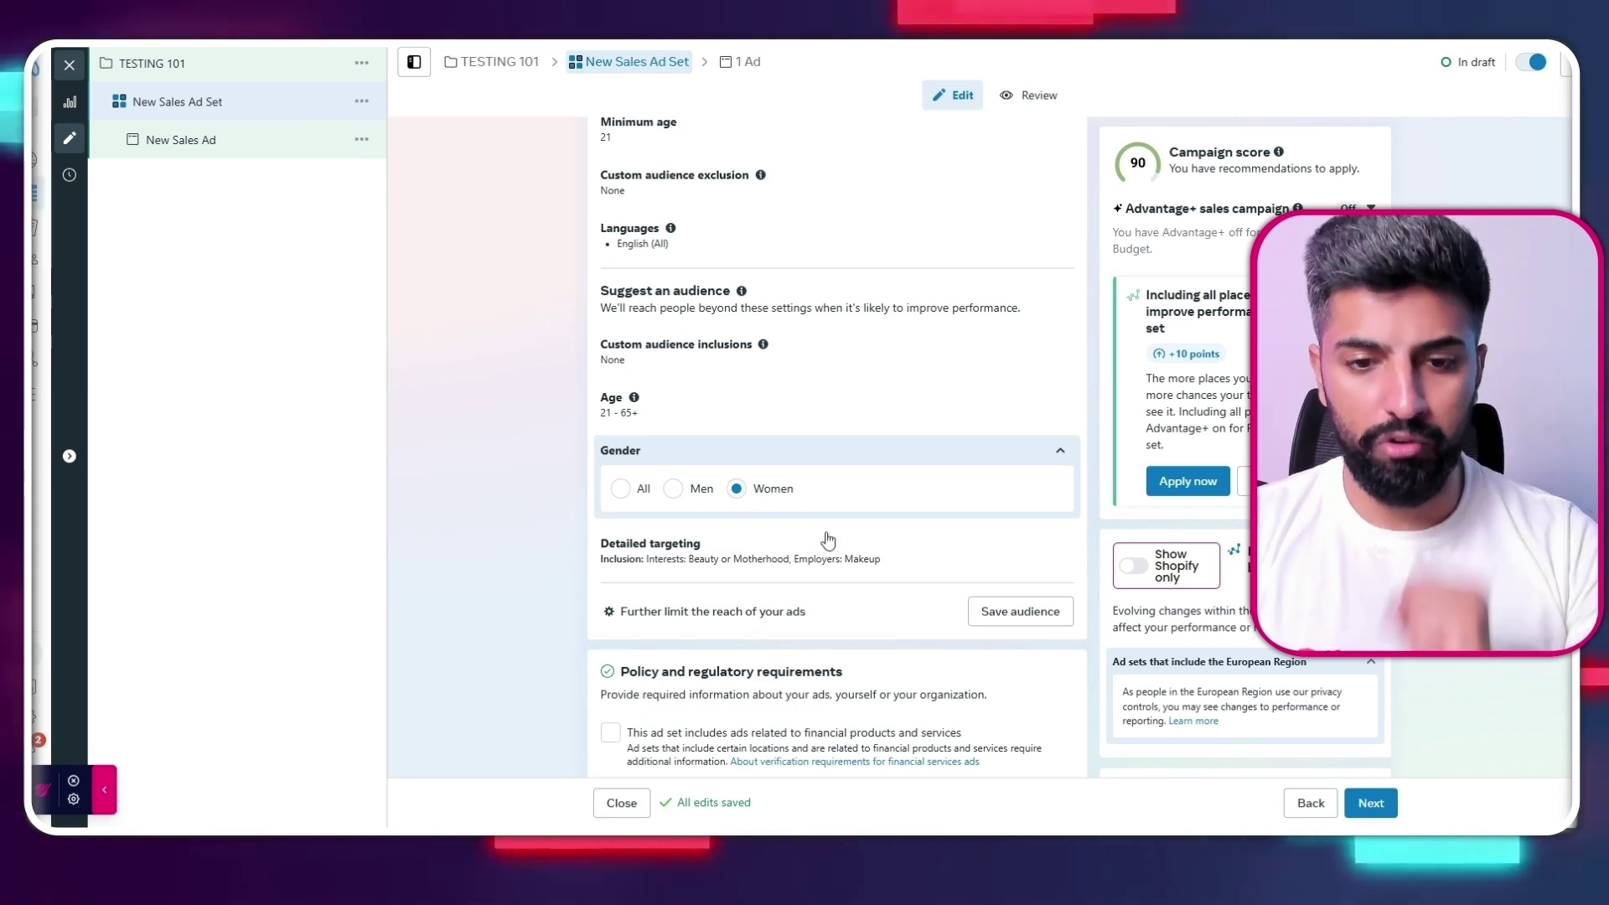
Open the Platforms setting in the ad set's placements and review which platforms are selected
scroll(772, 517, down, 7)
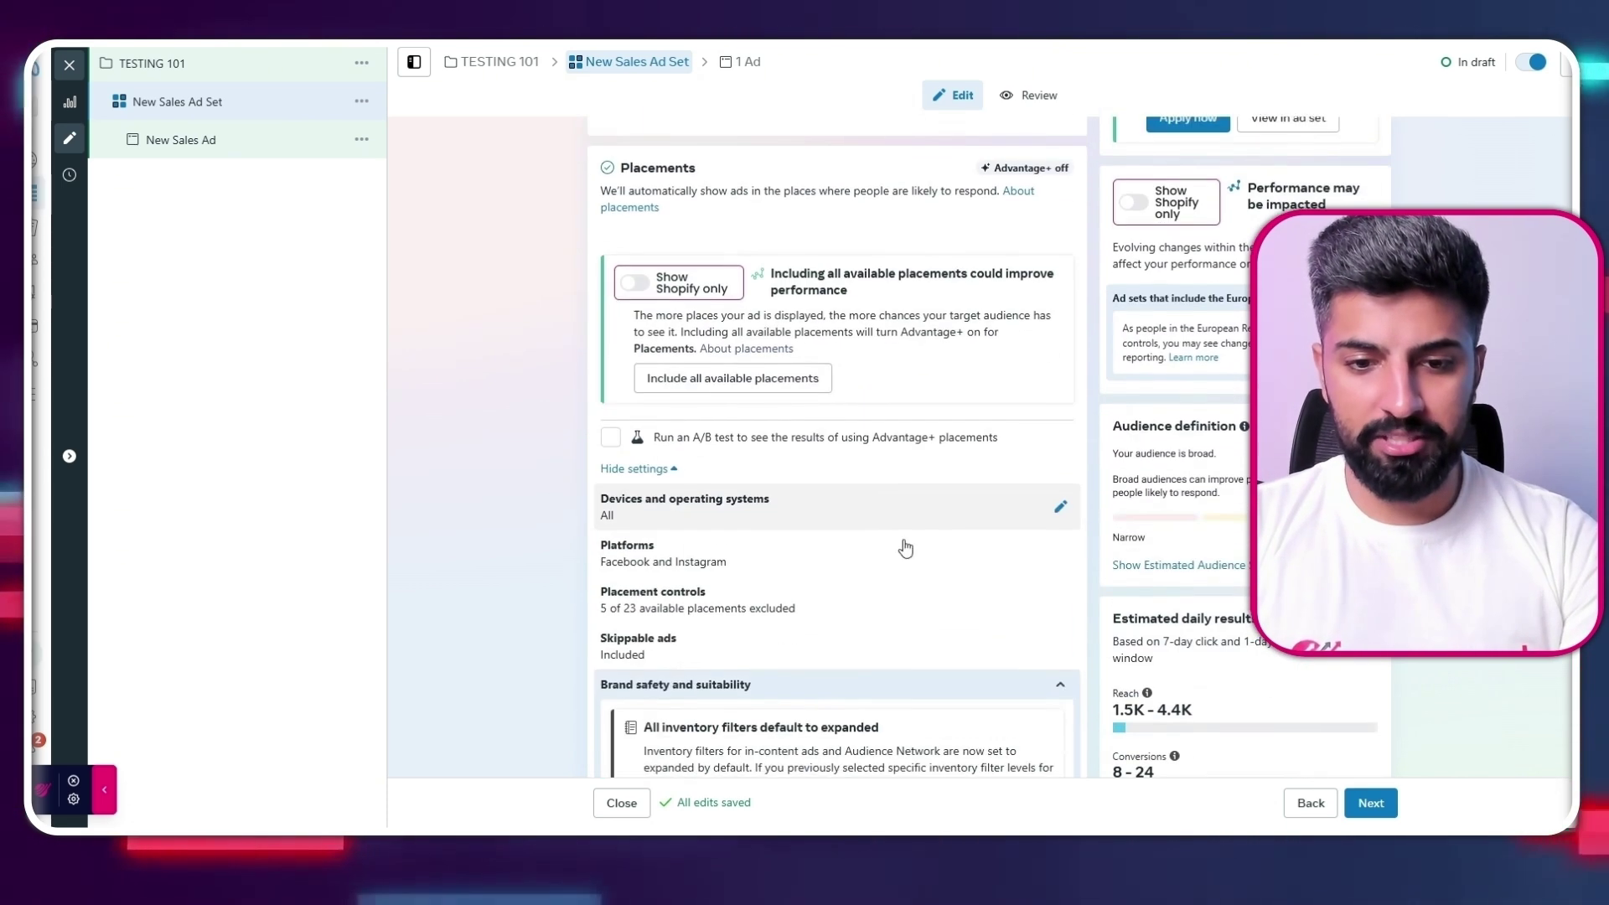
scroll(905, 546, down, 3)
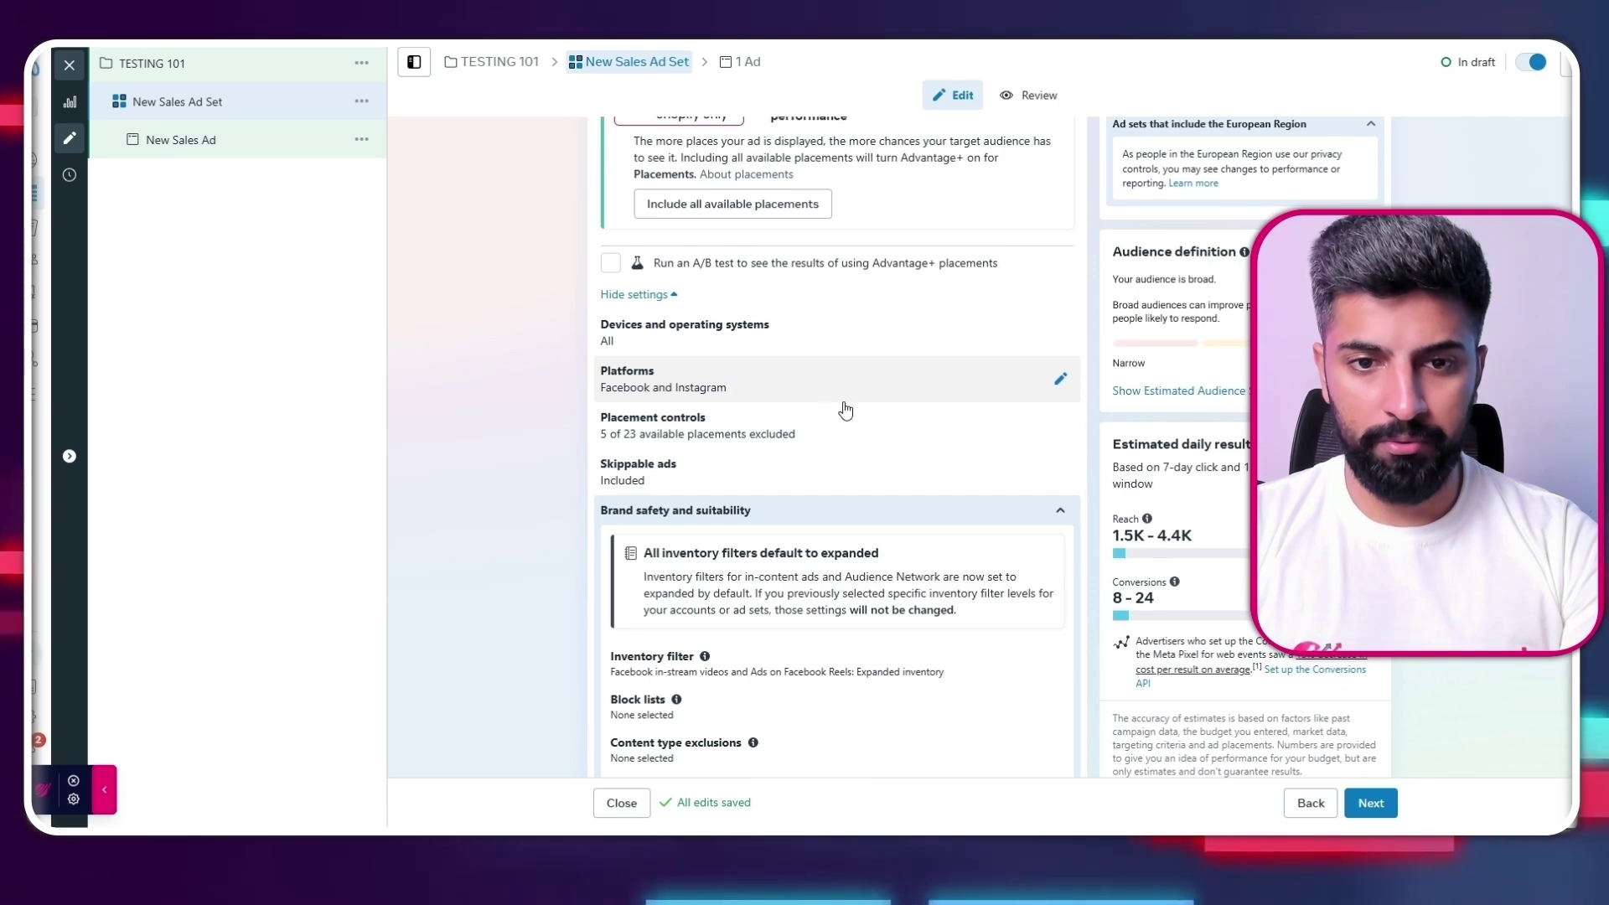
scroll(887, 493, up, 1)
click(1060, 462)
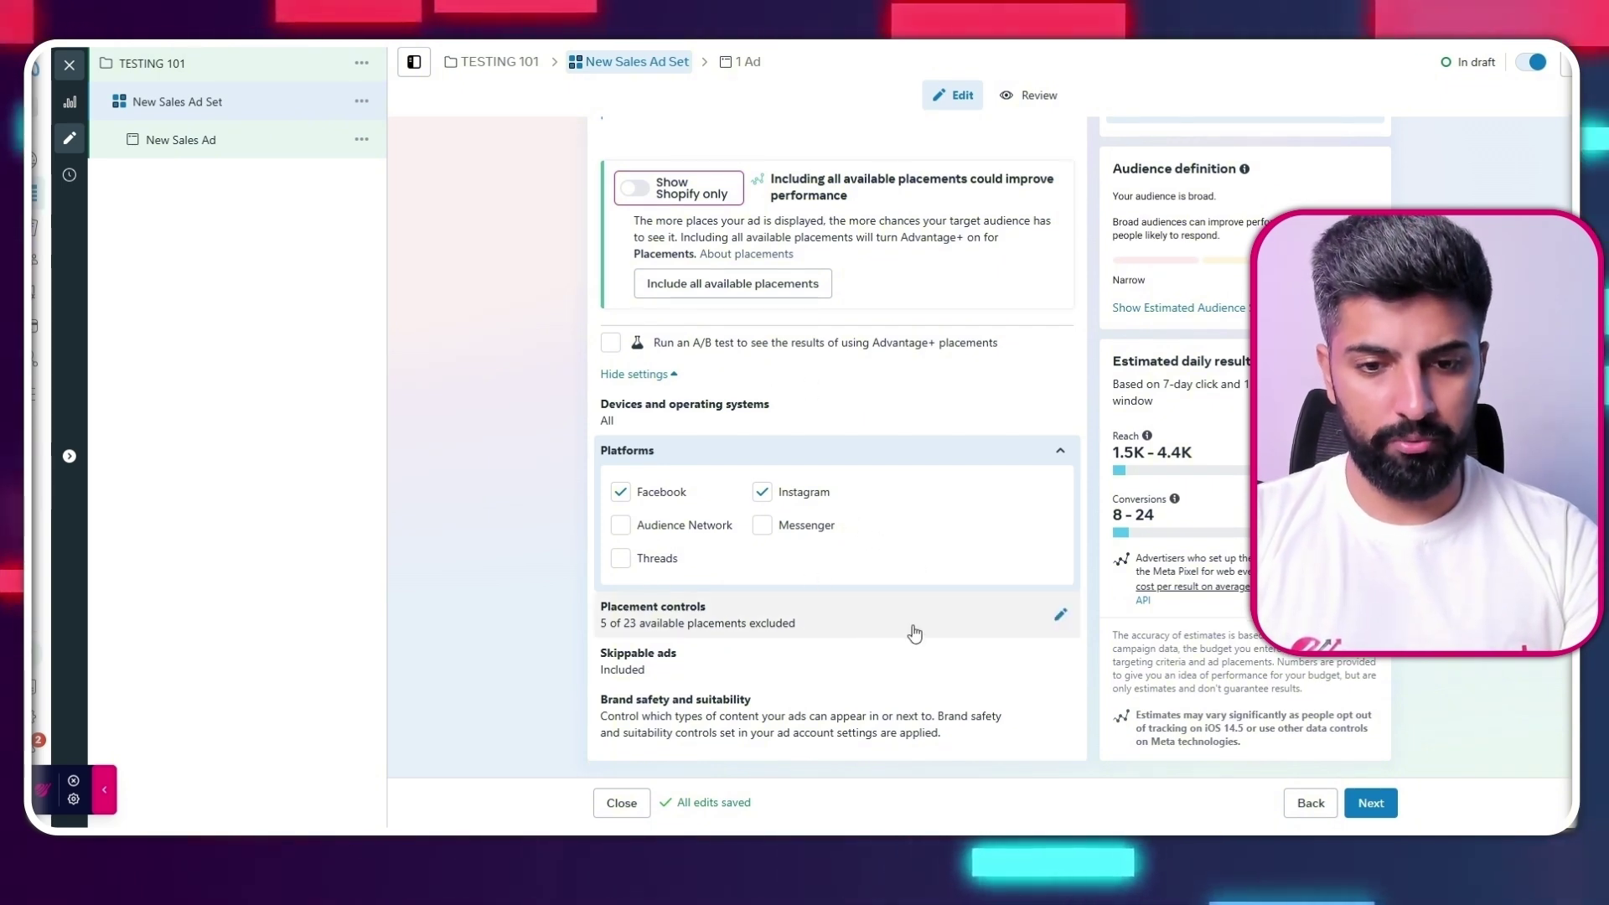
scroll(1048, 624, down, 1)
scroll(1022, 637, up, 5)
scroll(921, 635, down, 5)
scroll(796, 503, up, 10)
scroll(741, 545, down, 2)
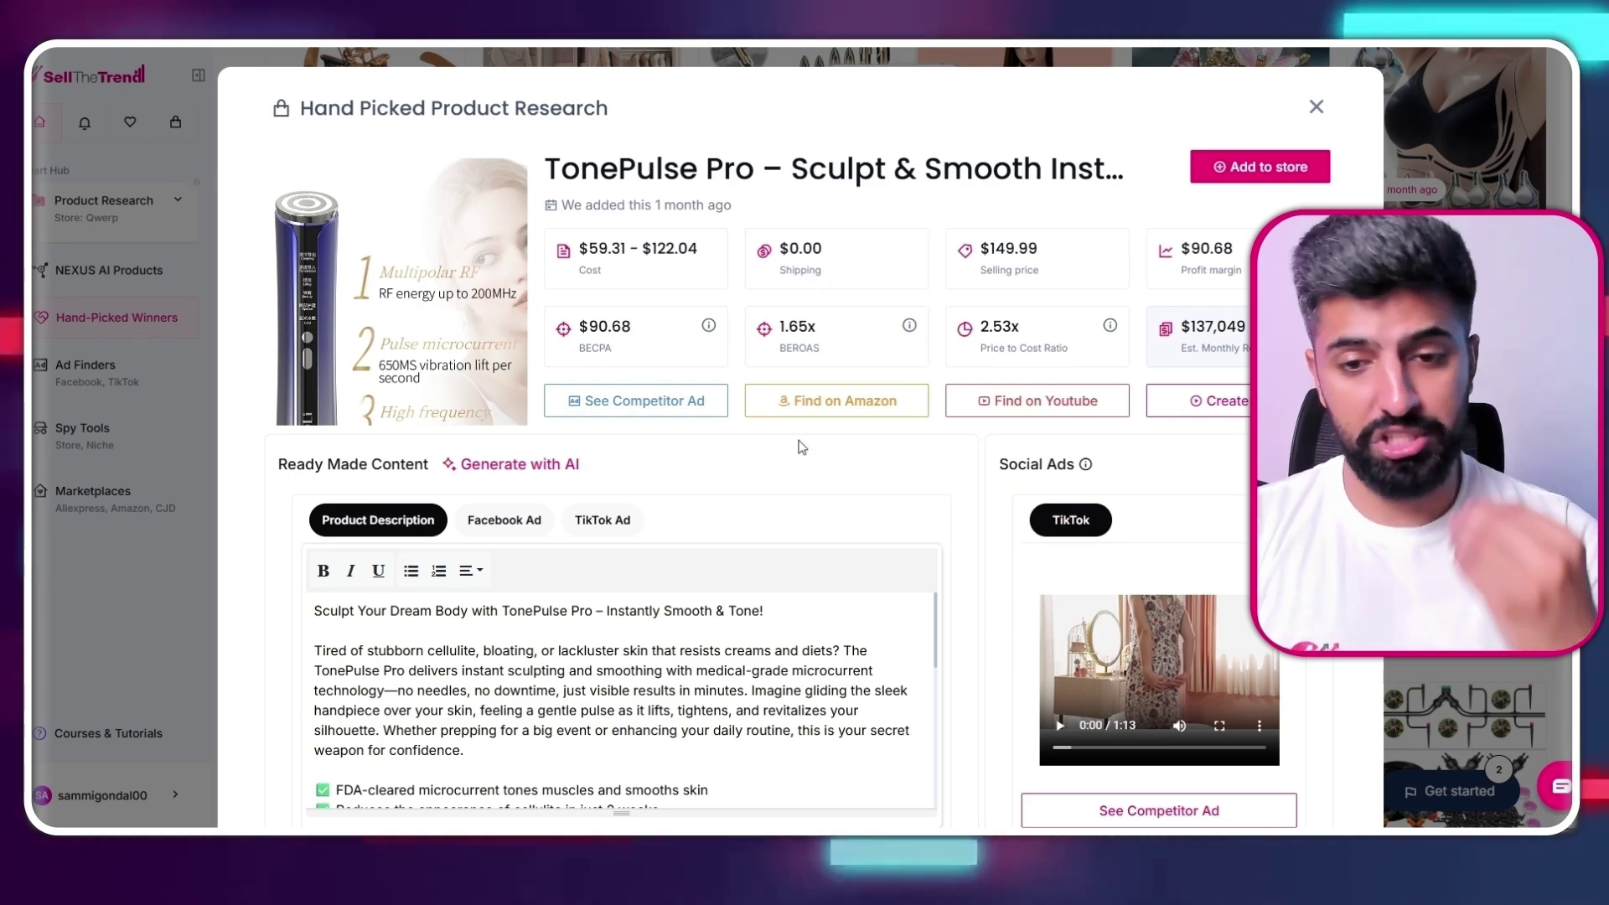
Switch to Sell The Trend and examine the TonePulse Pro product's Facebook targeting interests and audience details
scroll(781, 450, down, 15)
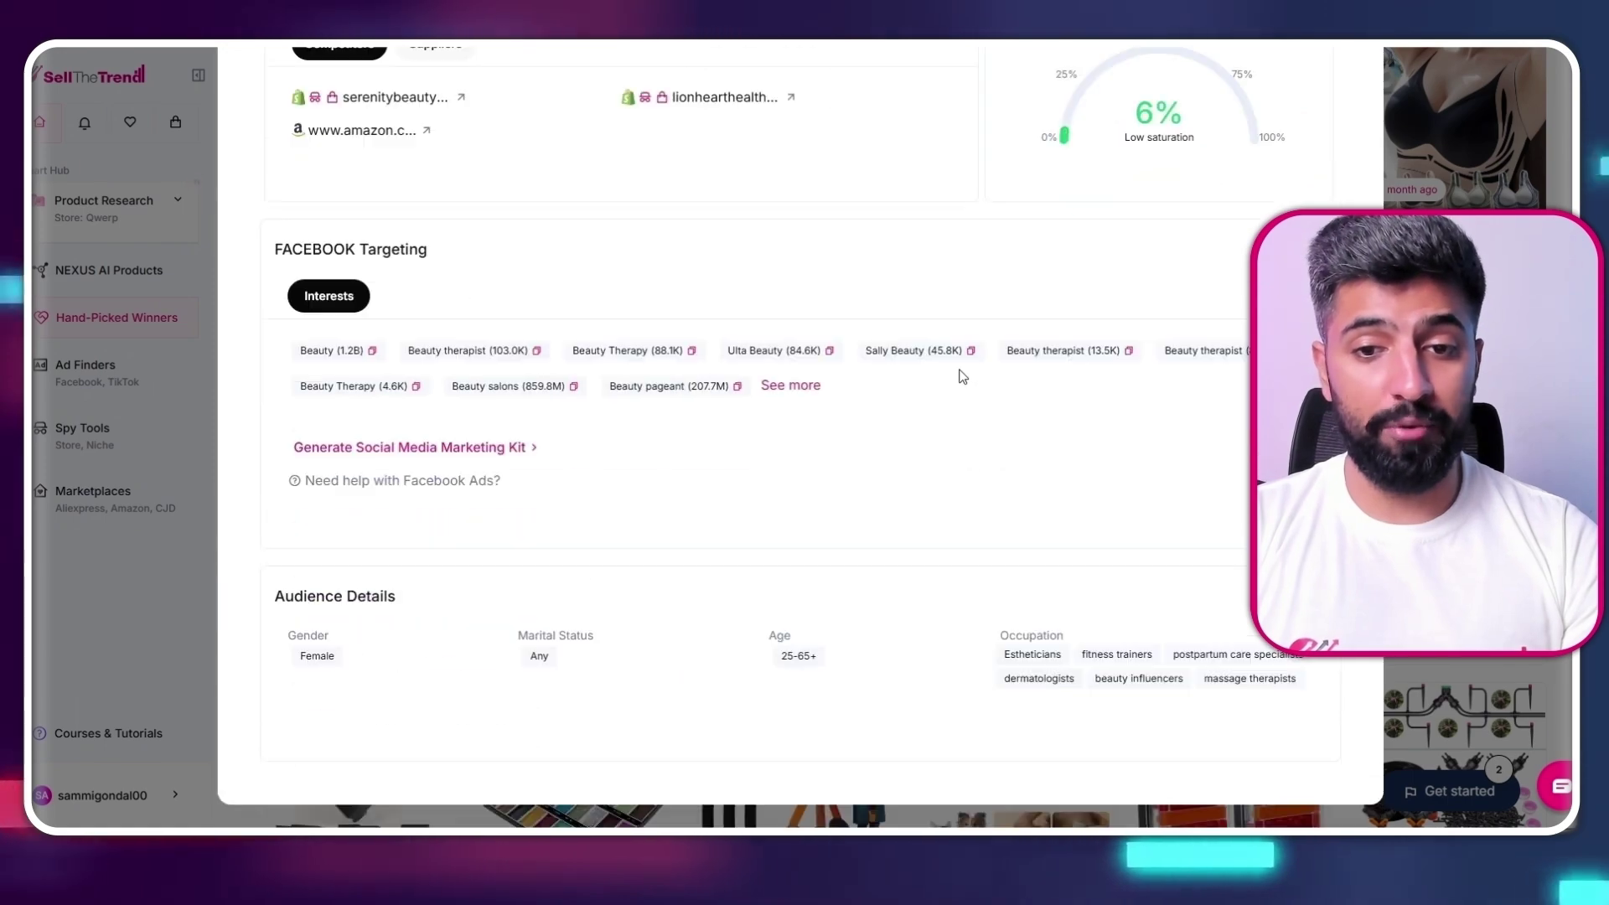
scroll(954, 410, up, 15)
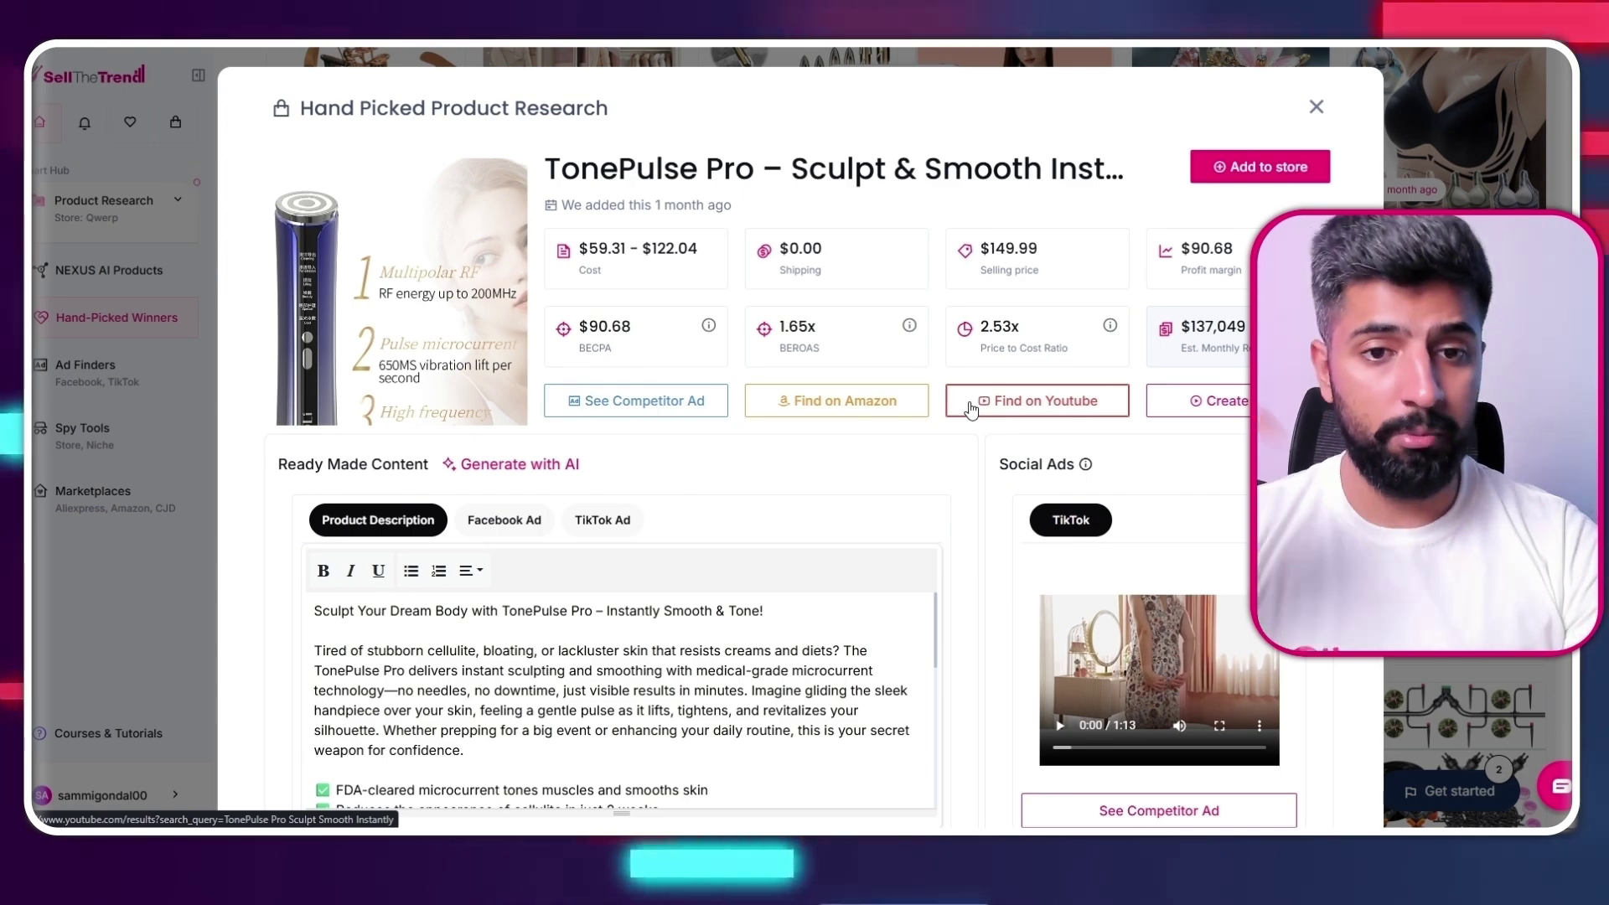
scroll(972, 411, down, 9)
scroll(971, 421, down, 5)
scroll(887, 466, up, 1)
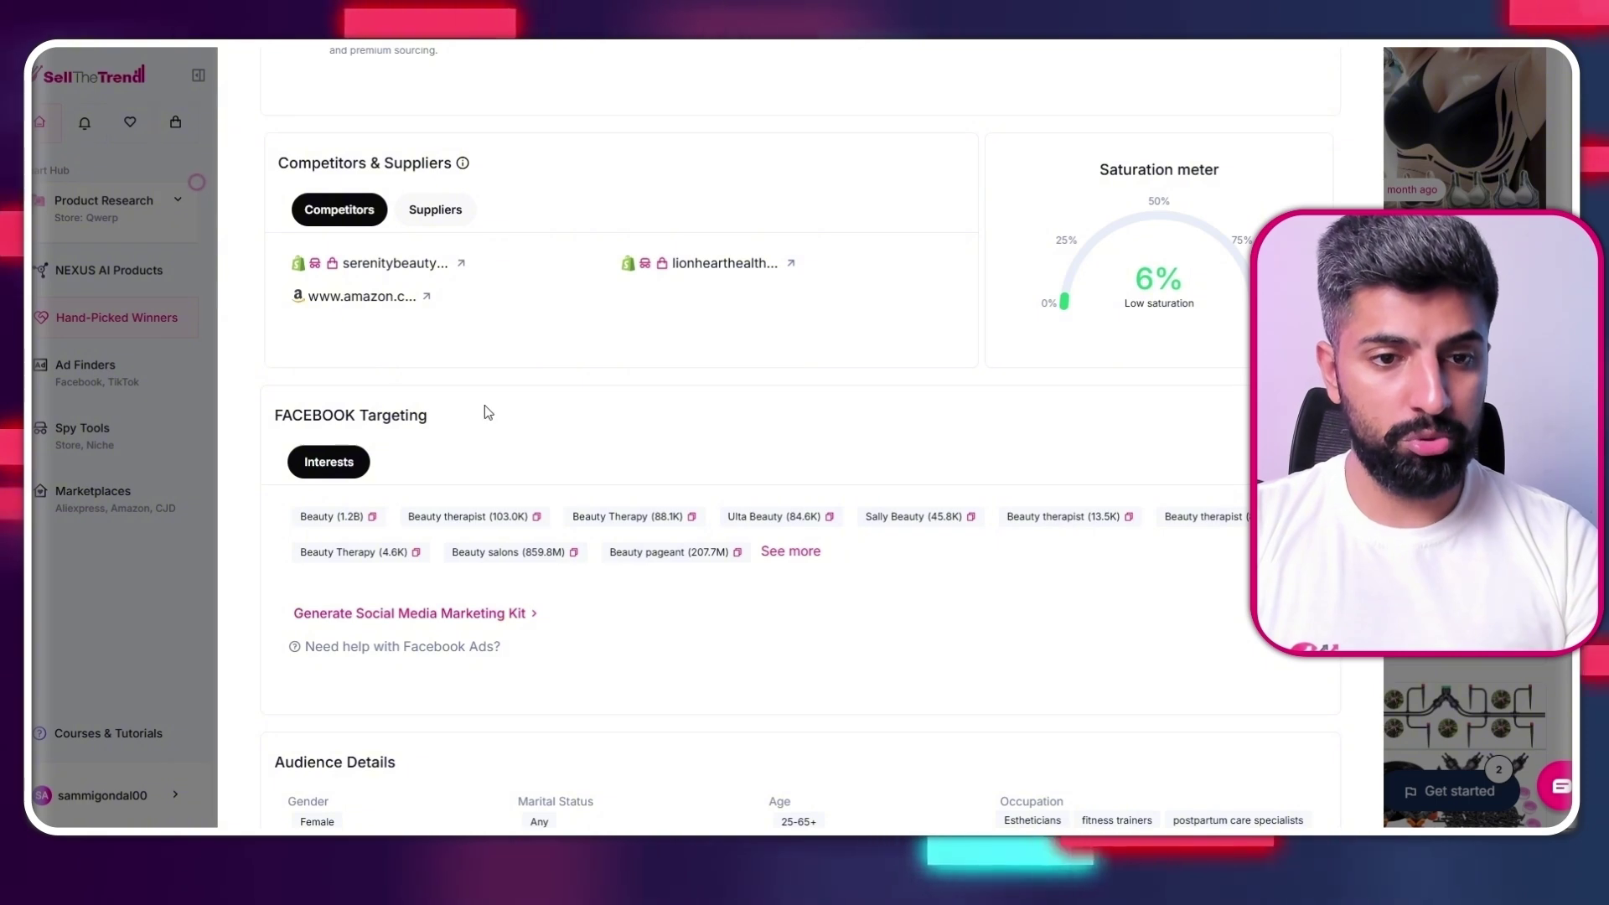
drag(486, 413, 316, 400)
scroll(315, 399, down, 2)
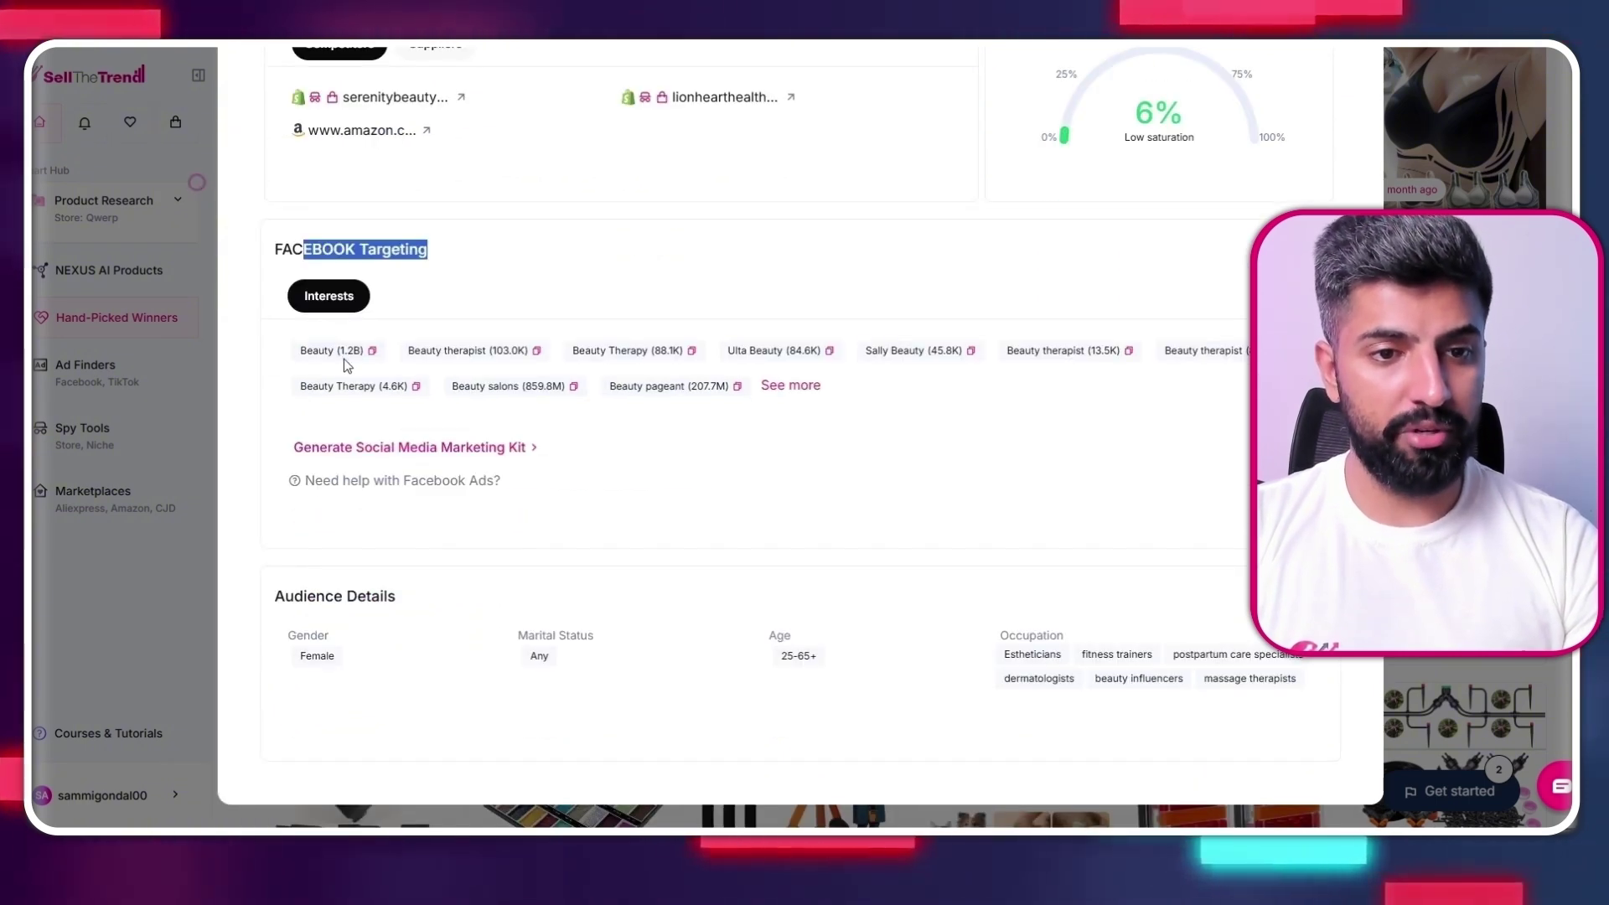
Copy the Beauty interest from Sell The Trend and add Beauty (social concept) to the ad set's detailed targeting in Ads Manager
click(329, 354)
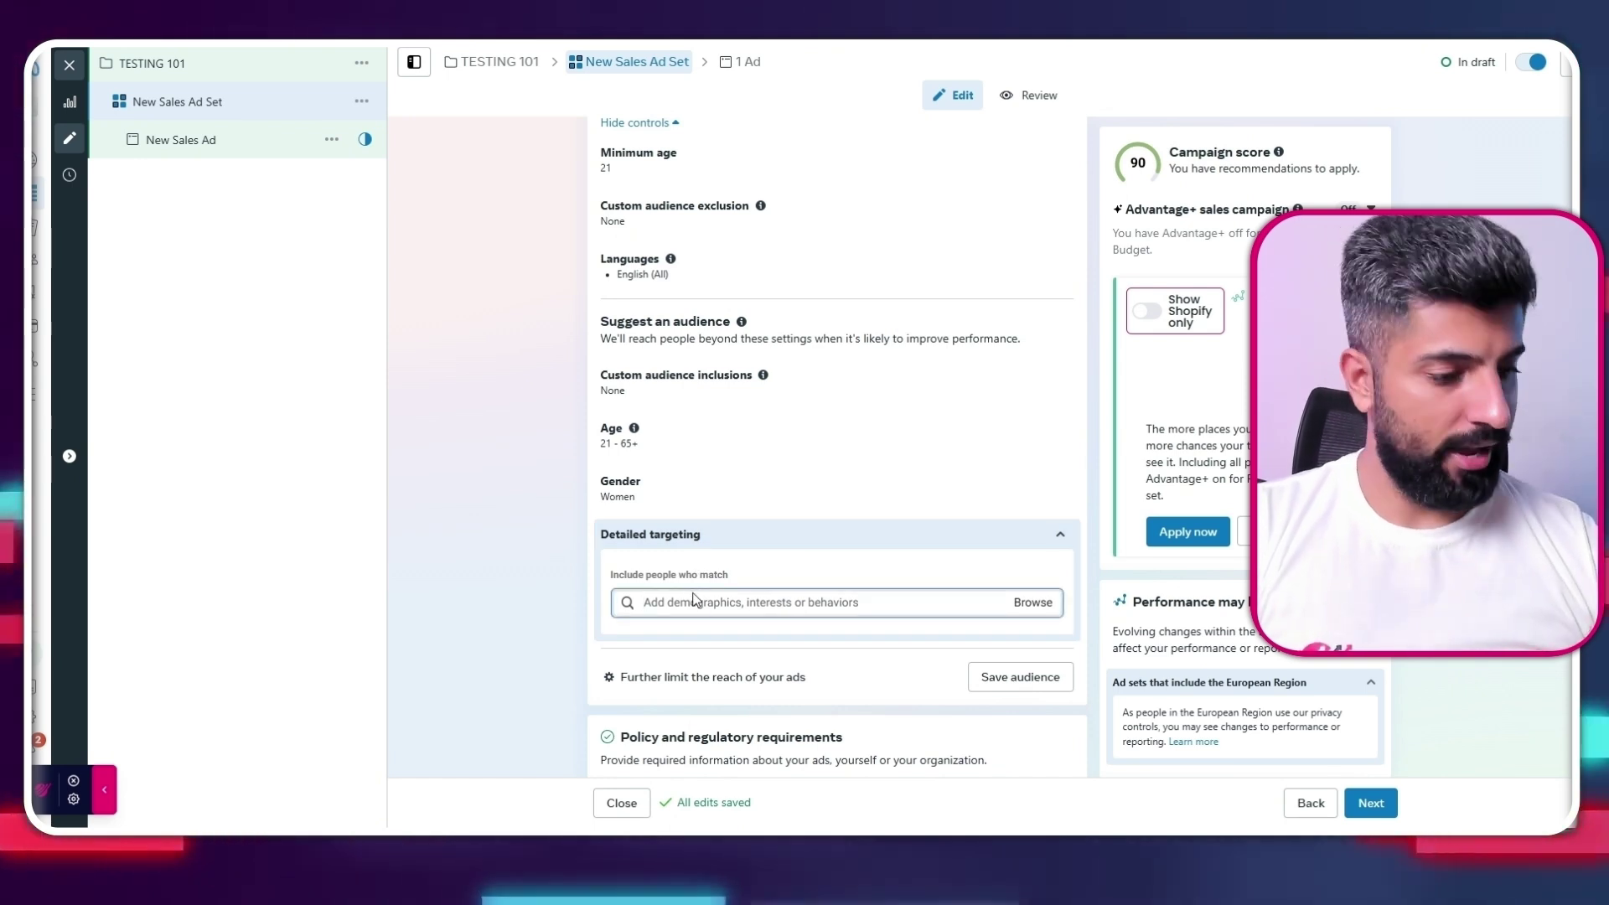
key(ctrl+v)
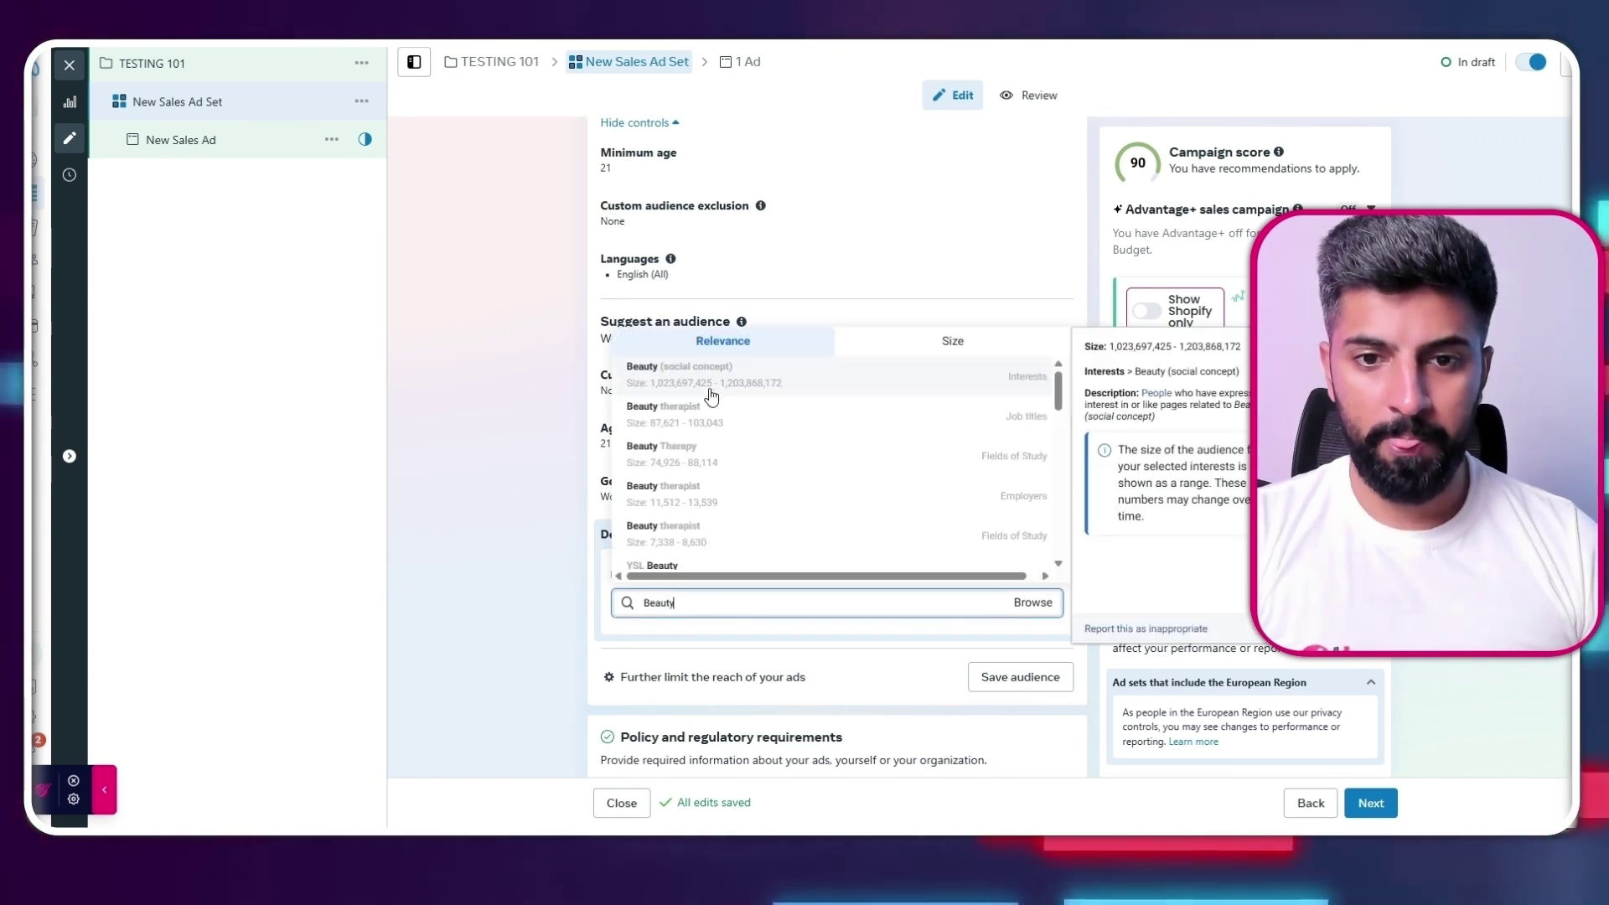
click(702, 386)
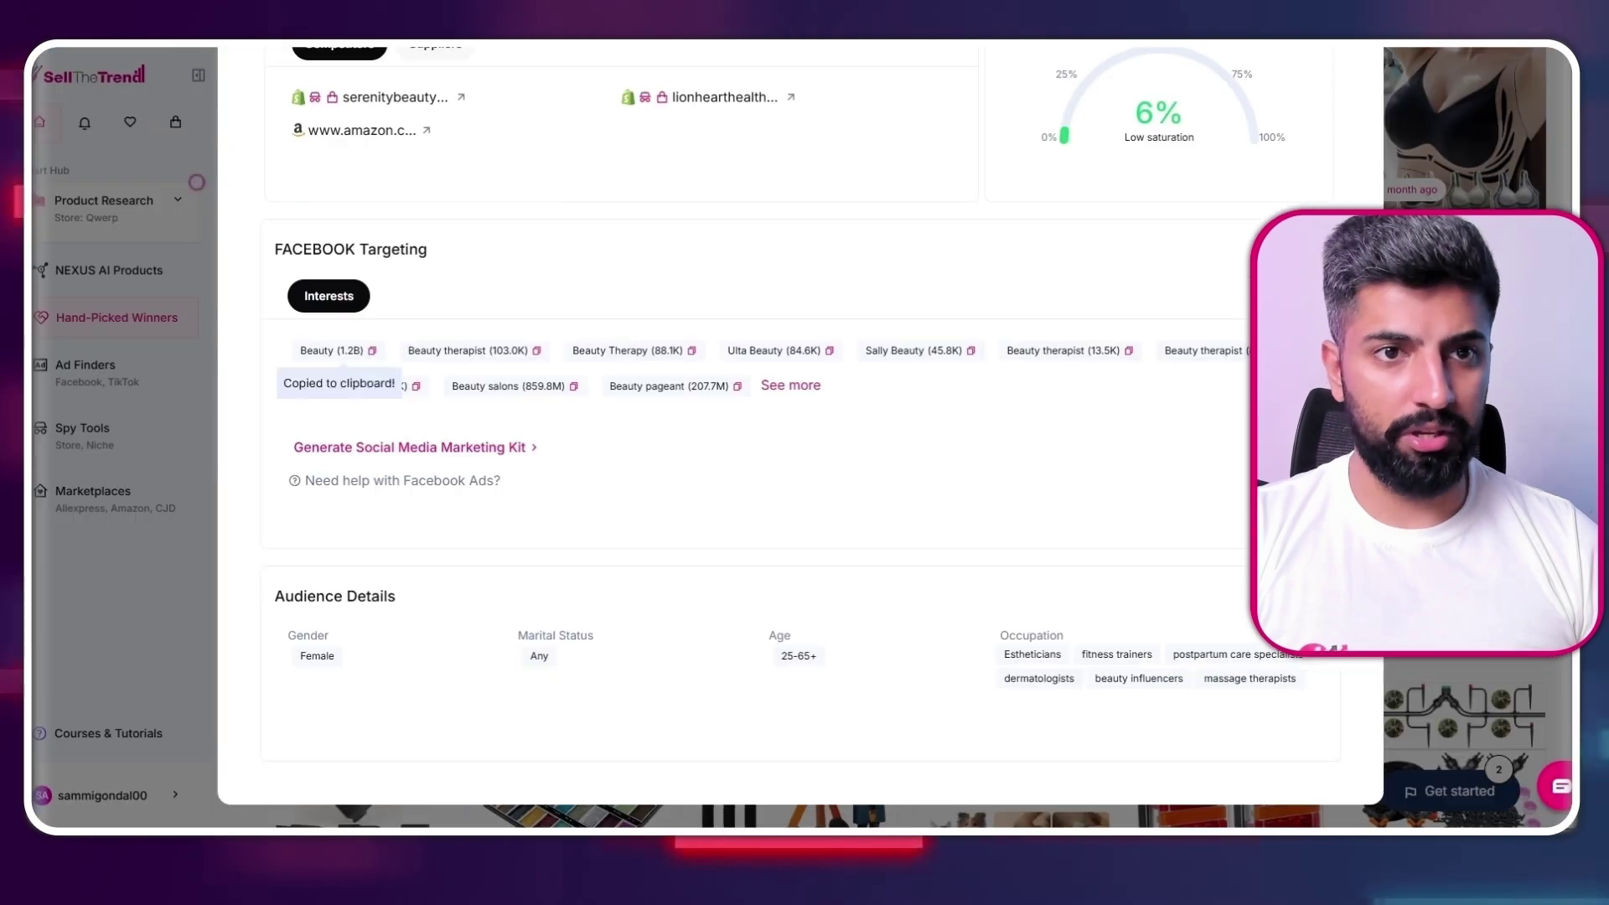
Copy the Beauty therapist interest from Sell The Trend and add the Beauty therapist job title to the ad set's detailed targeting
click(536, 350)
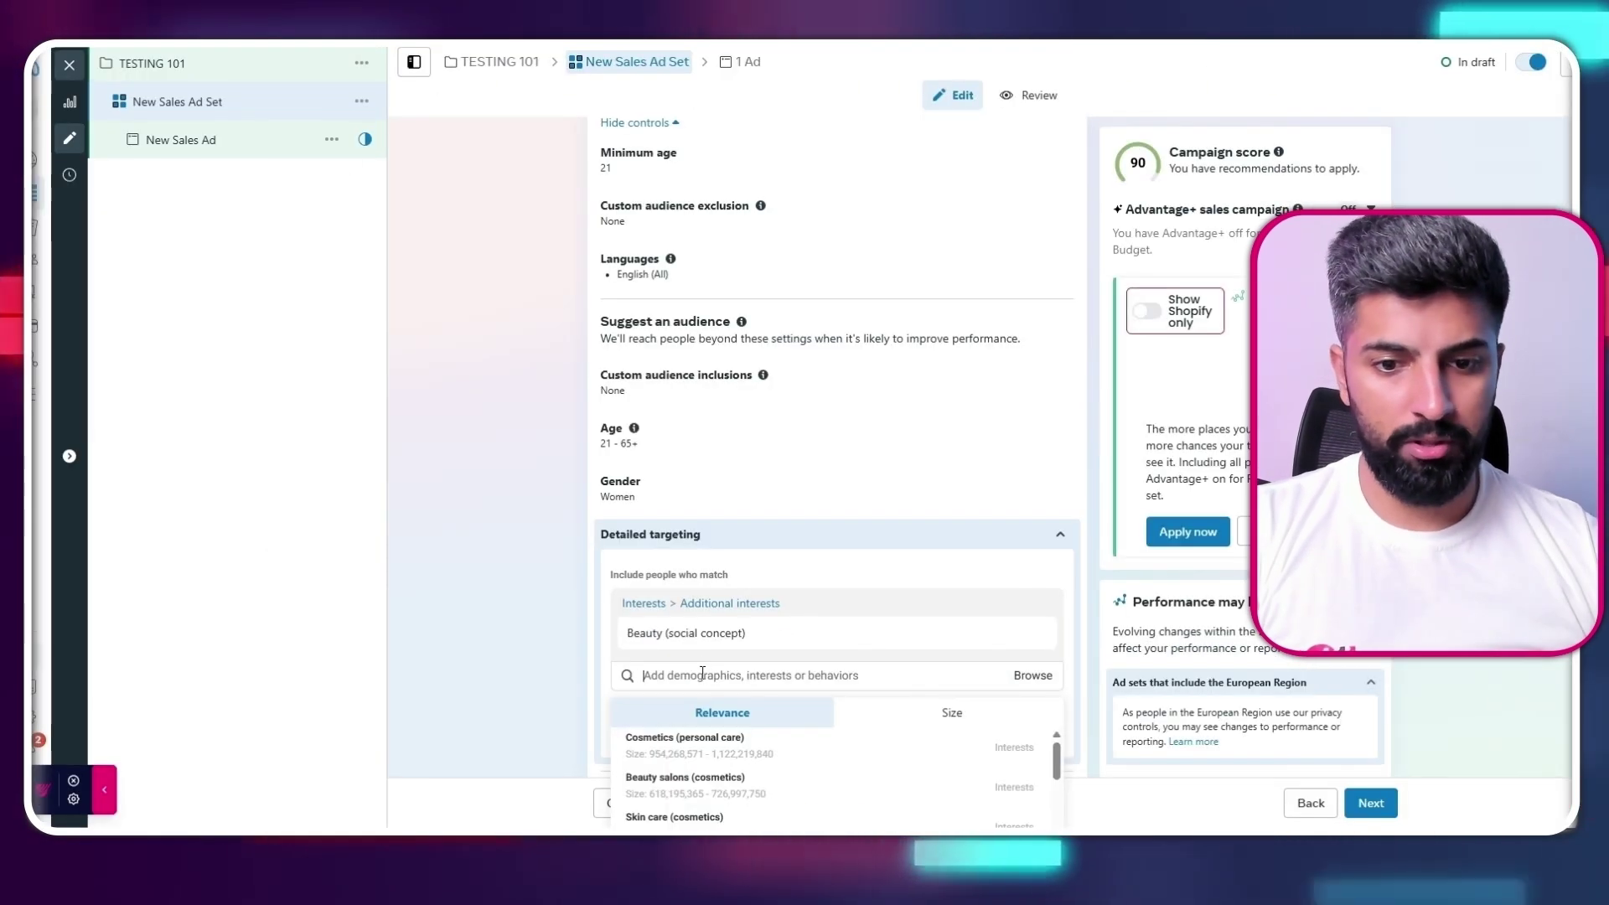
click(706, 675)
key(ctrl+v)
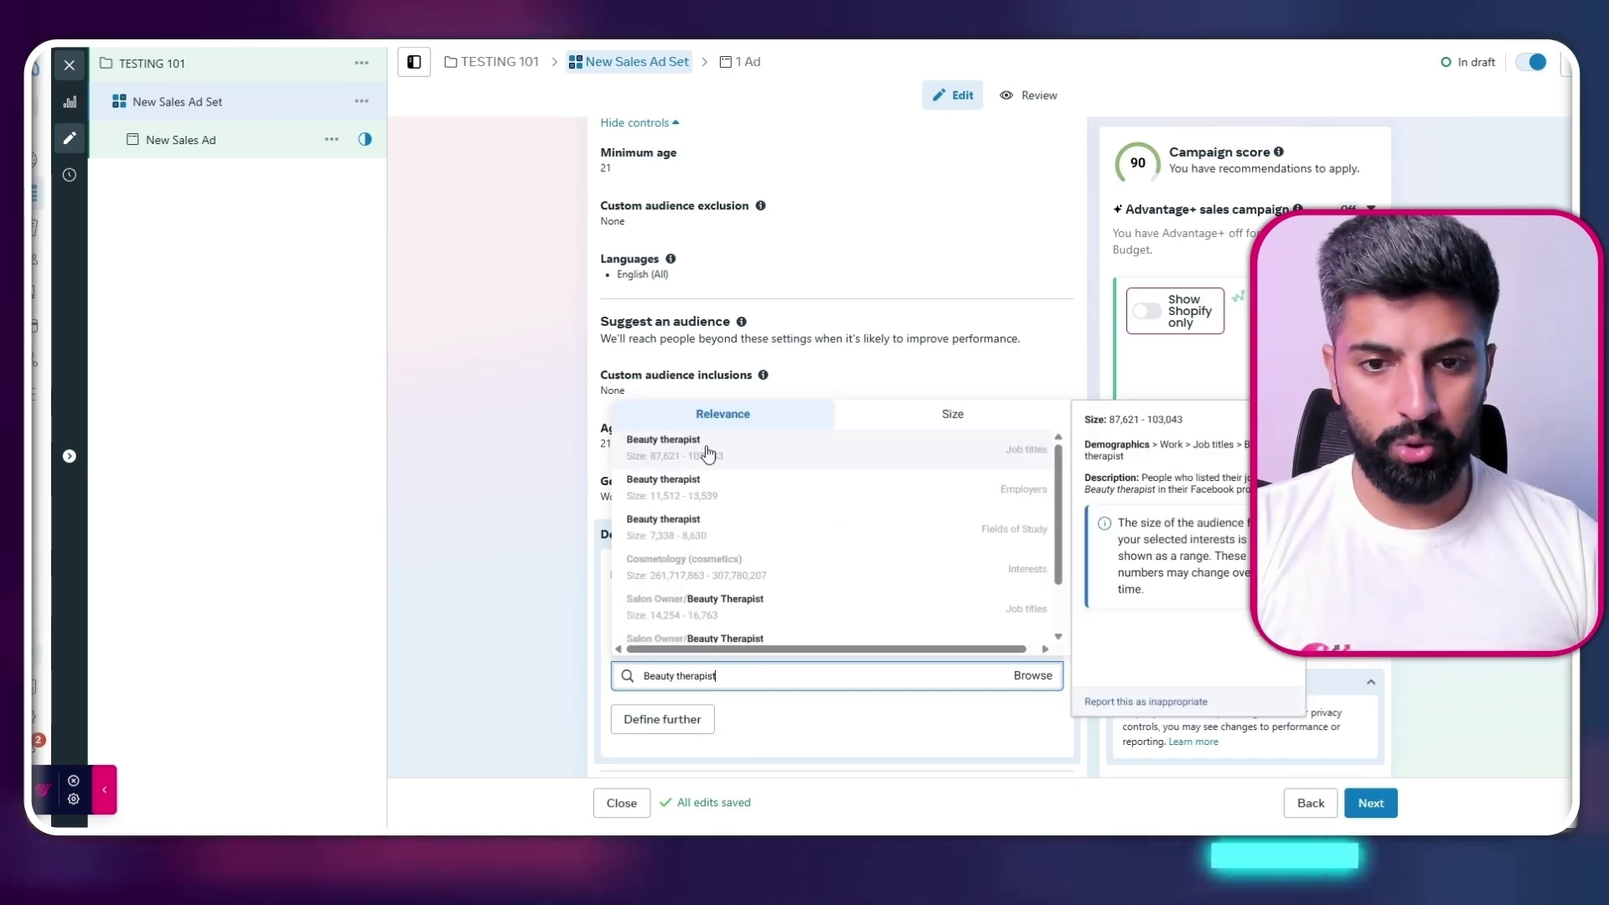
click(706, 453)
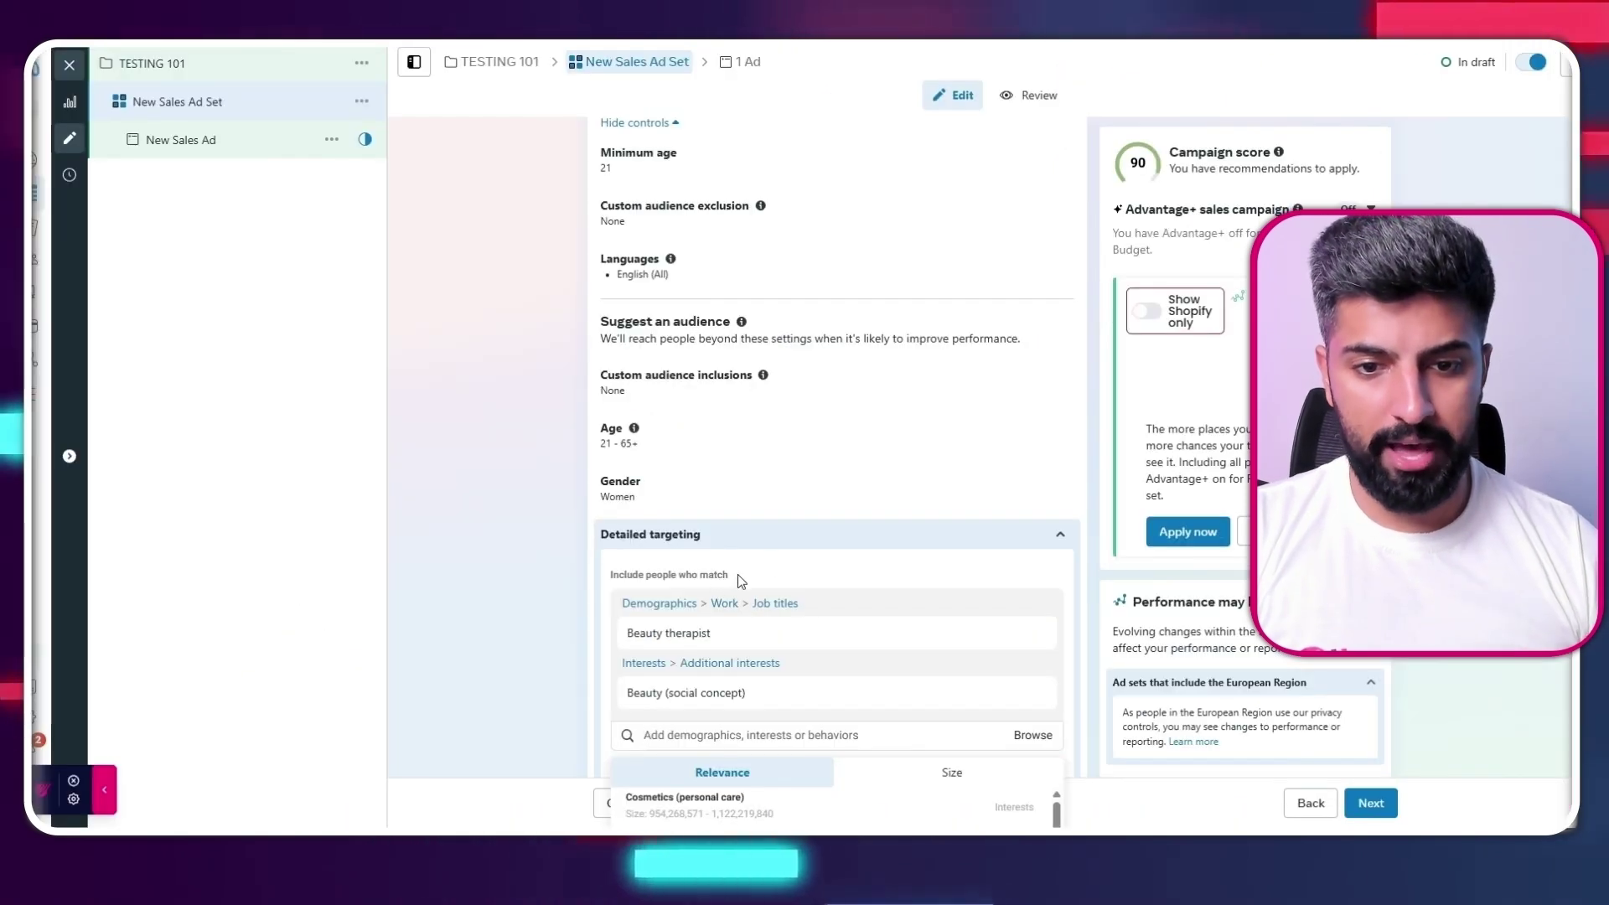
Add the copied Beauty Therapy entry as a field of study in the ad set's detailed targeting
scroll(737, 575, down, 3)
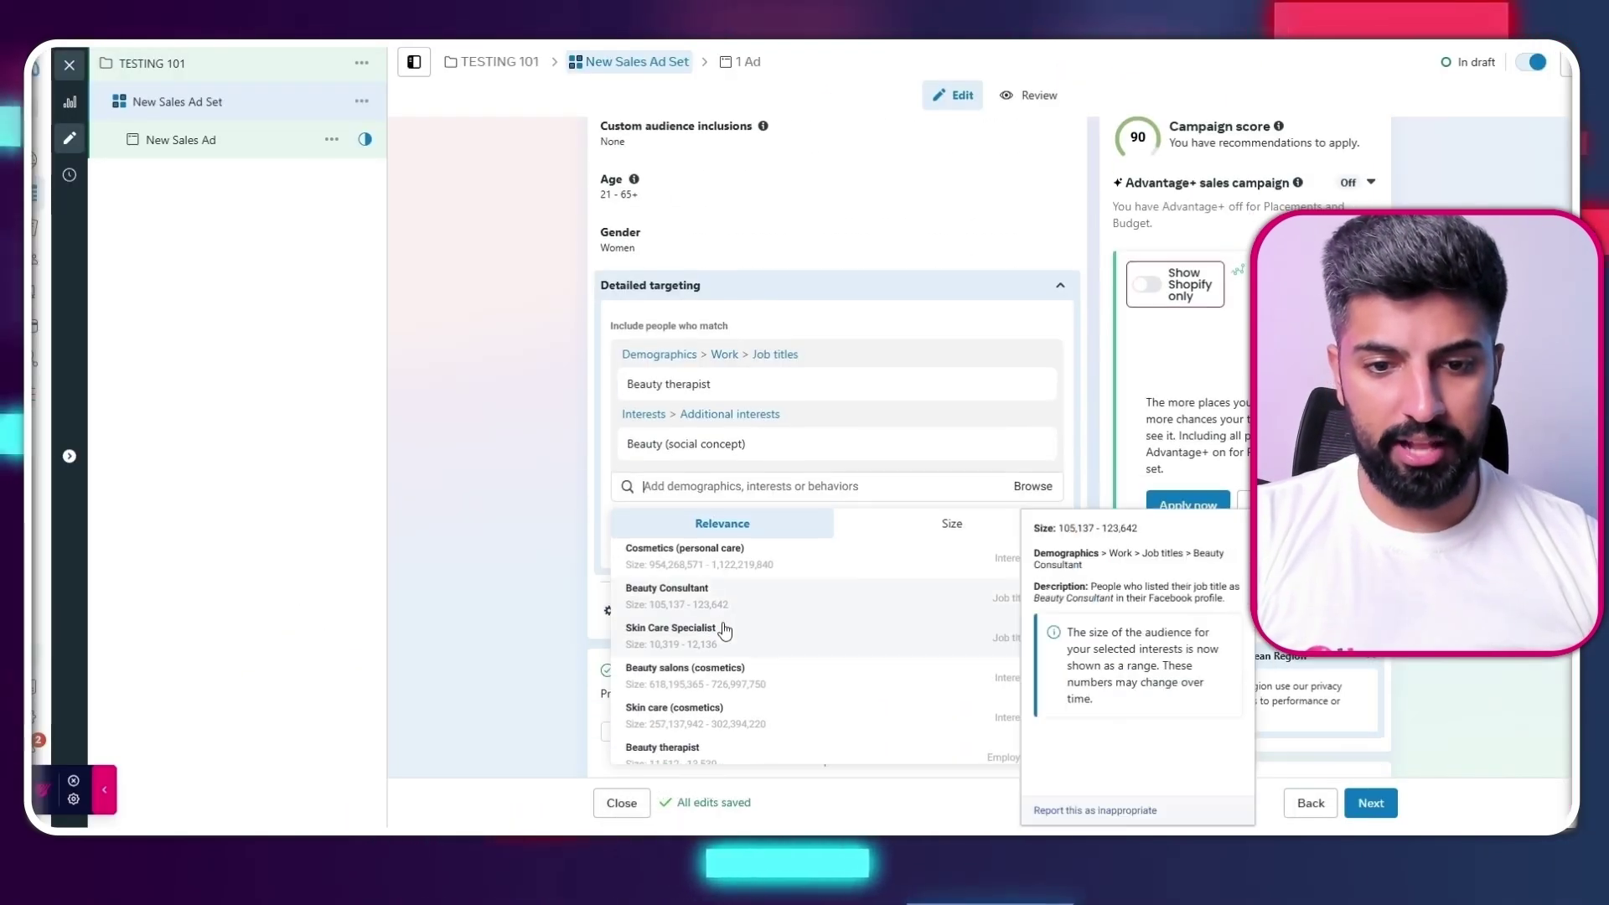
key(ctrl+v)
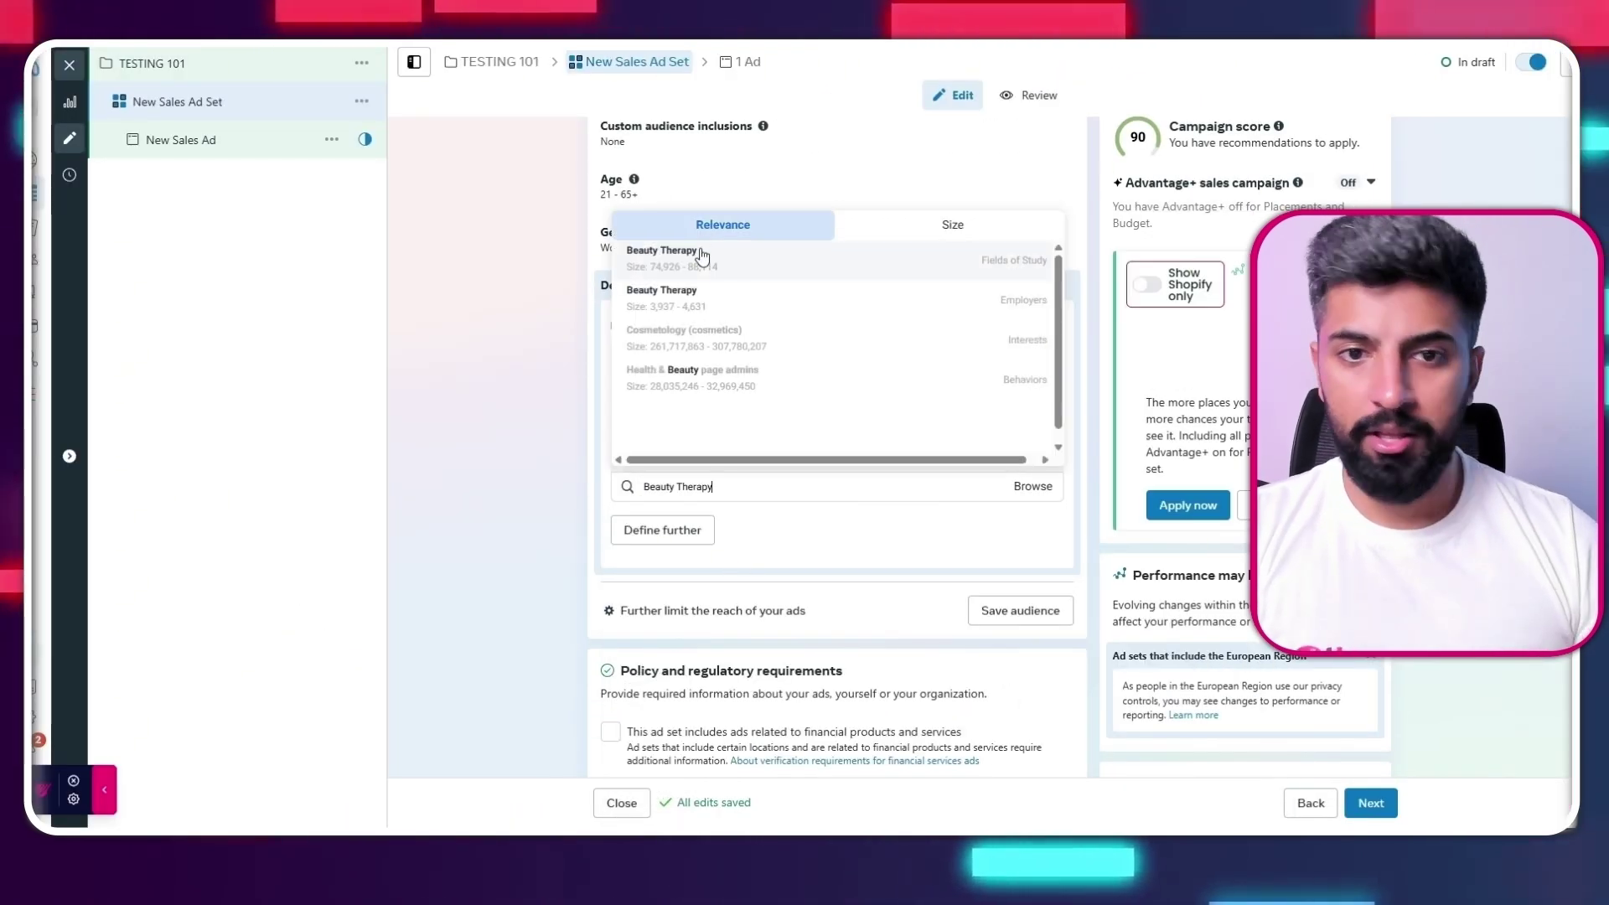
click(702, 246)
click(528, 556)
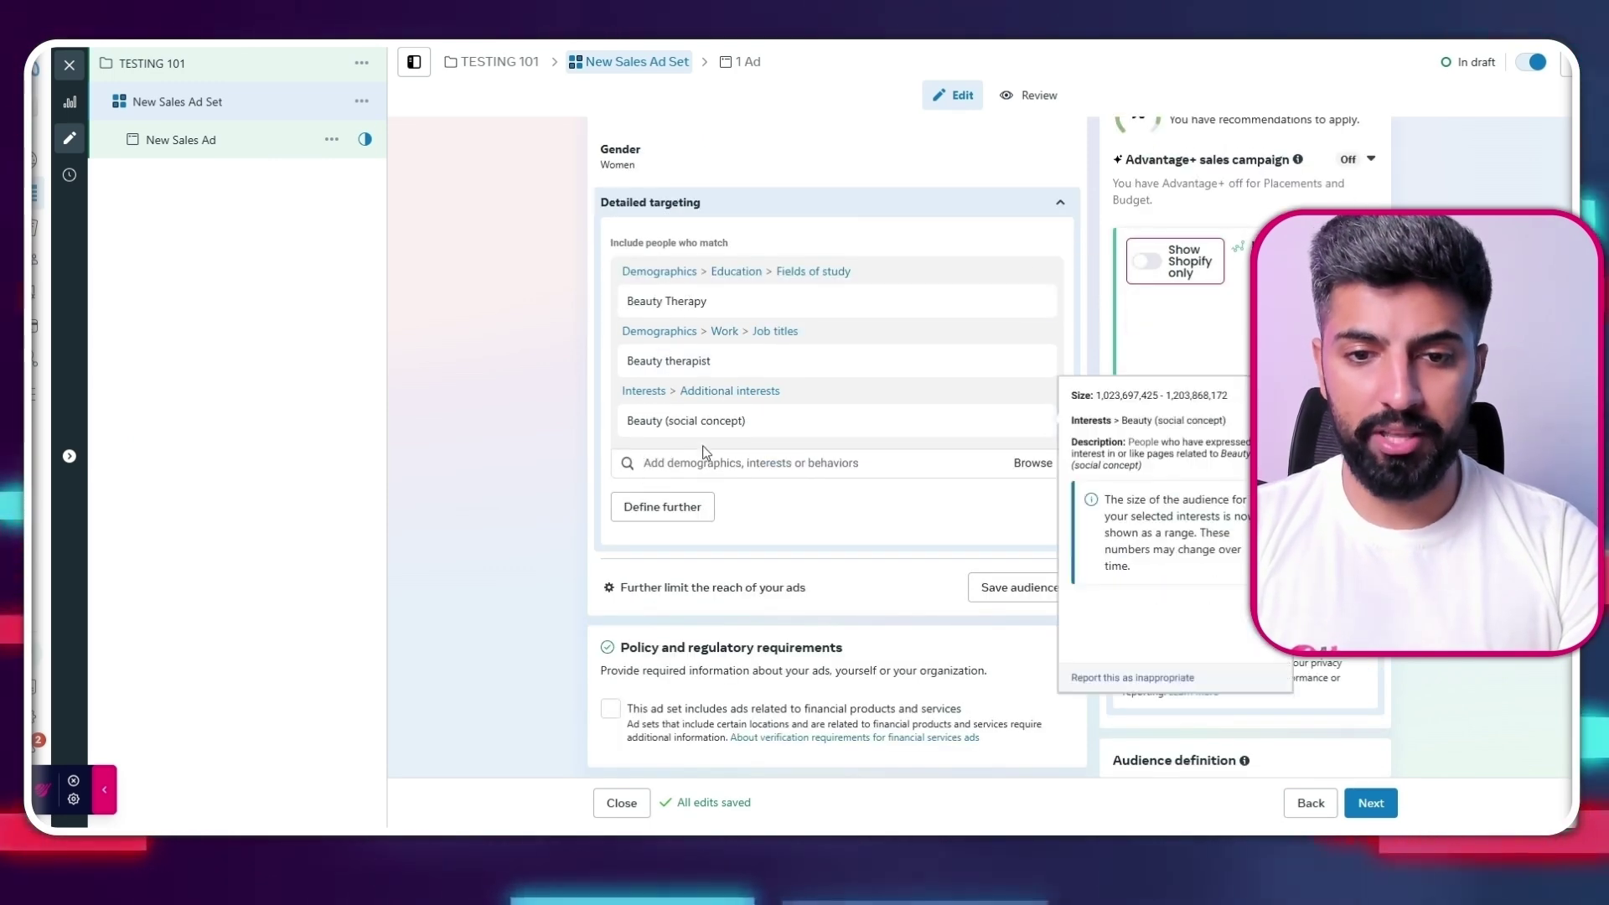
Review the ad set's detailed targeting and placements, and continue to the ad's settings
scroll(819, 517, down, 1)
scroll(819, 517, down, 3)
scroll(768, 494, up, 2)
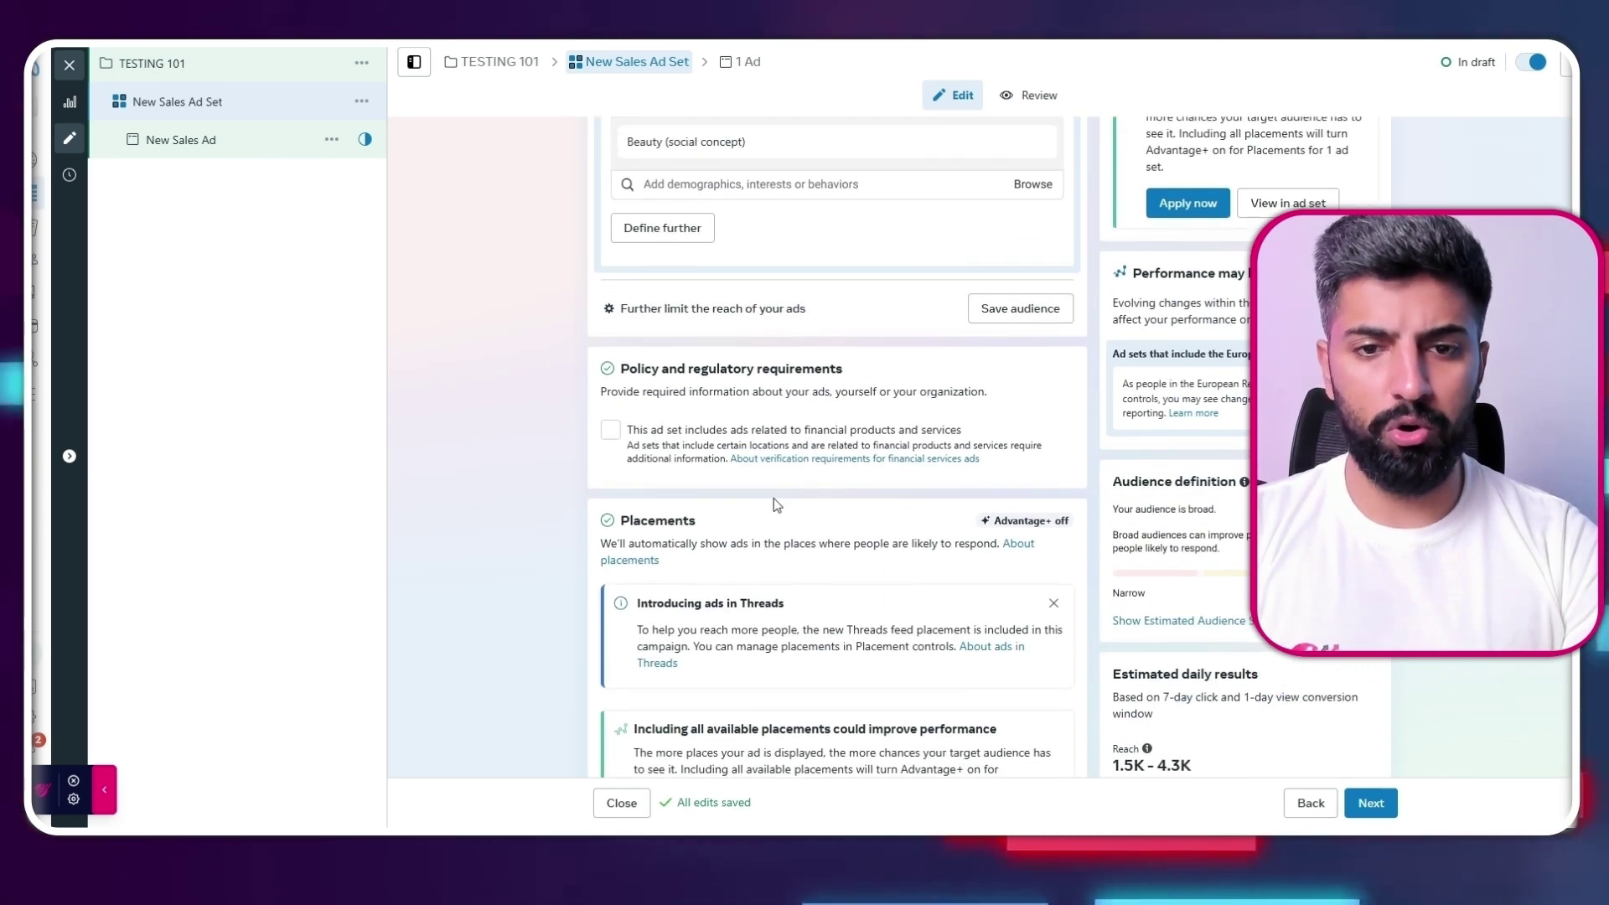
scroll(645, 549, down, 1)
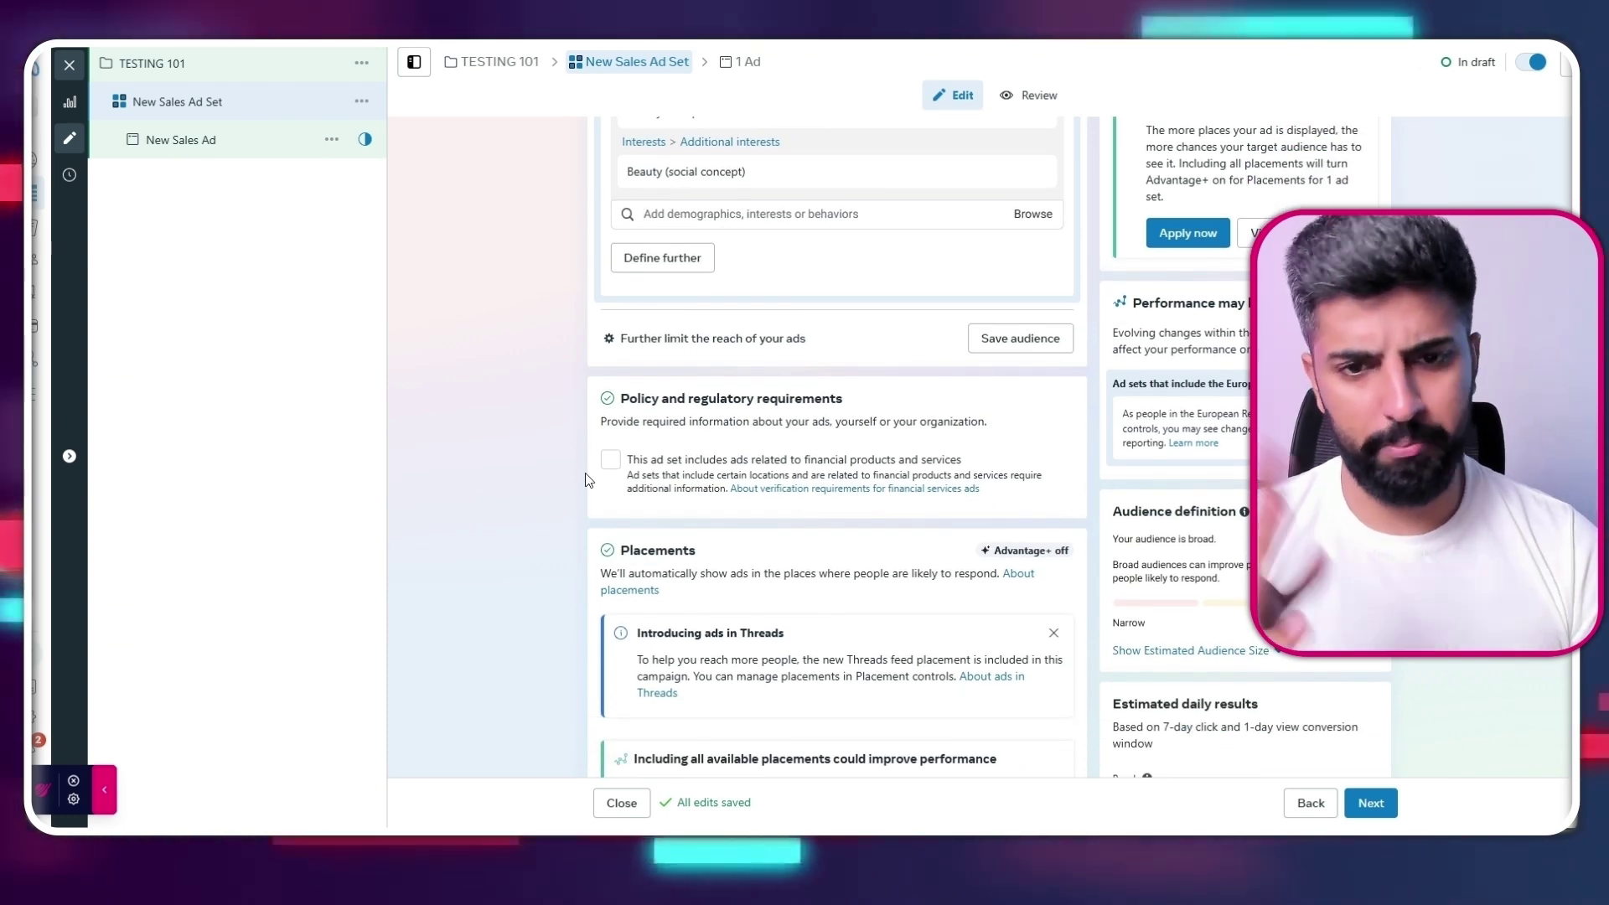
scroll(662, 419, up, 4)
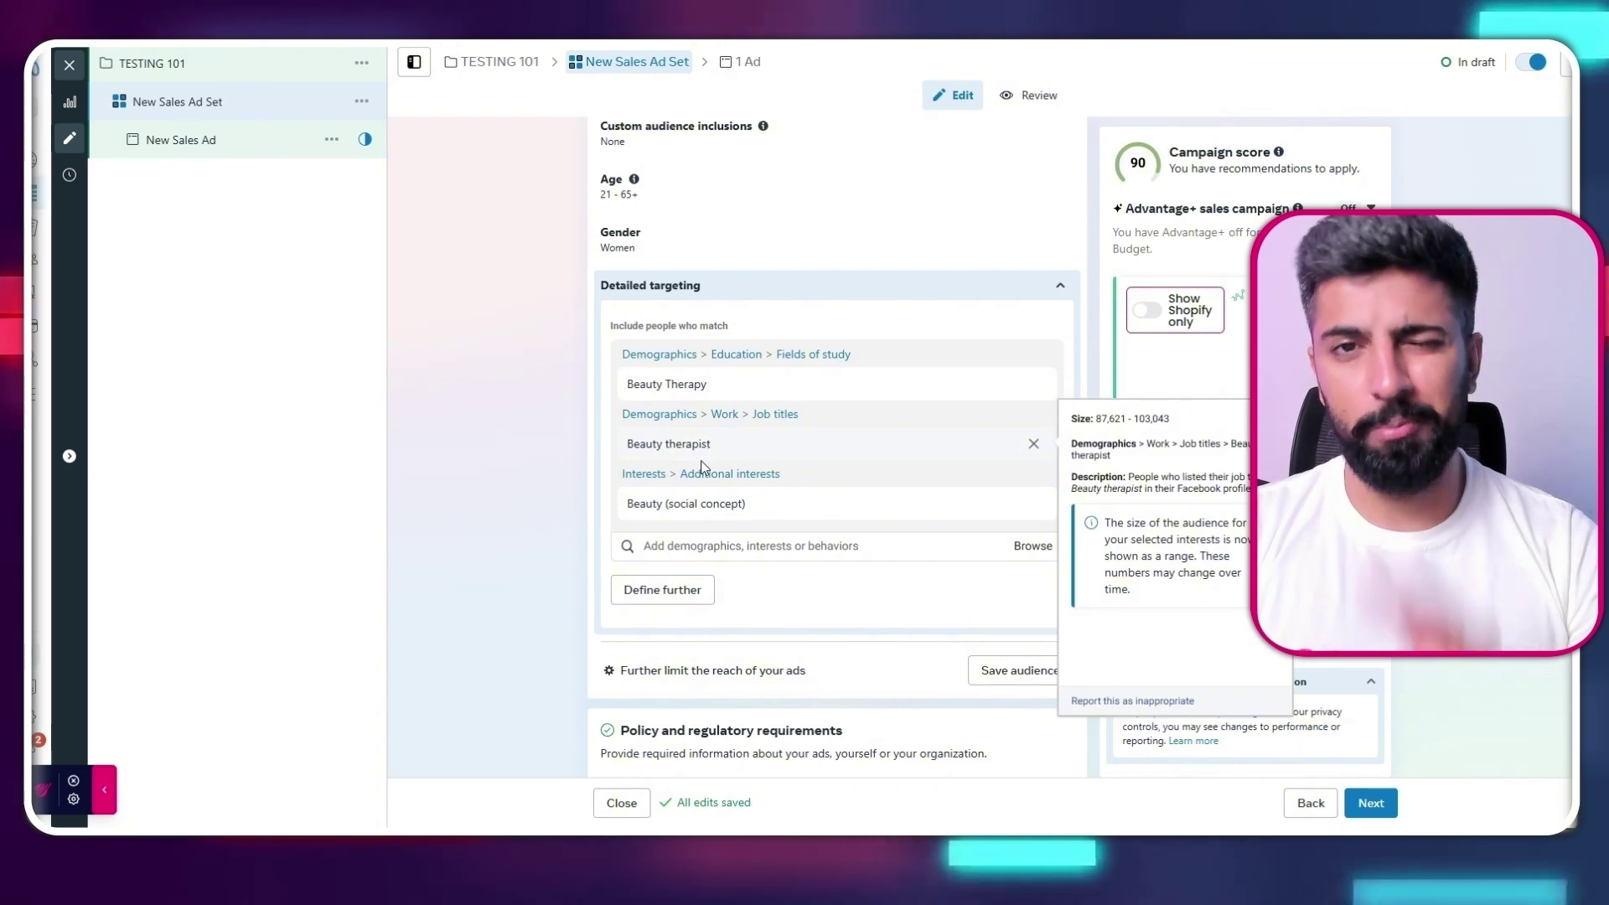
scroll(642, 469, down, 5)
scroll(694, 339, down, 3)
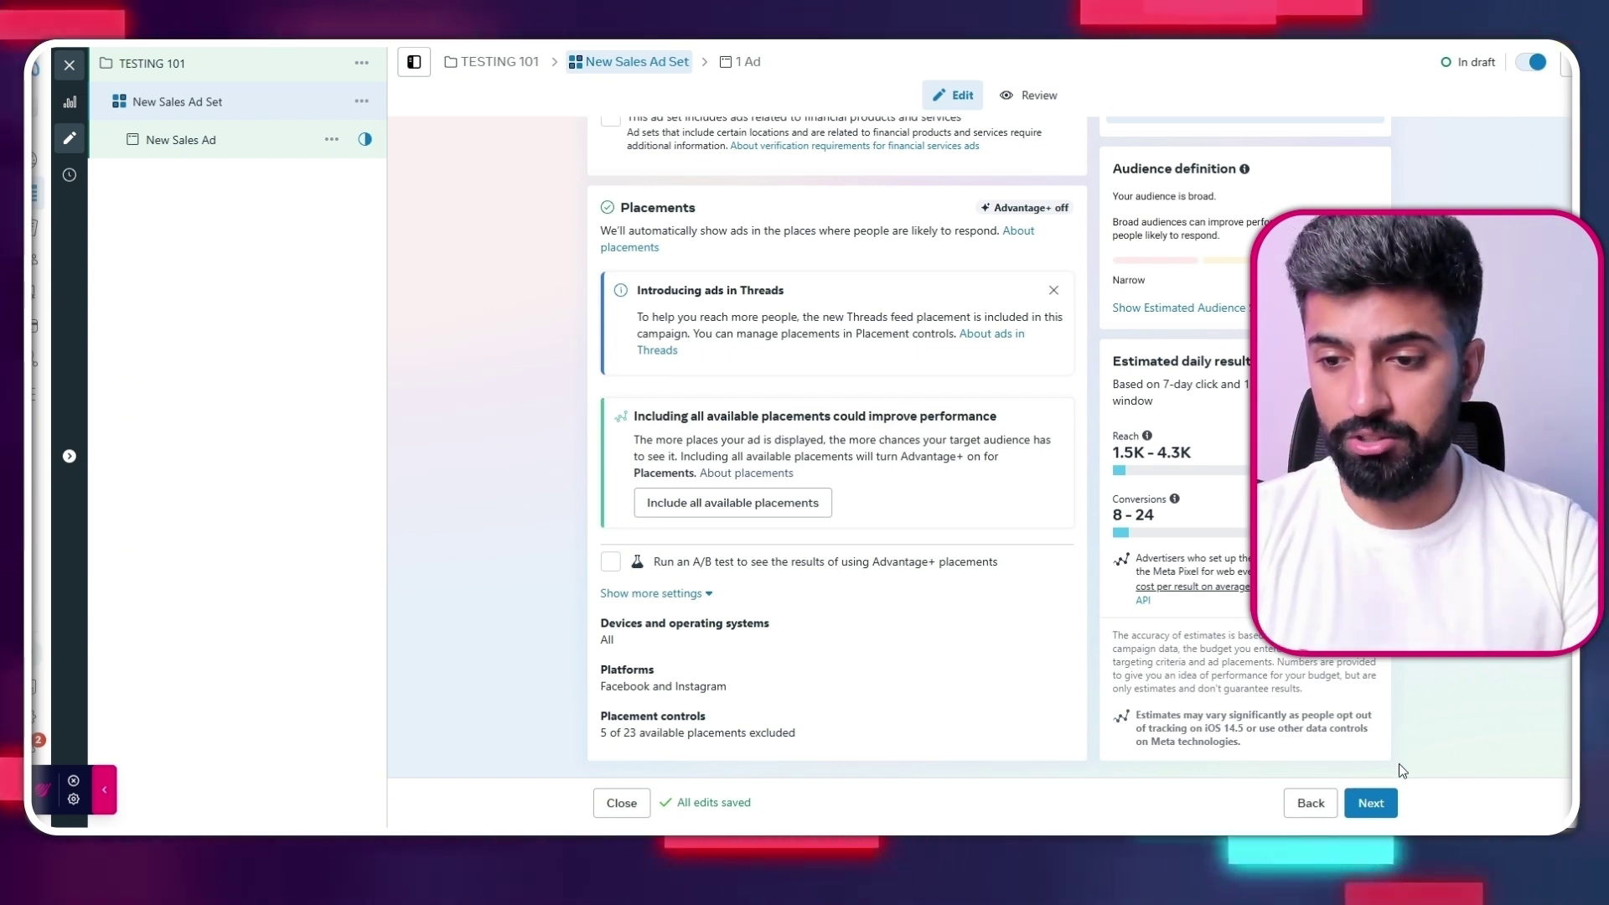
click(1371, 804)
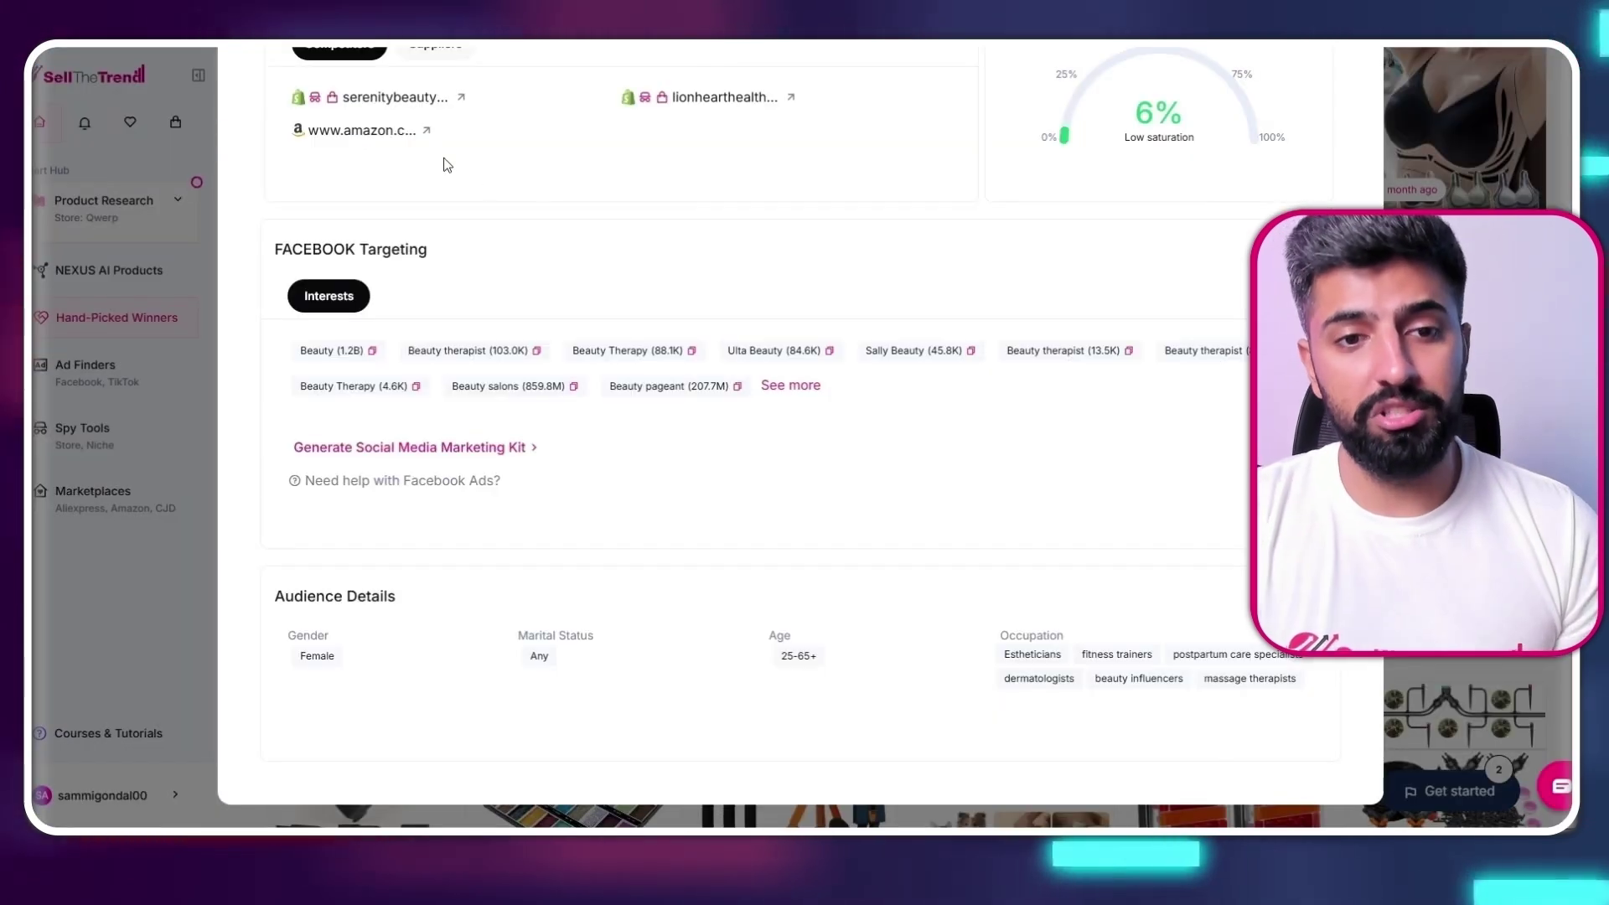
scroll(512, 280, up, 2)
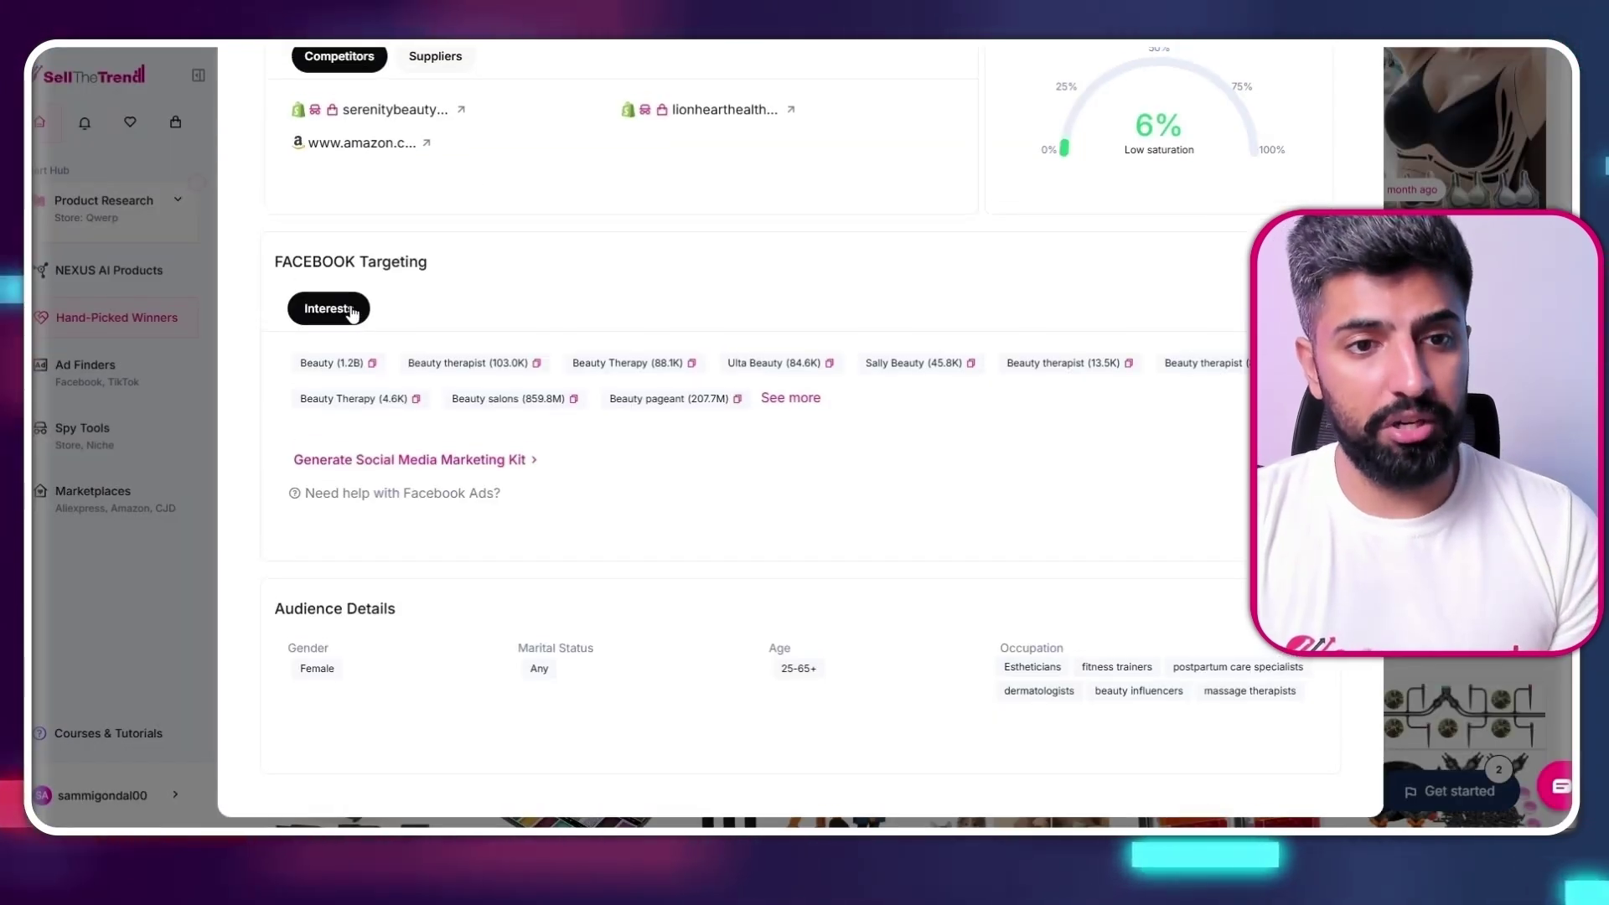
scroll(513, 281, down, 1)
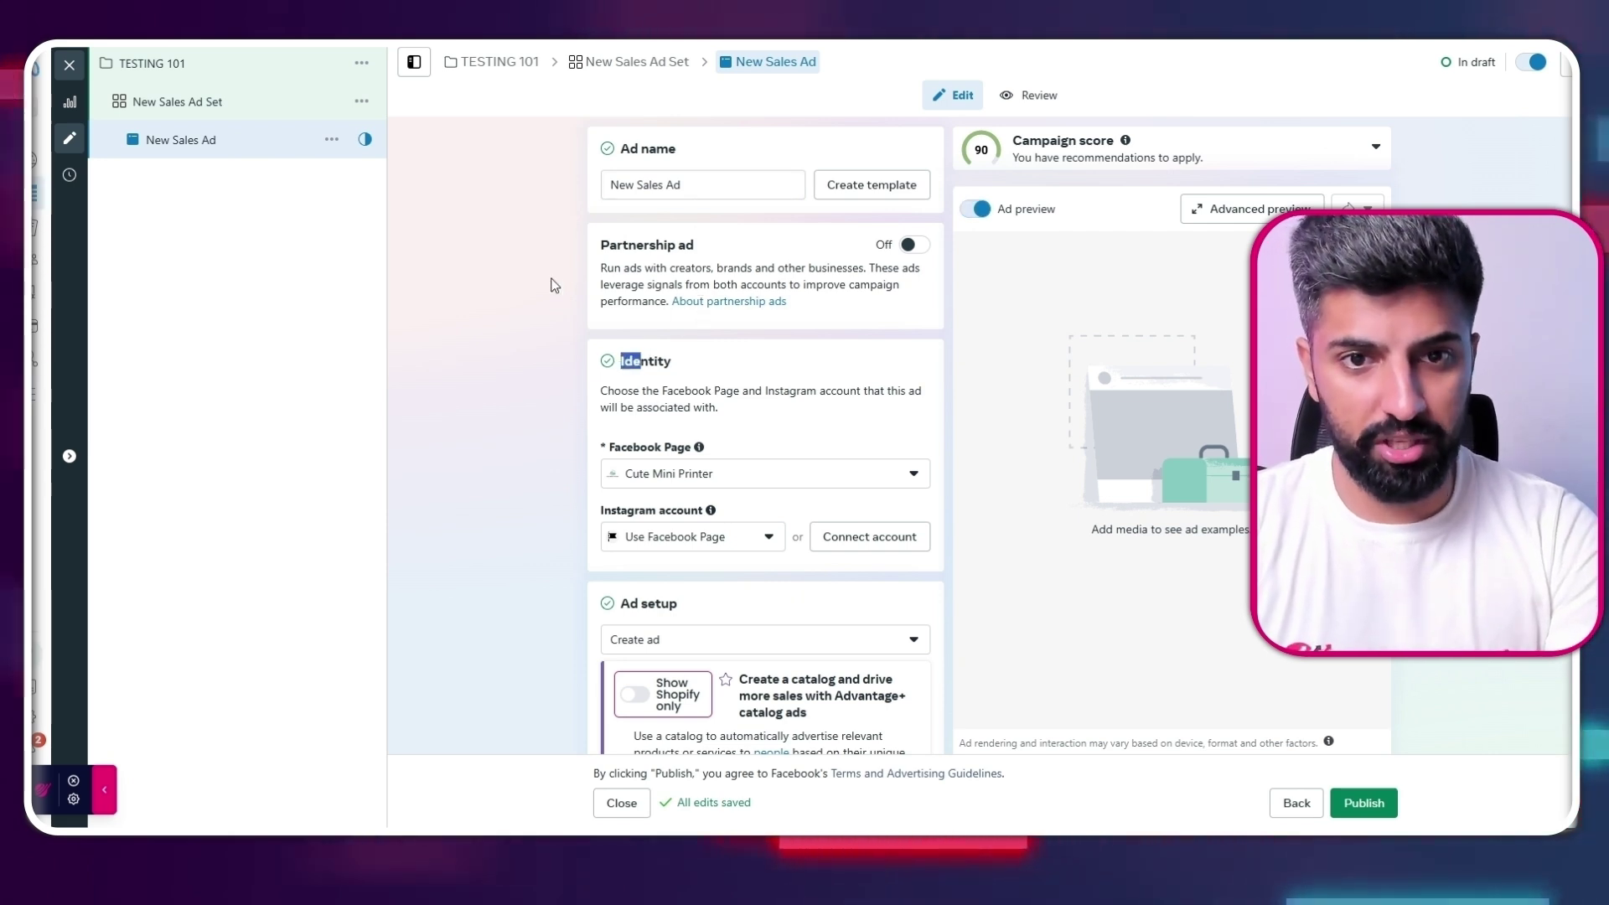
Rename the ad as 1ST AD
click(714, 184)
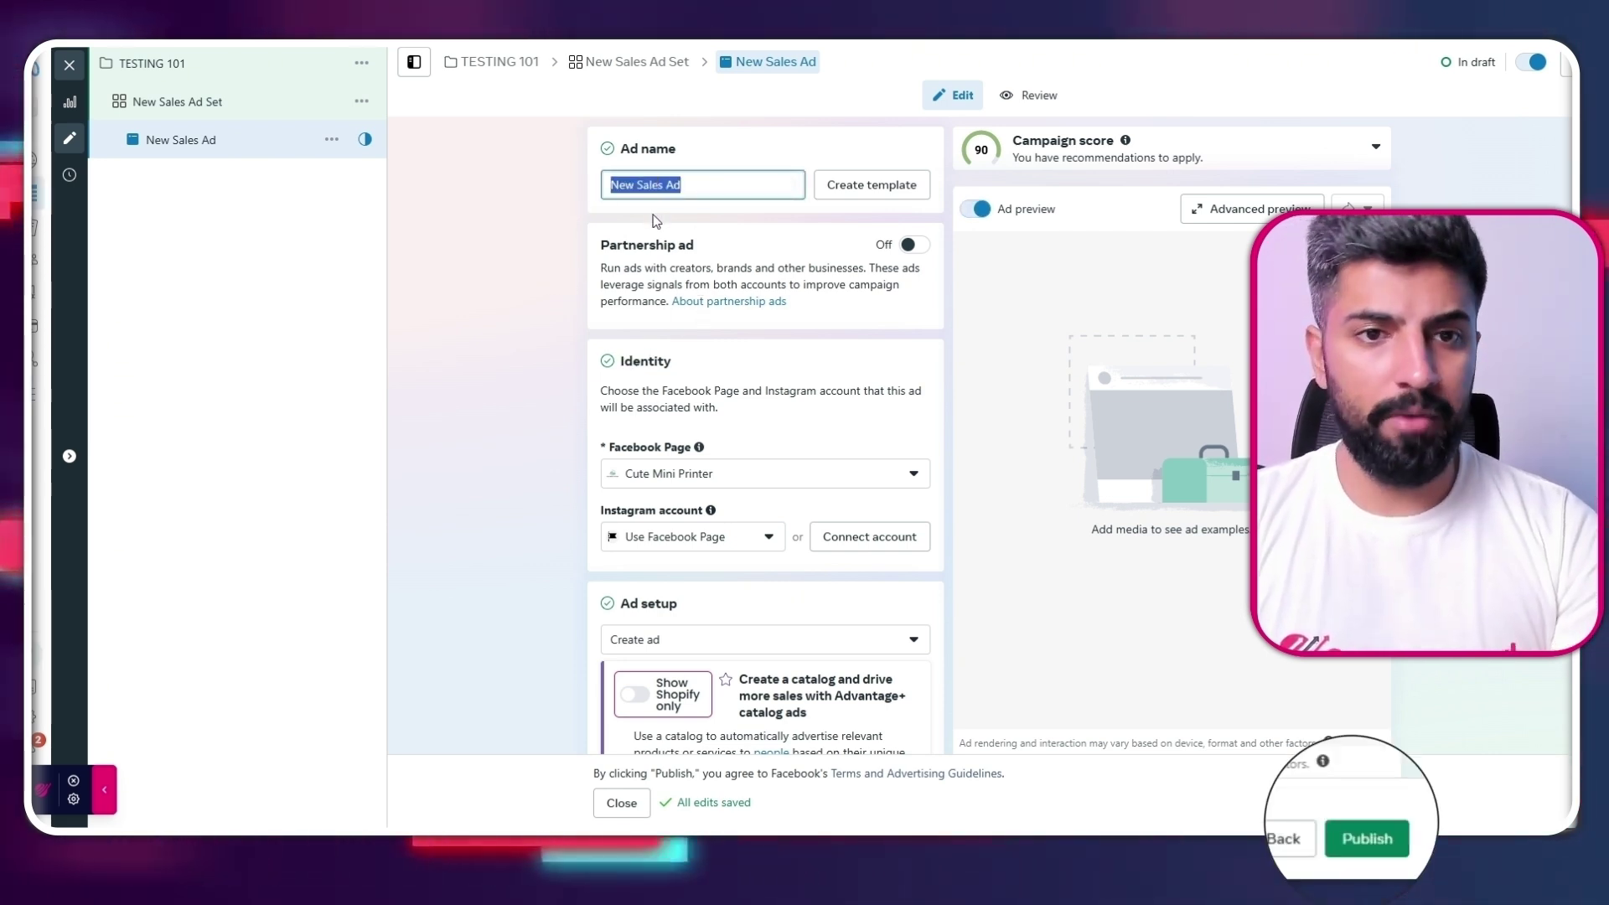
key(BackSpace)
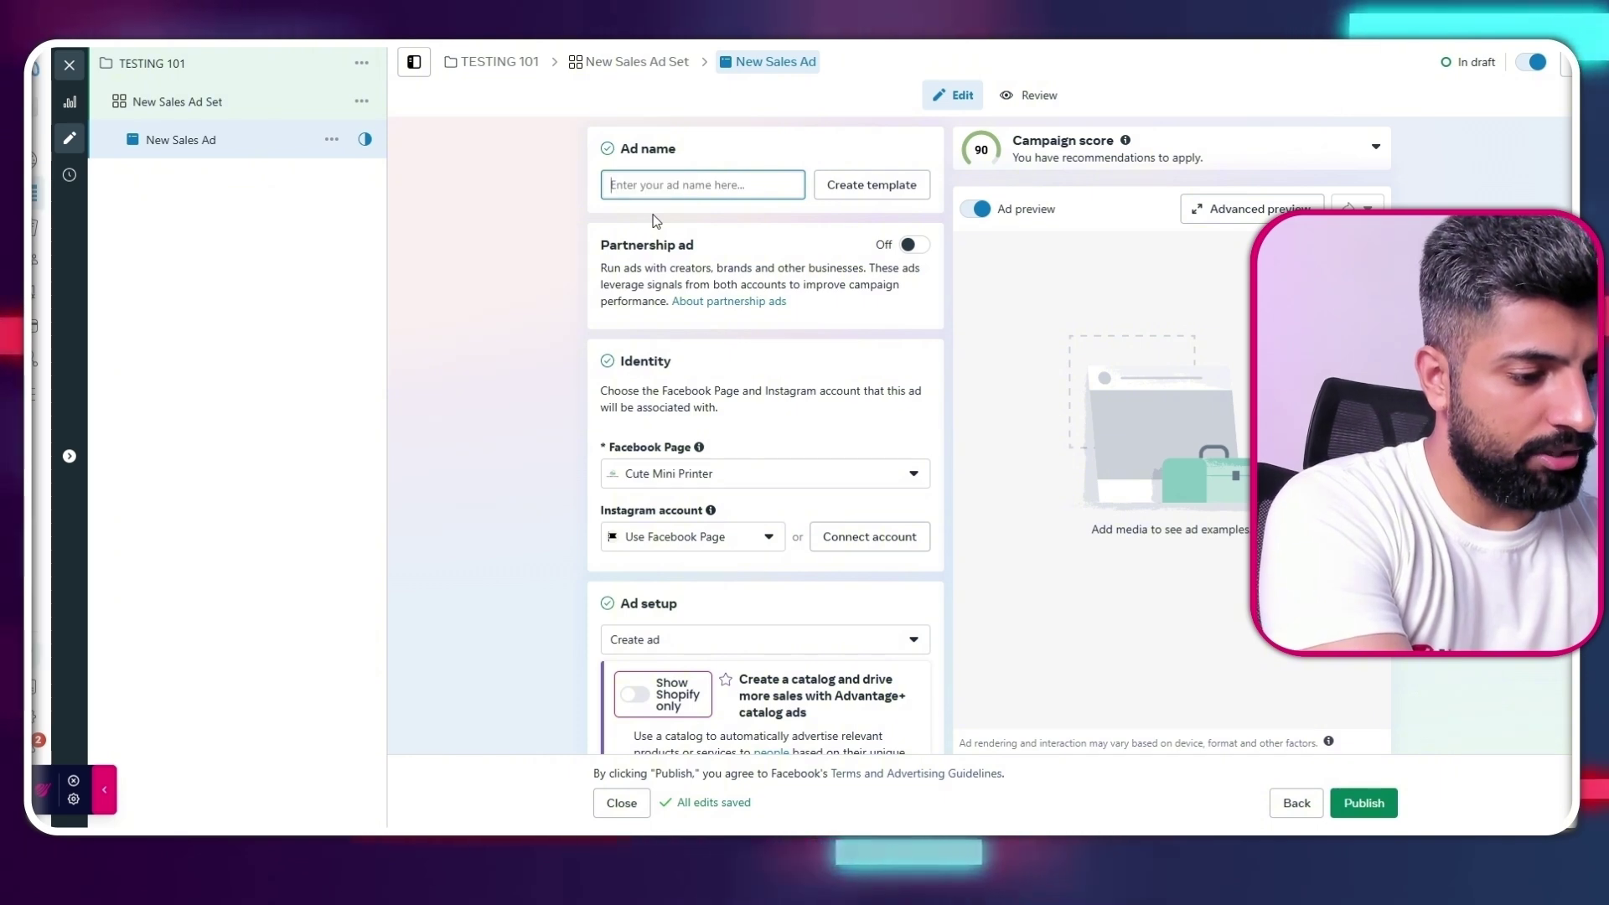
text(1ST AD)
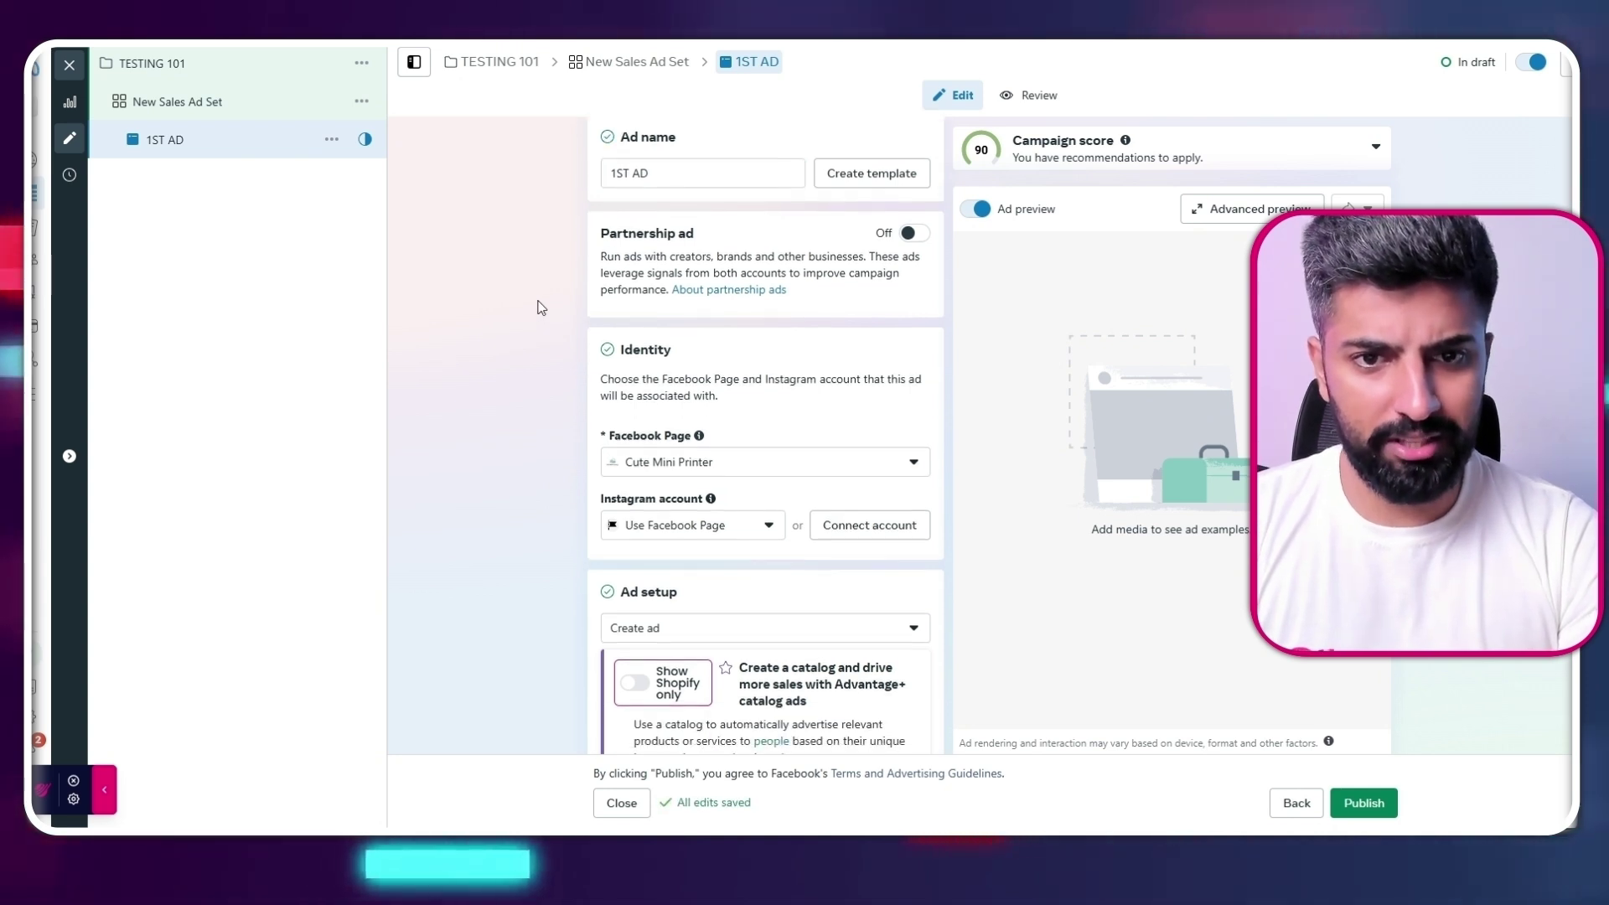
Review the ad's identity, ad setup, creative source and format options, and expand the additional ad setup settings
scroll(592, 314, down, 2)
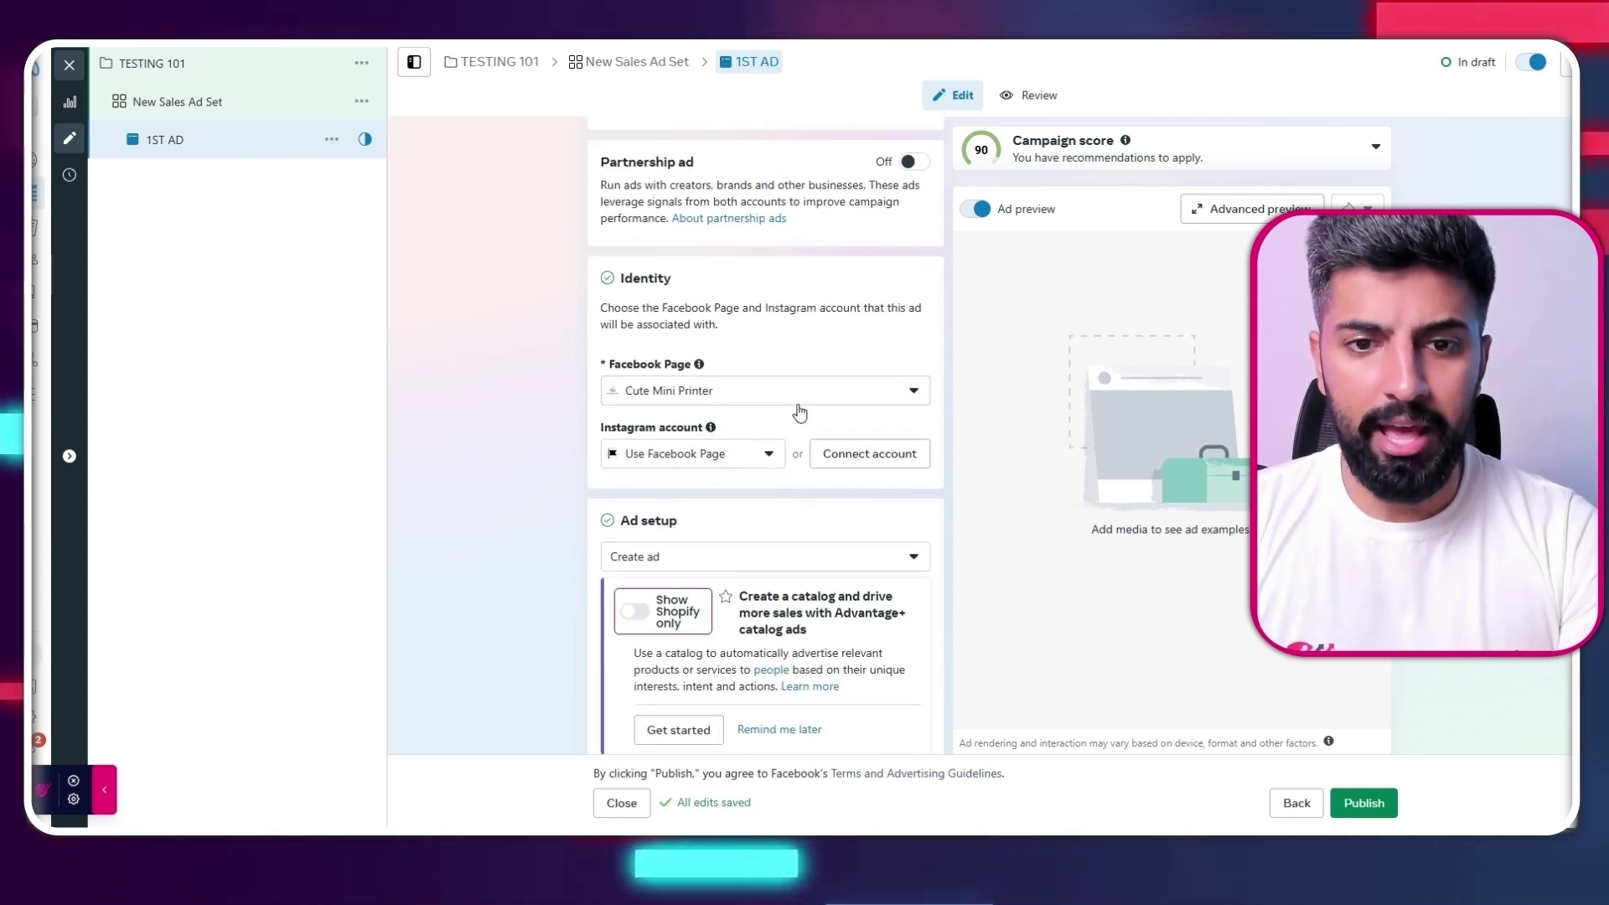
scroll(759, 394, down, 1)
scroll(770, 318, down, 1)
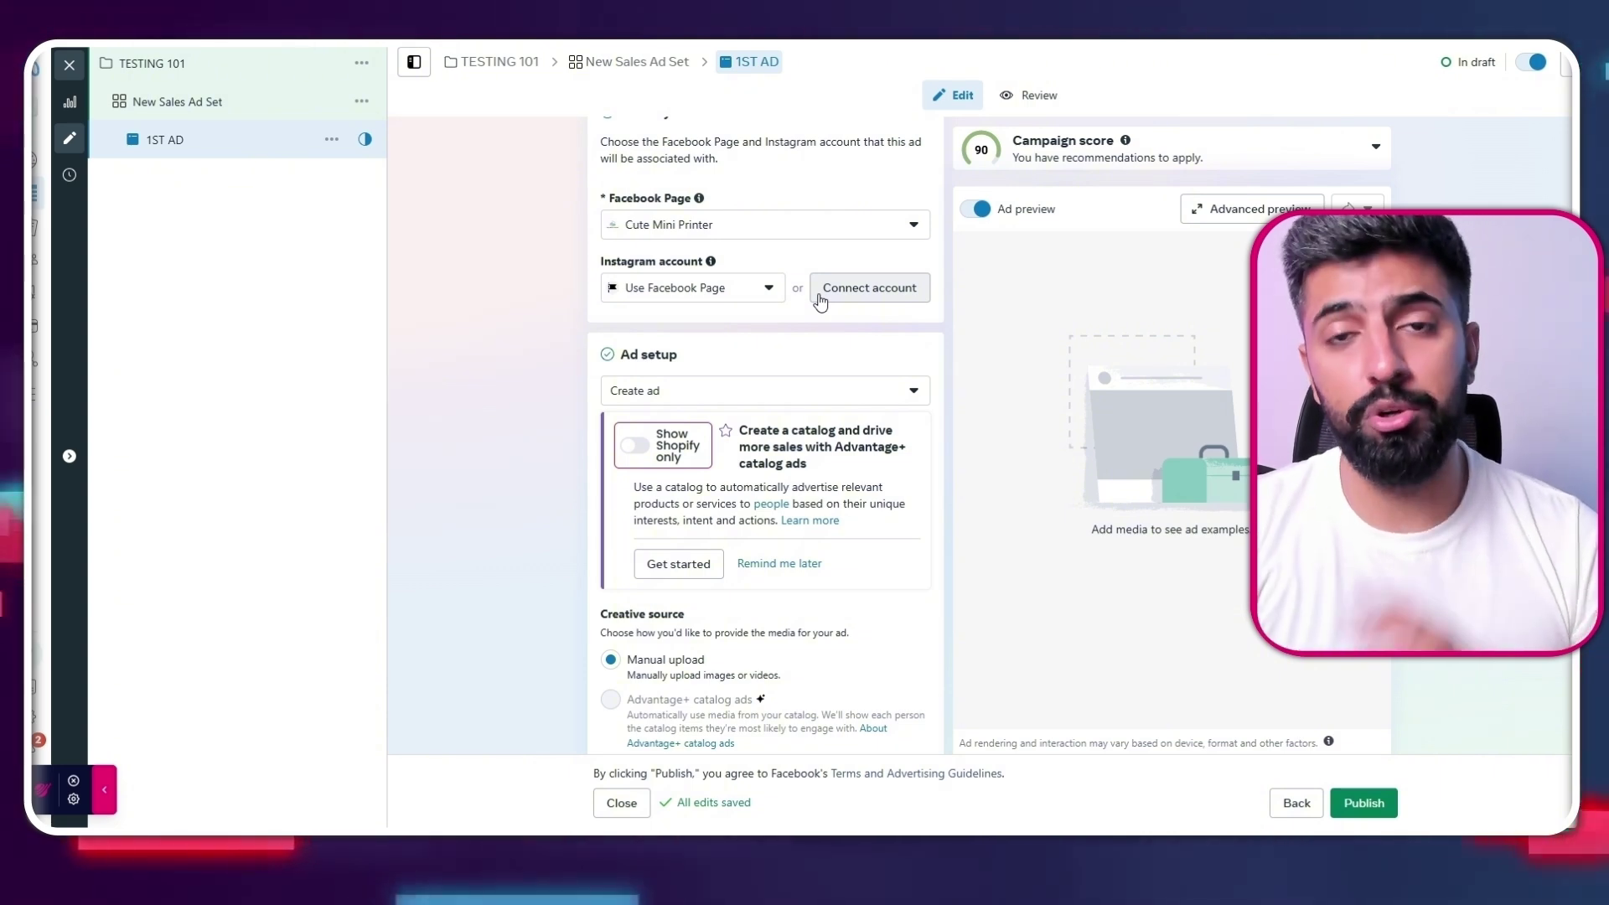
scroll(764, 299, down, 2)
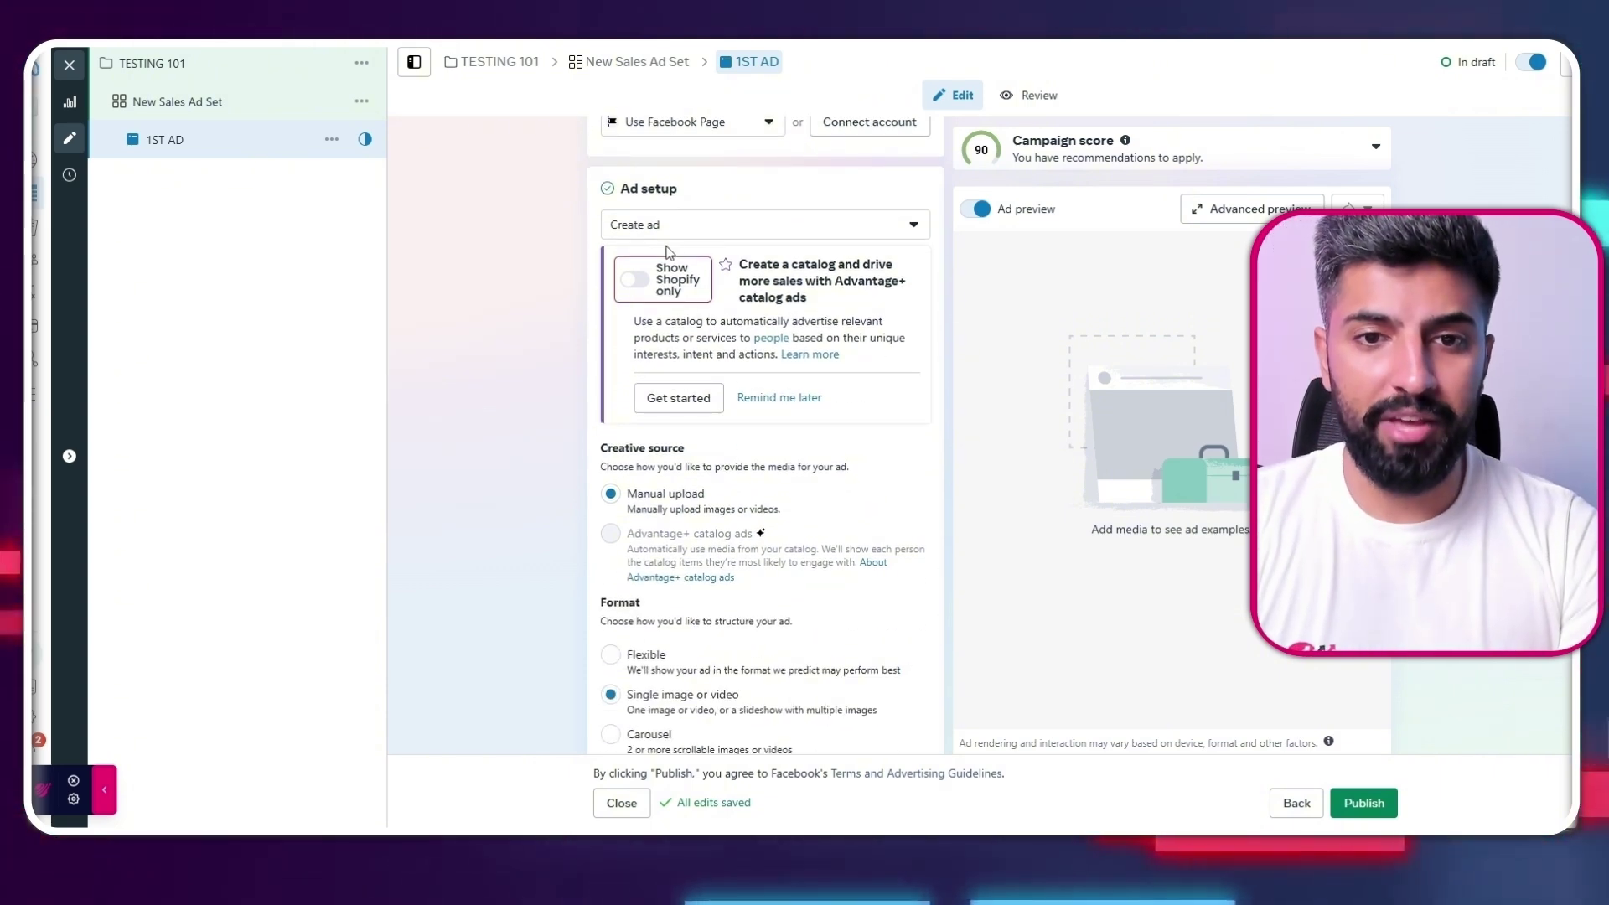
click(678, 225)
click(645, 245)
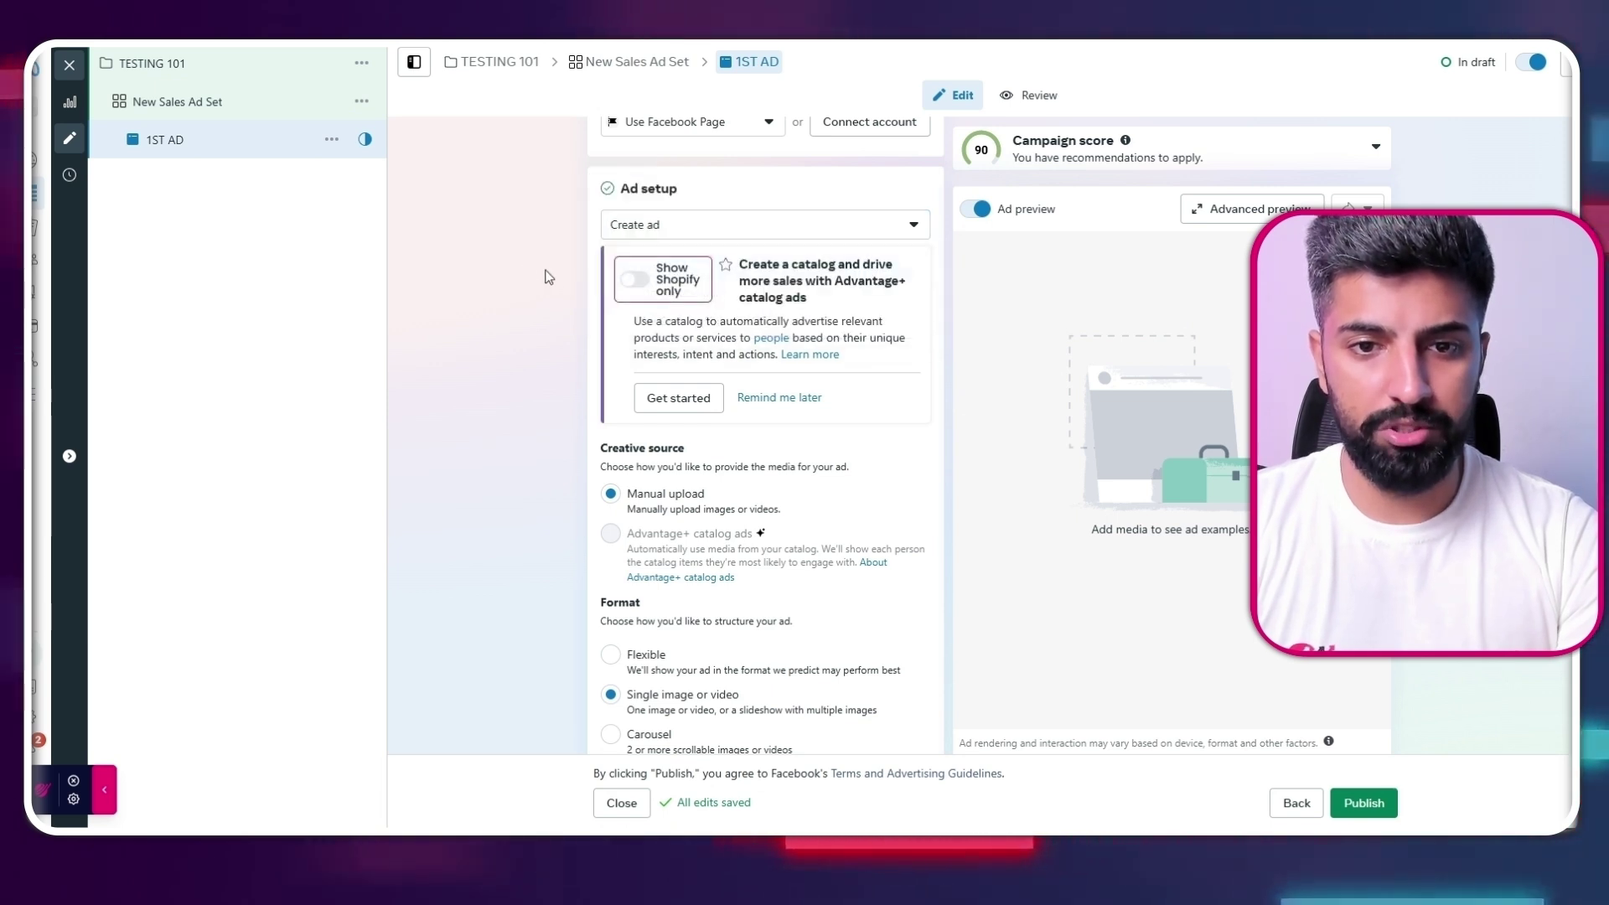
scroll(573, 276, down, 1)
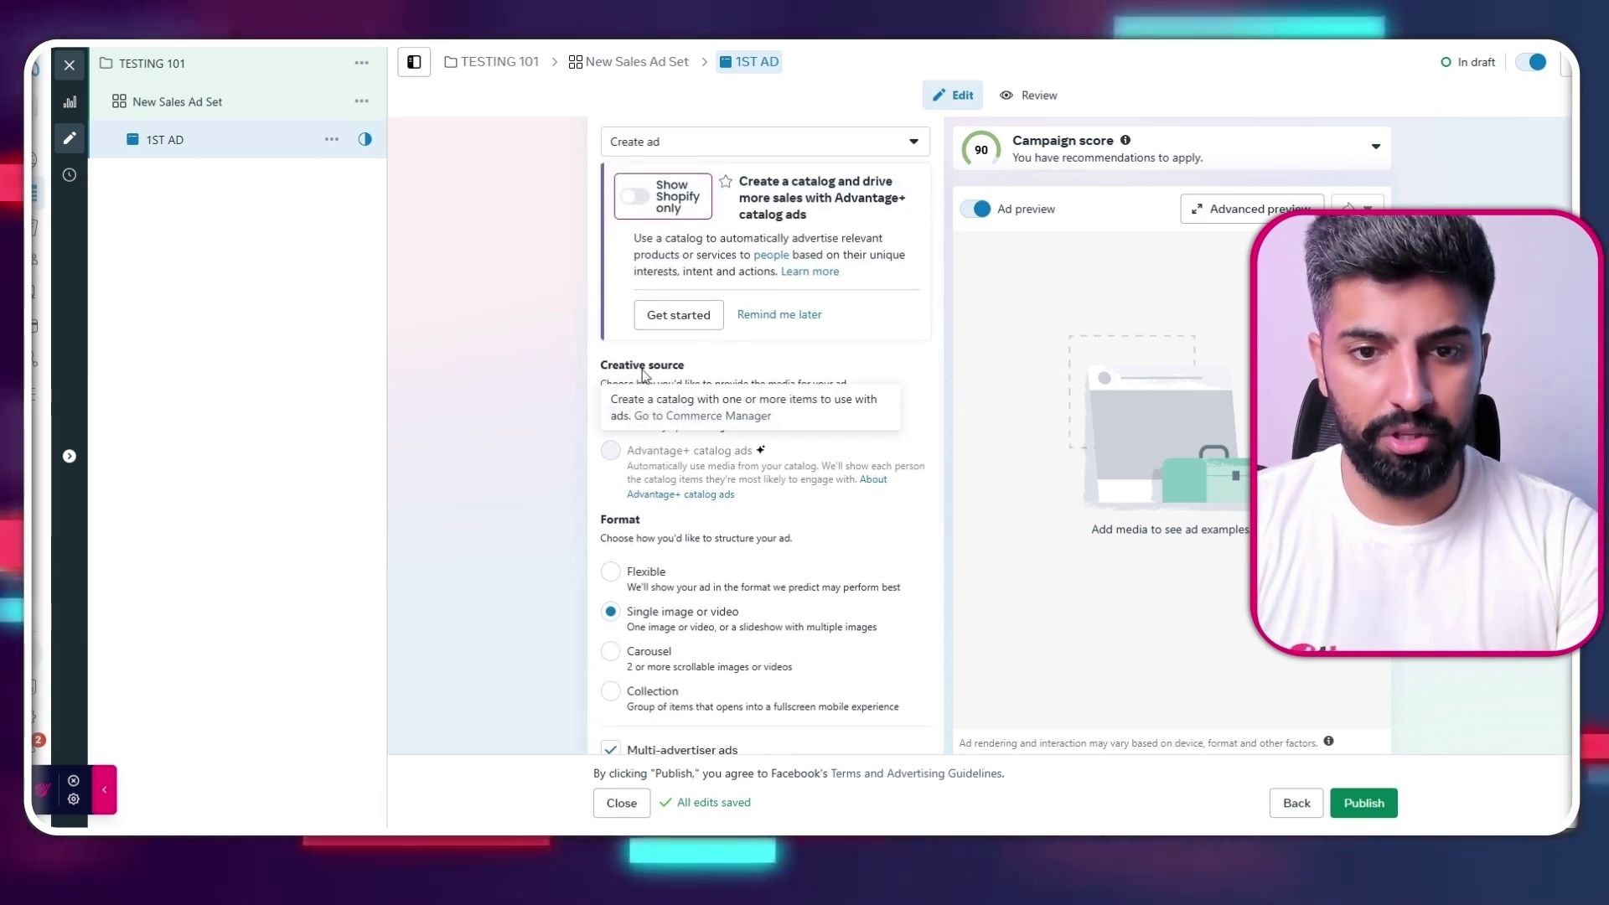
scroll(682, 414, down, 1)
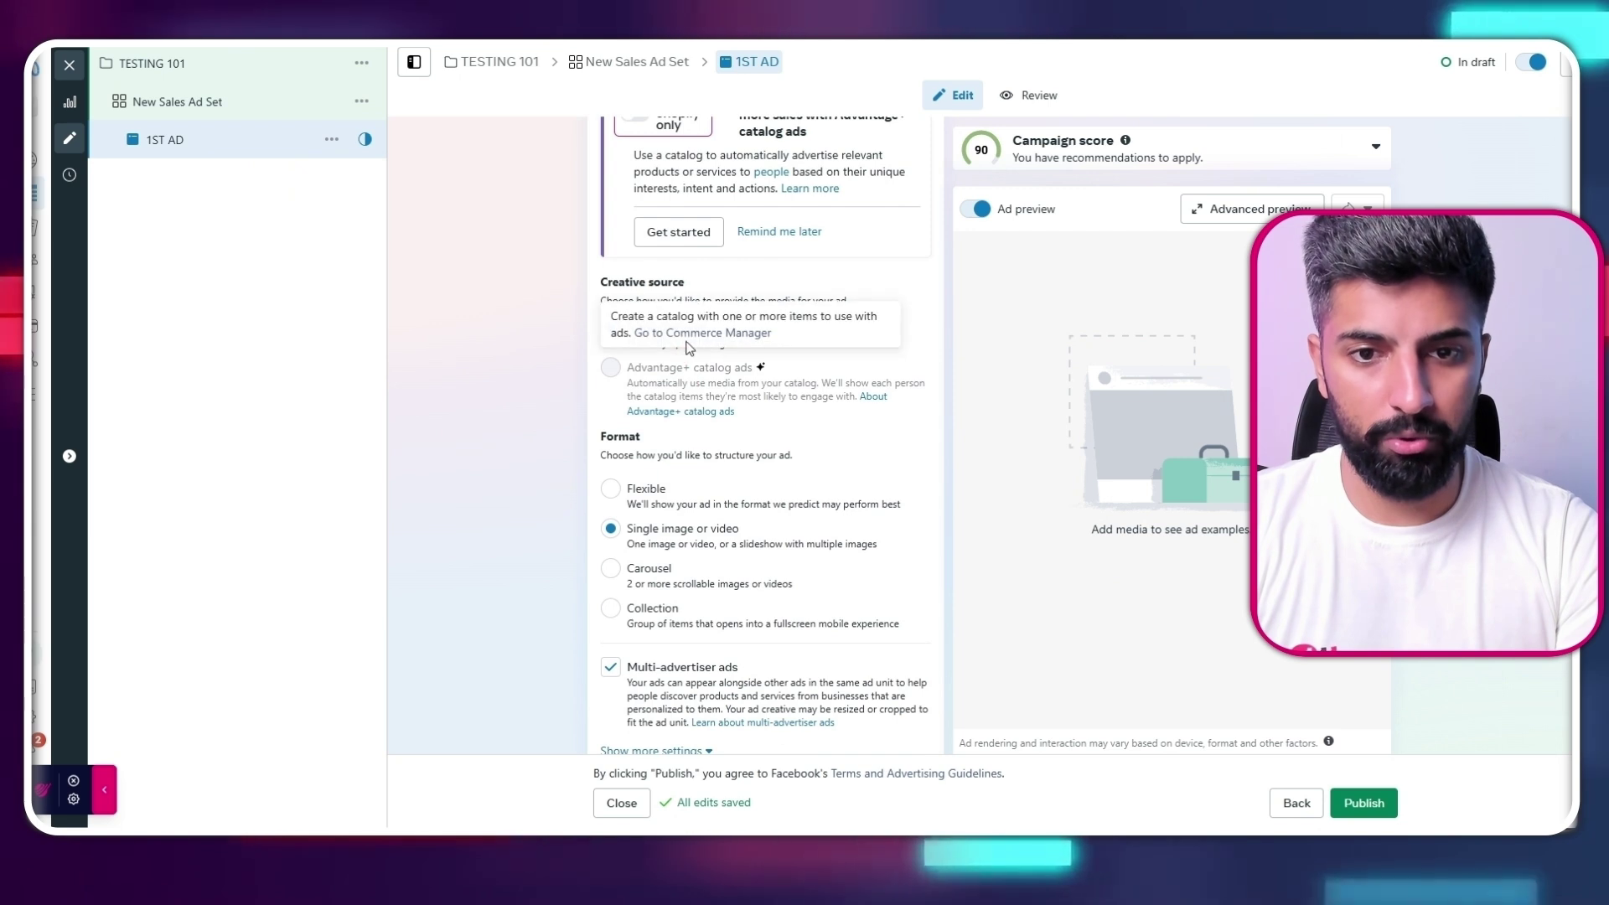
scroll(693, 417, down, 2)
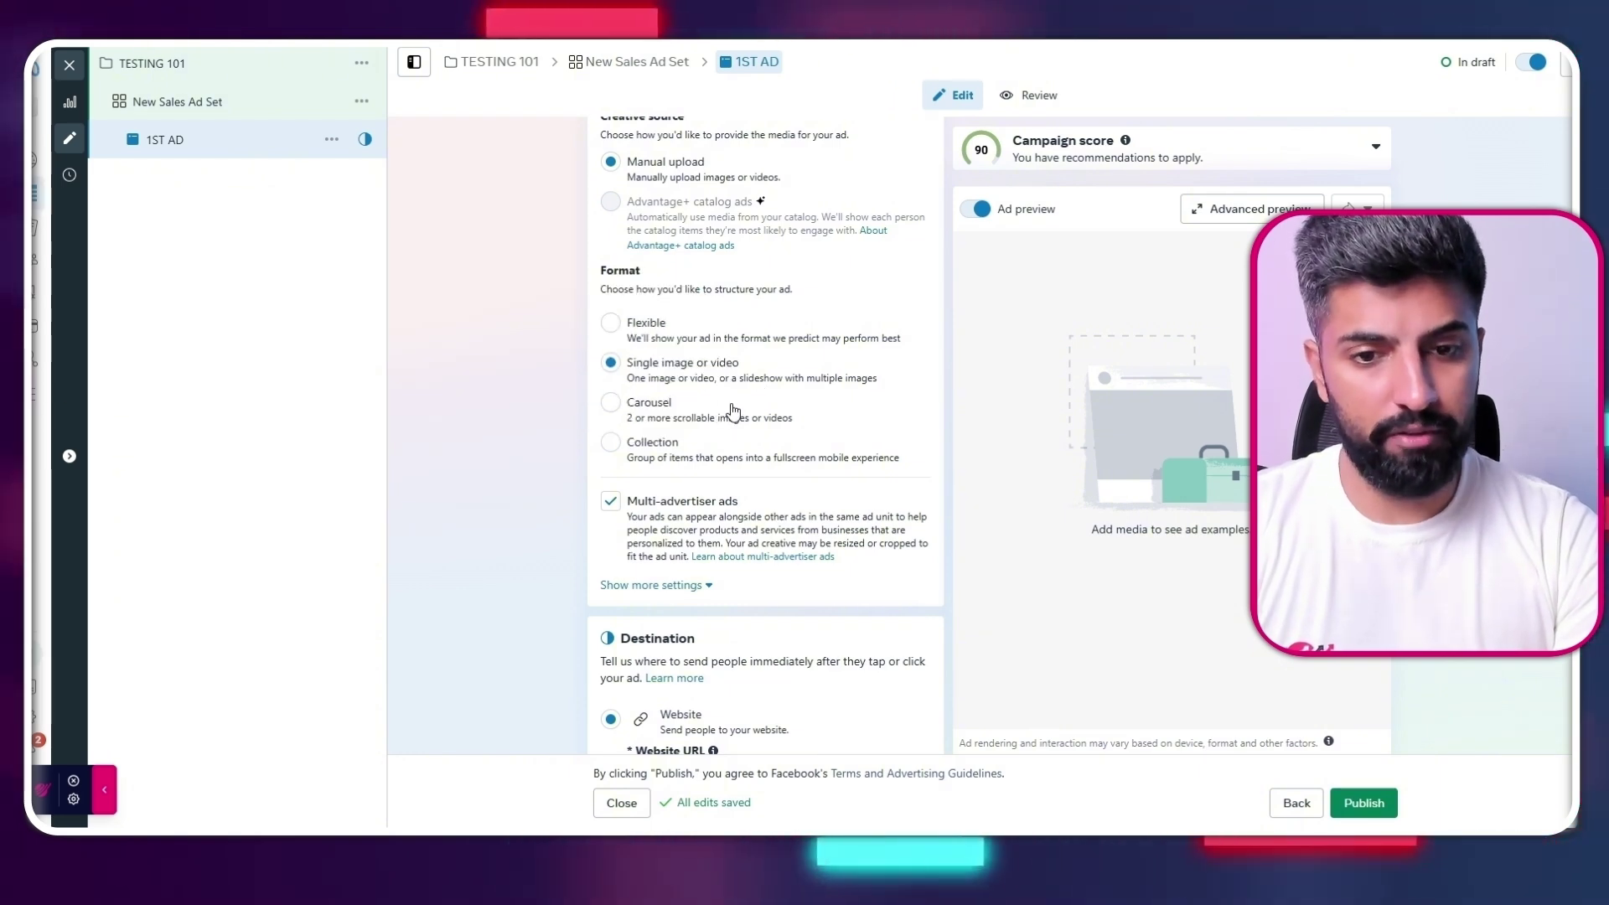
scroll(720, 415, down, 2)
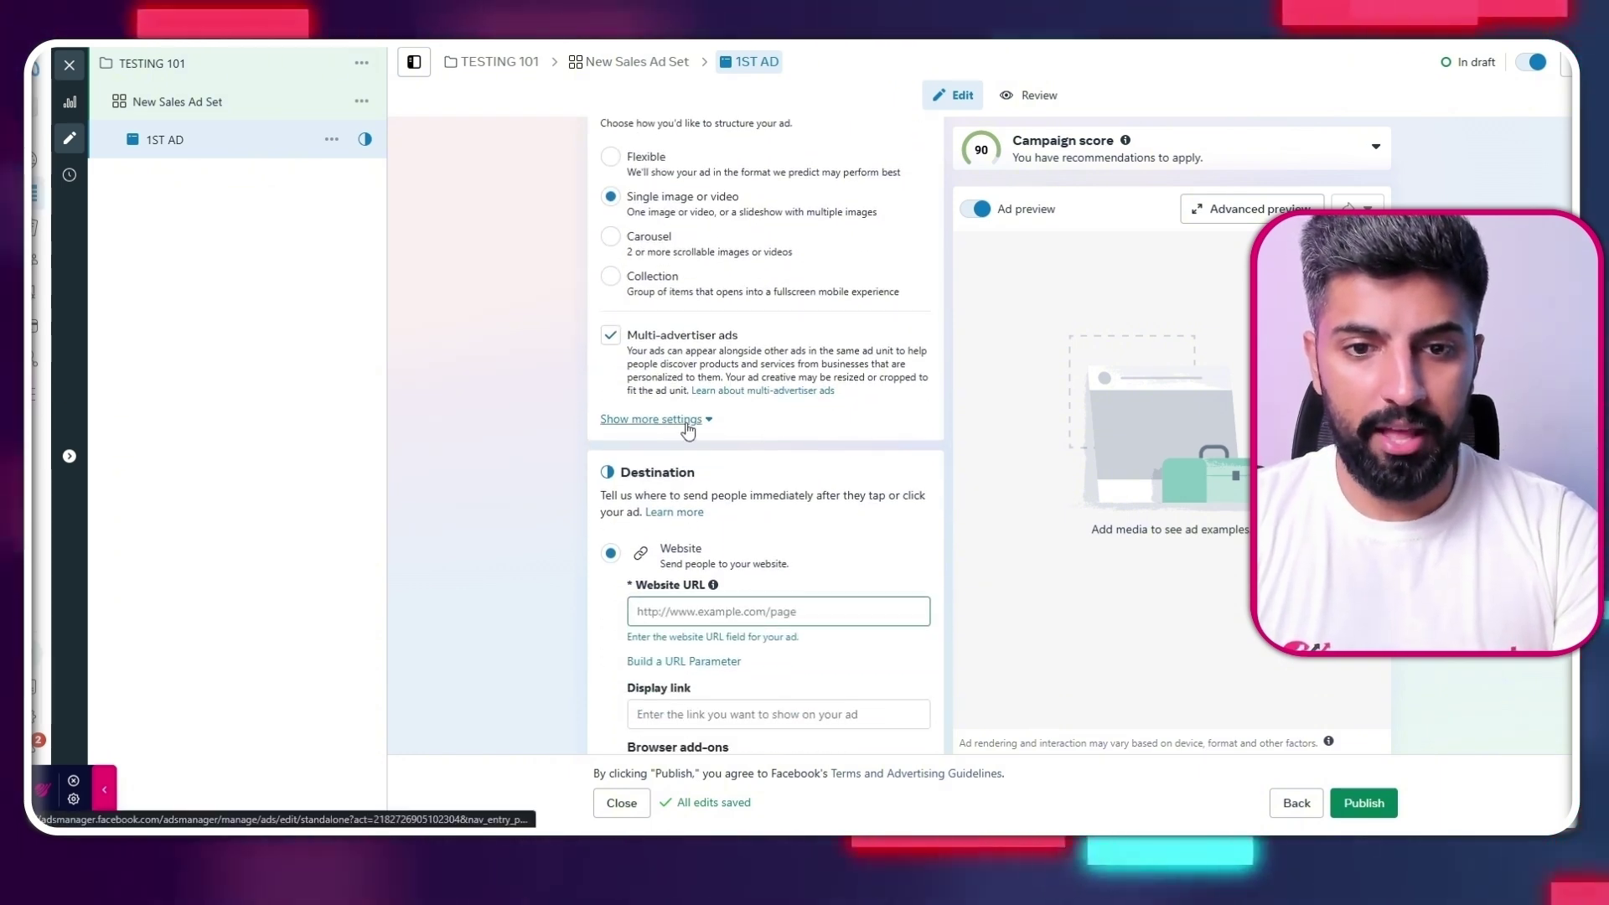
click(687, 426)
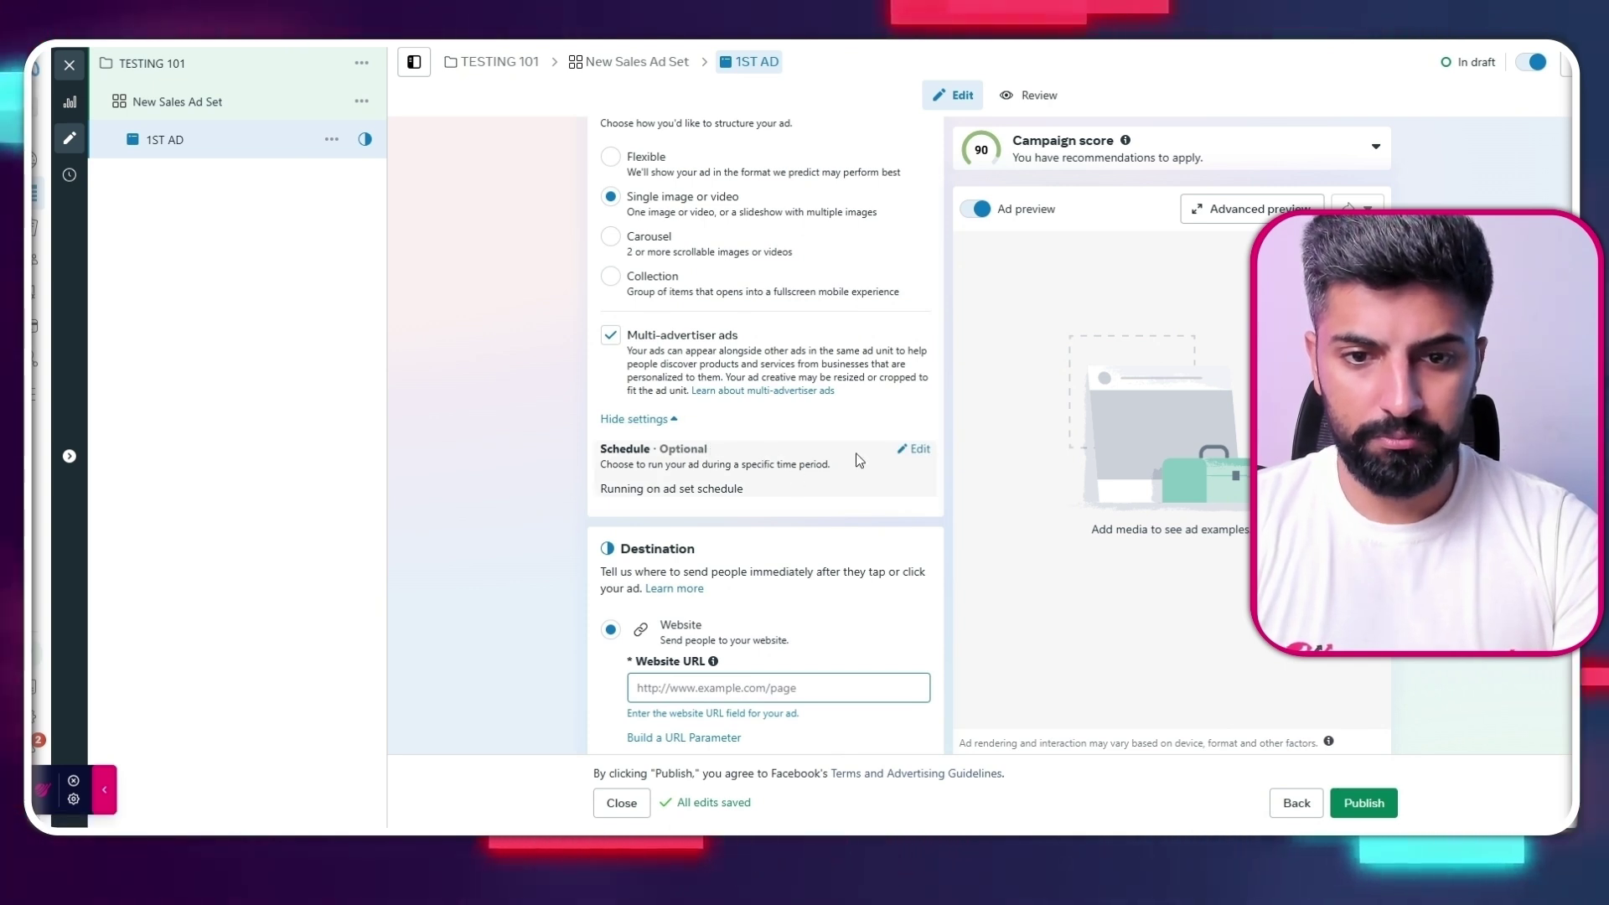
scroll(751, 469, down, 3)
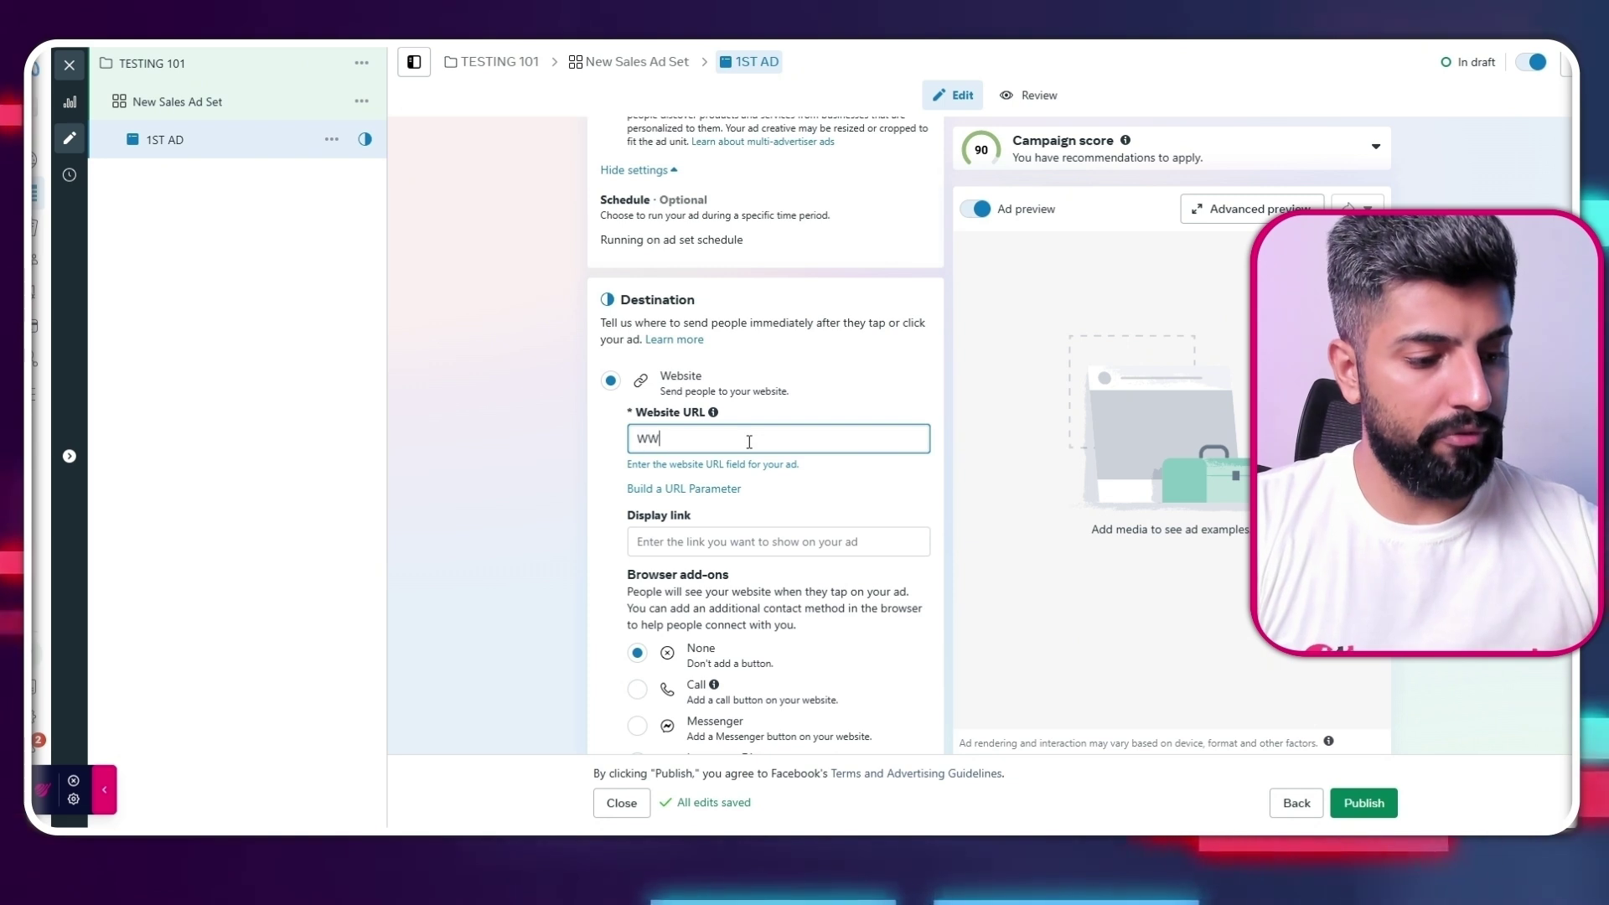
key(BackSpace)
key(BackSpace)
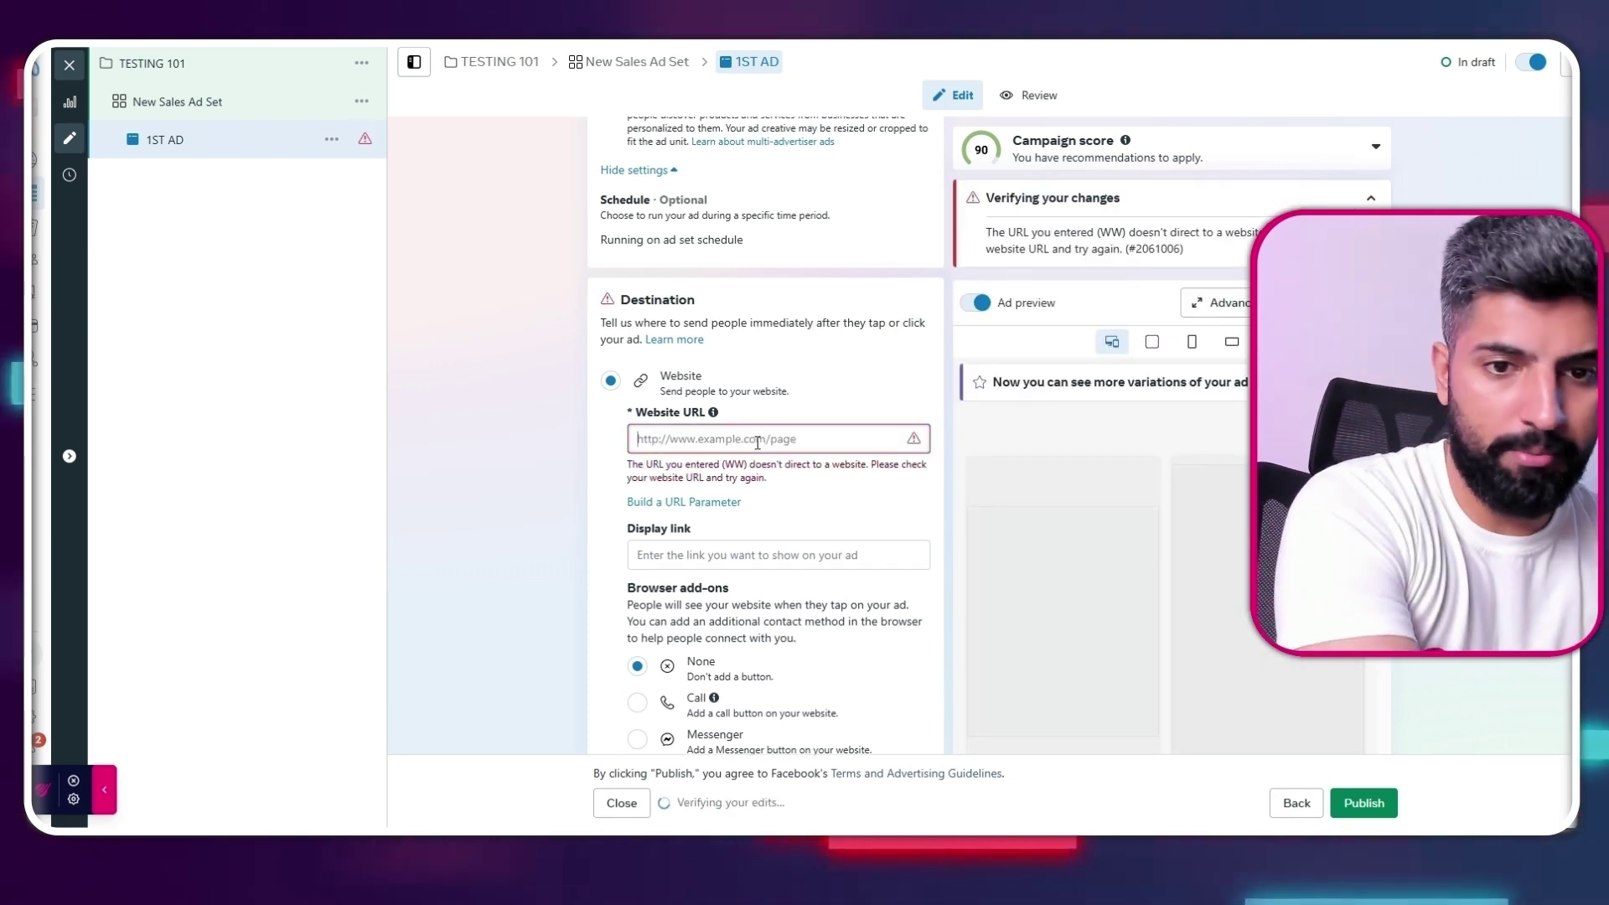
text(www.mypet)
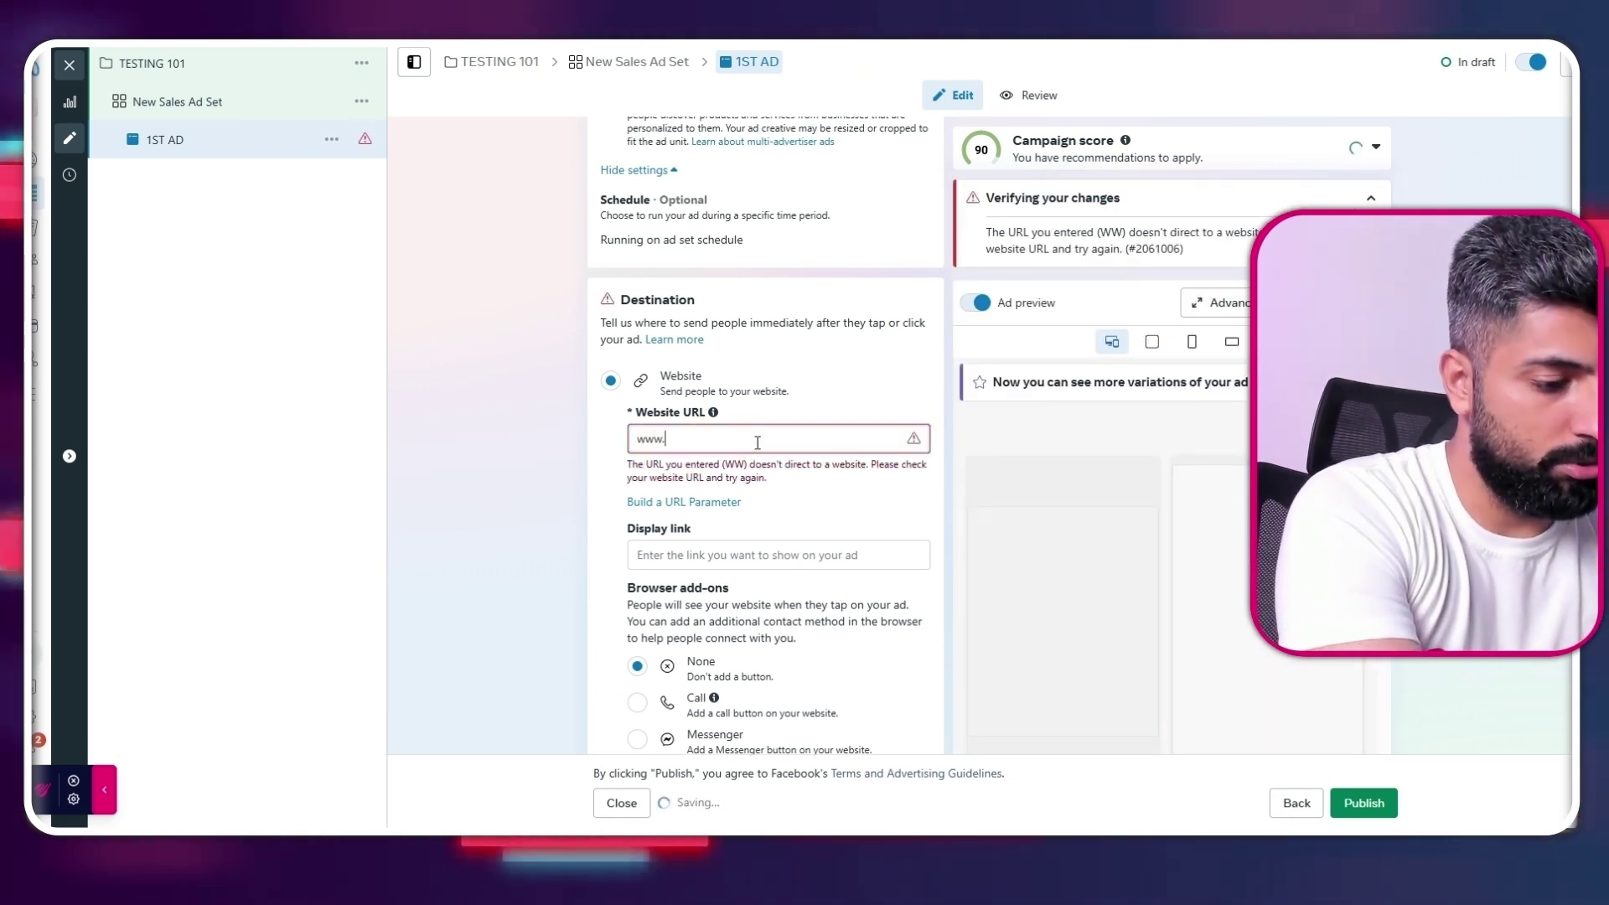
key(BackSpace)
key(BackSpace)
key(BackSpace)
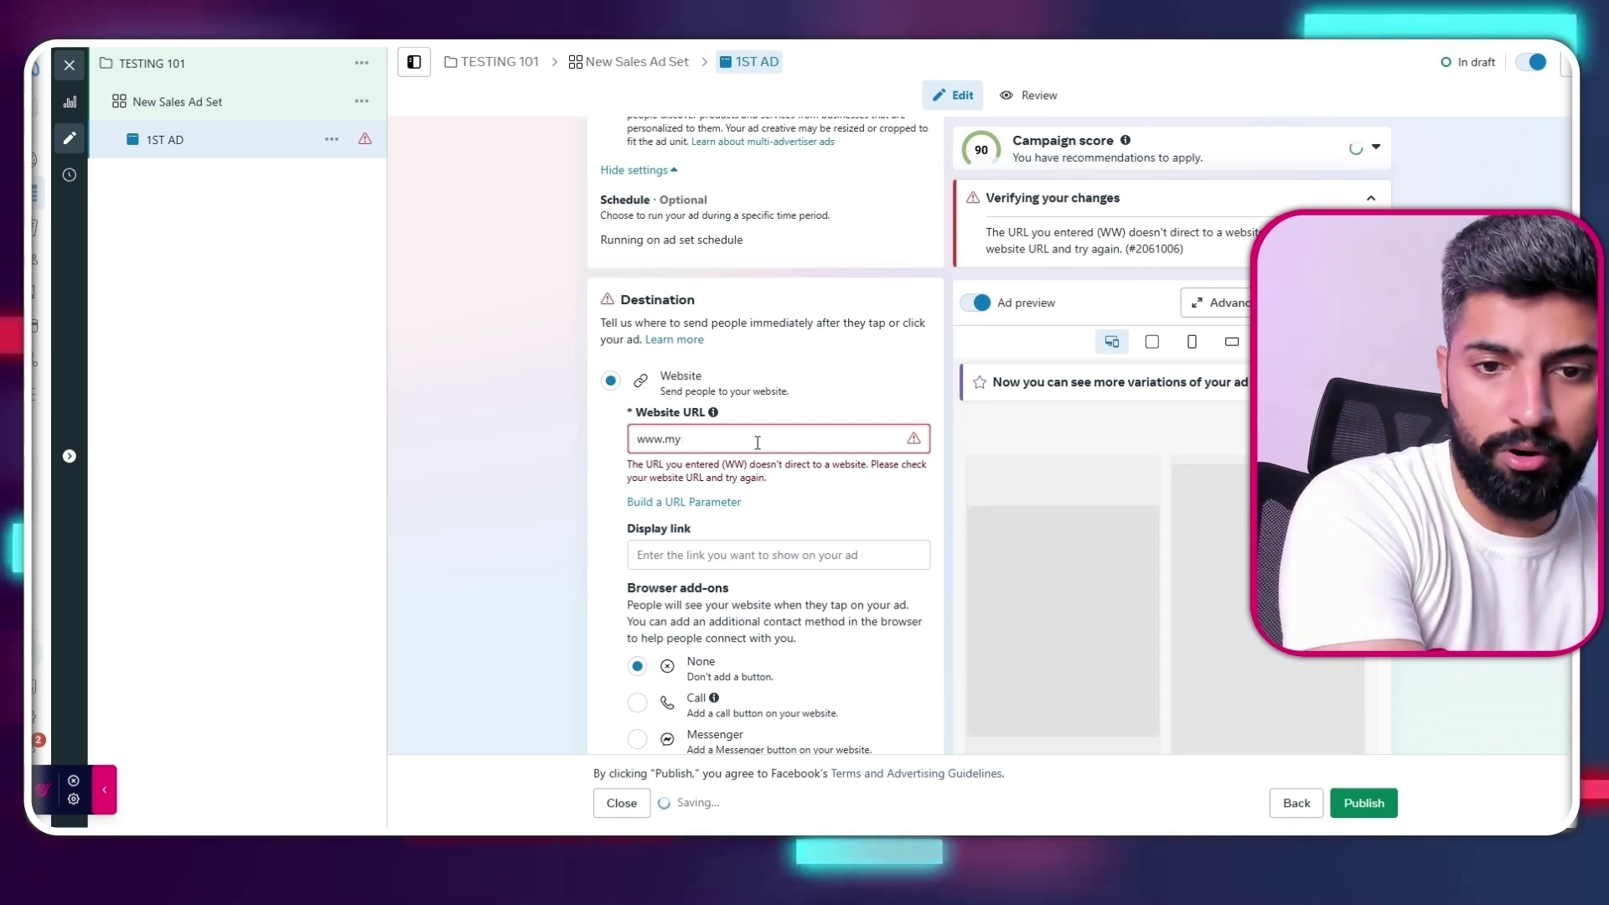
text(beauty.com)
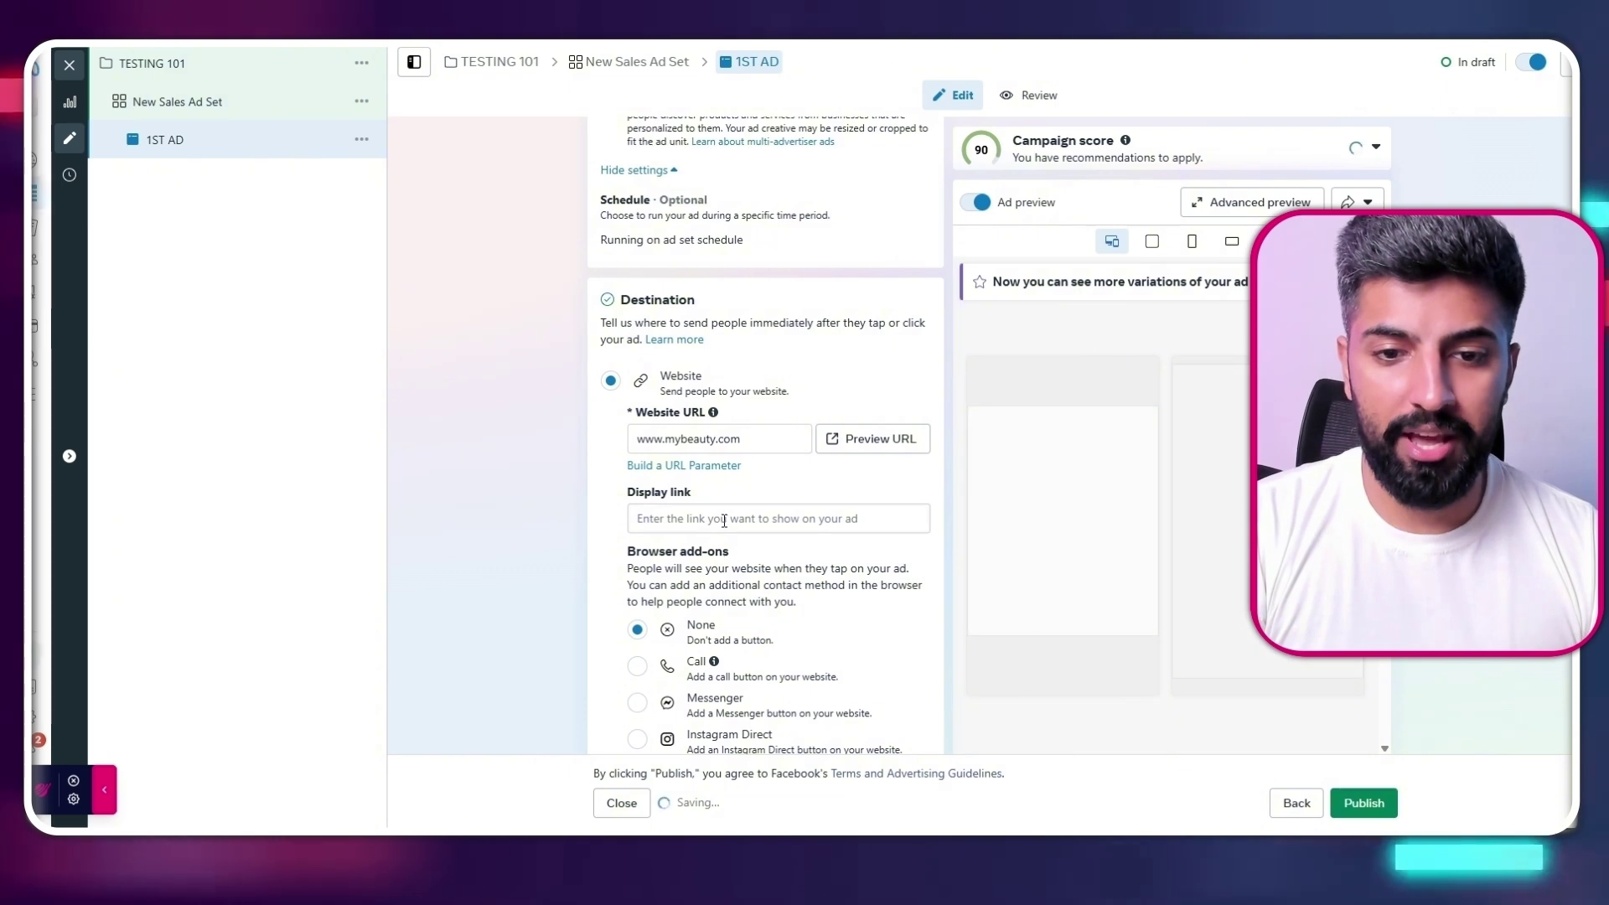
Examine the destination's display link and browser add-on options together with the ad preview
click(709, 488)
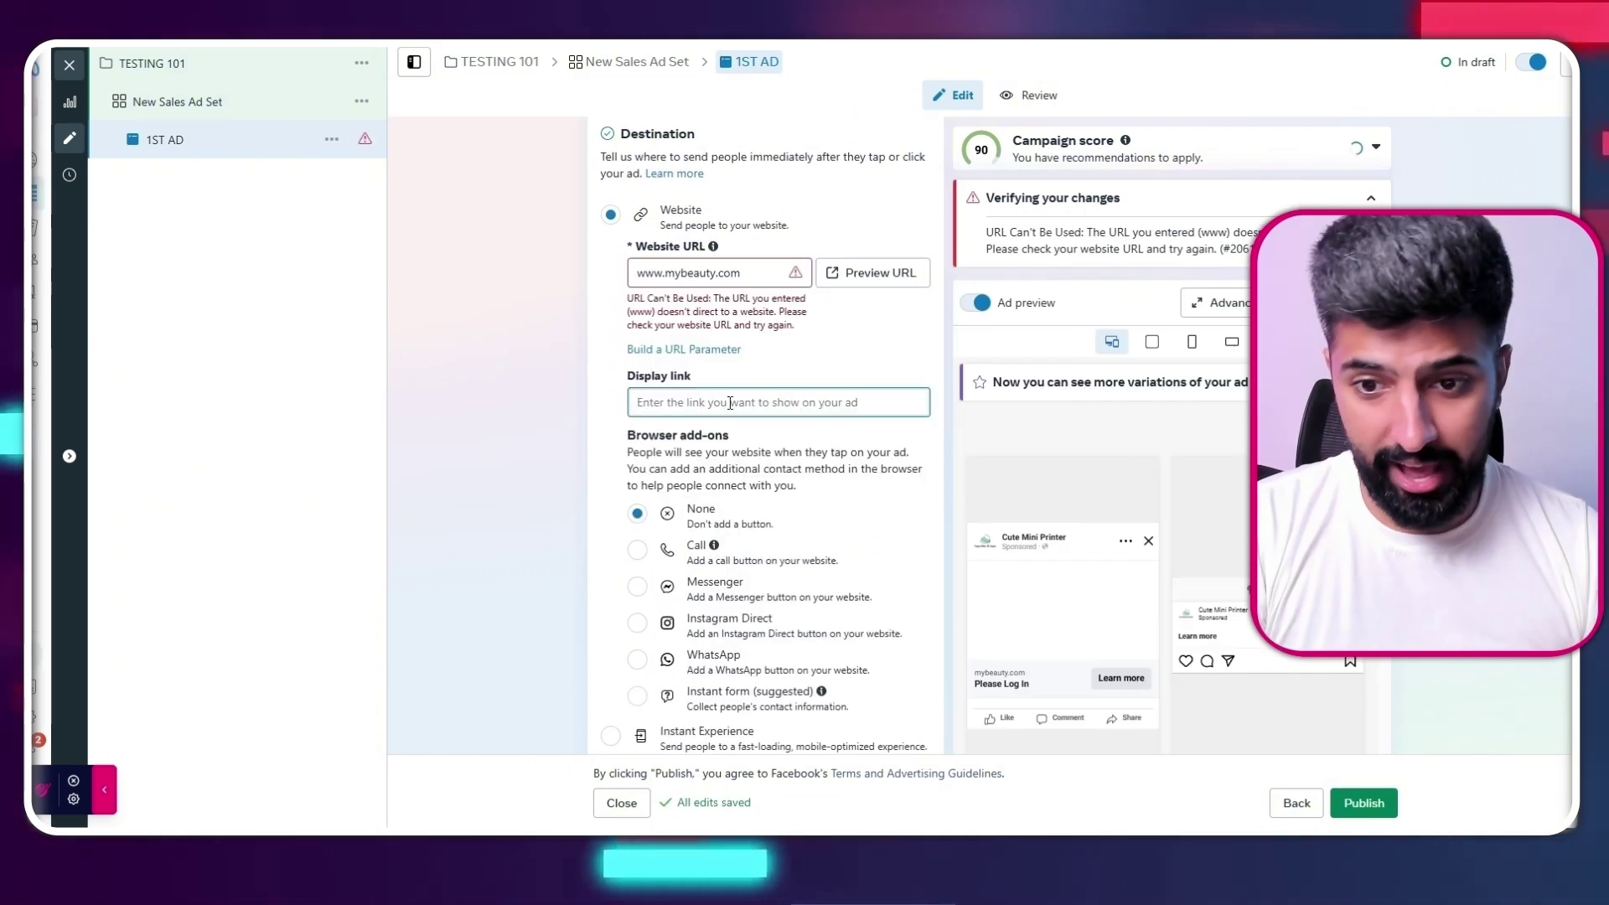
scroll(1058, 591, down, 1)
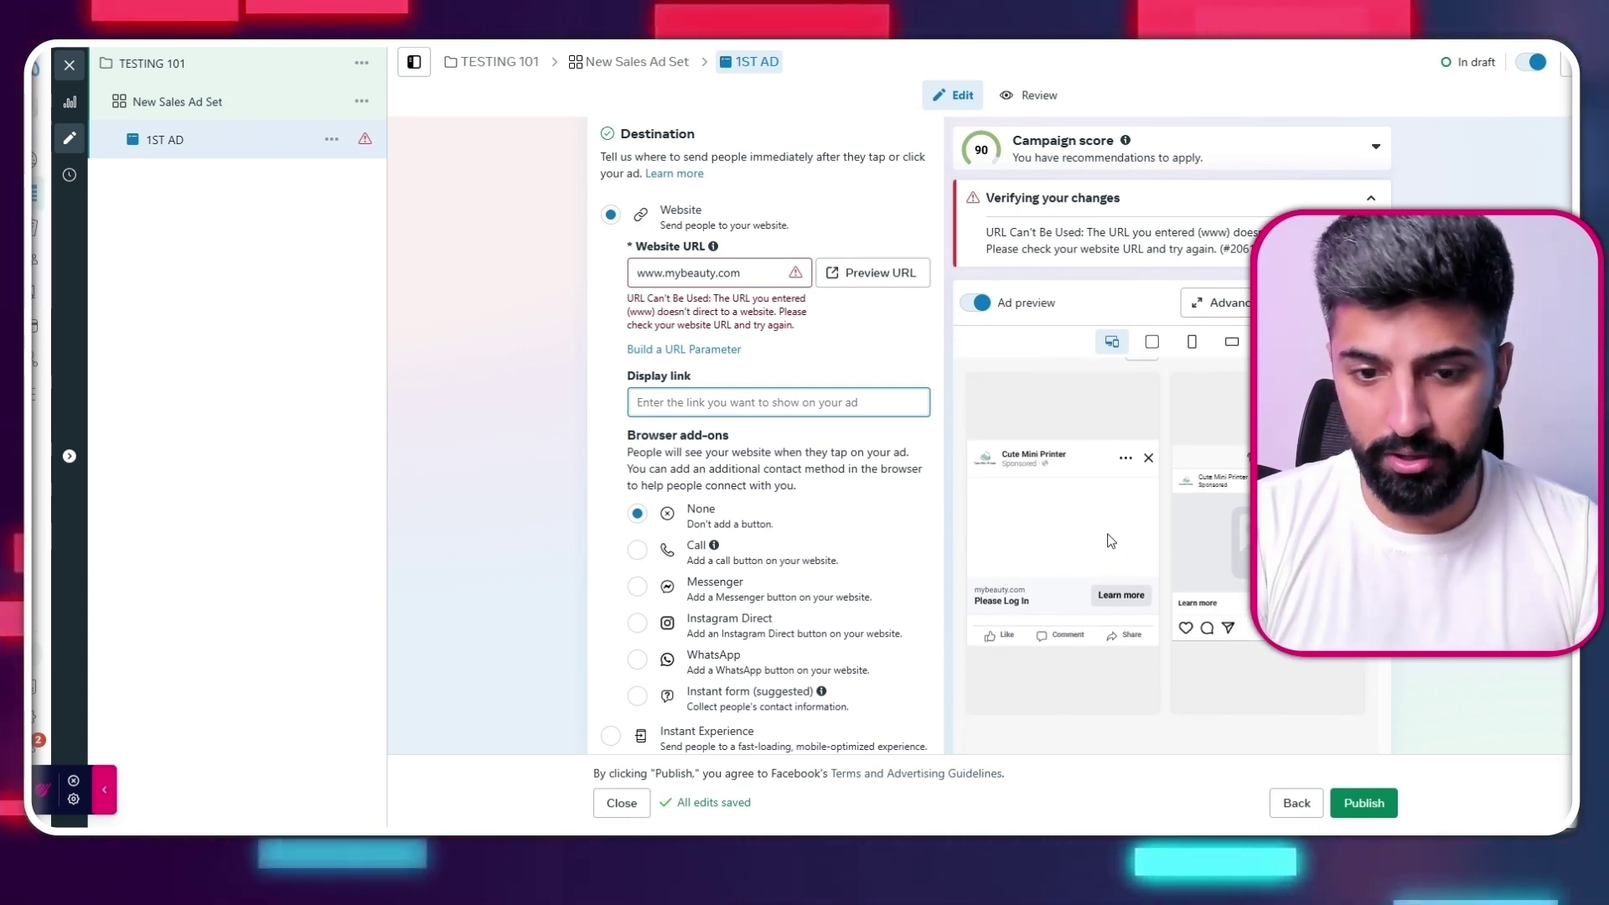
scroll(1073, 568, down, 1)
scroll(695, 469, down, 4)
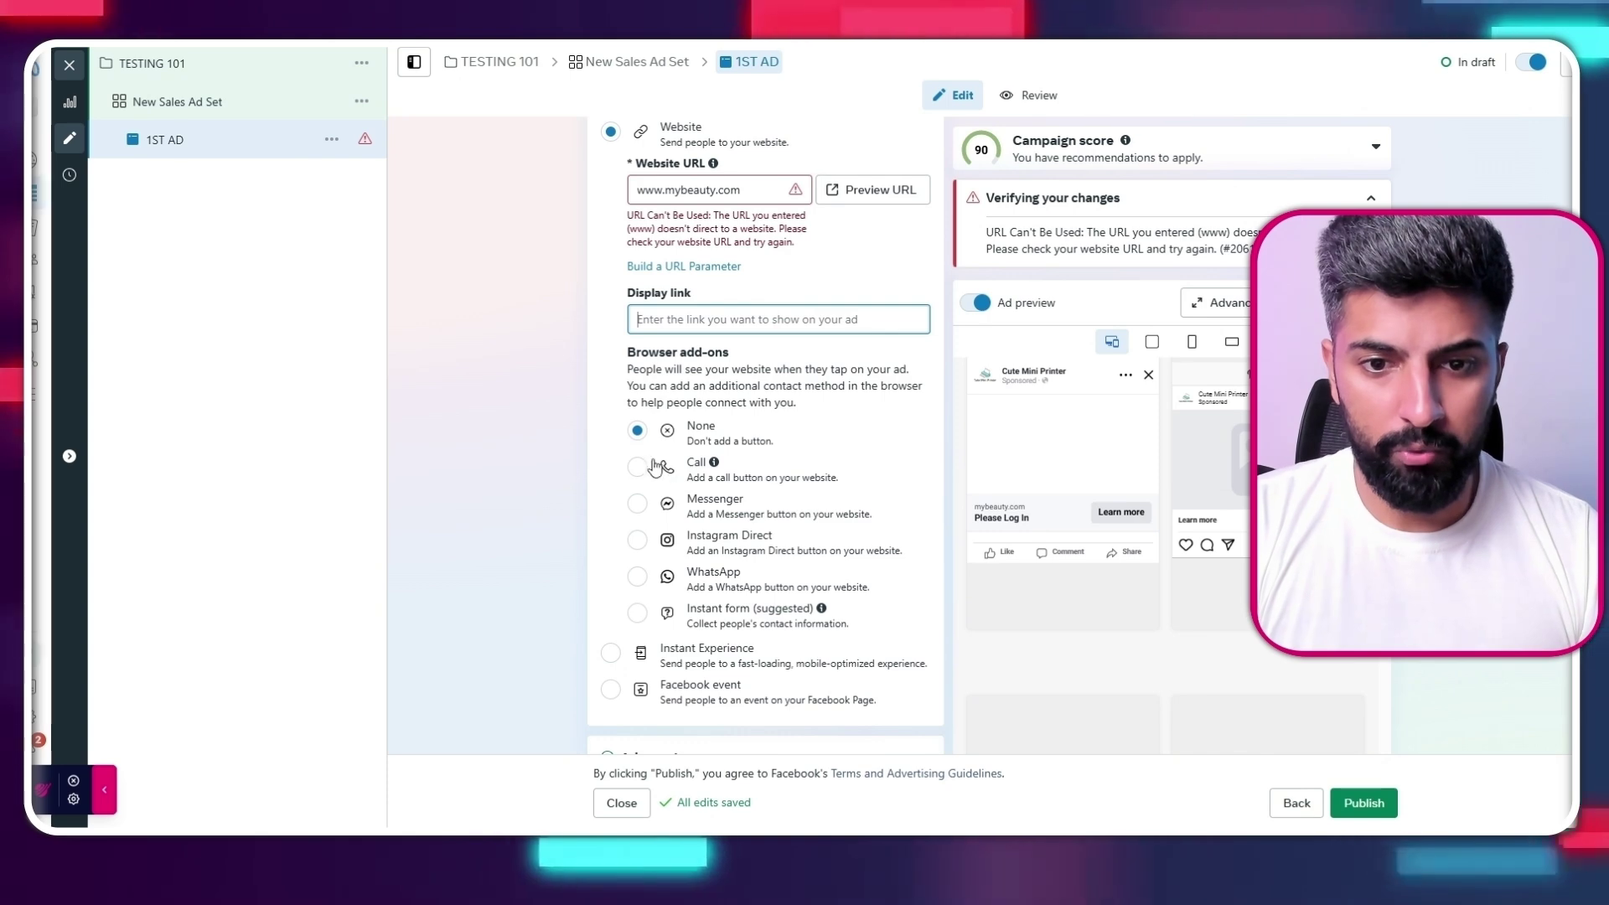
scroll(720, 482, up, 5)
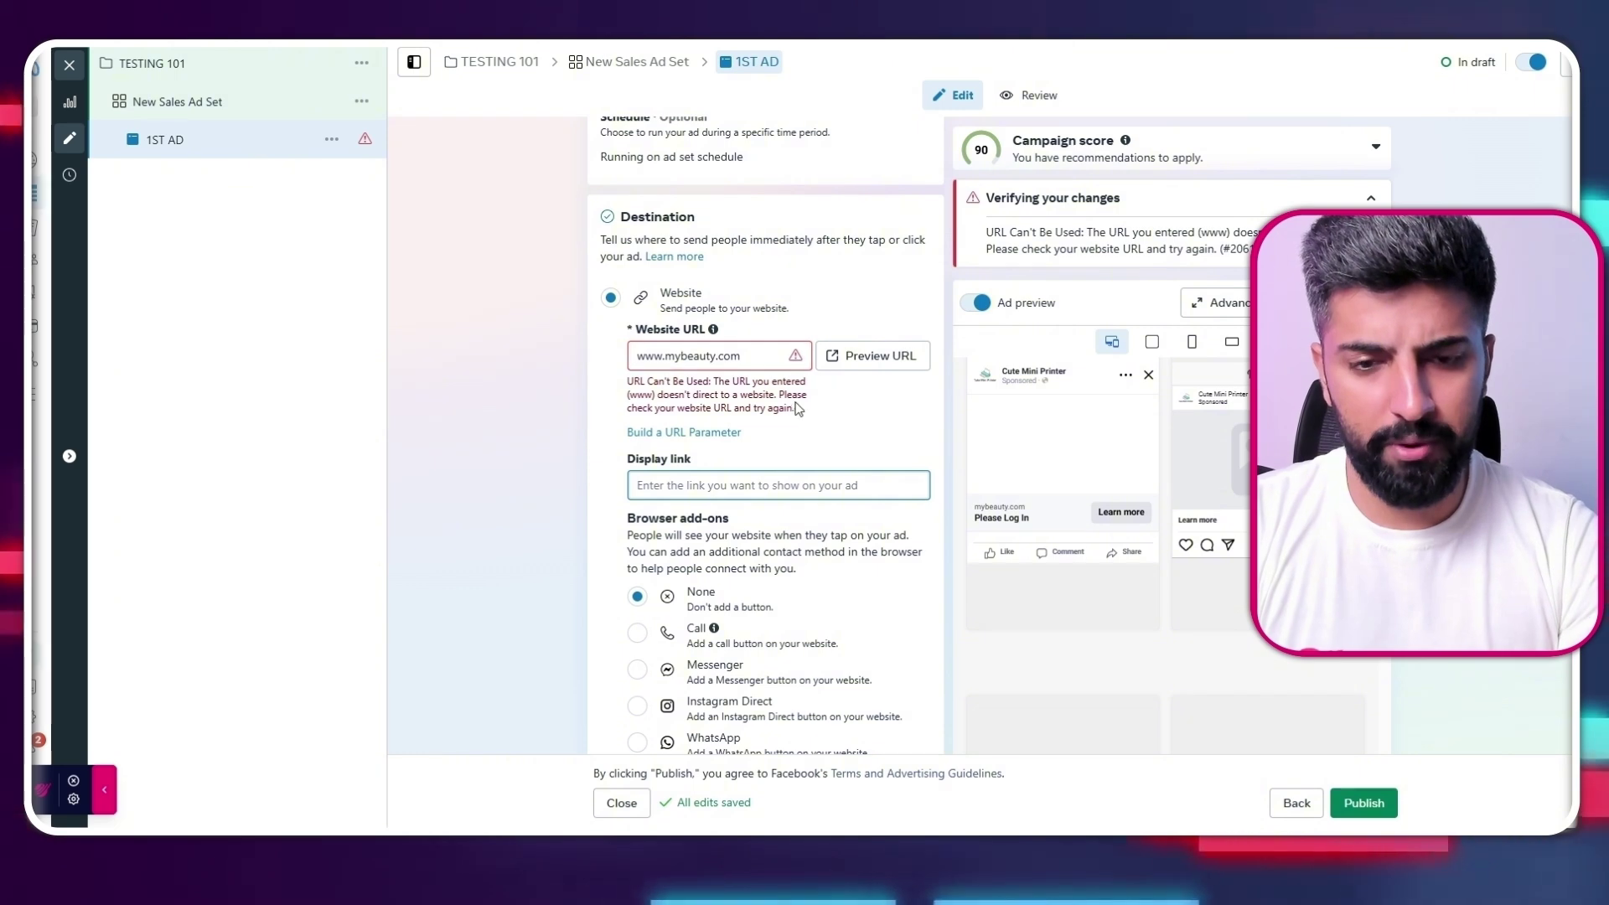
scroll(765, 424, down, 5)
scroll(734, 503, up, 4)
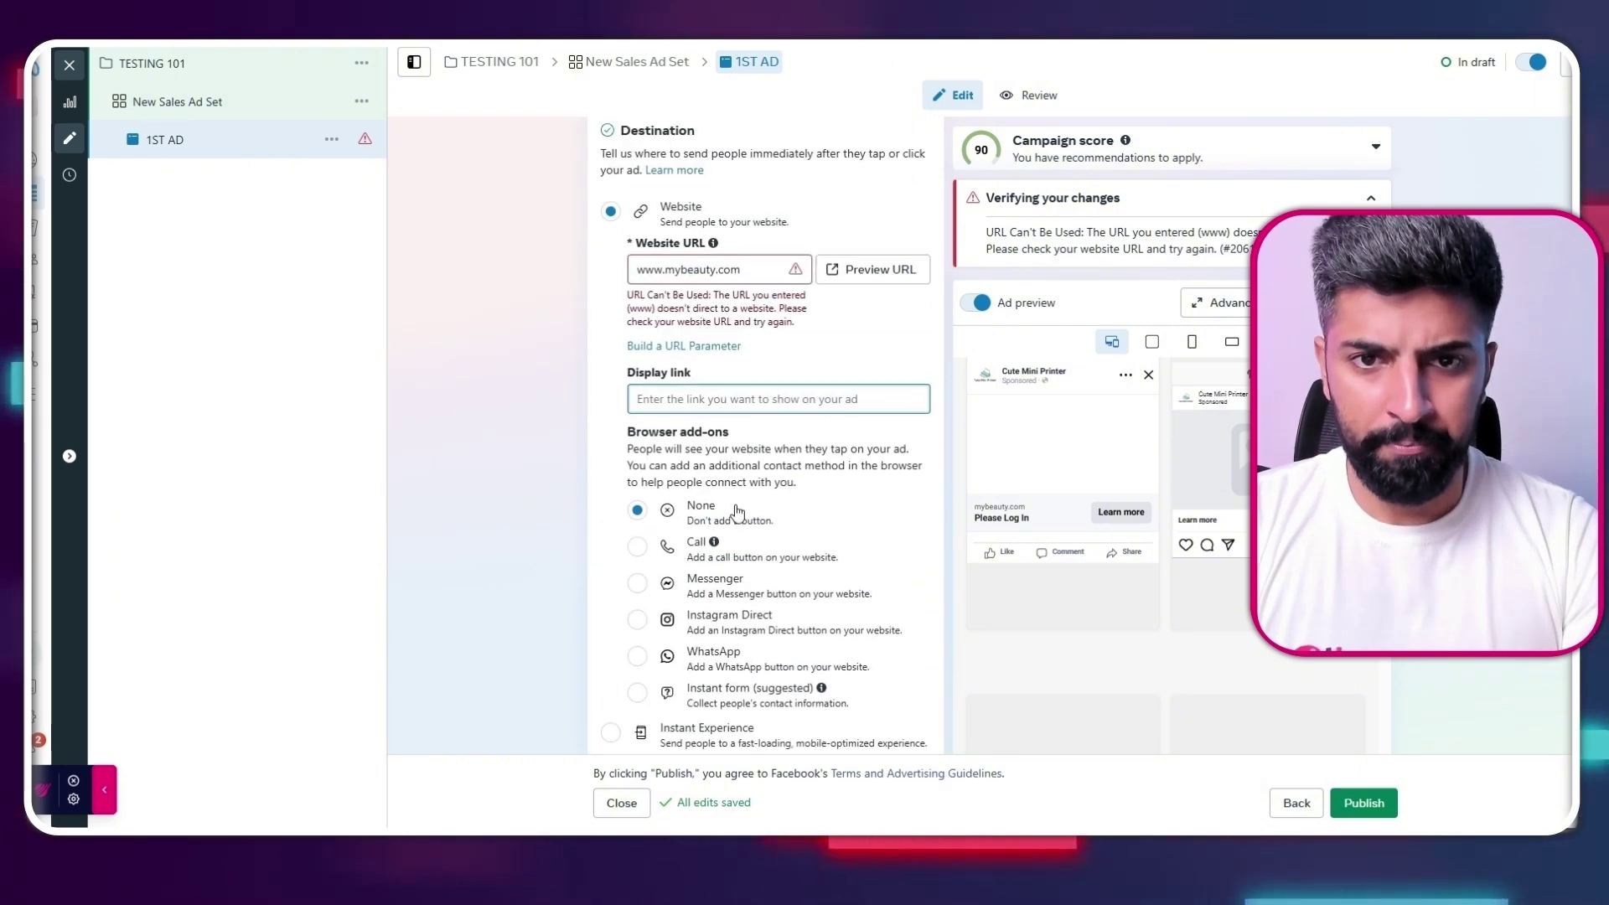
scroll(734, 501, down, 5)
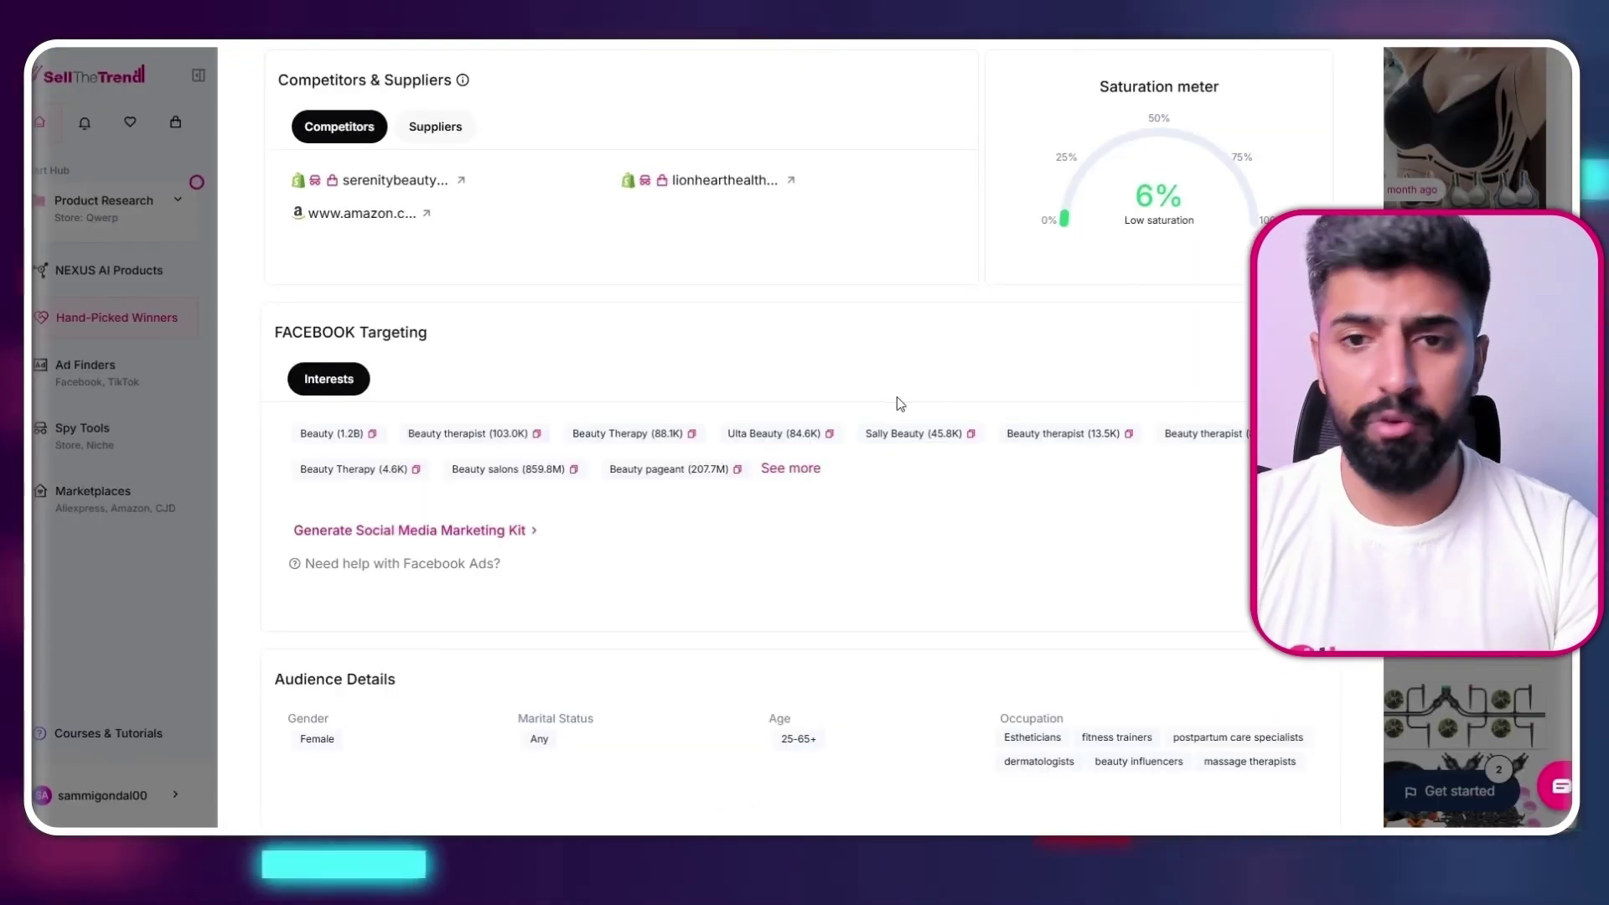
Switch to Sell The Trend and download the TonePulse Pro product's TikTok ad video
scroll(900, 403, up, 10)
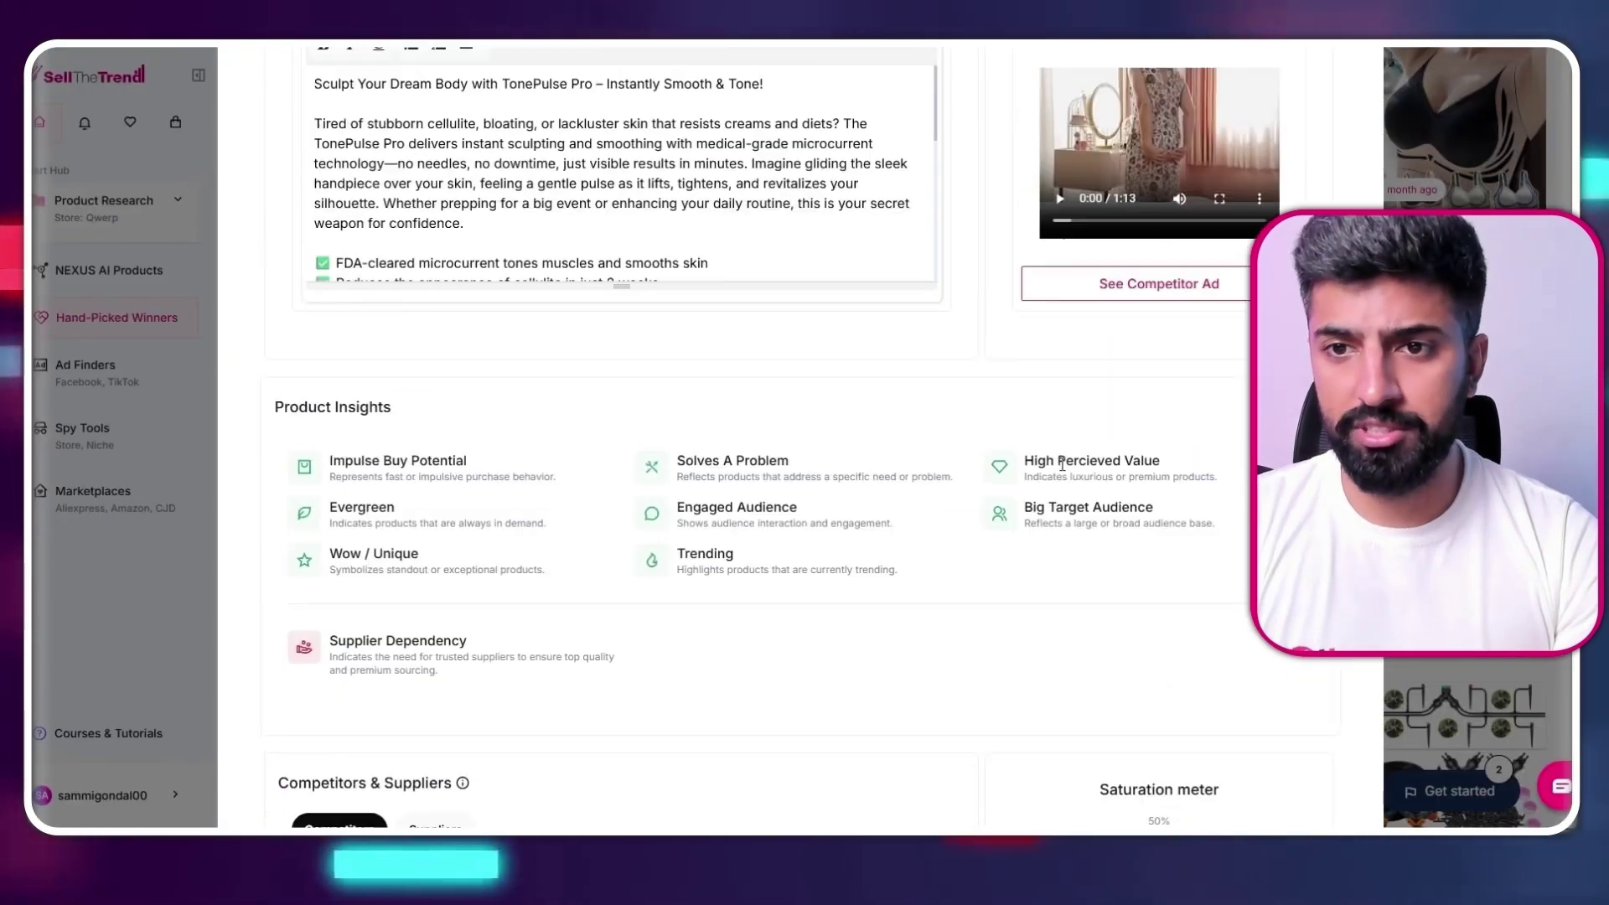
click(1243, 574)
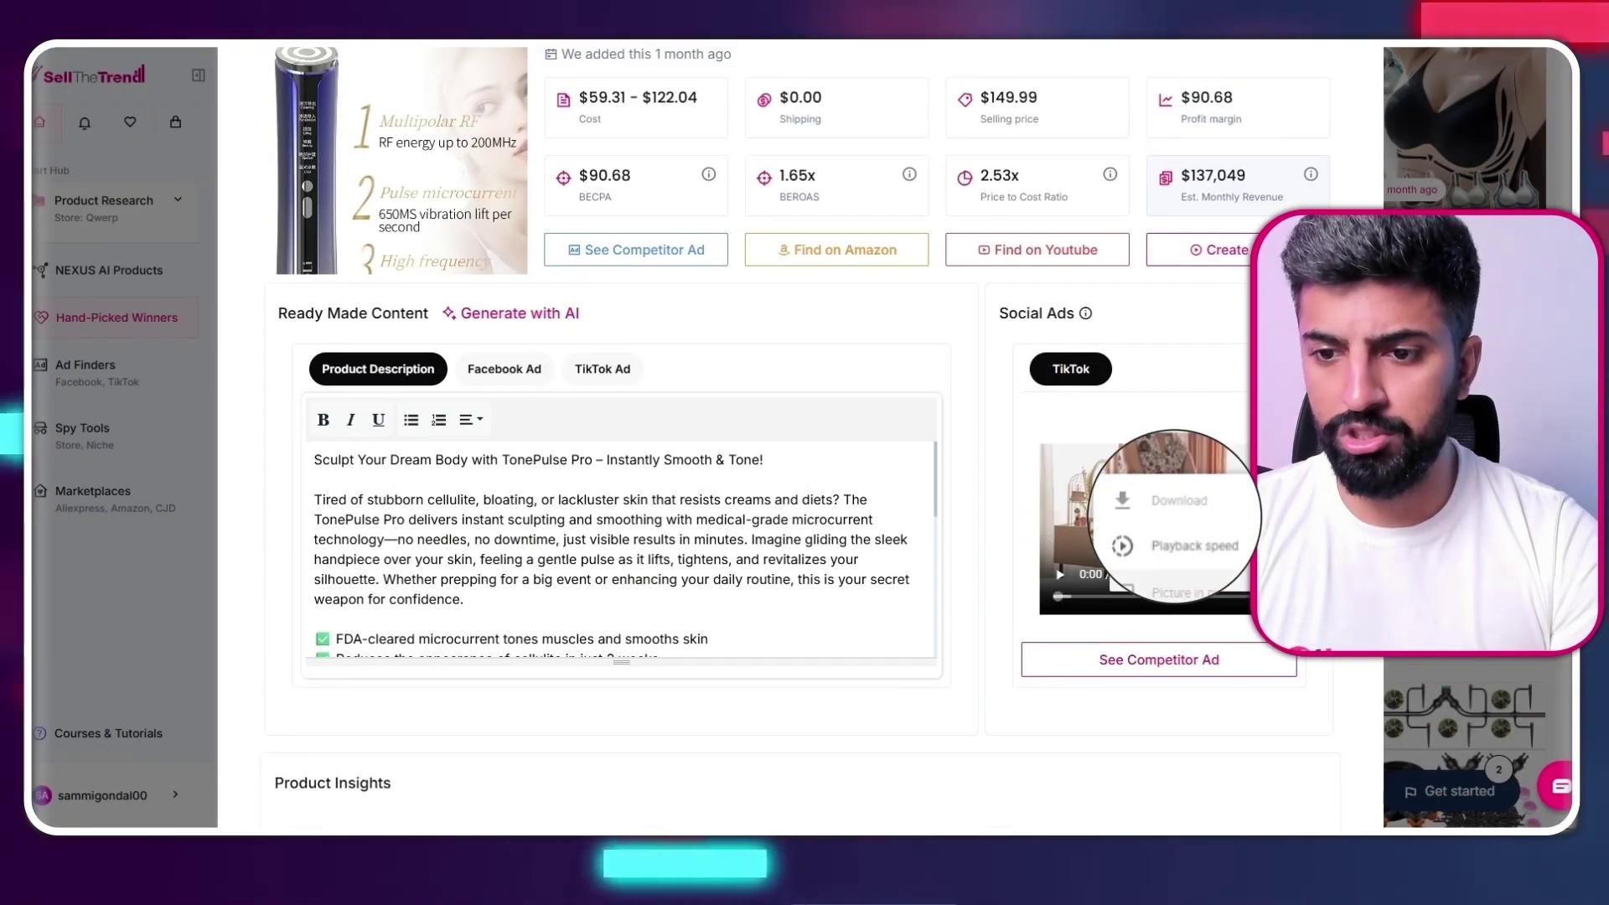
click(1219, 511)
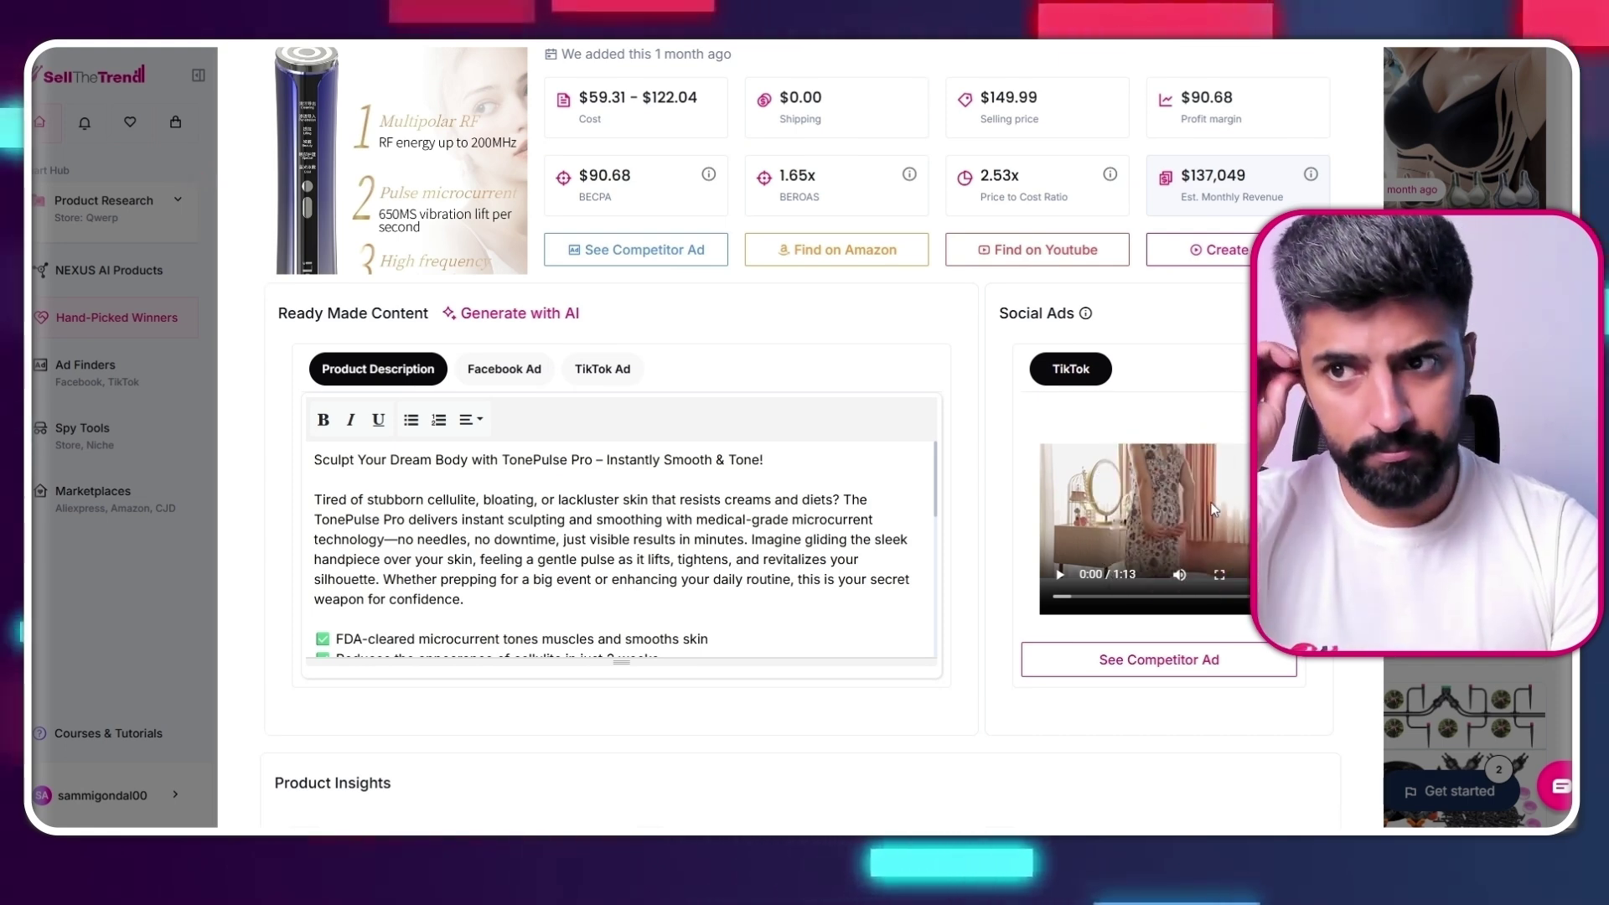
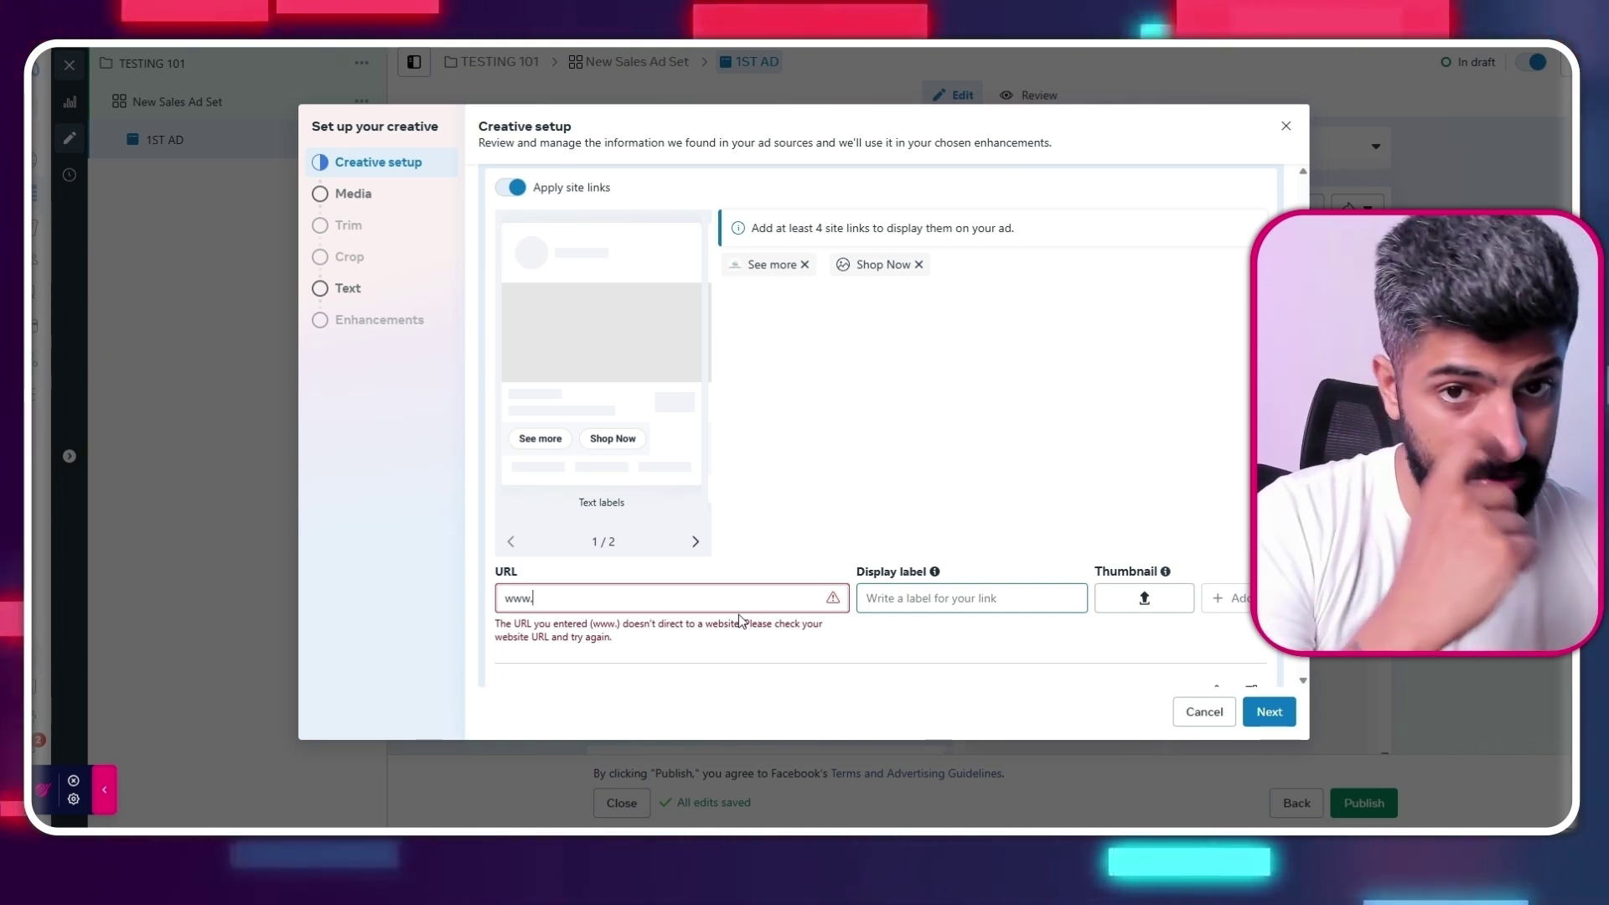
text(my)
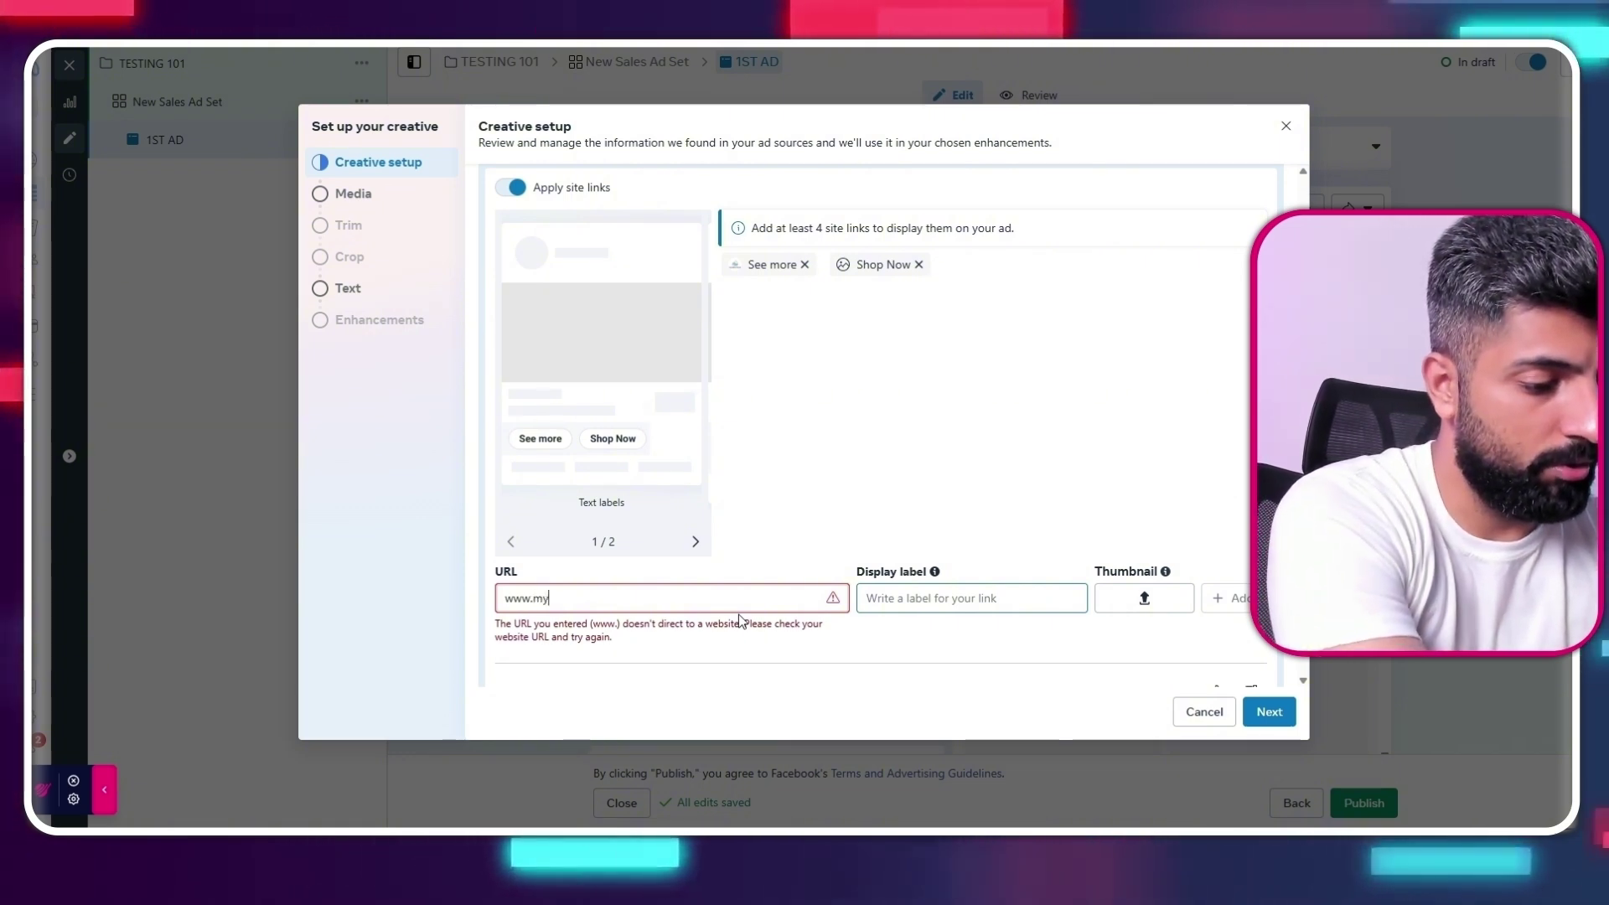
text(beauty.com)
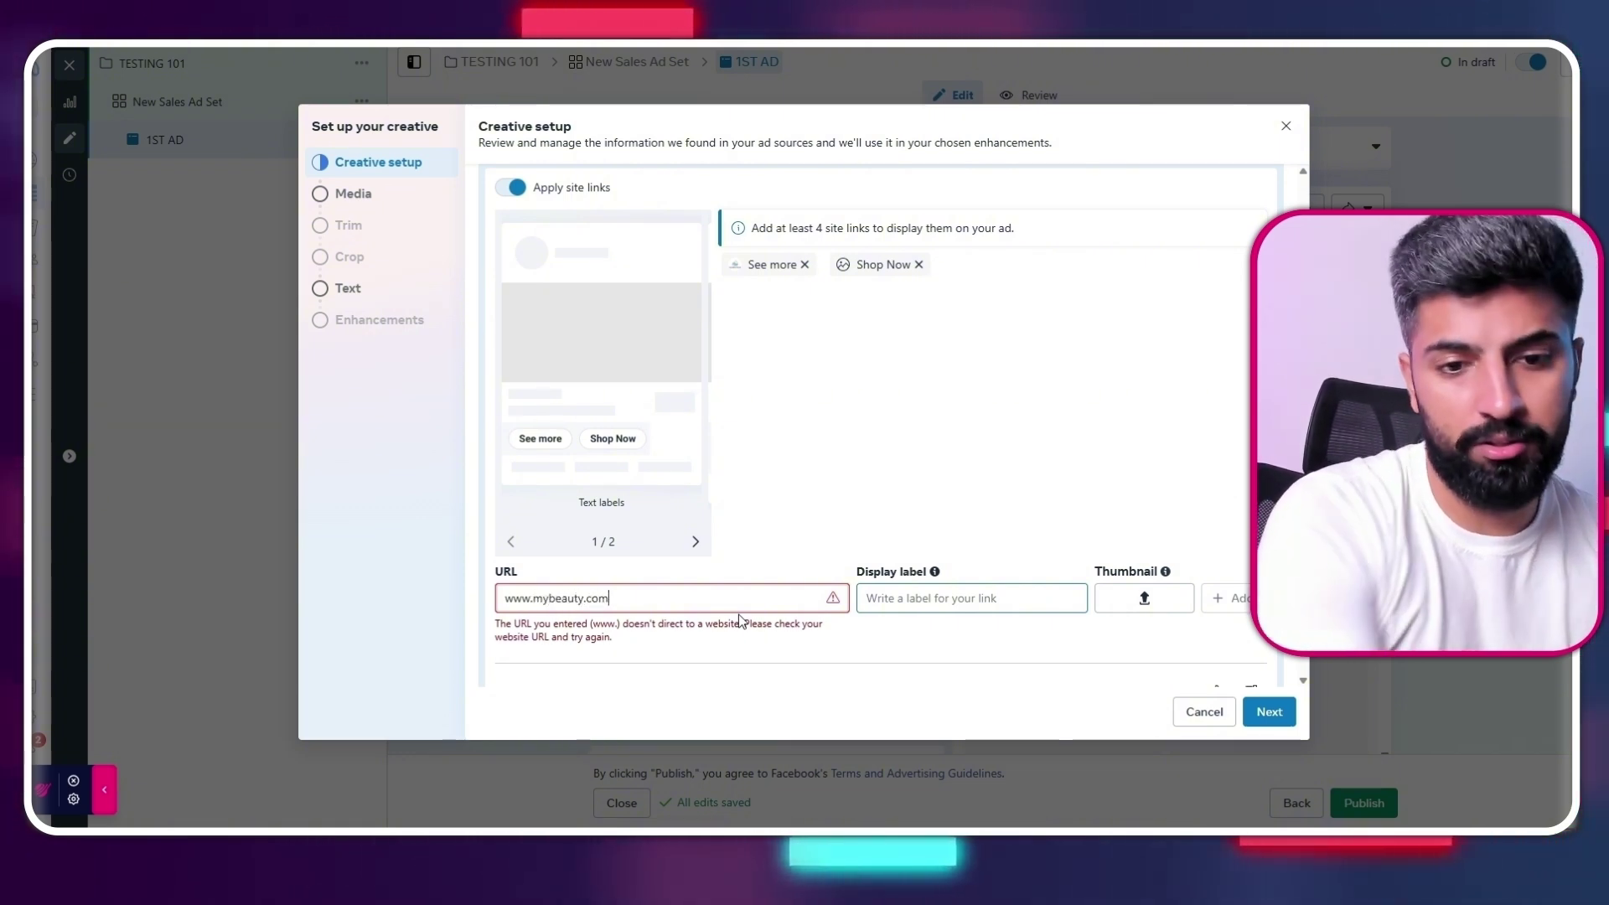
click(927, 597)
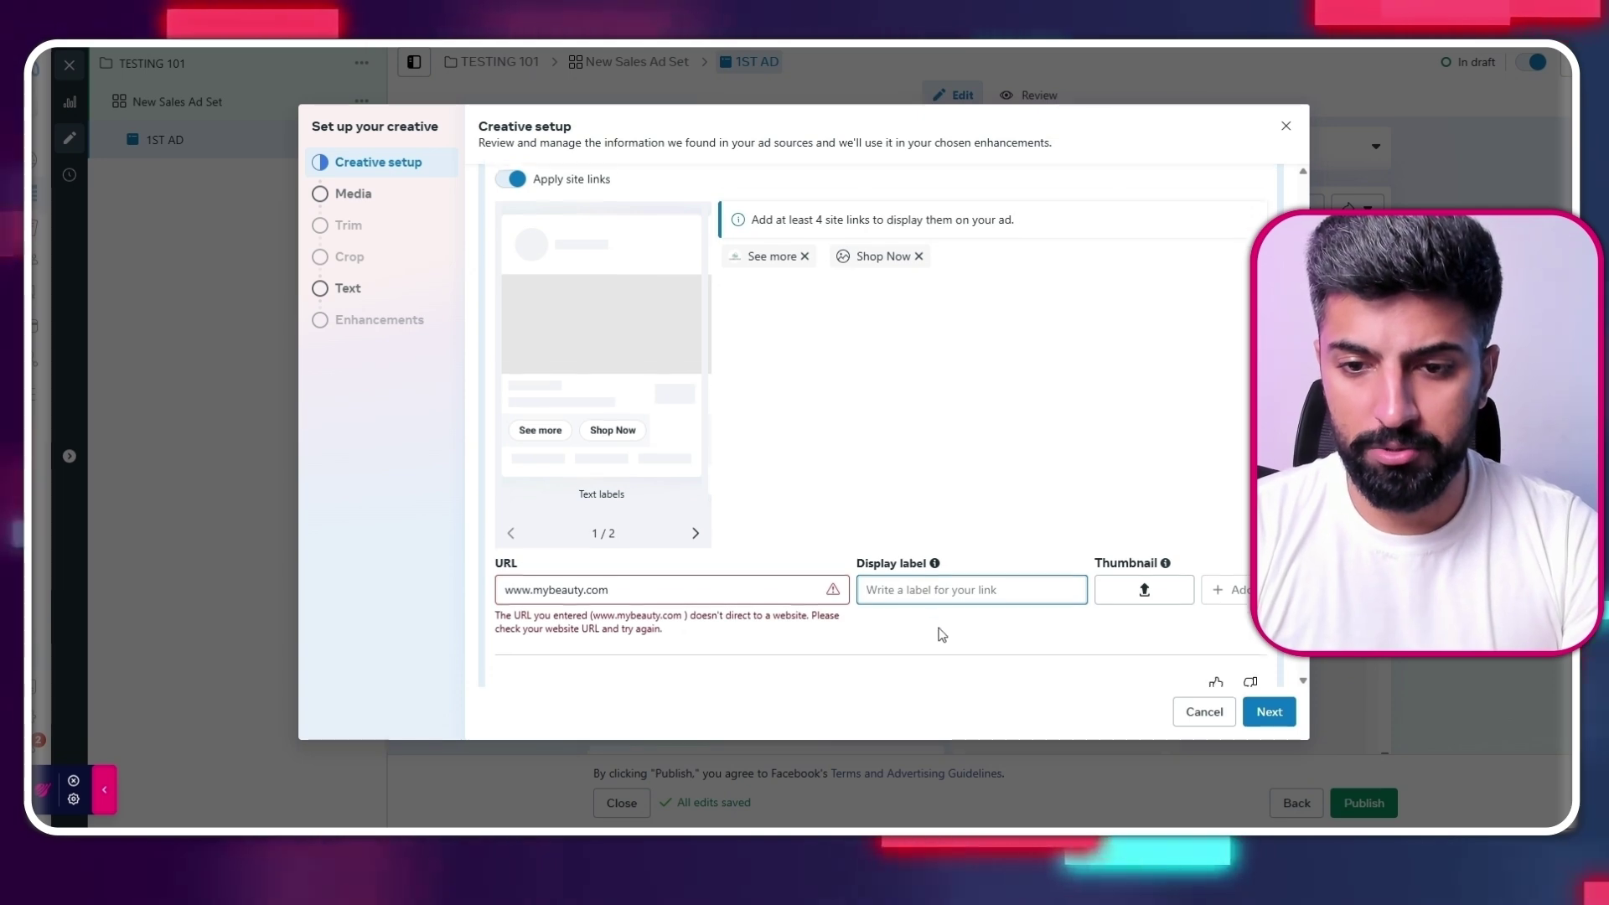
scroll(941, 634, down, 1)
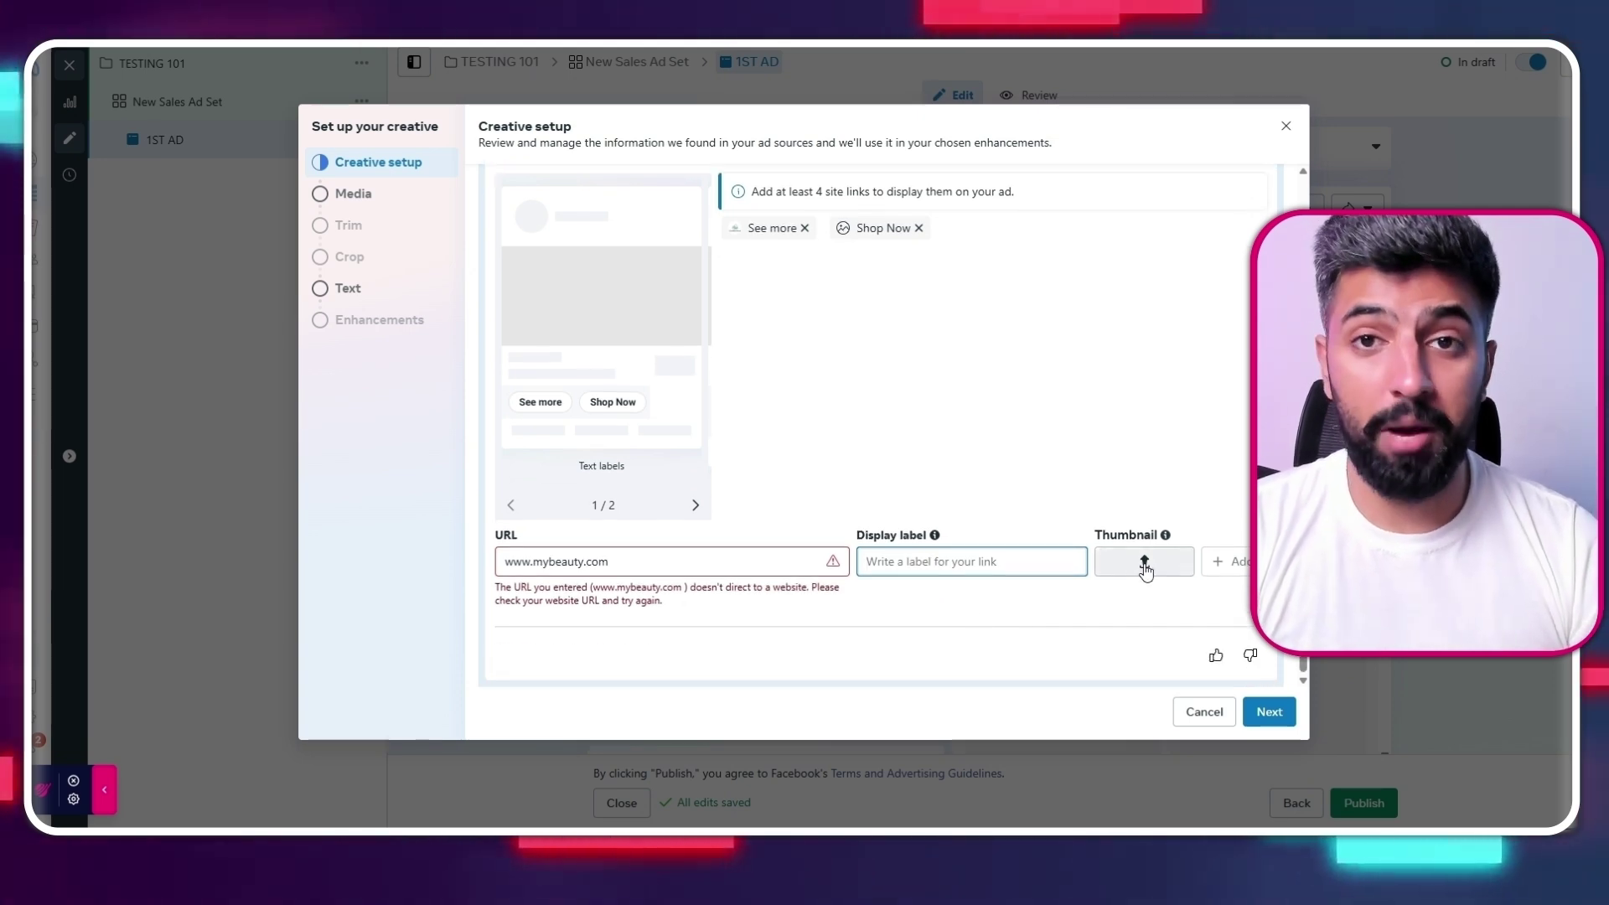
click(1145, 563)
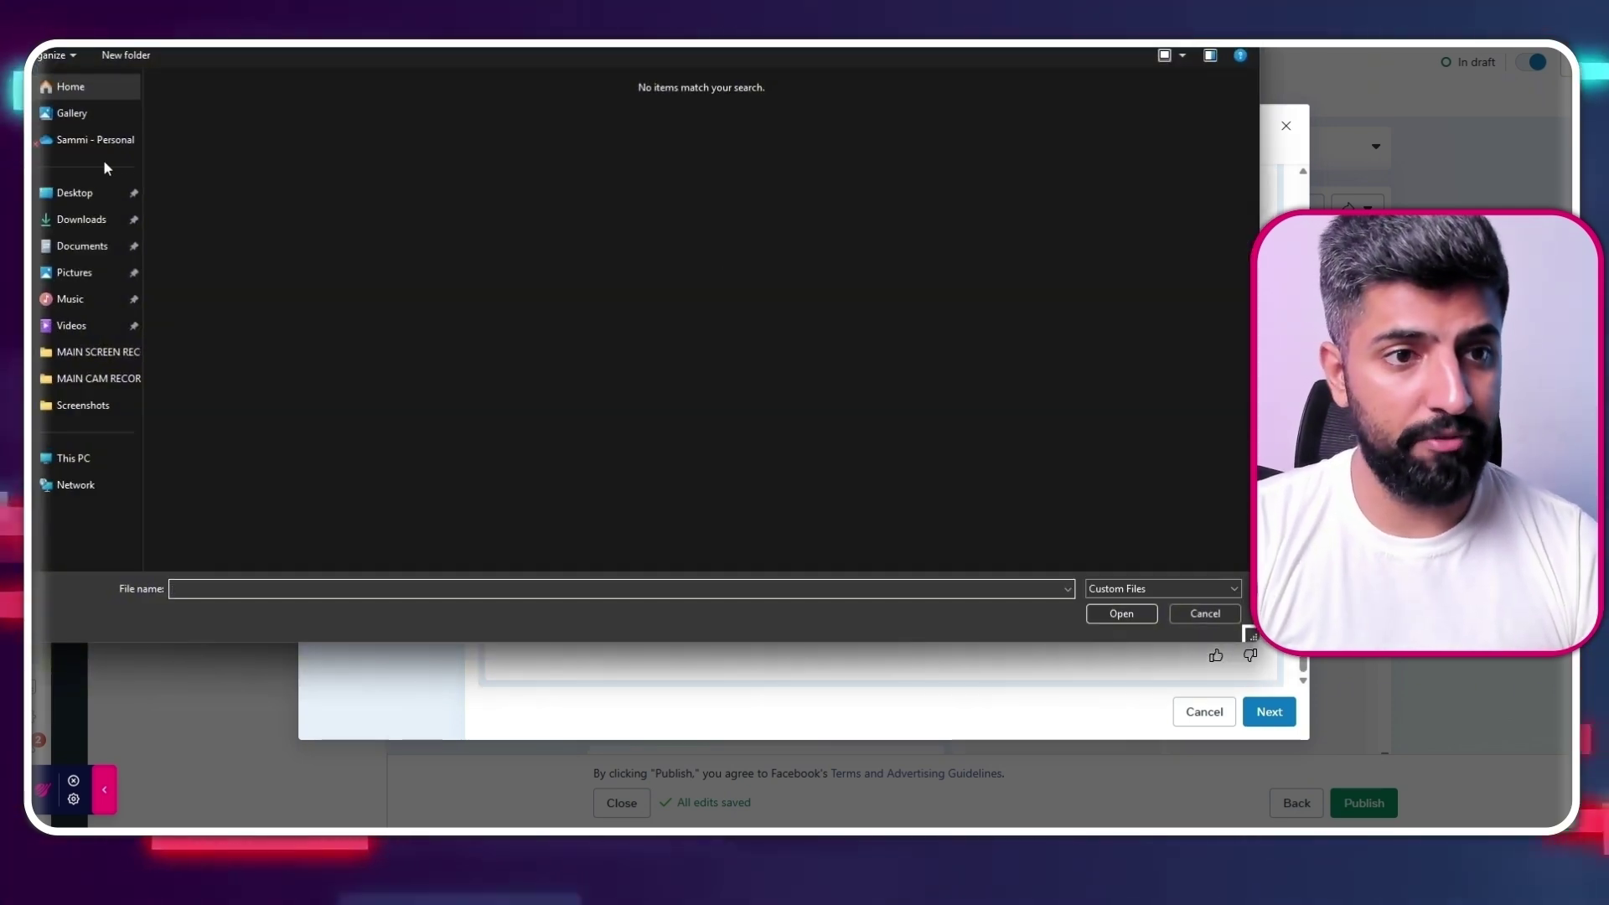
click(1220, 612)
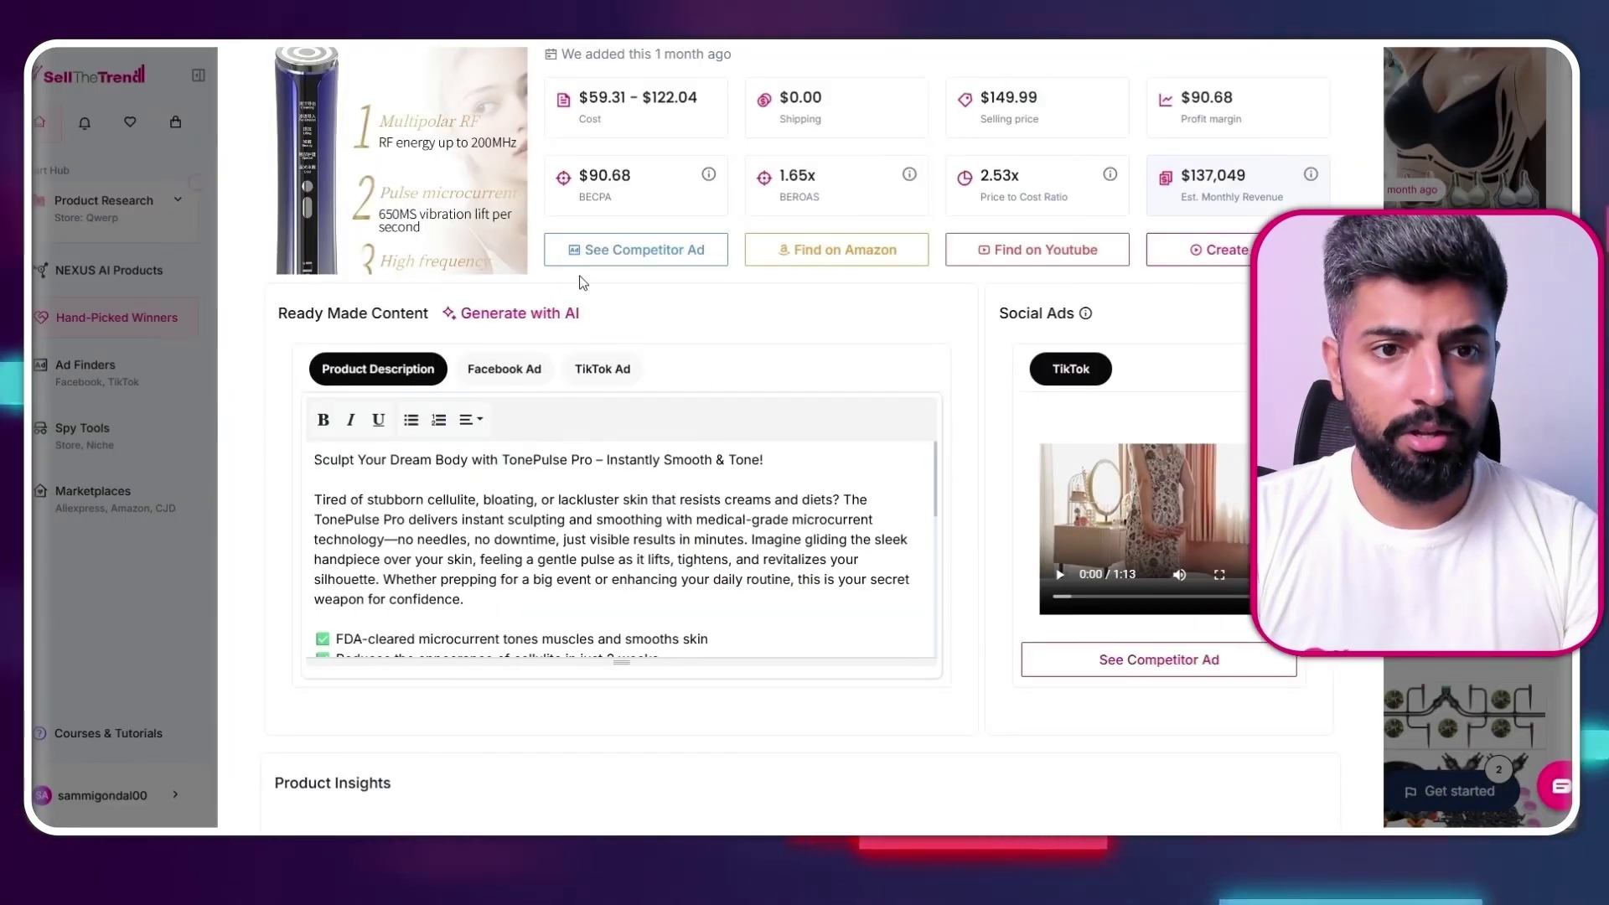
Save the TonePulse Pro product image from Sell The Trend to the Desktop as a JPEG named thumb
scroll(583, 282, up, 2)
right_click(432, 277)
key(Escape)
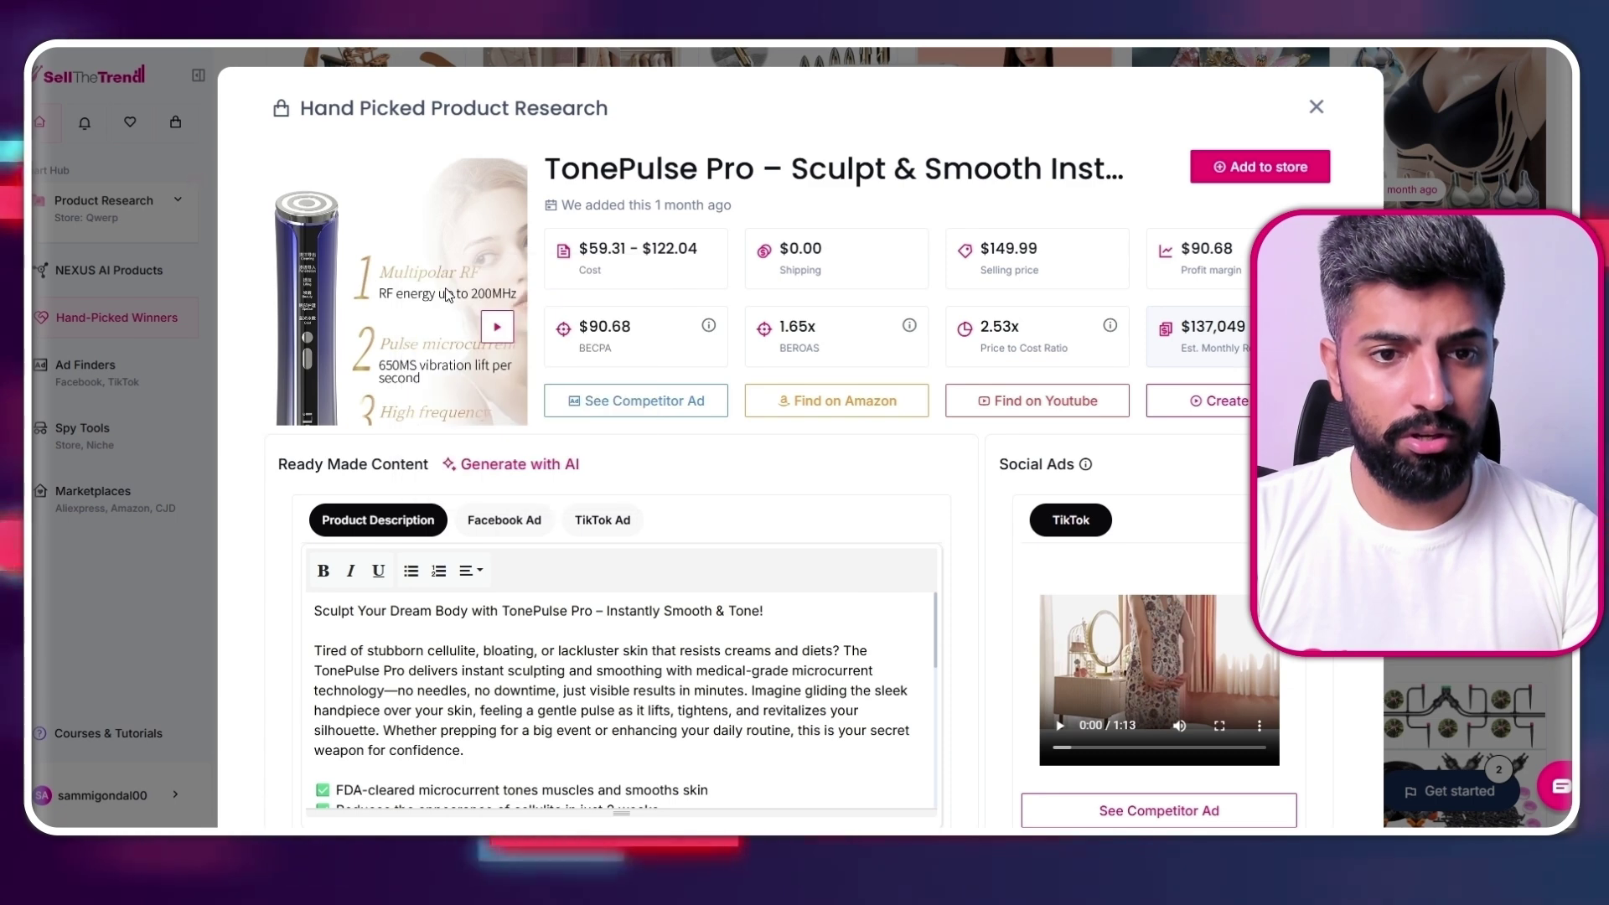
right_click(432, 289)
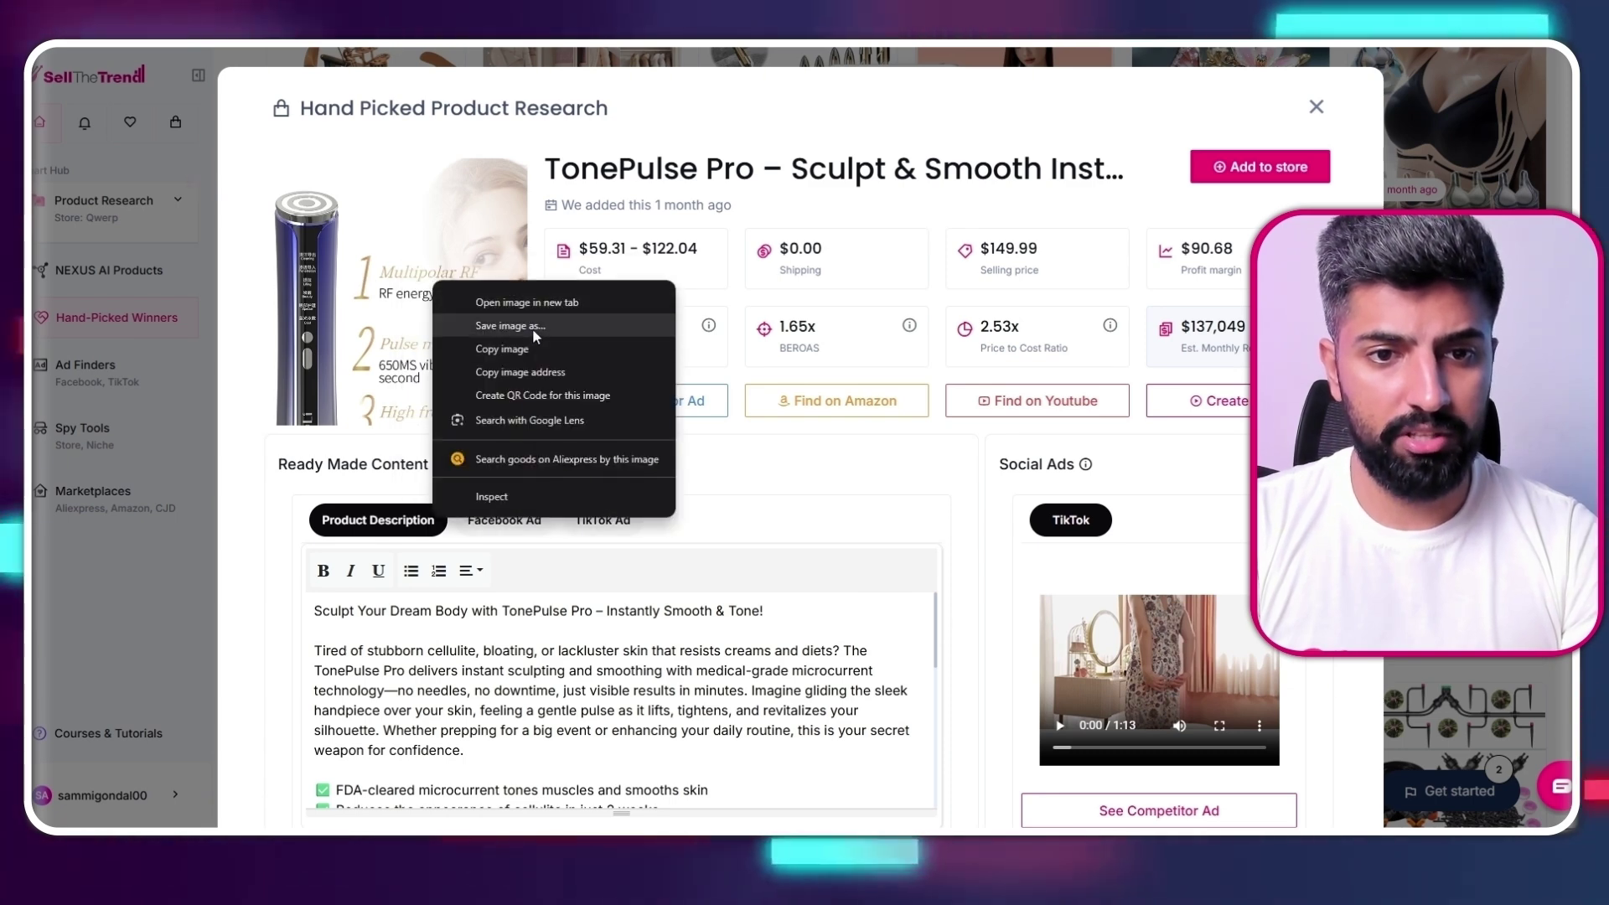
click(710, 355)
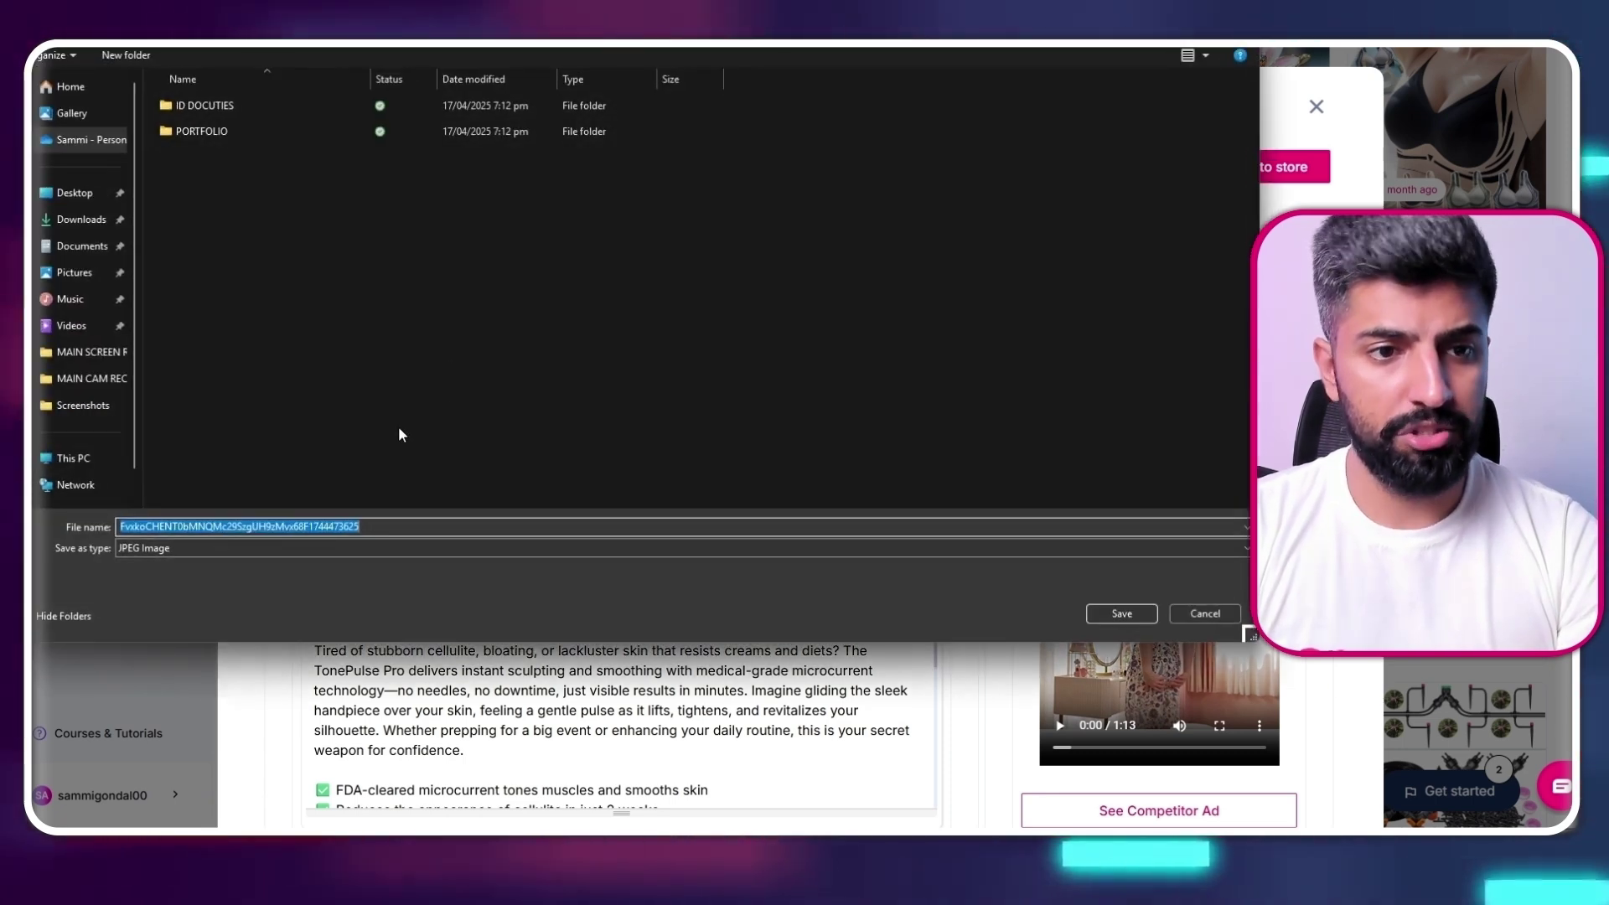
text(thumb)
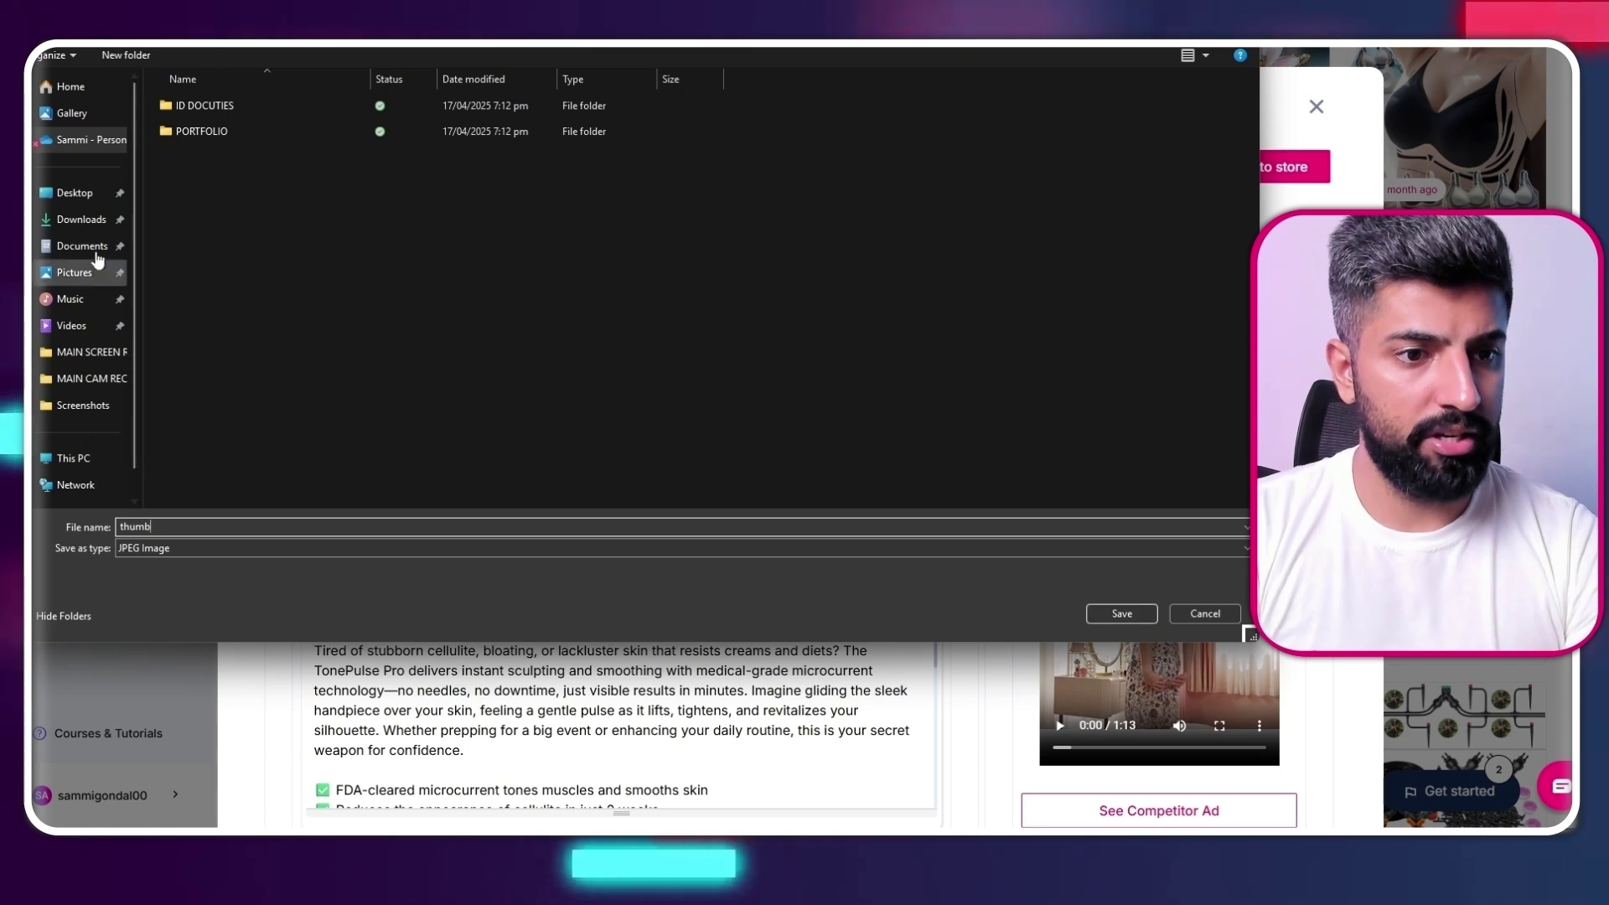
click(75, 194)
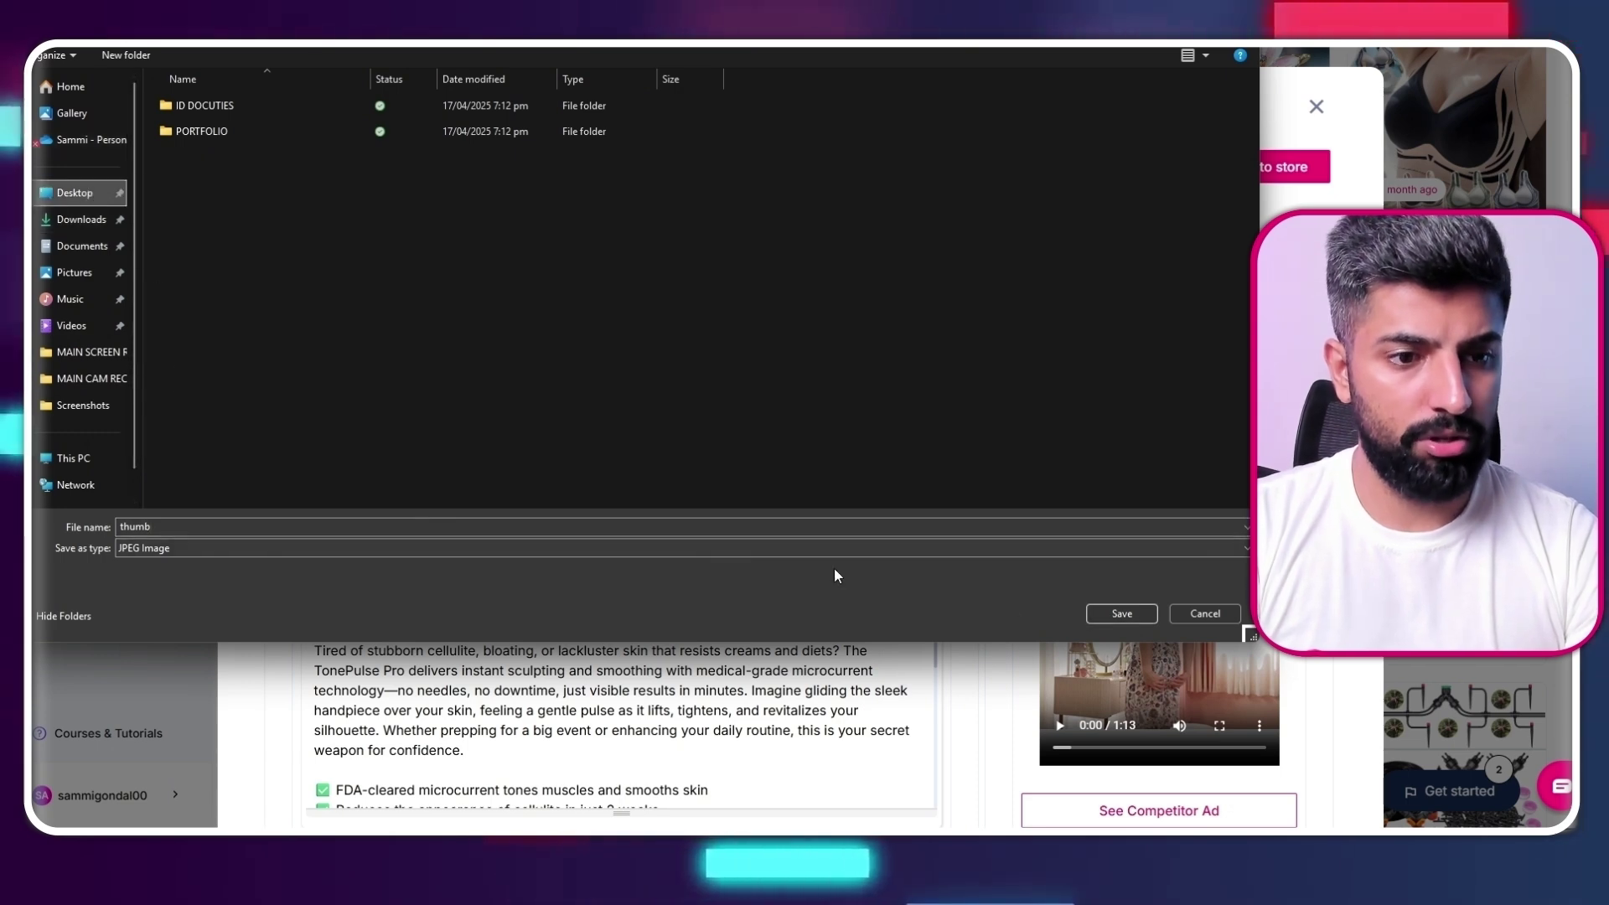
click(1121, 613)
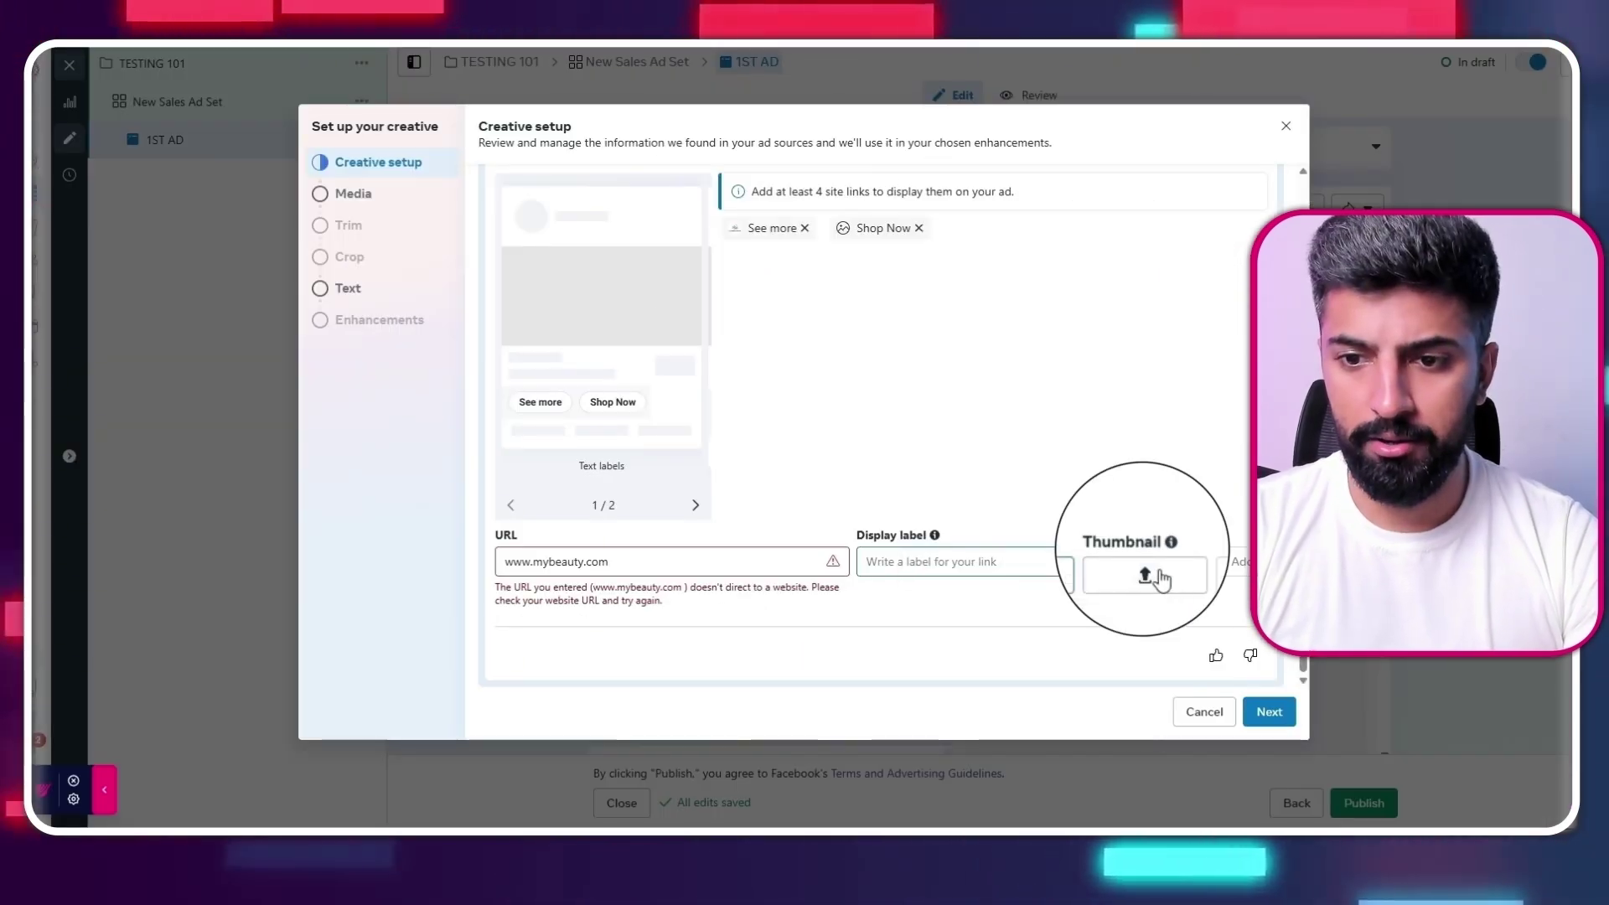
Switch to Ads Manager and upload the thumb image from the Desktop as the new site link's thumbnail
click(1155, 573)
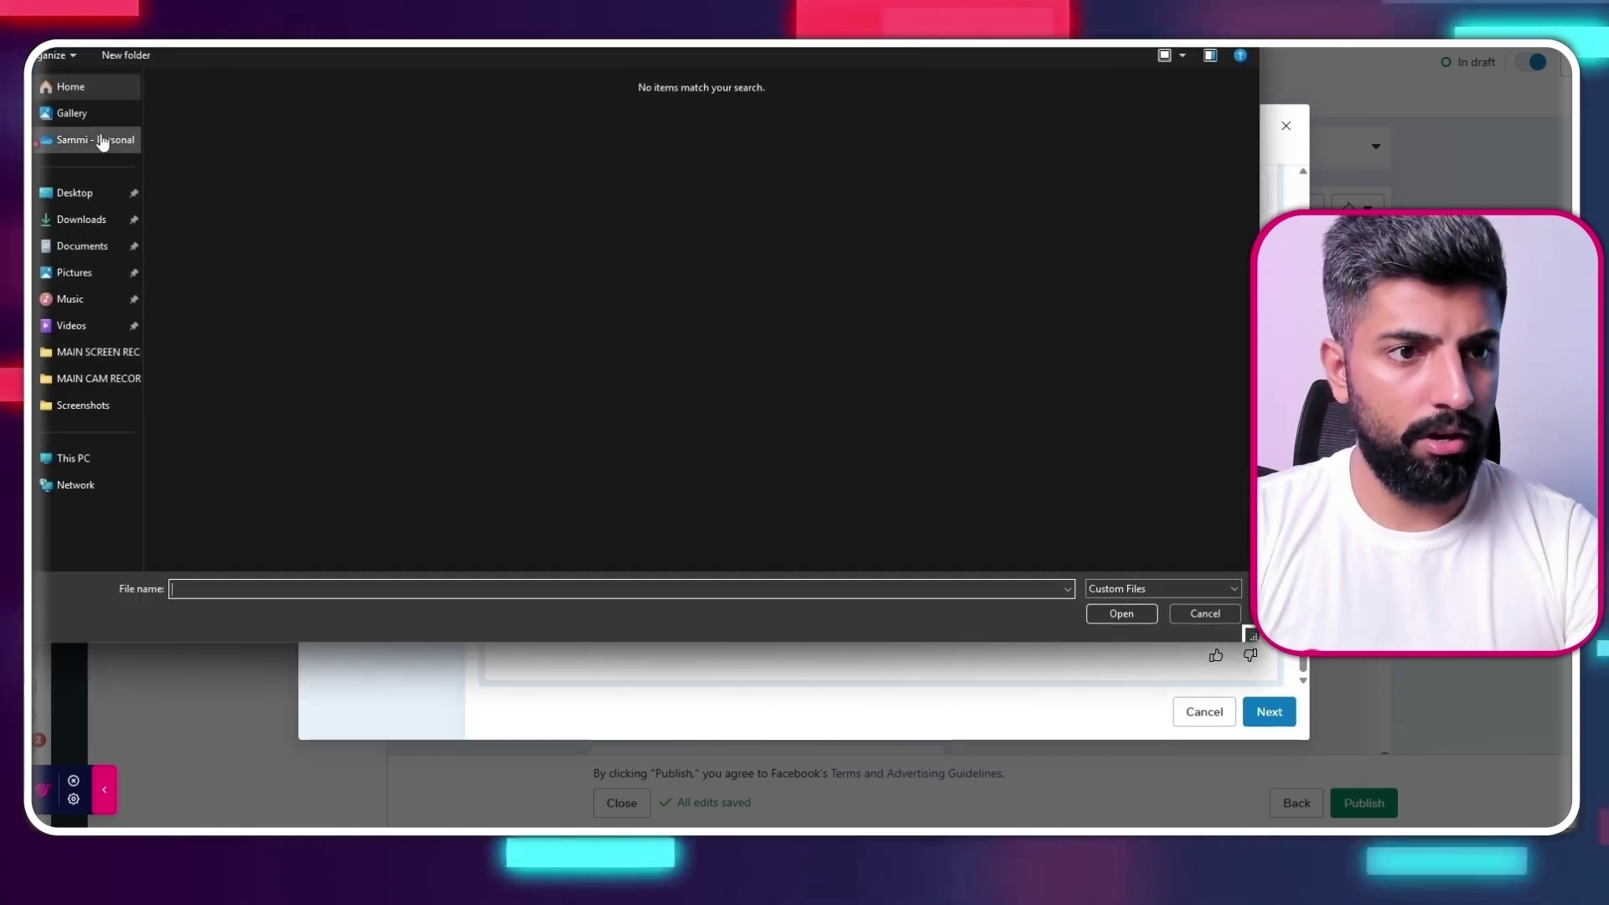
click(77, 194)
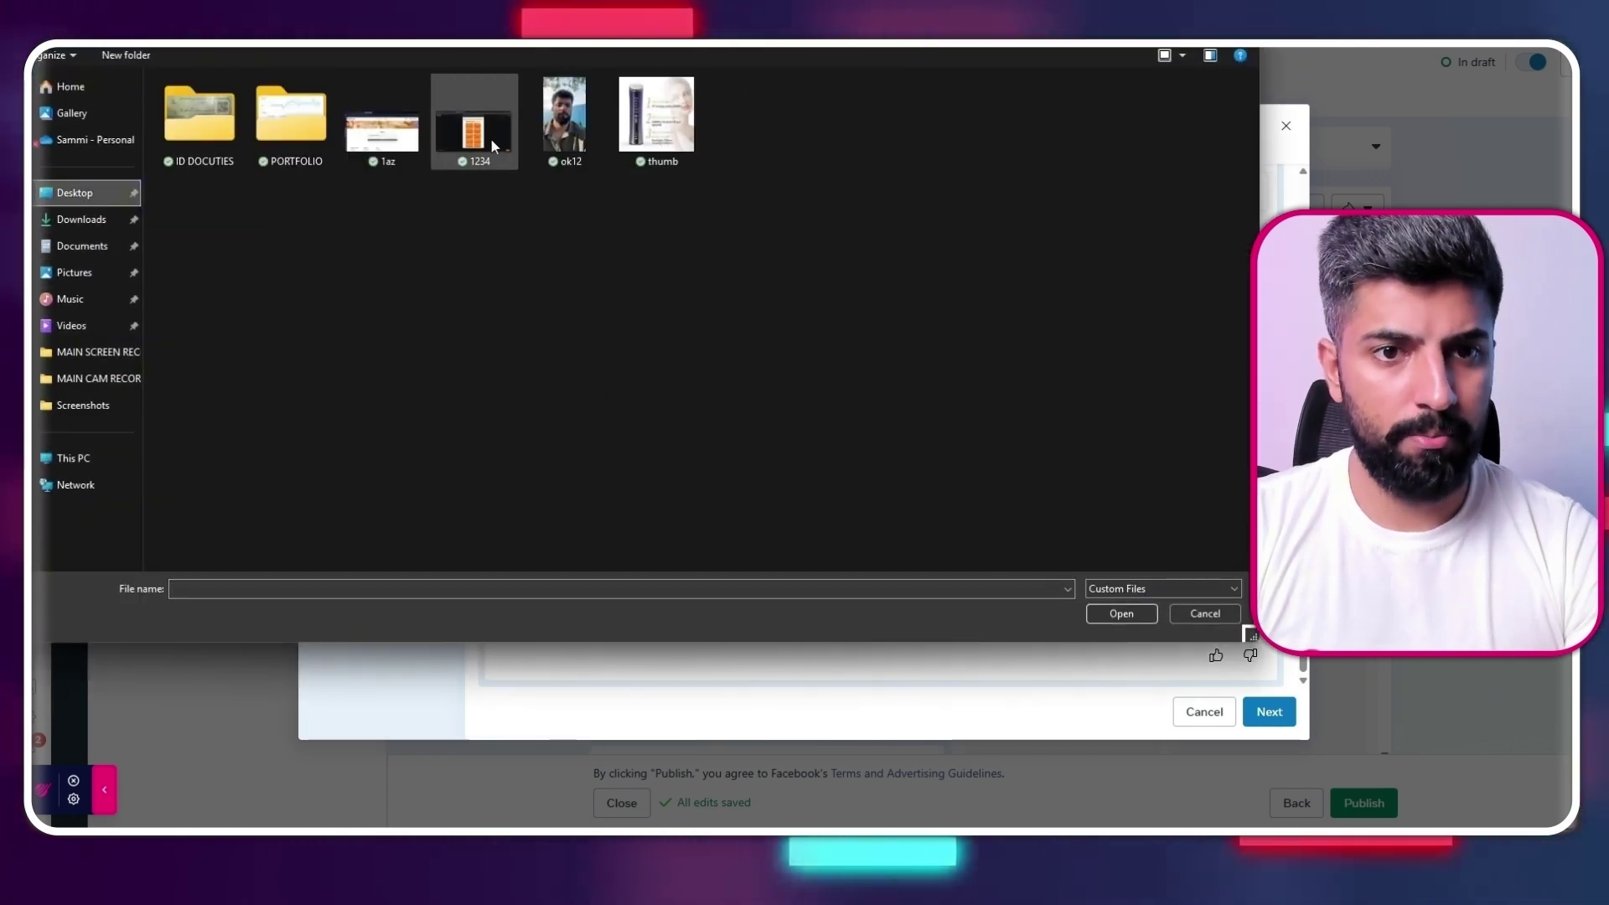
click(650, 117)
click(1136, 613)
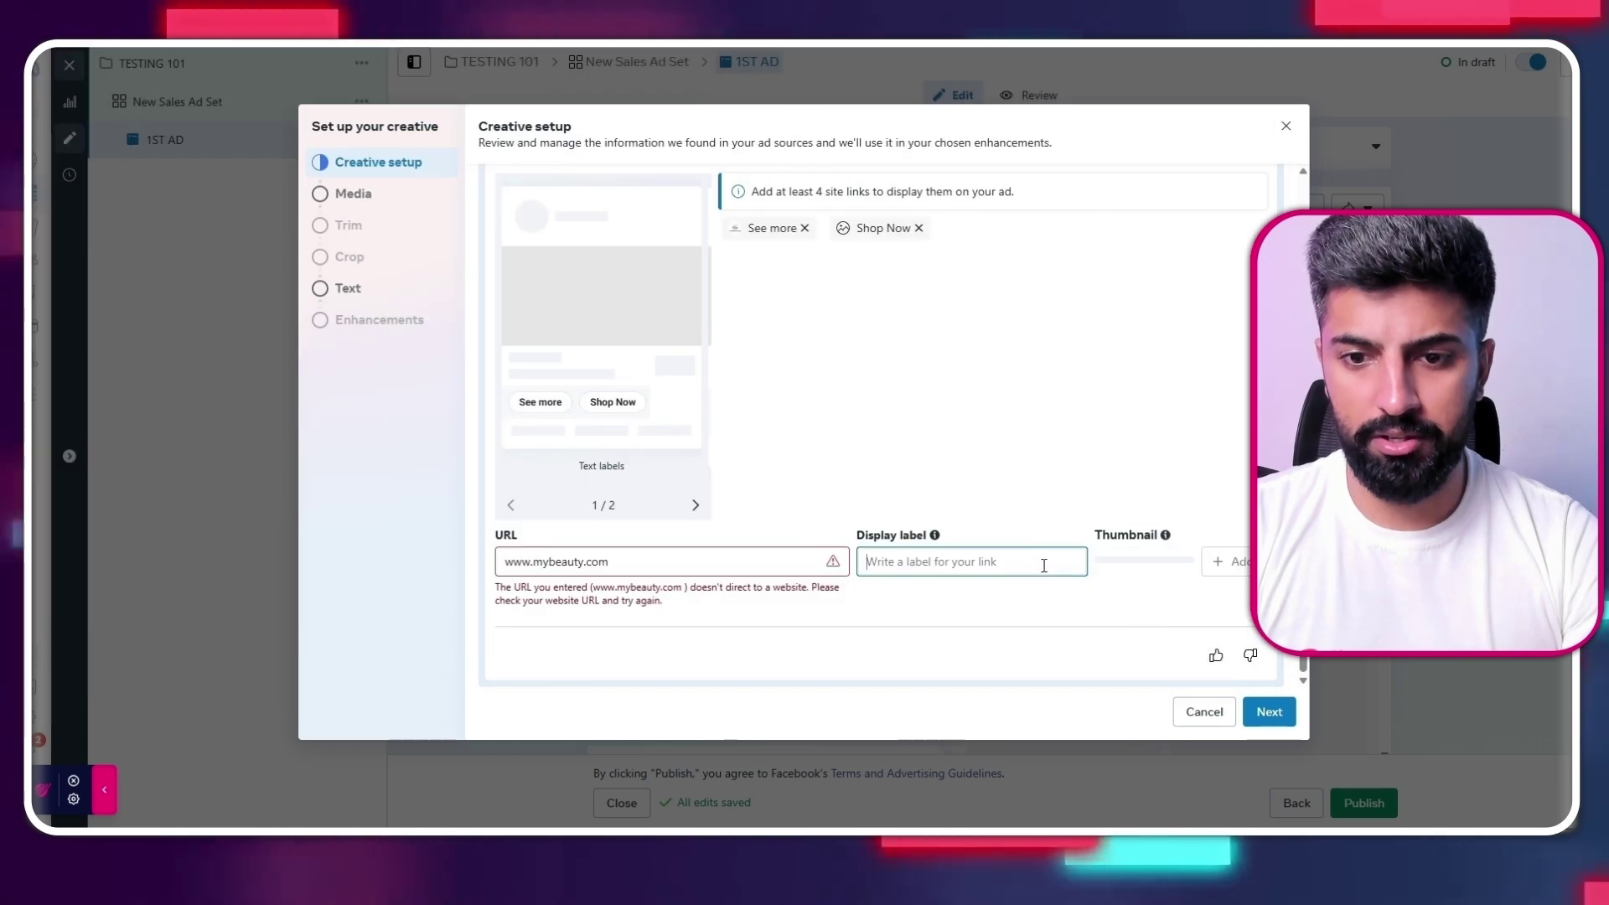
mouse_move(1158, 520)
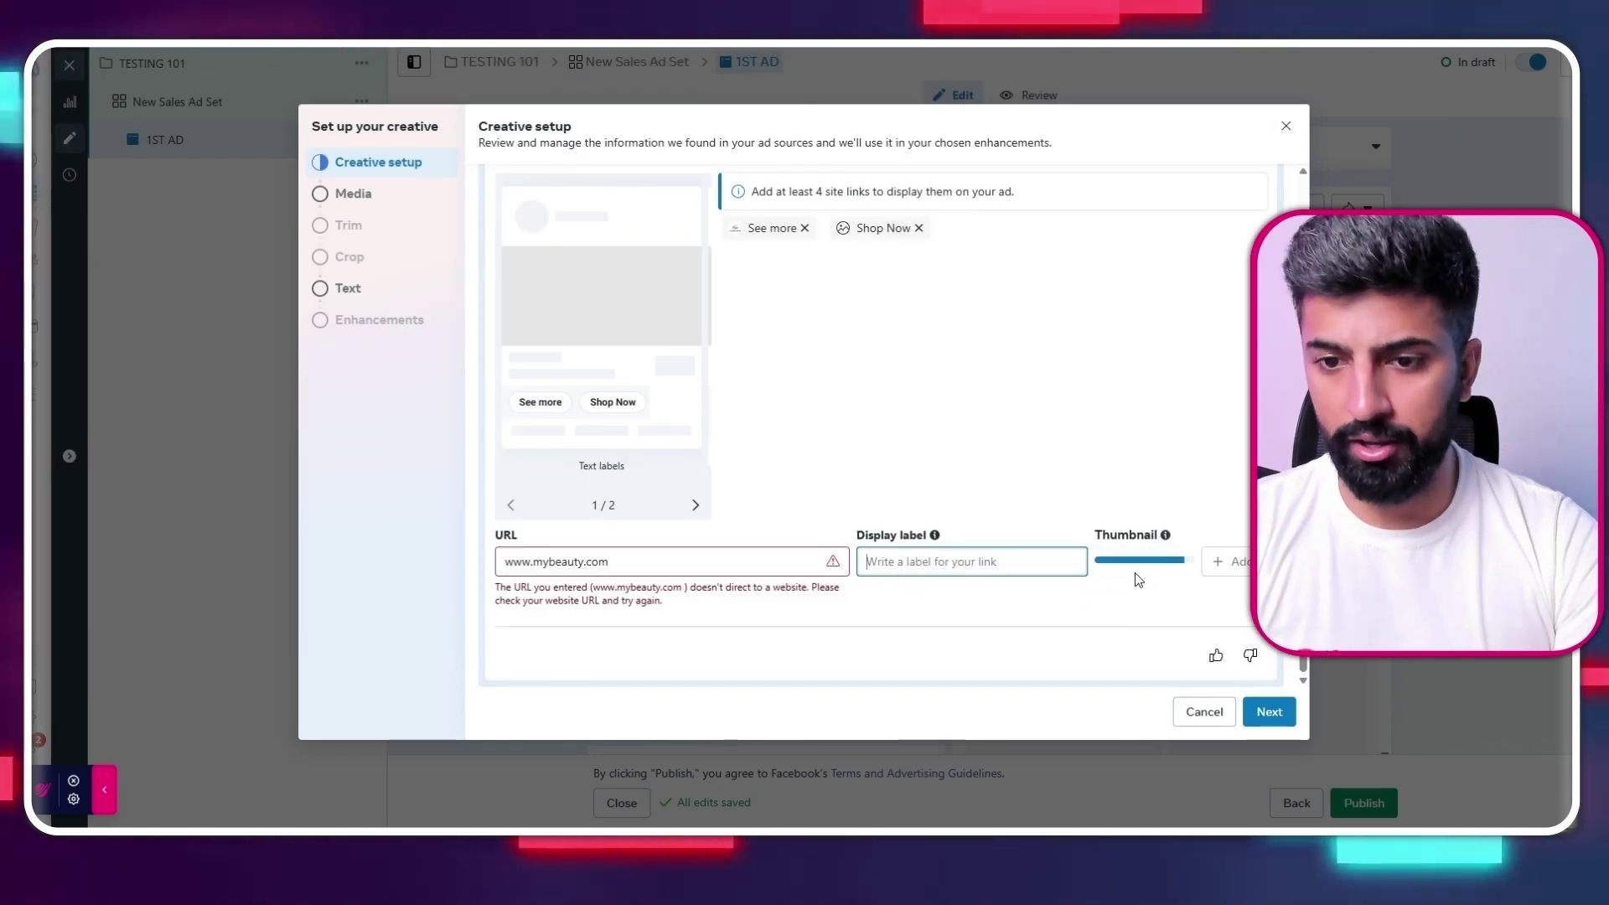
scroll(840, 348, up, 3)
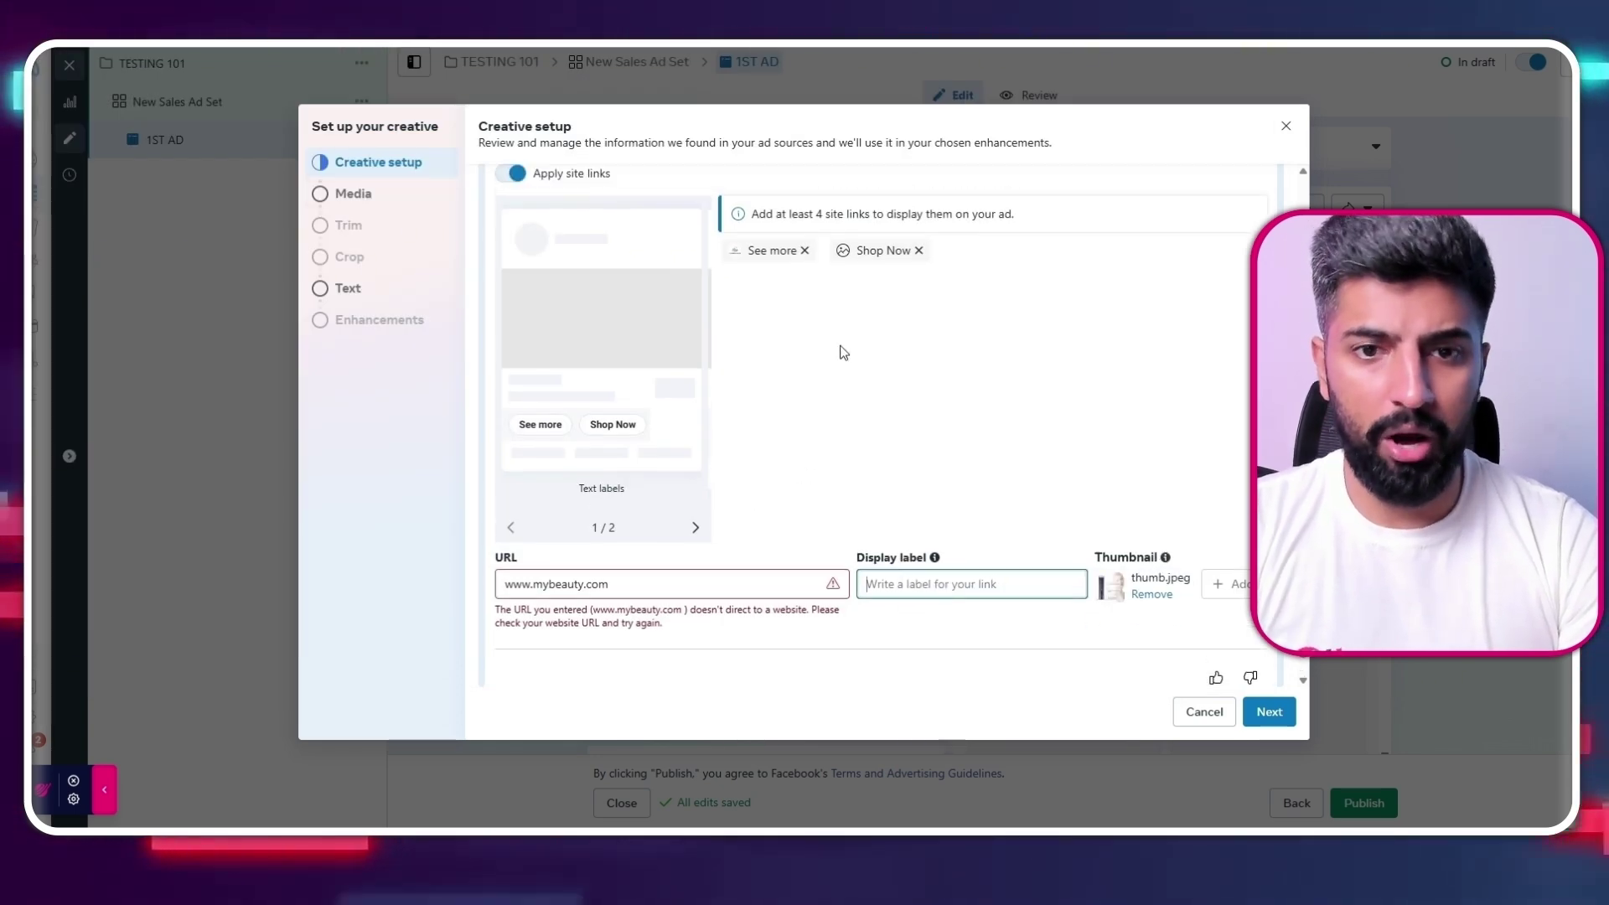
scroll(838, 335, down, 3)
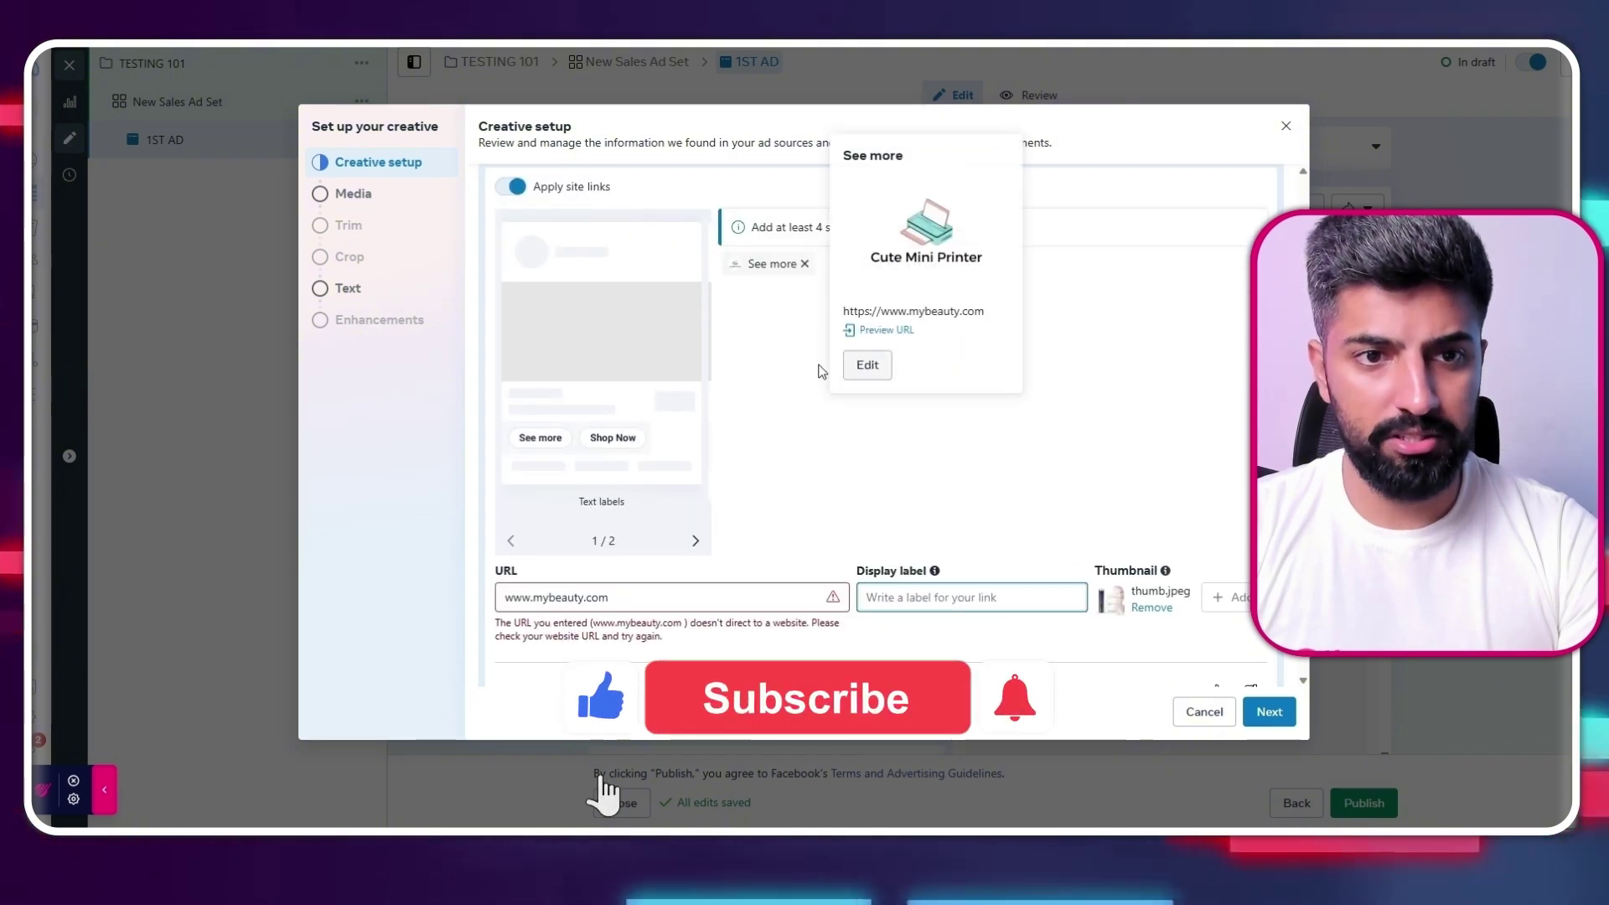
Upload the red folding chair video whose name starts with F5AWO34TK from Downloads as the ad's media
click(353, 192)
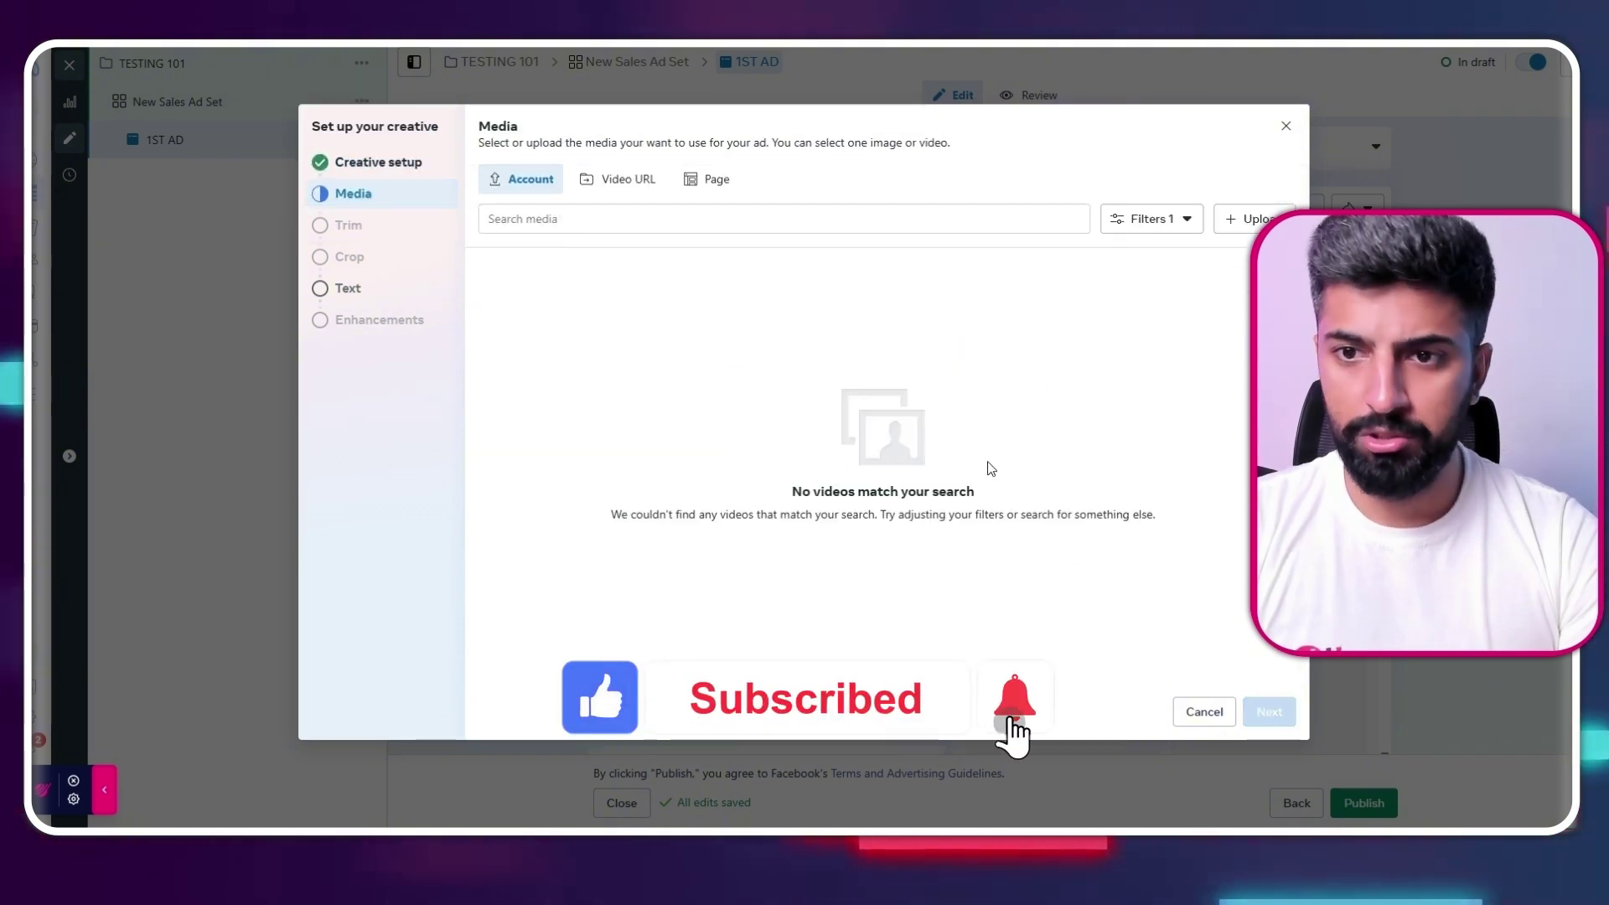
click(1254, 219)
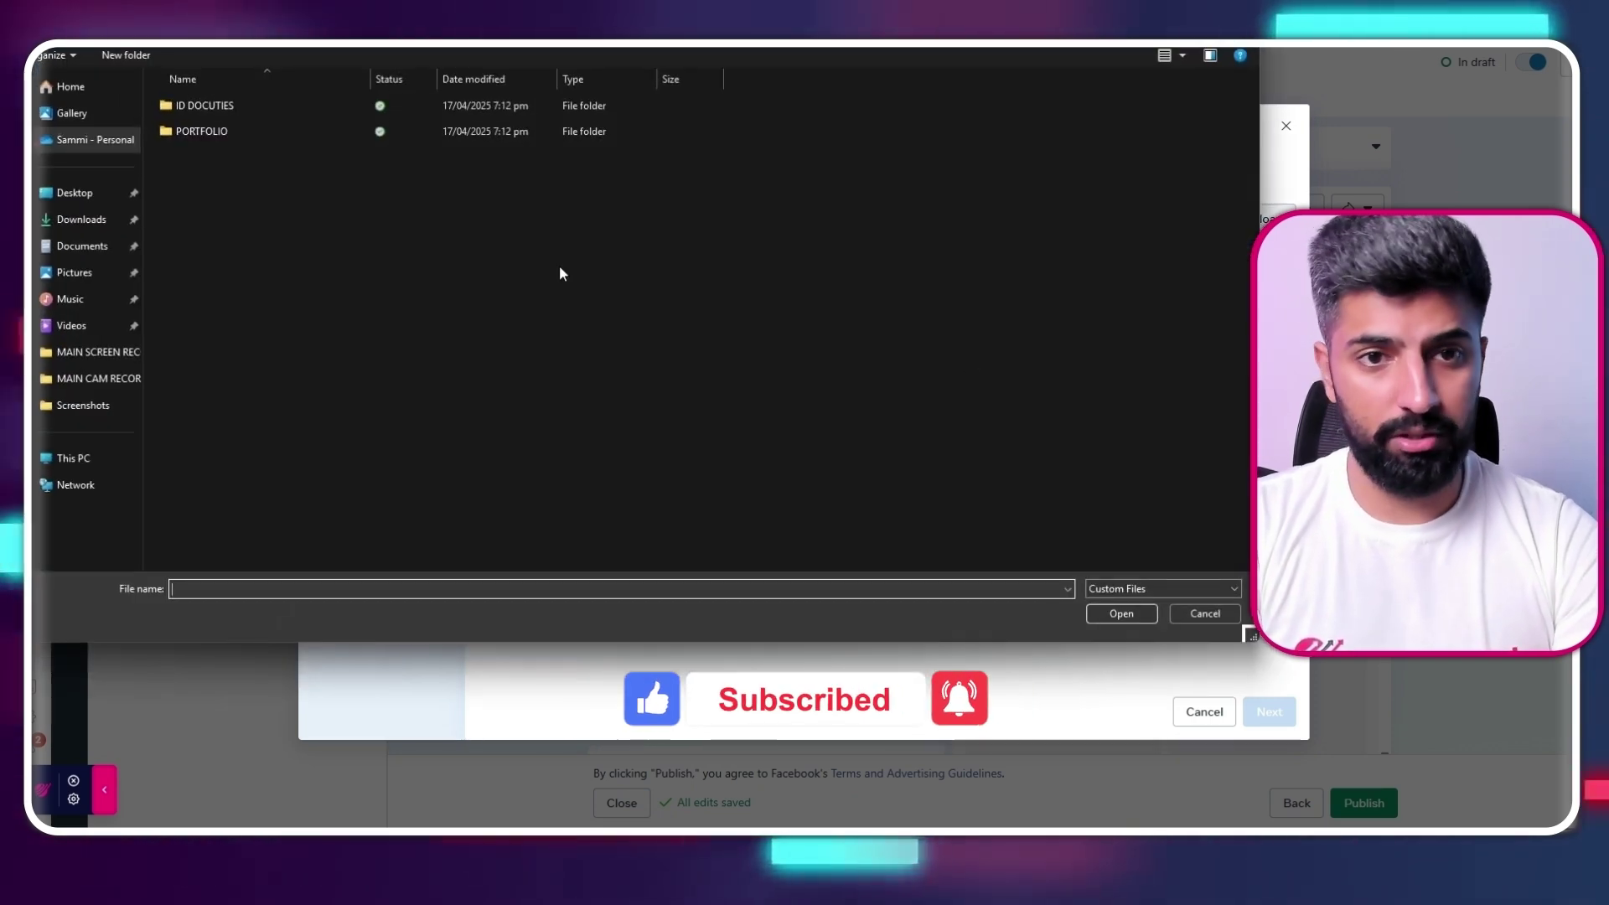
click(109, 222)
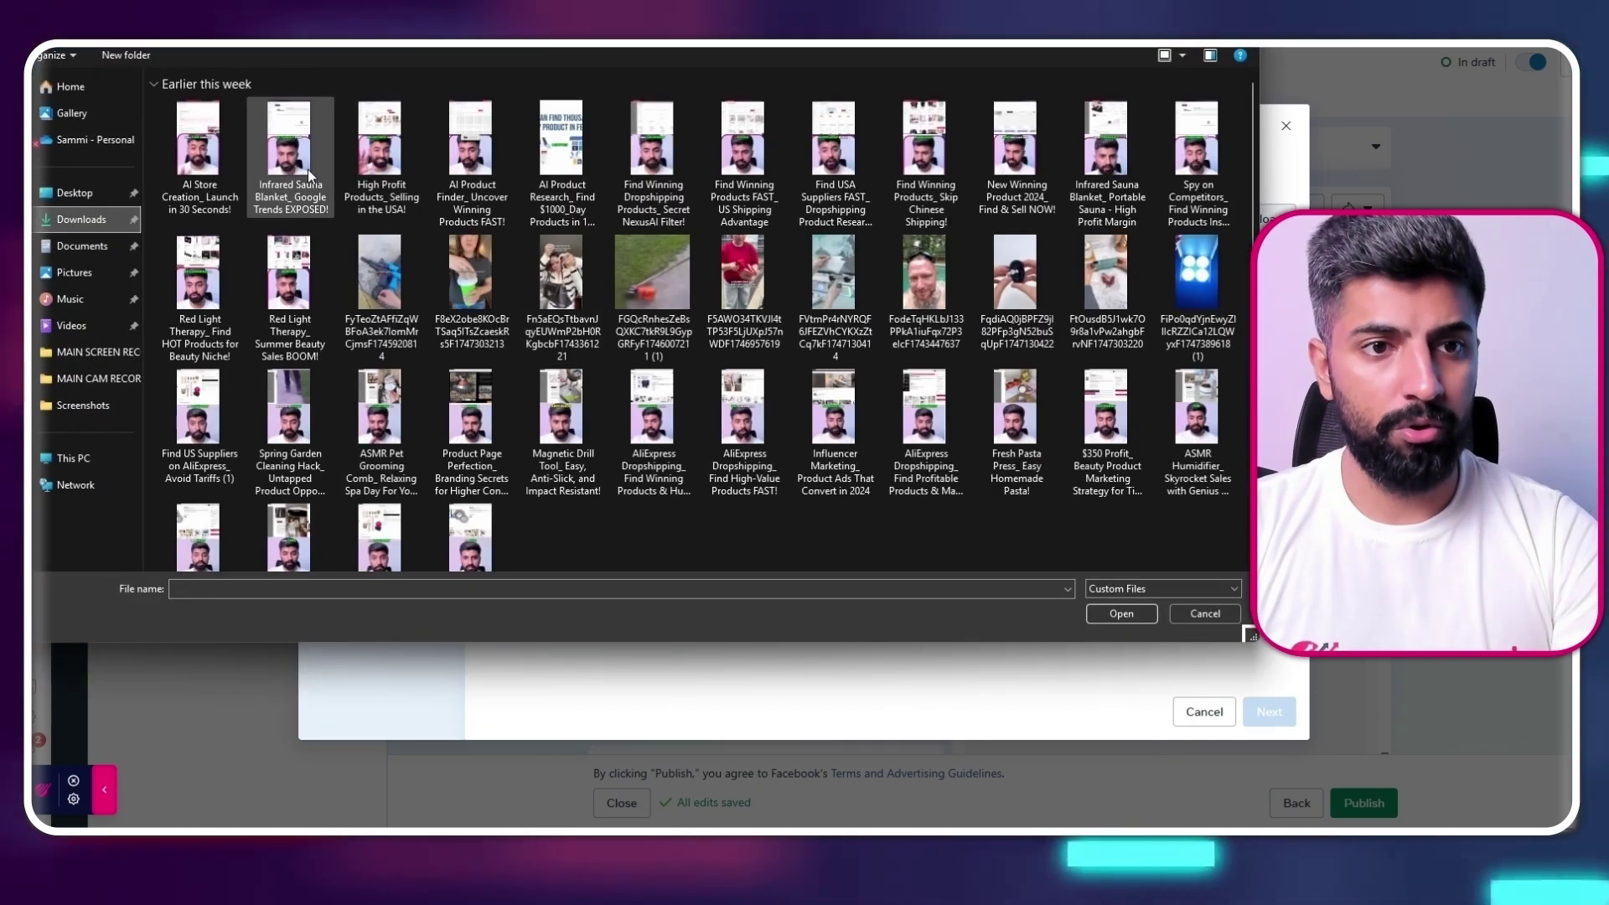
scroll(704, 290, down, 3)
scroll(737, 289, up, 3)
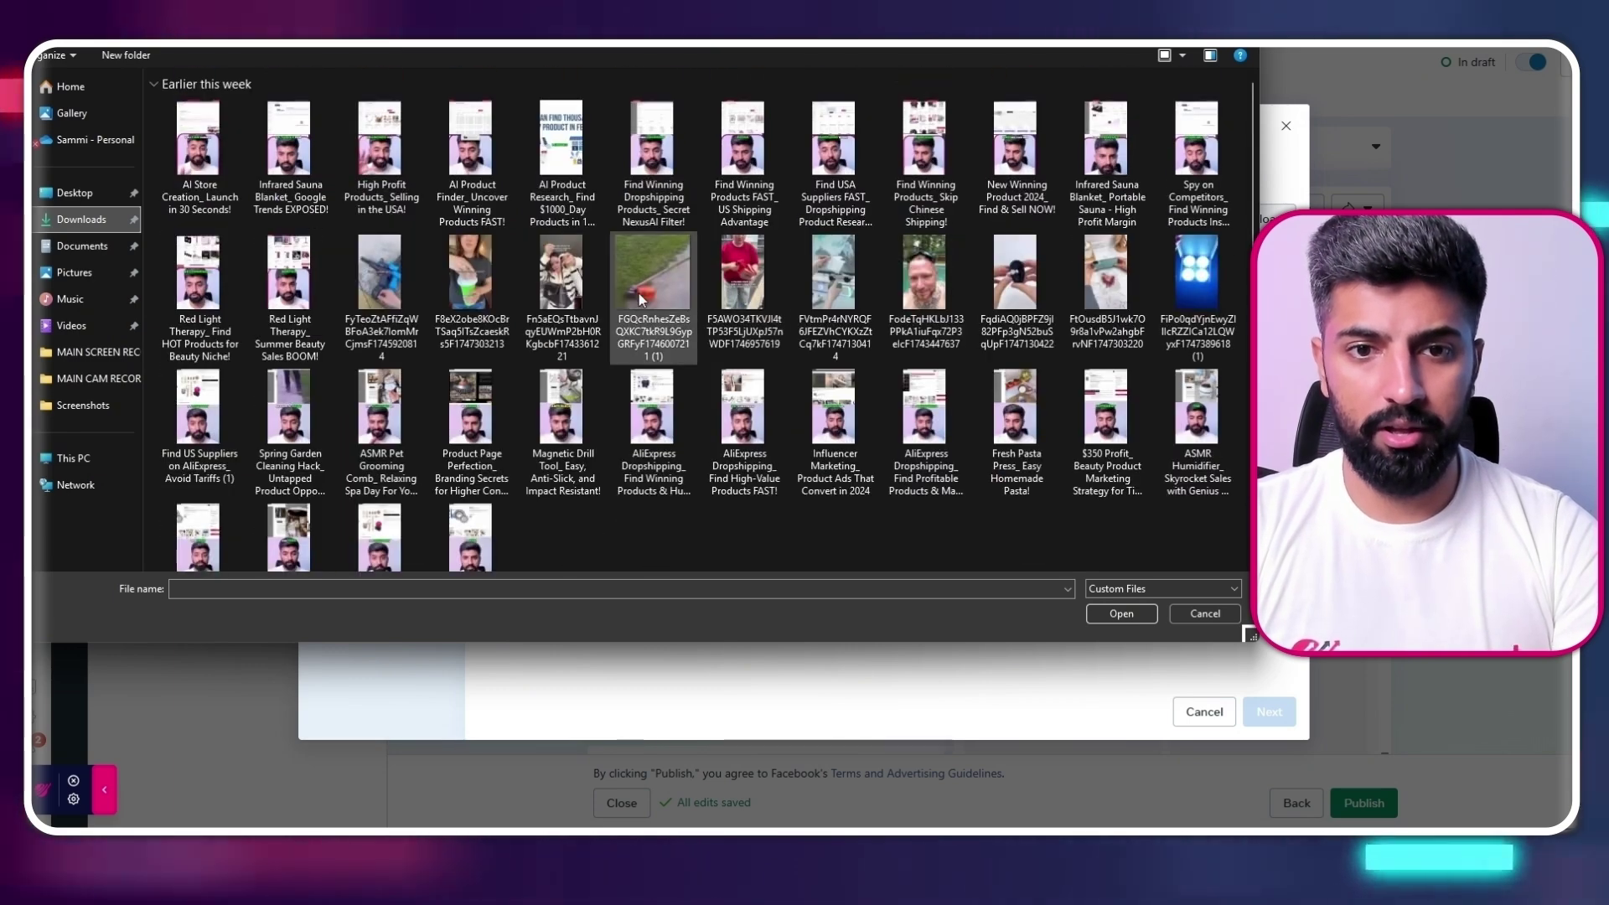
click(1124, 613)
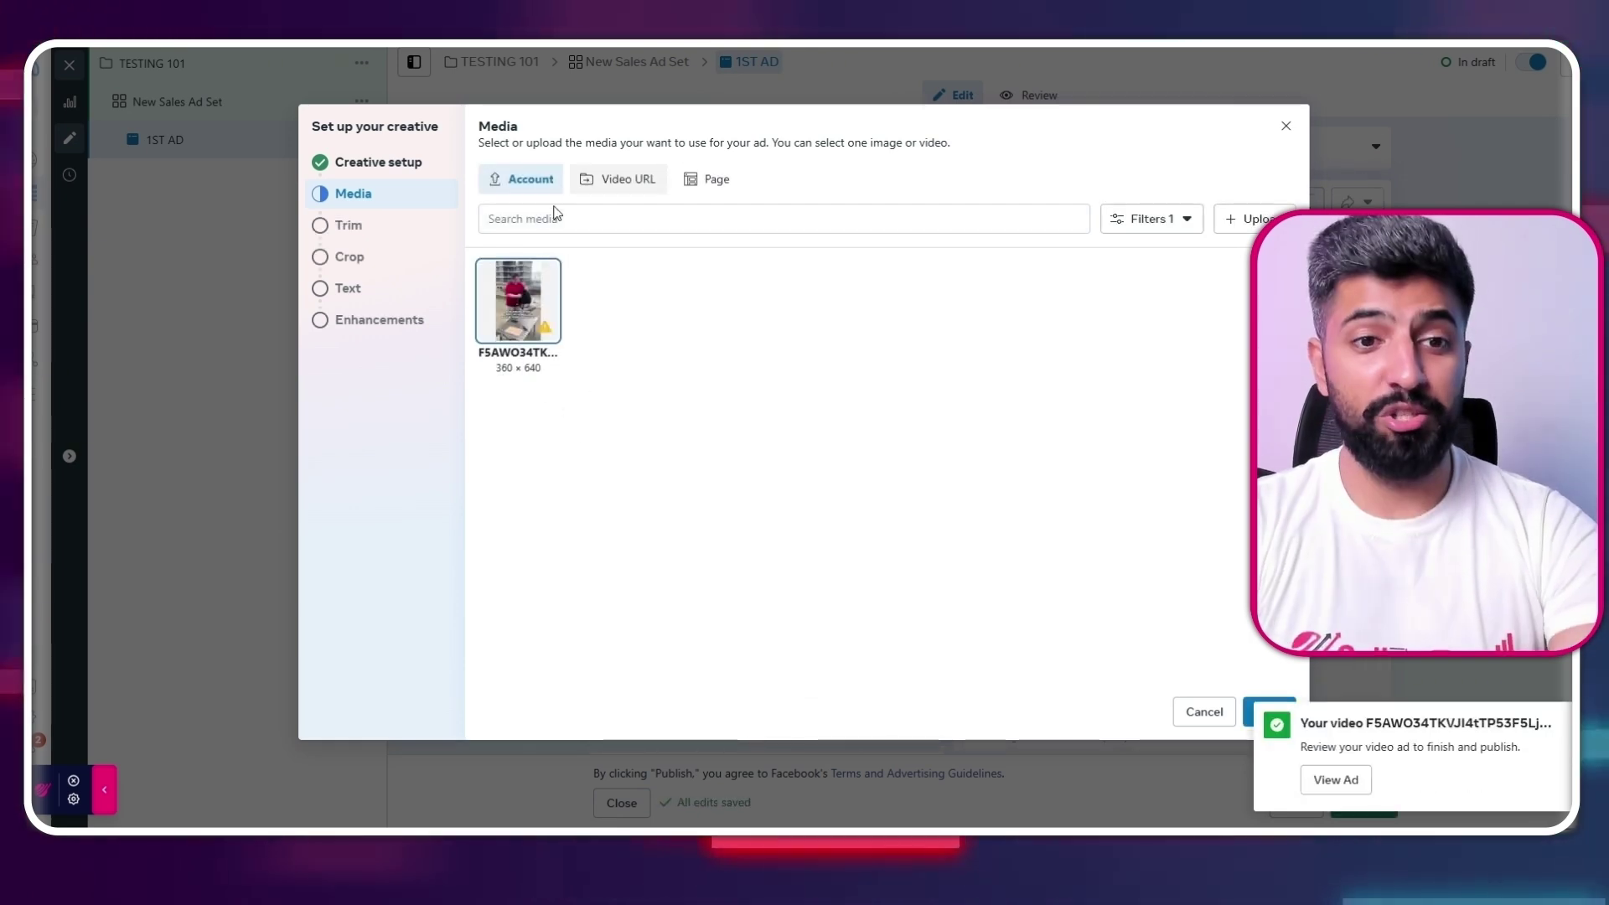
Trim the ad video to run from 00:00.00 to about 00:09.22 and continue to the placement crops
click(337, 226)
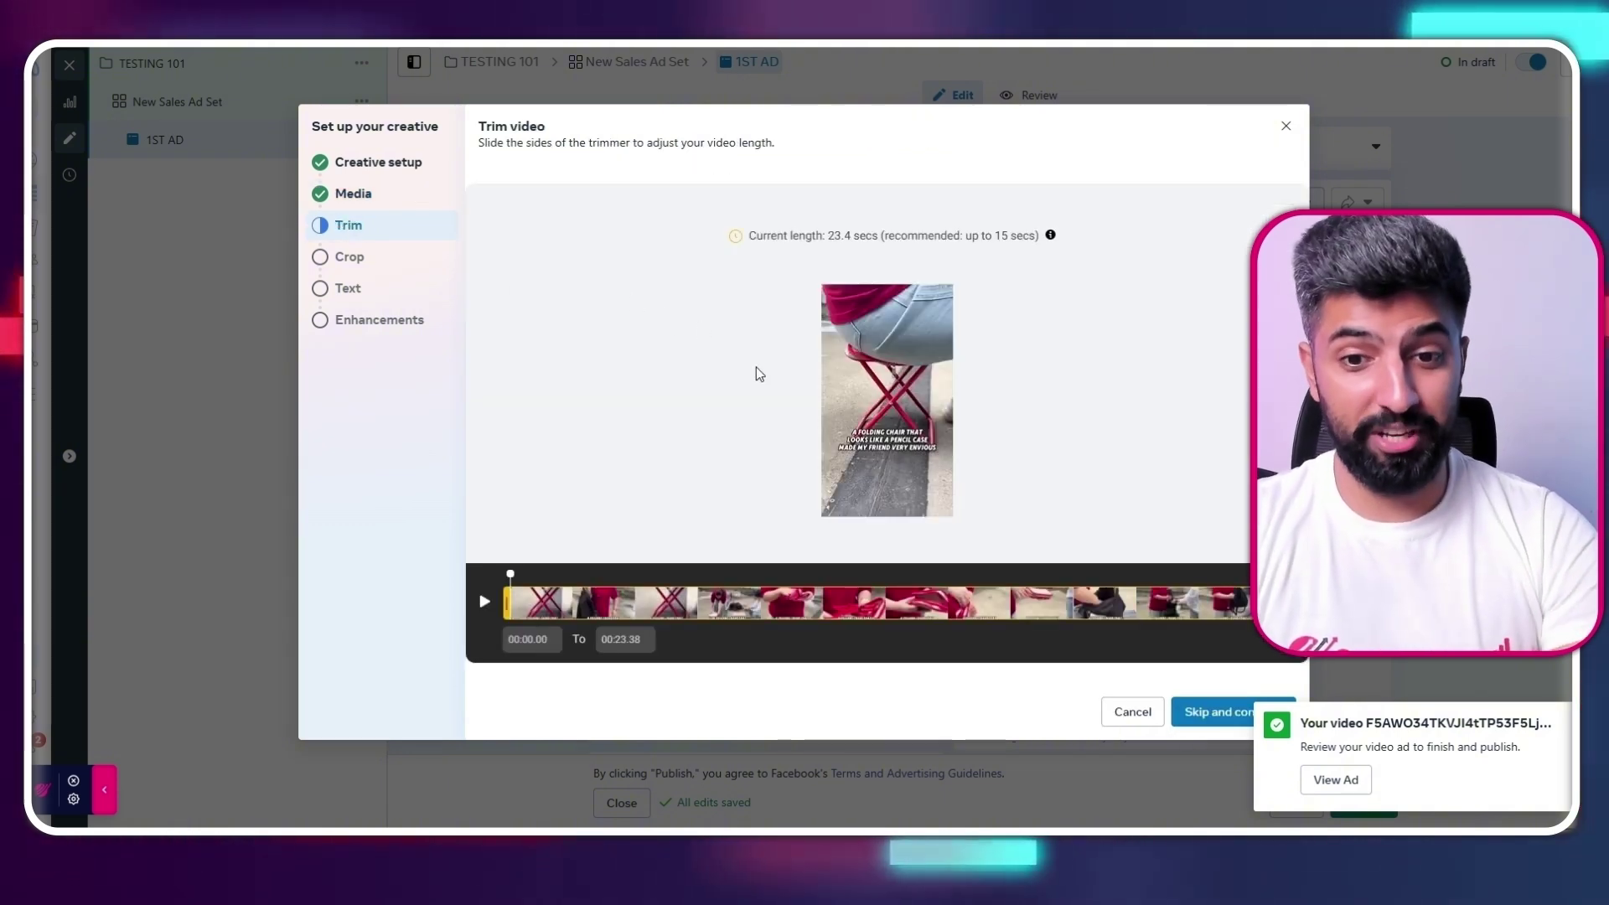
drag(1248, 602, 802, 604)
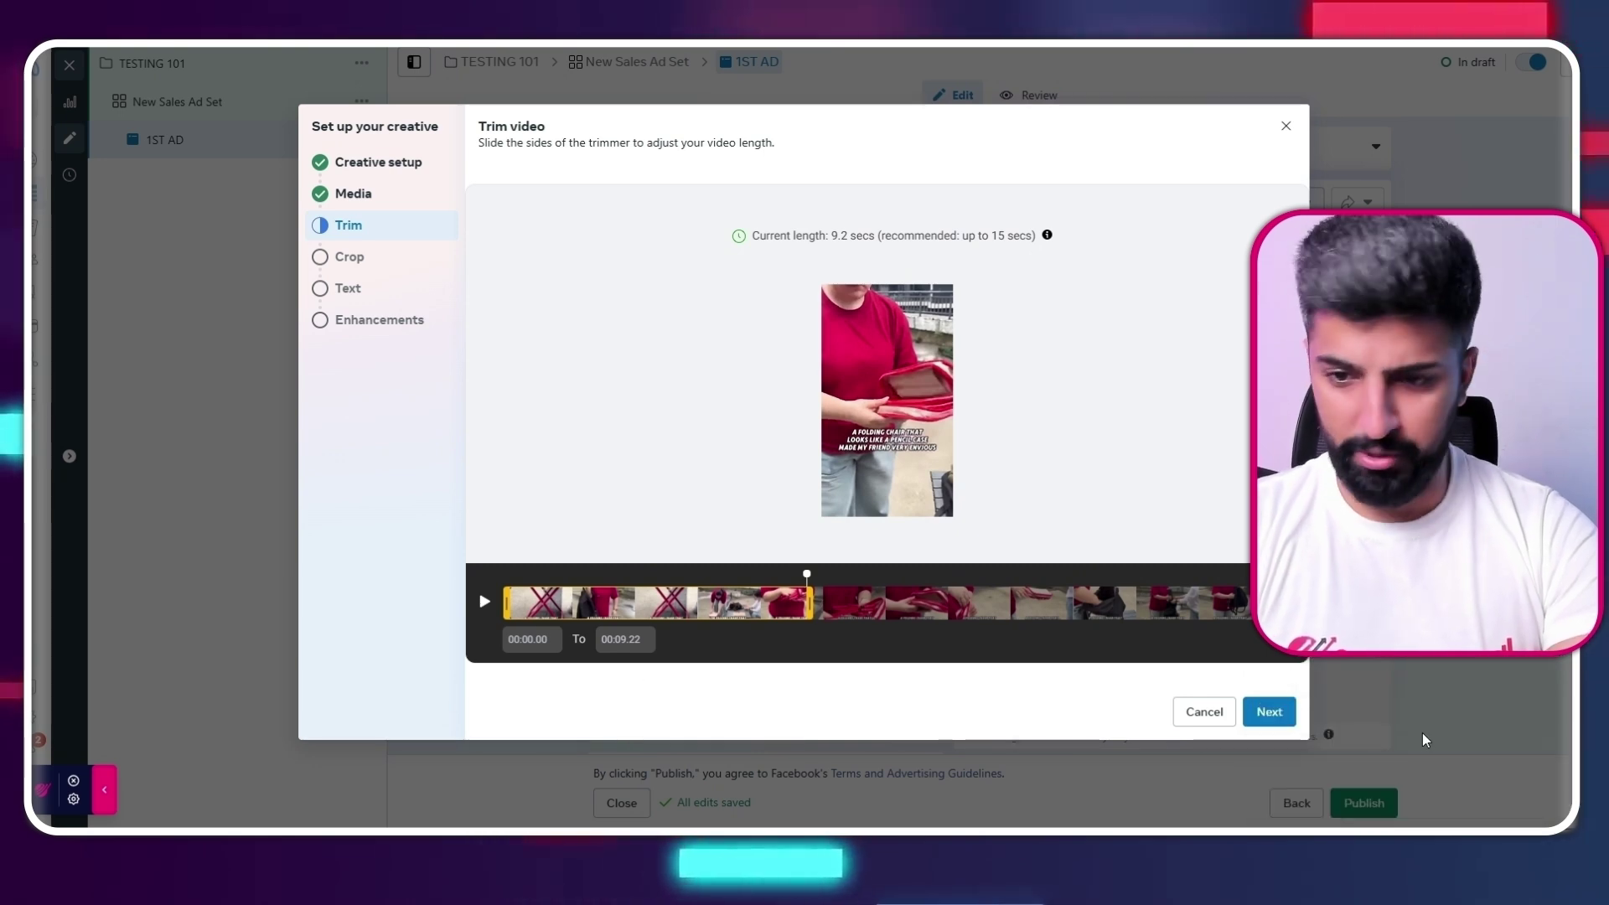
click(1268, 711)
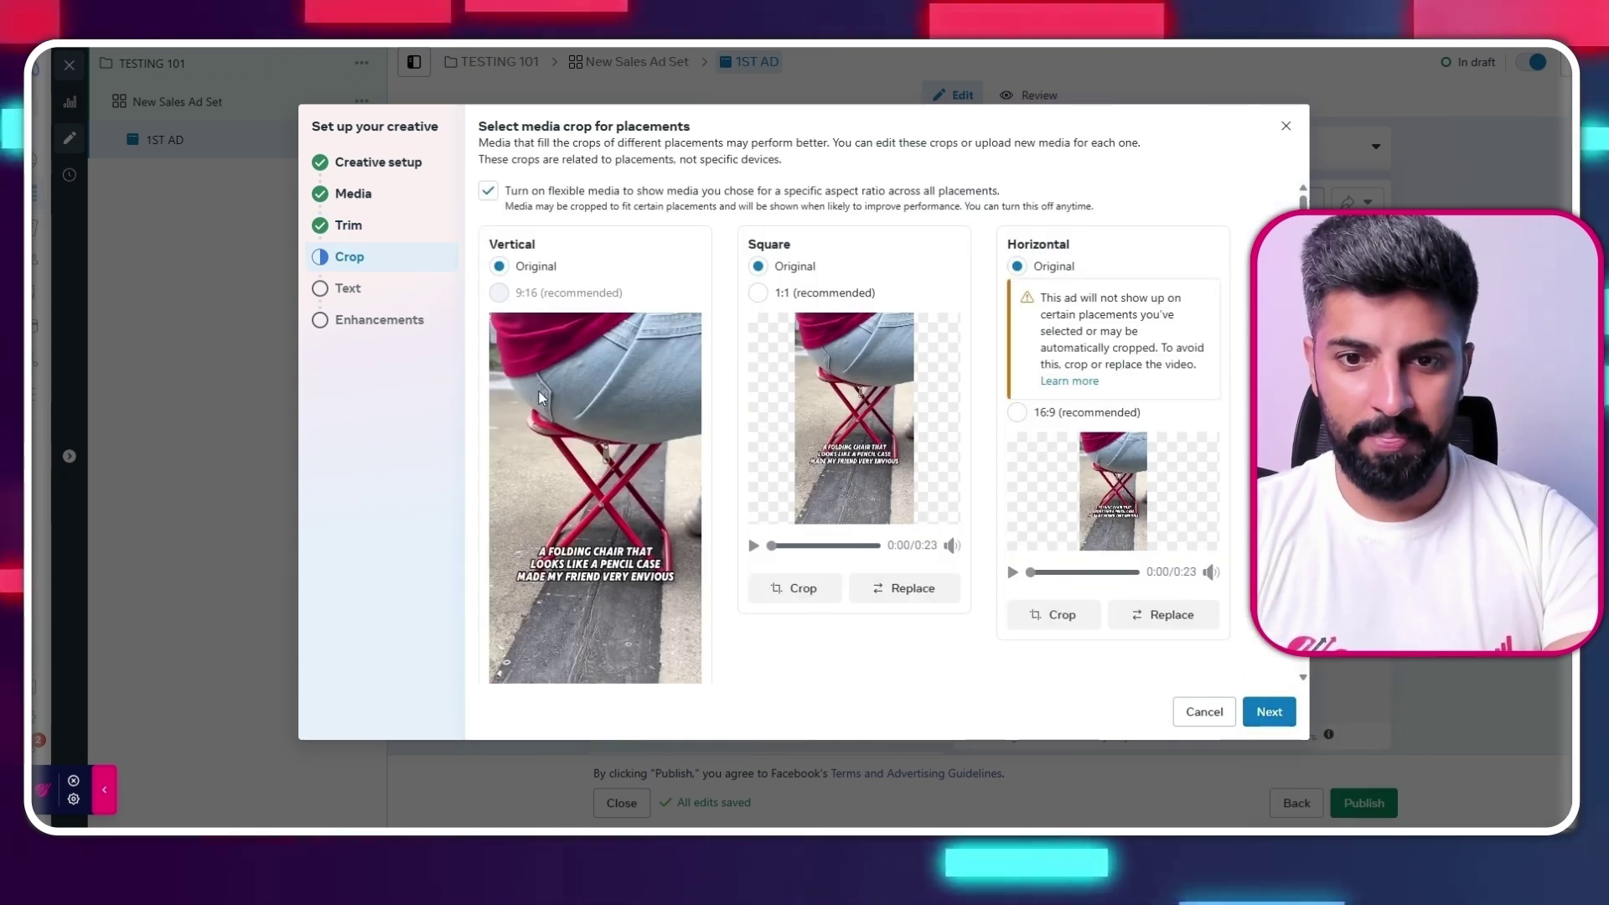
Try a slightly tighter 9:16 crop on the vertical placement's video, cutting mostly from its lower edge
scroll(669, 453, down, 2)
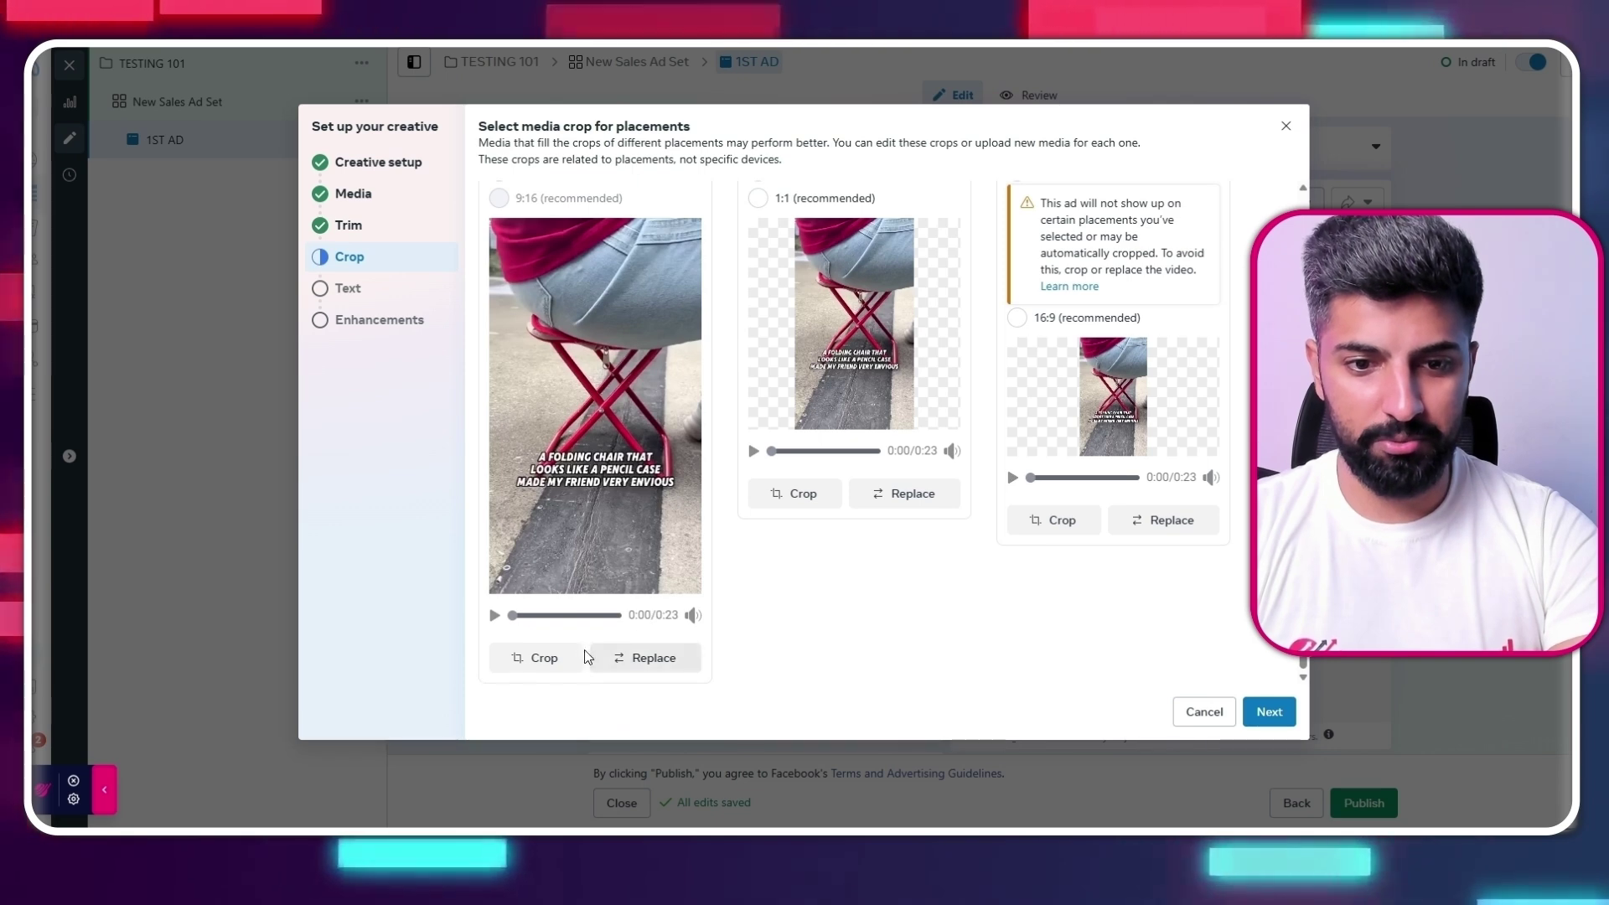
click(536, 657)
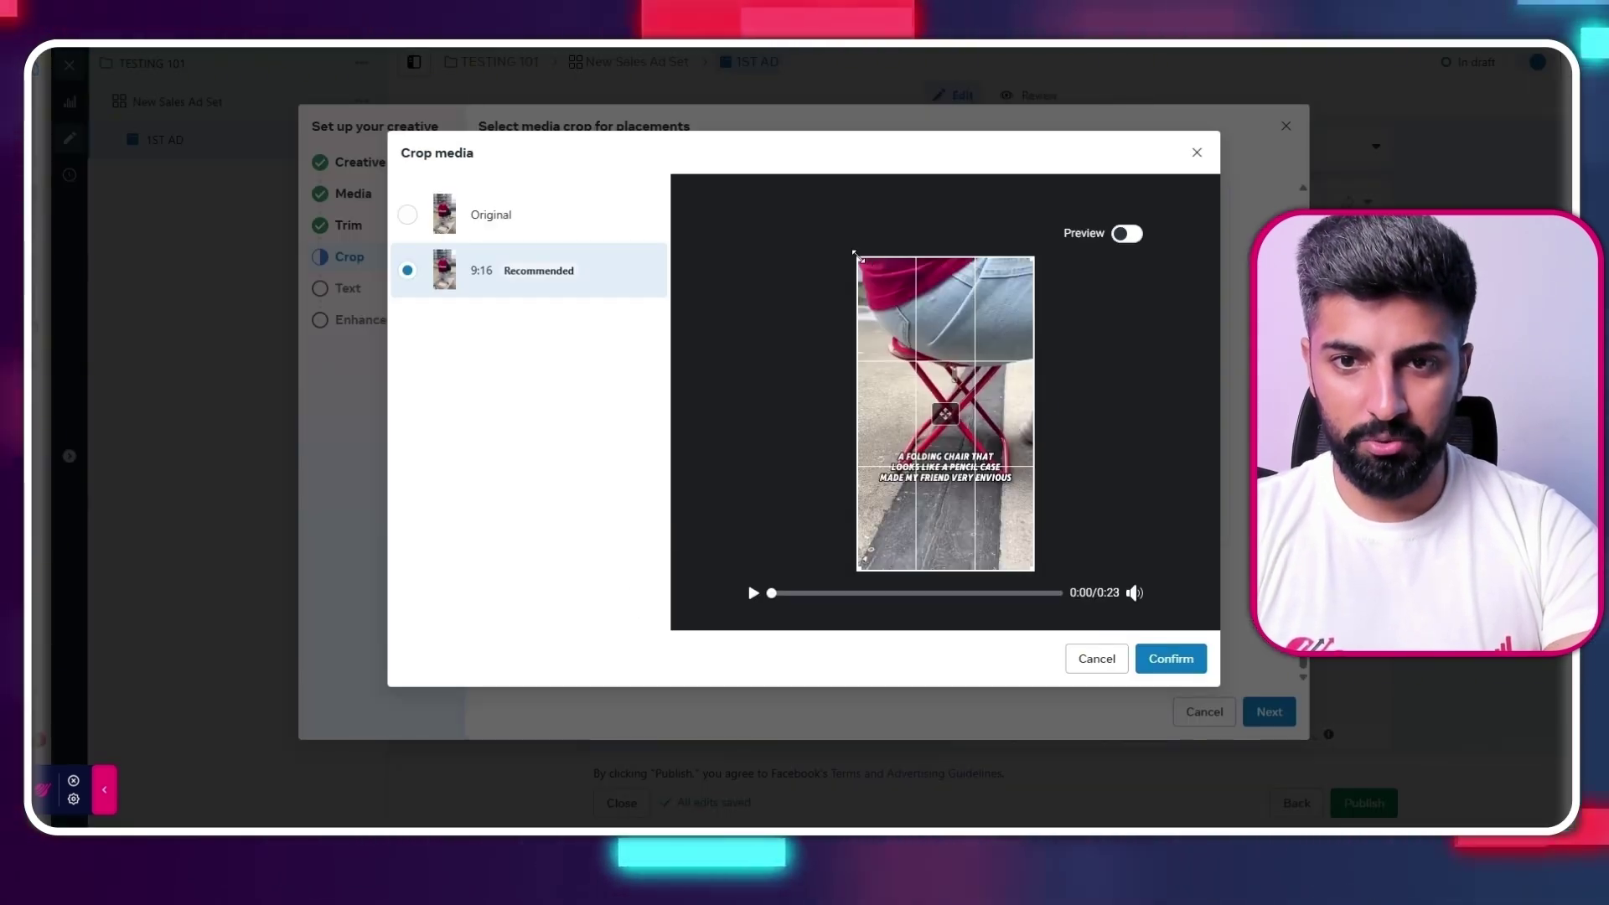
drag(857, 256, 876, 291)
drag(928, 386, 920, 352)
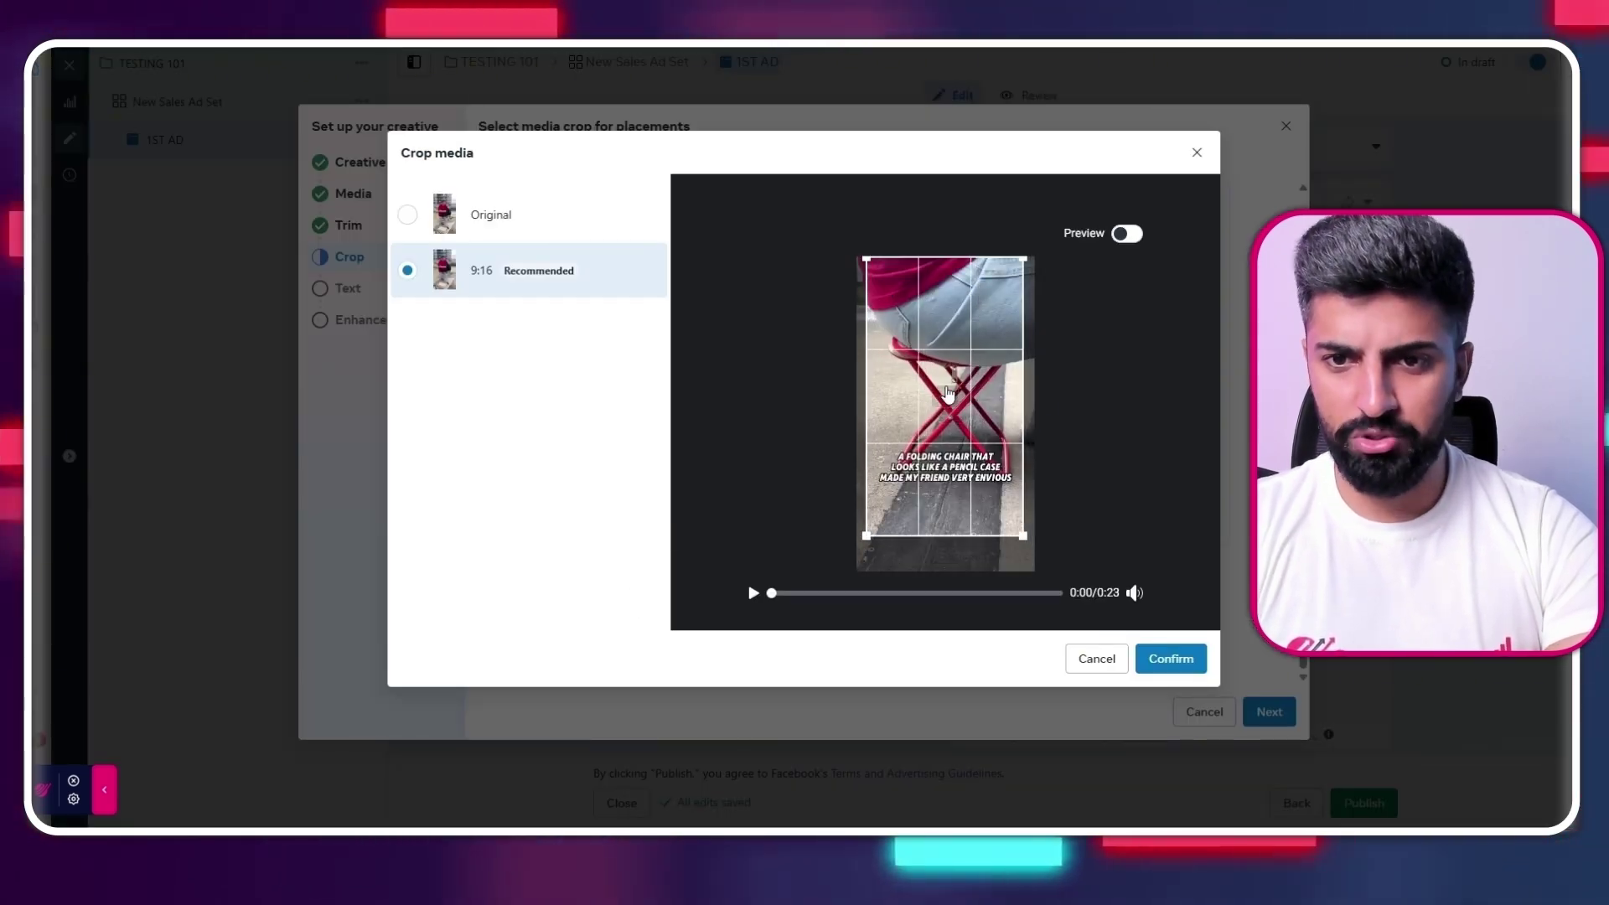
drag(1024, 534, 1026, 547)
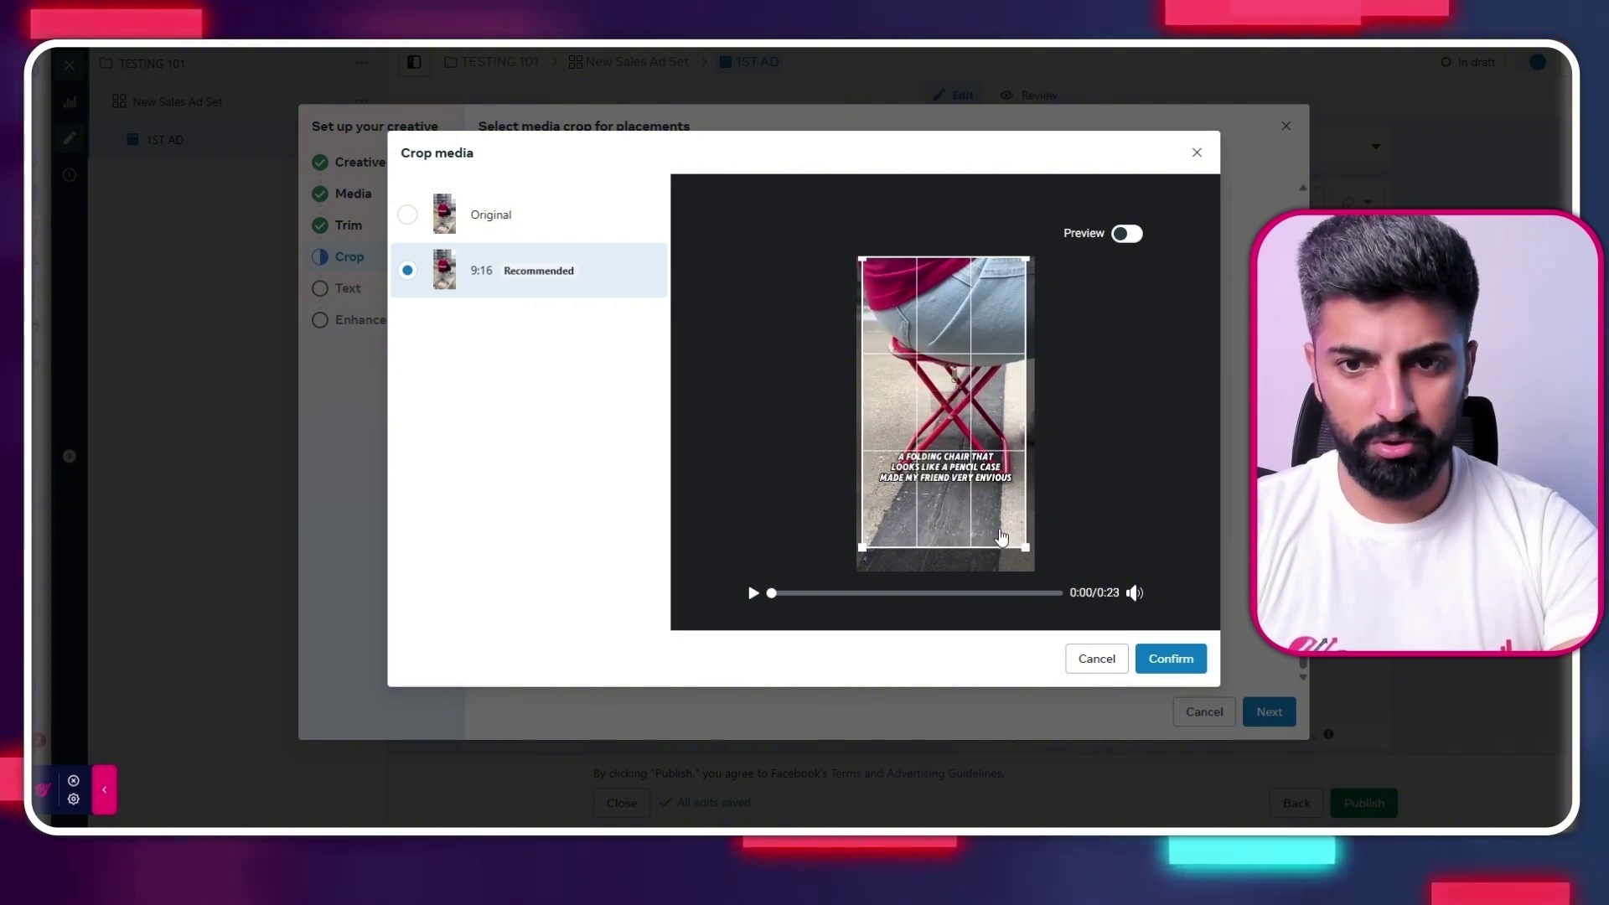
click(1172, 660)
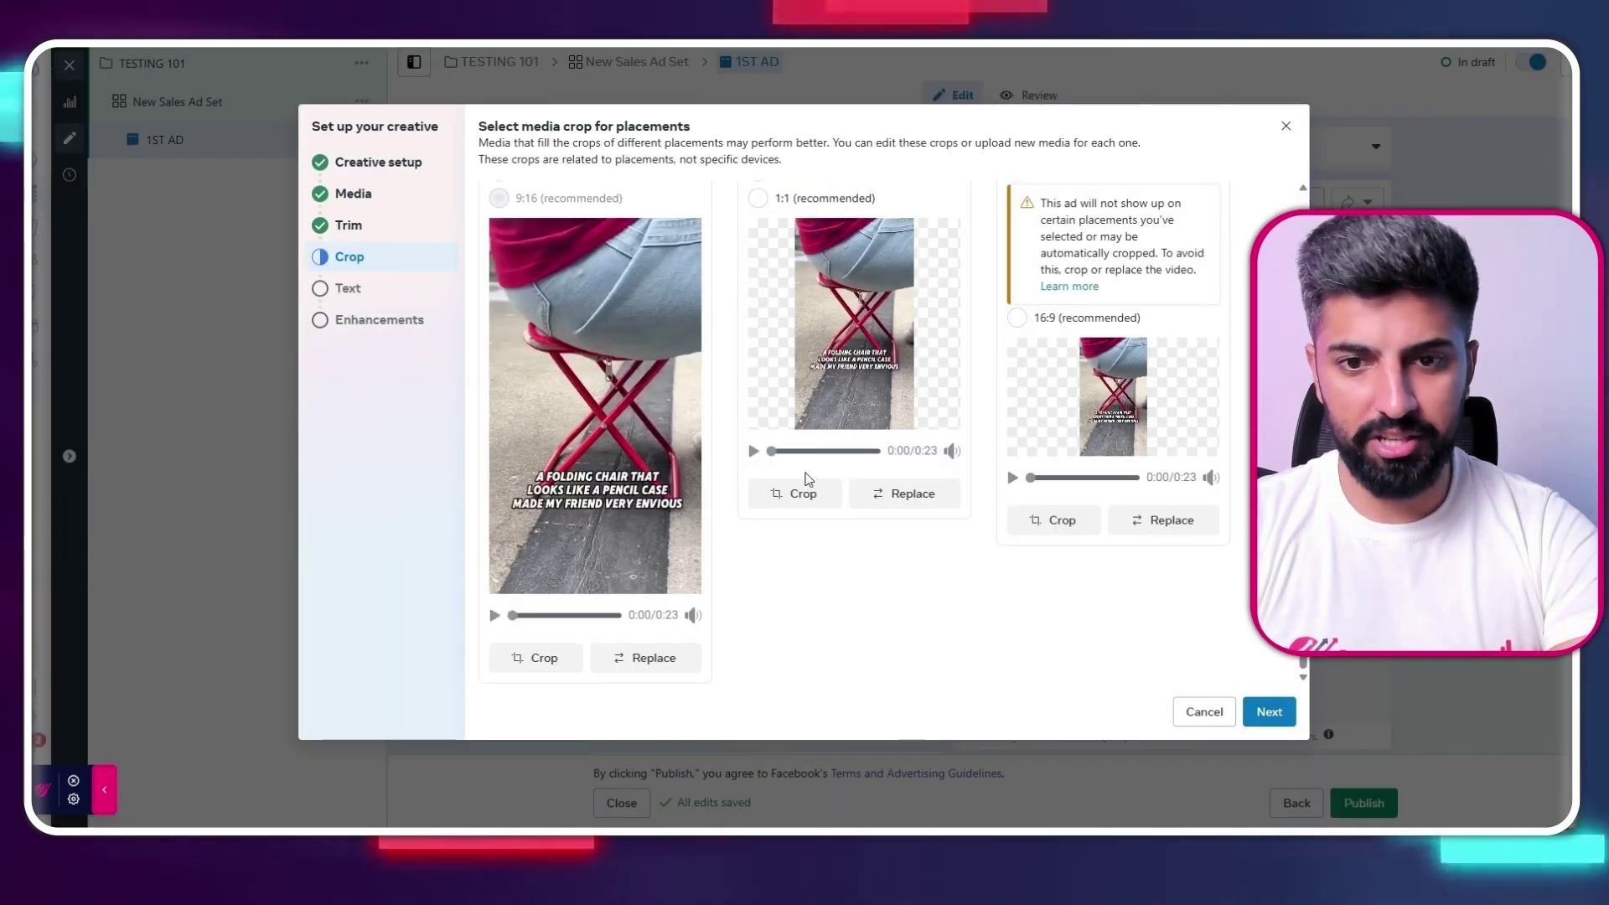
Set the vertical placement back to the original media and continue to the creative's text
scroll(847, 377, up, 2)
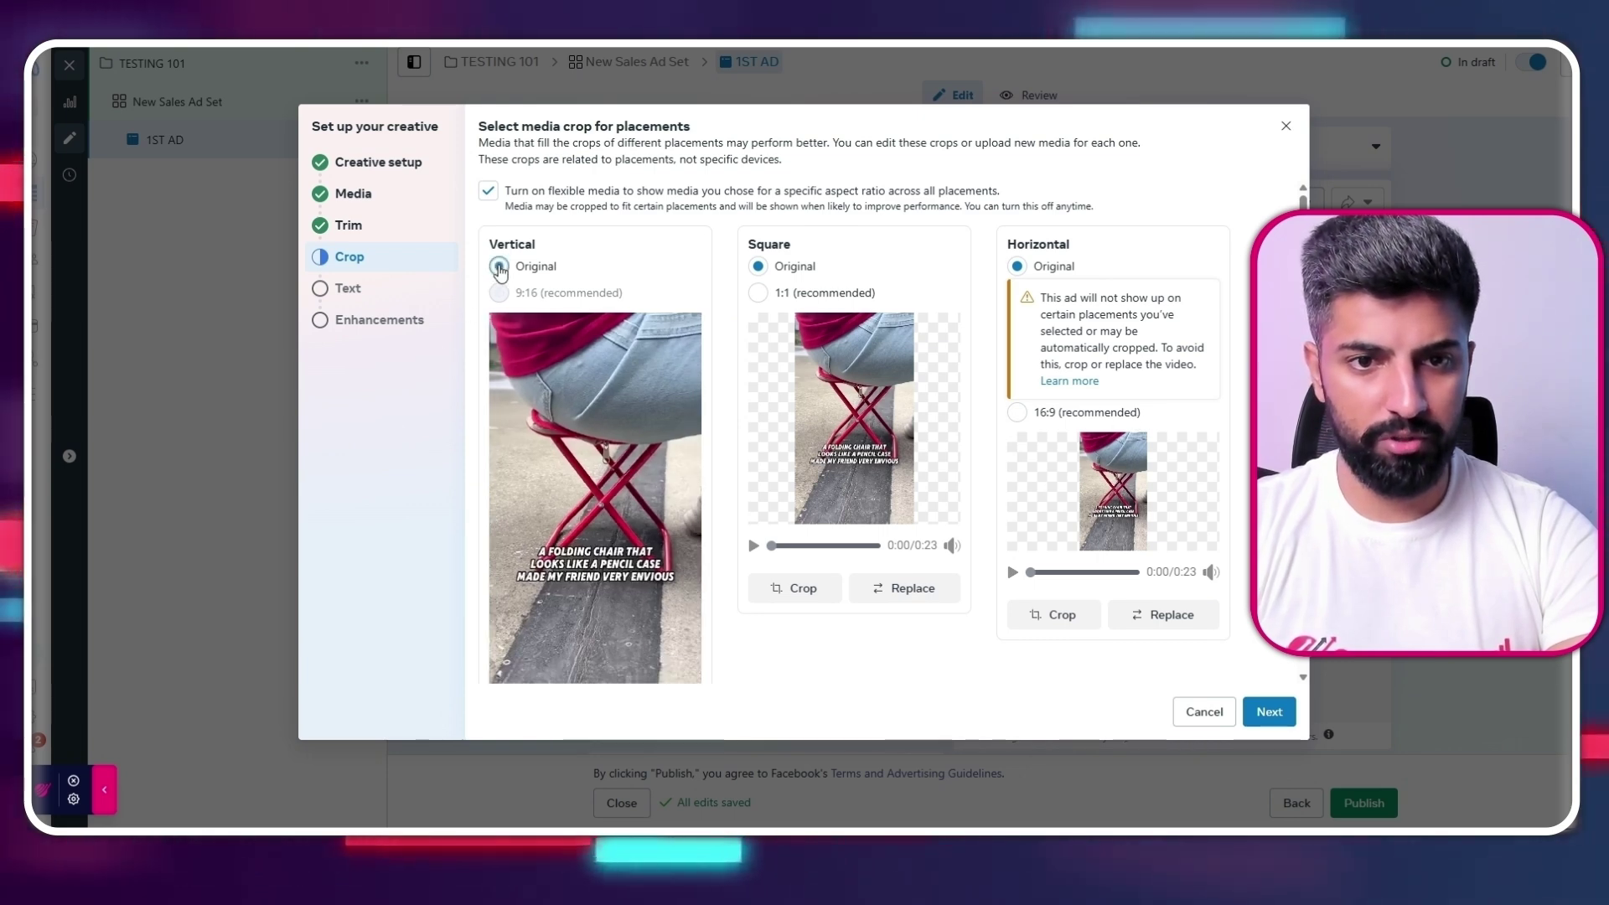
scroll(581, 412, down, 1)
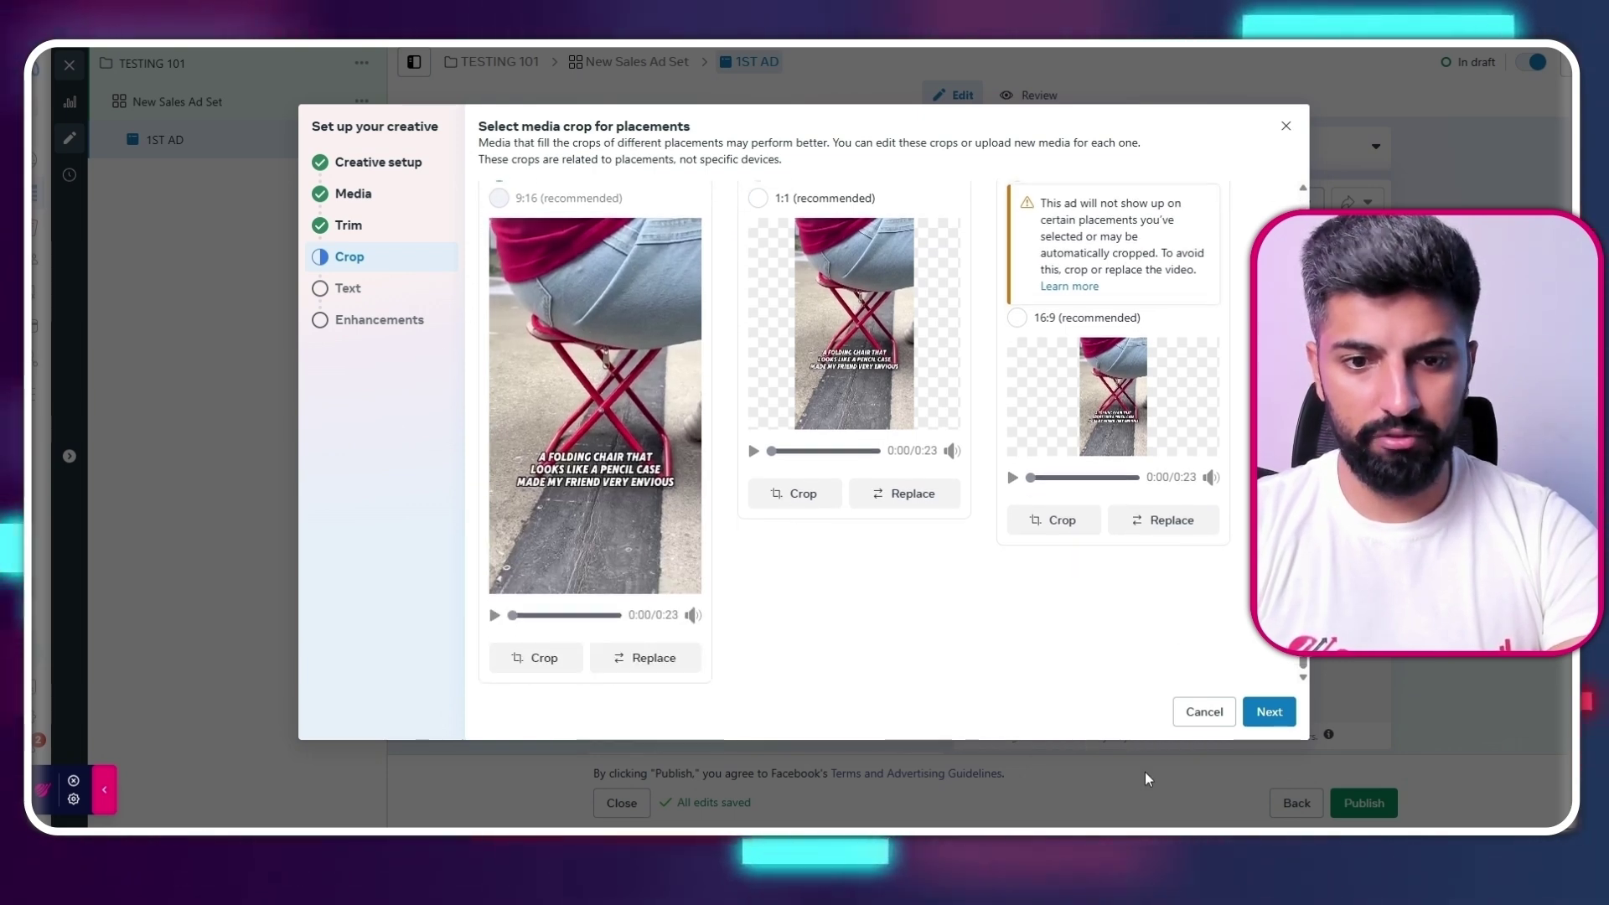
click(1269, 713)
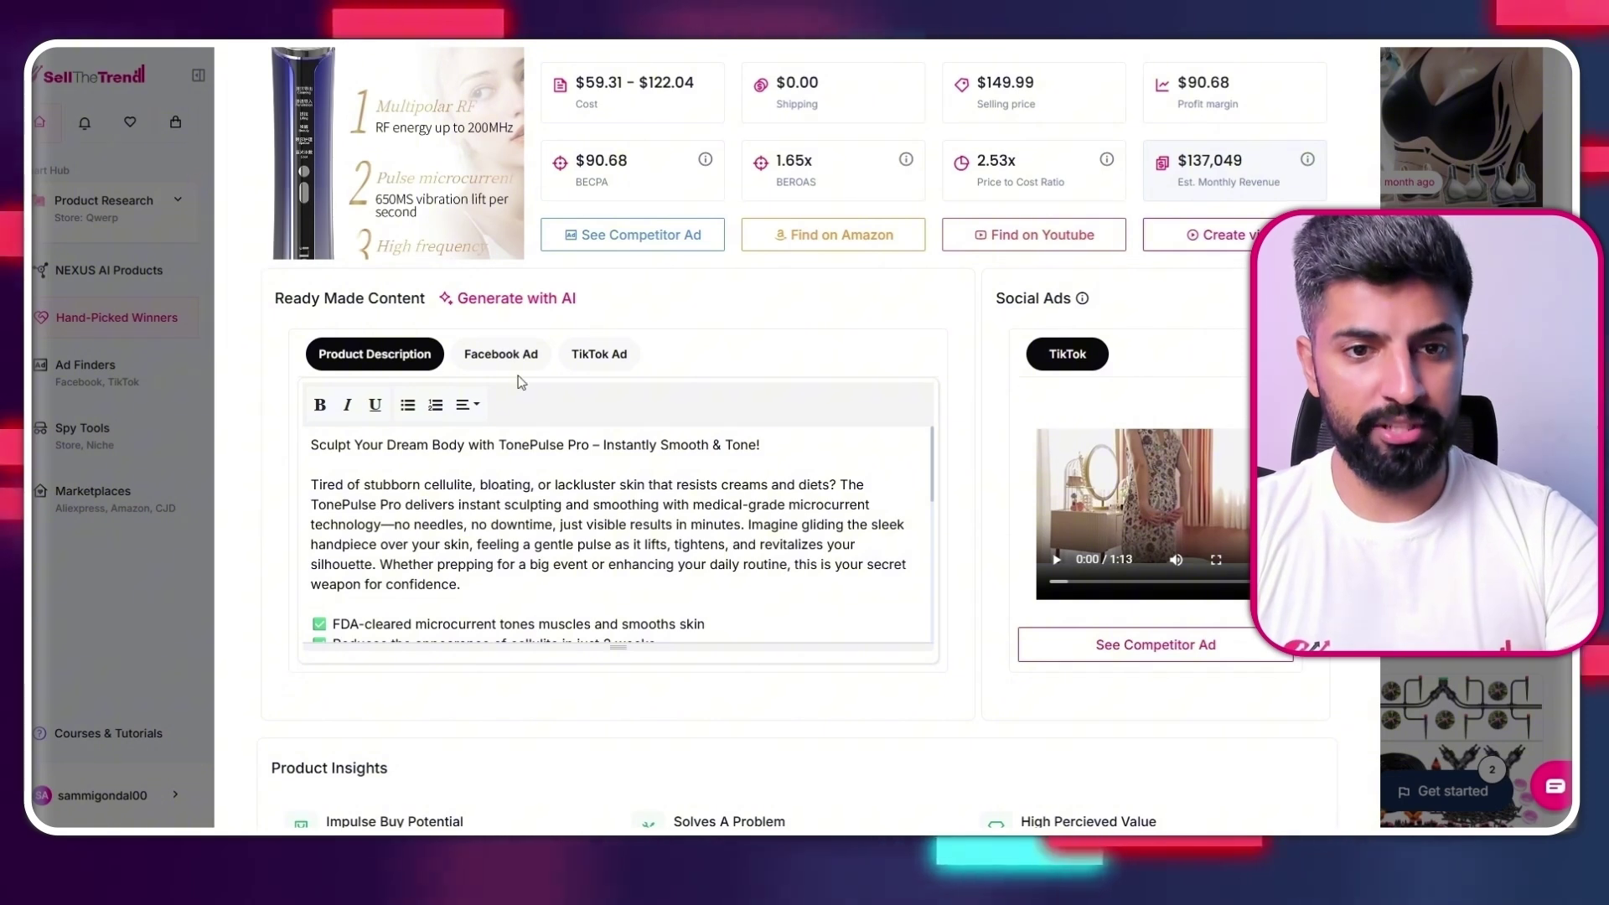
Switch to Sell The Trend and copy the entire ready-made Facebook ad text for TonePulse Pro
scroll(509, 281, down, 1)
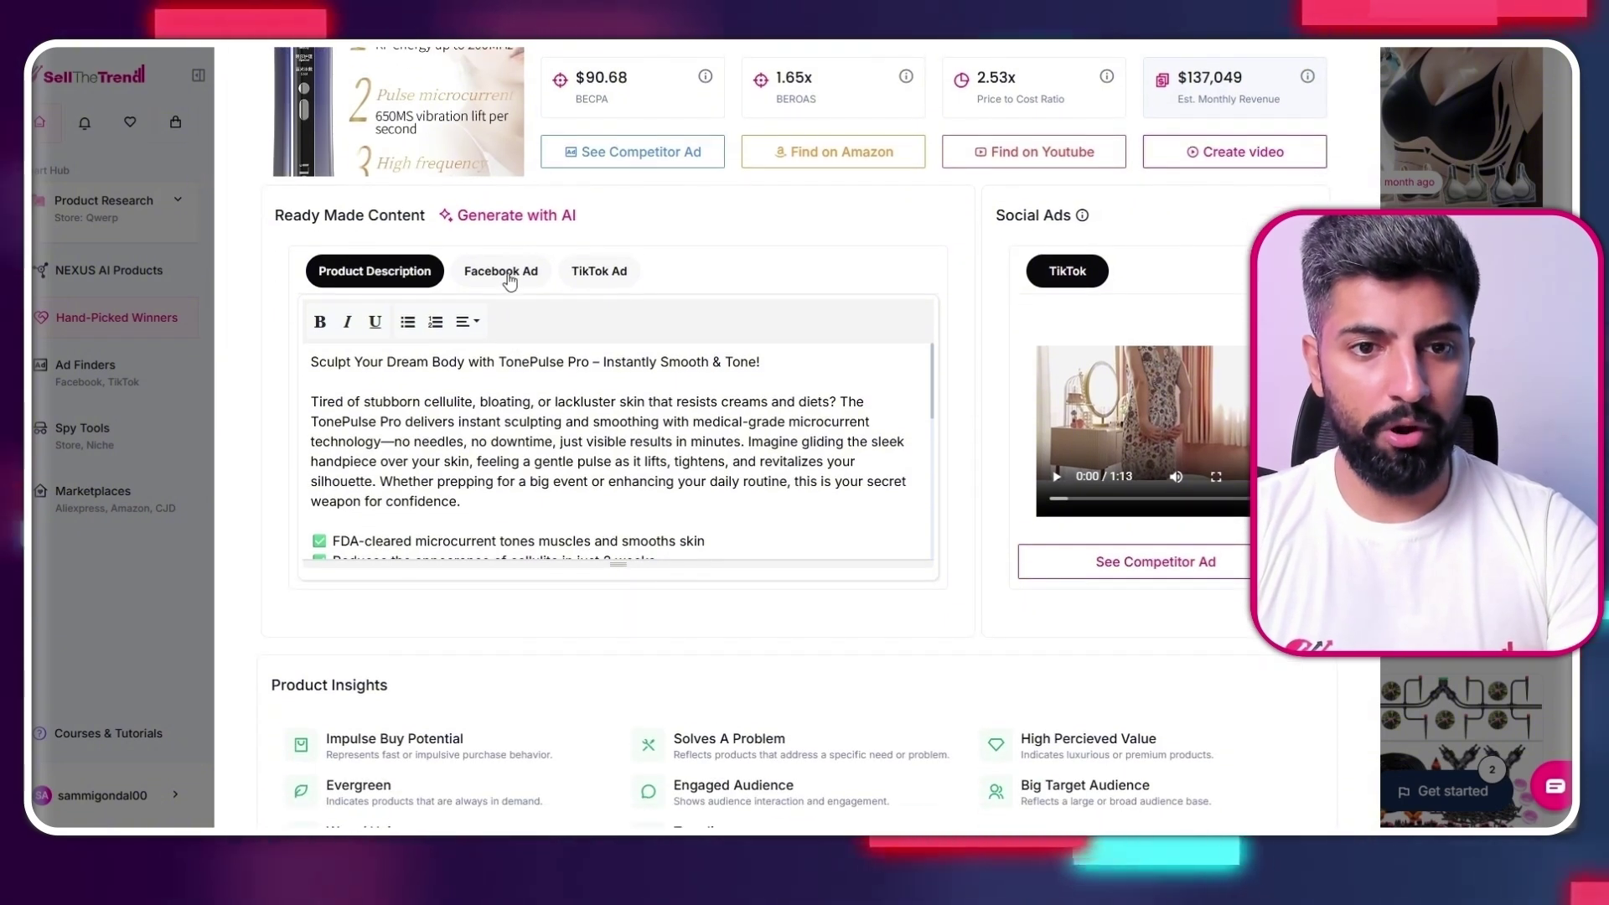
click(508, 280)
scroll(589, 419, down, 5)
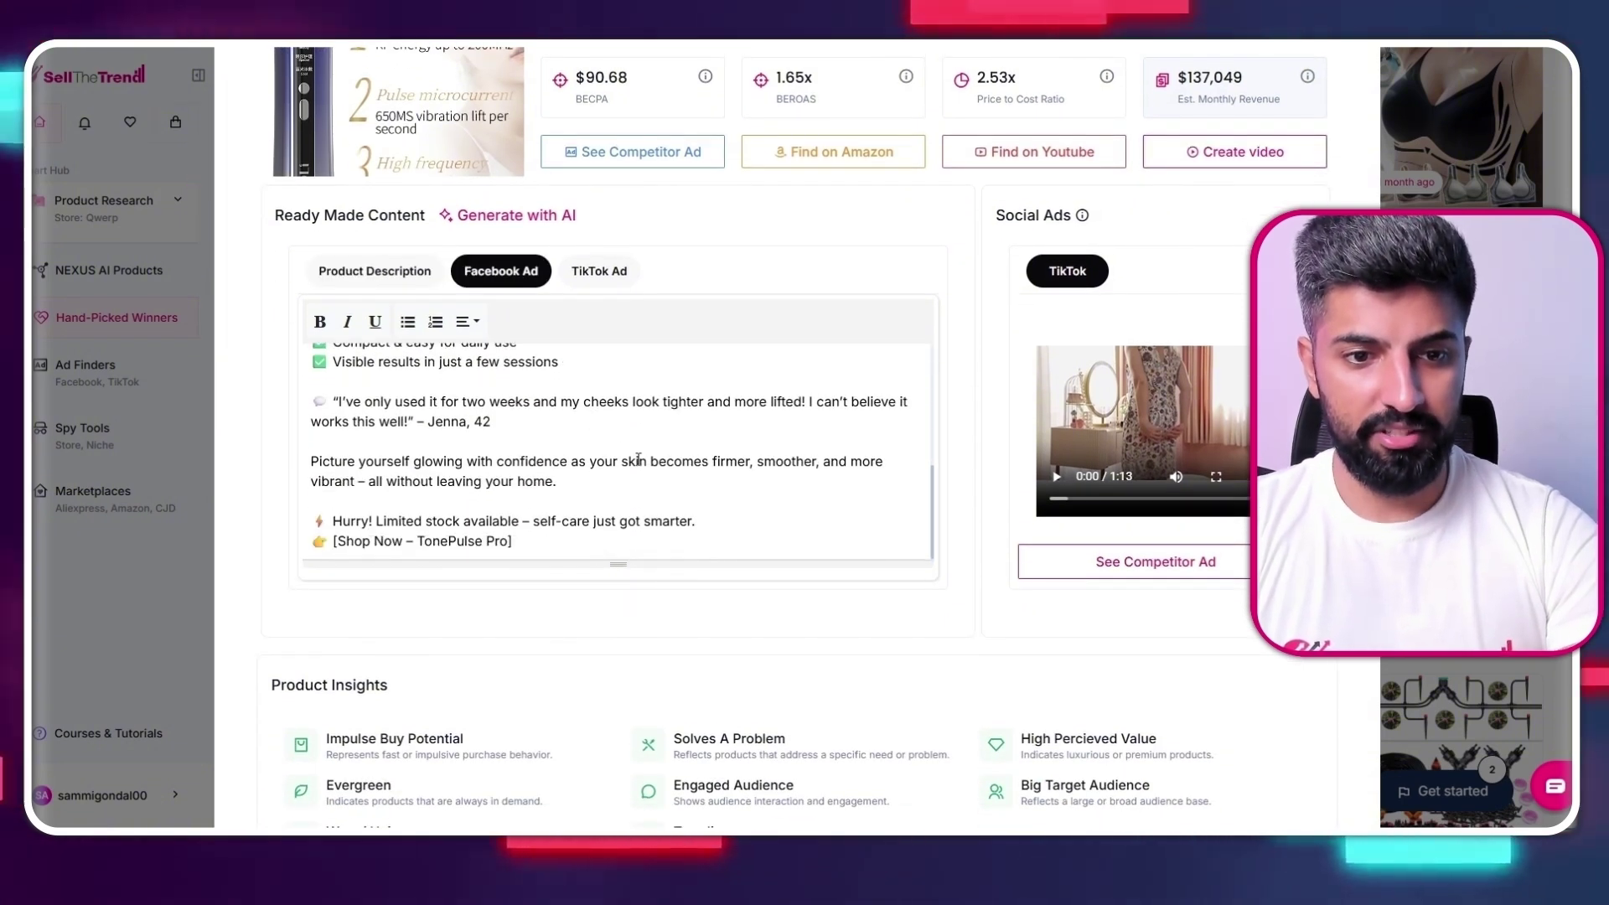
scroll(638, 460, up, 5)
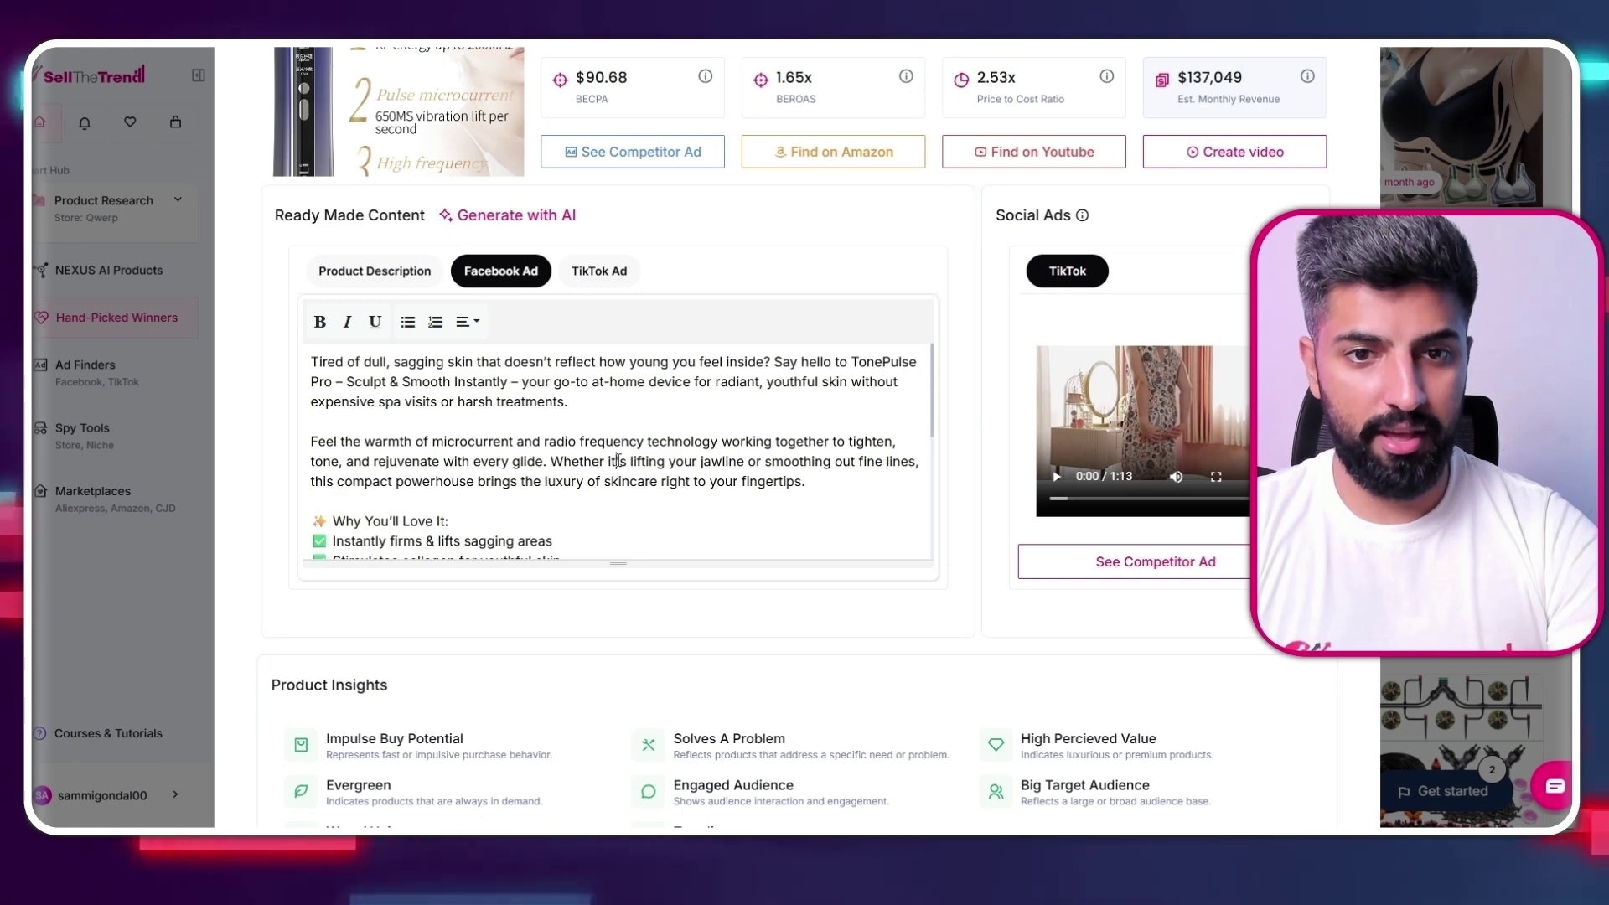
key(ctrl+a)
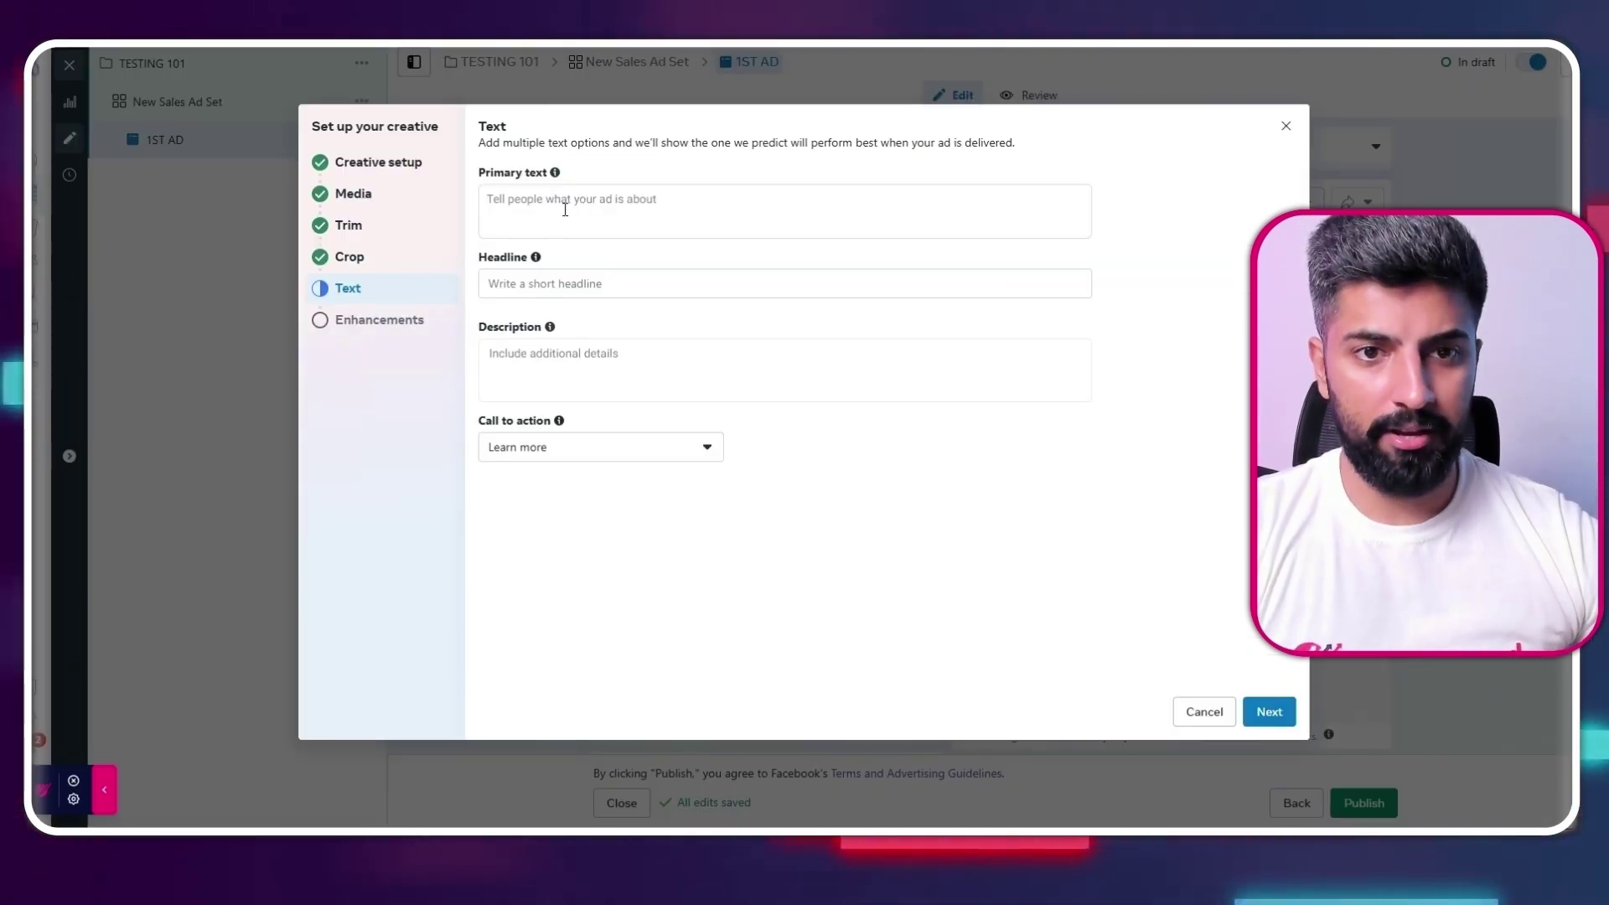
Paste the copied TonePulse Pro ad text into Ads Manager as the ad's primary text
click(565, 210)
key(ctrl+v)
scroll(656, 521, down, 3)
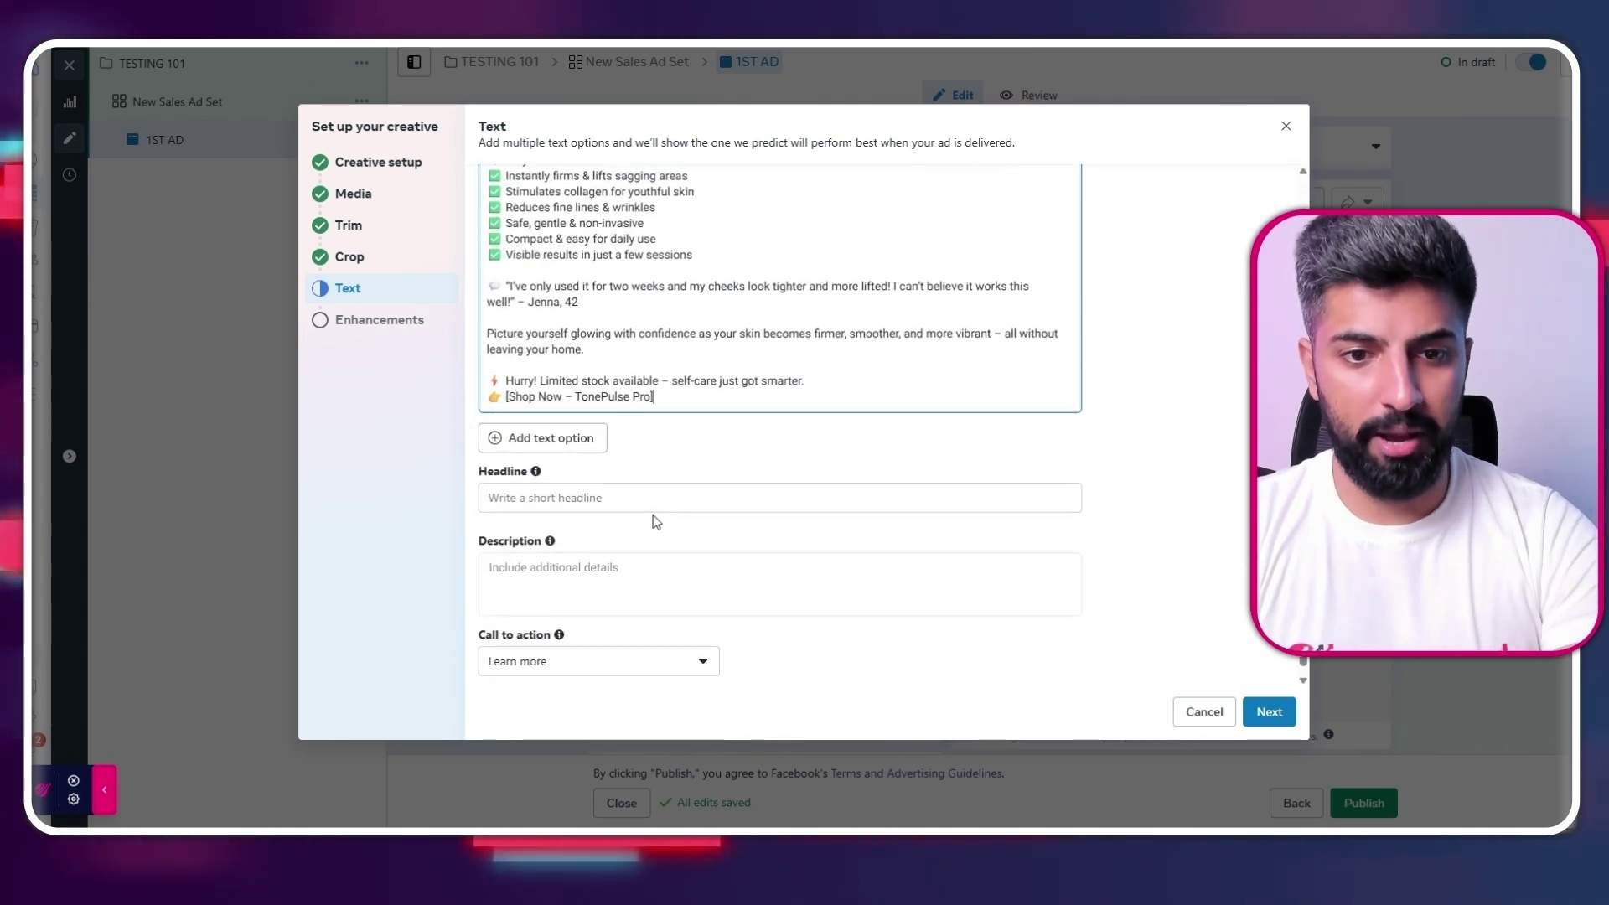
Copy the primary text's opening question, "Tired of dull, sagging skin that doesn't reflect how young you feel inside?", into the headline
click(653, 498)
scroll(577, 304, up, 2)
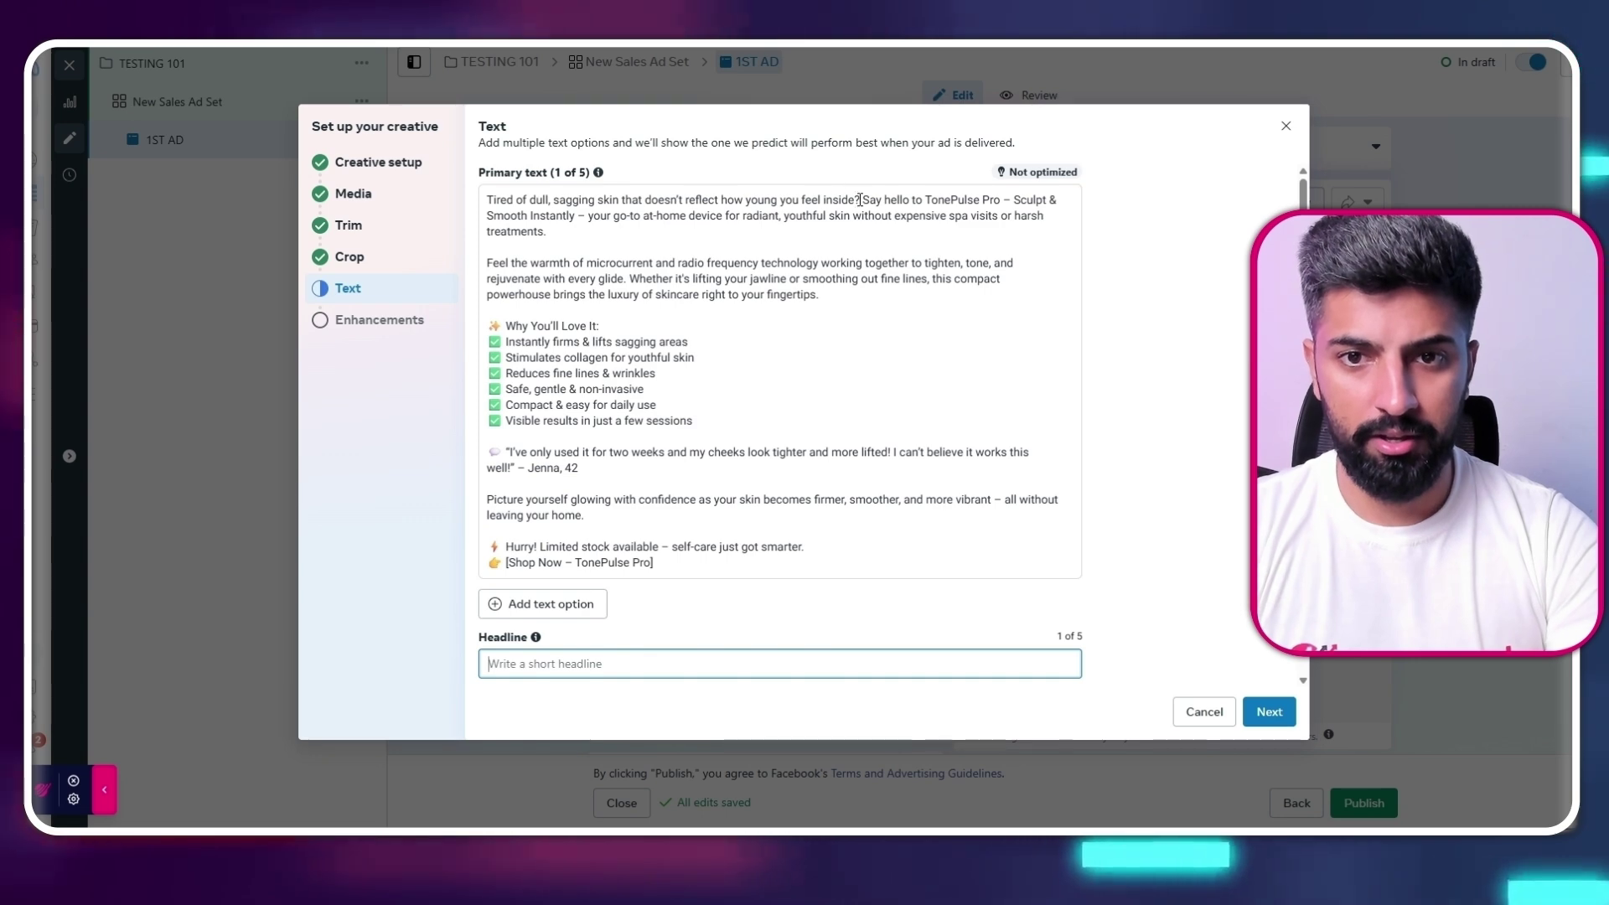
drag(859, 201, 504, 203)
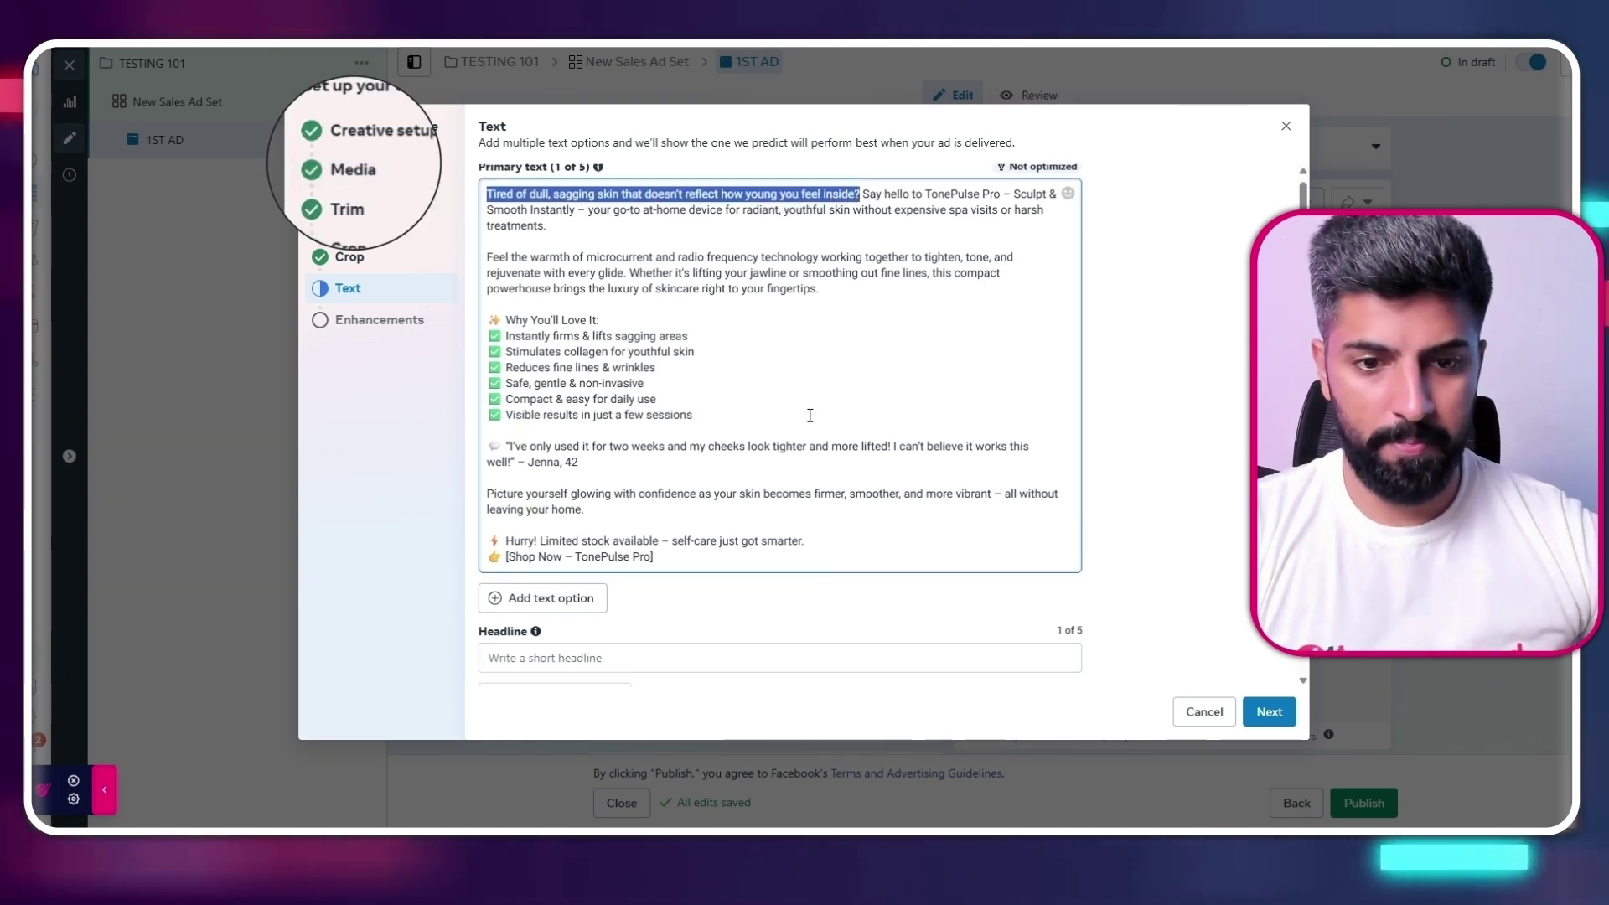
scroll(950, 379, down, 3)
click(652, 466)
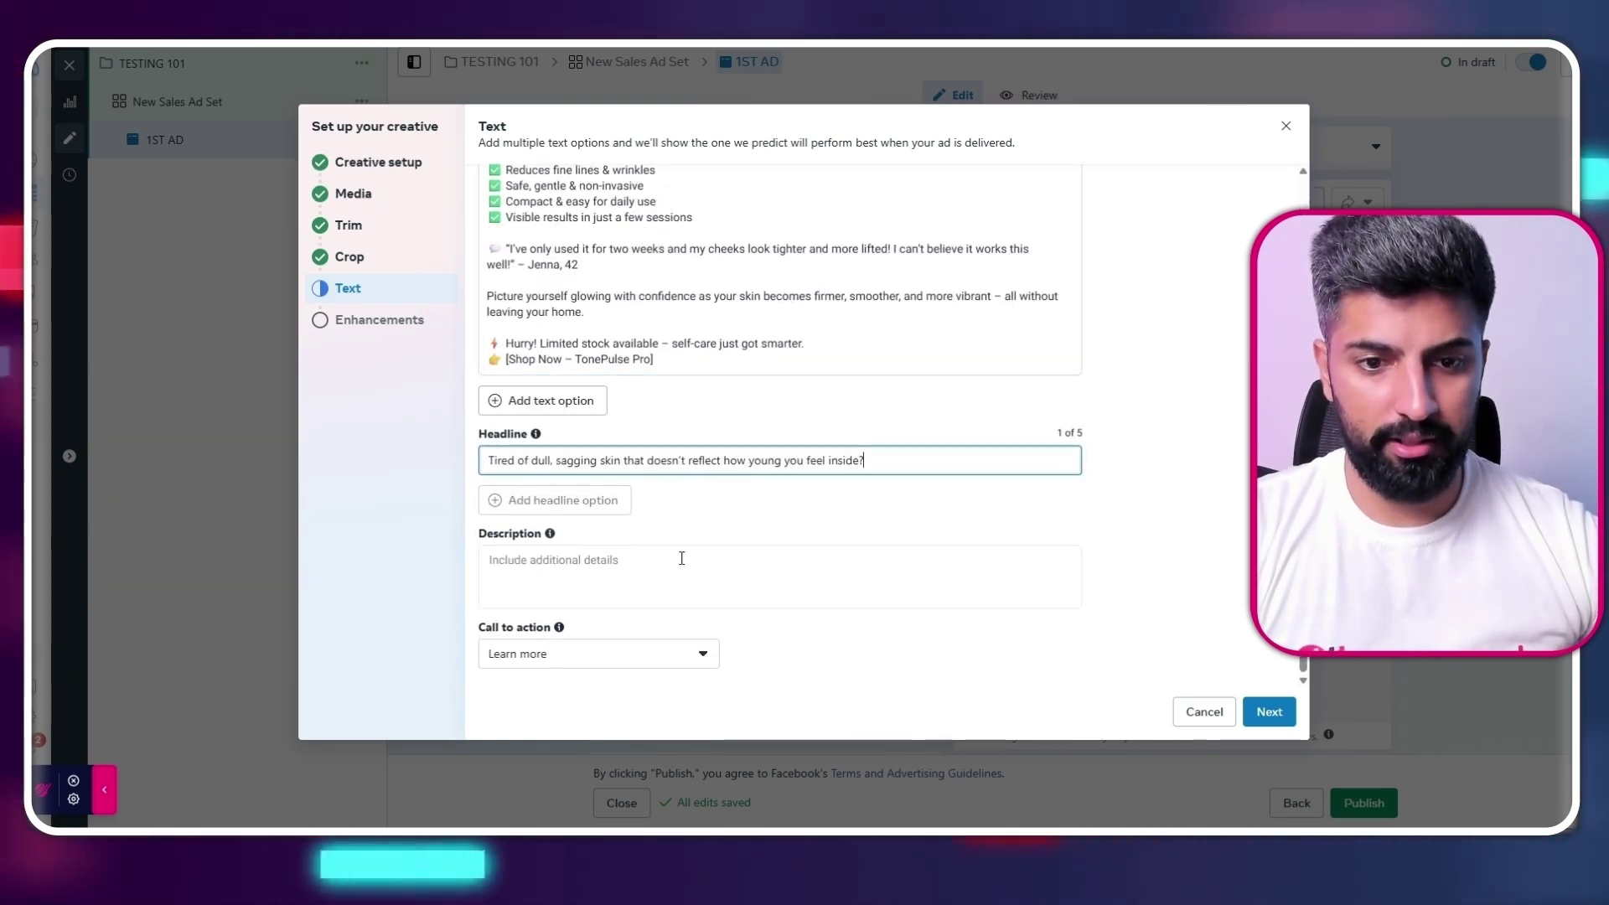
scroll(572, 316, up, 3)
scroll(603, 327, down, 3)
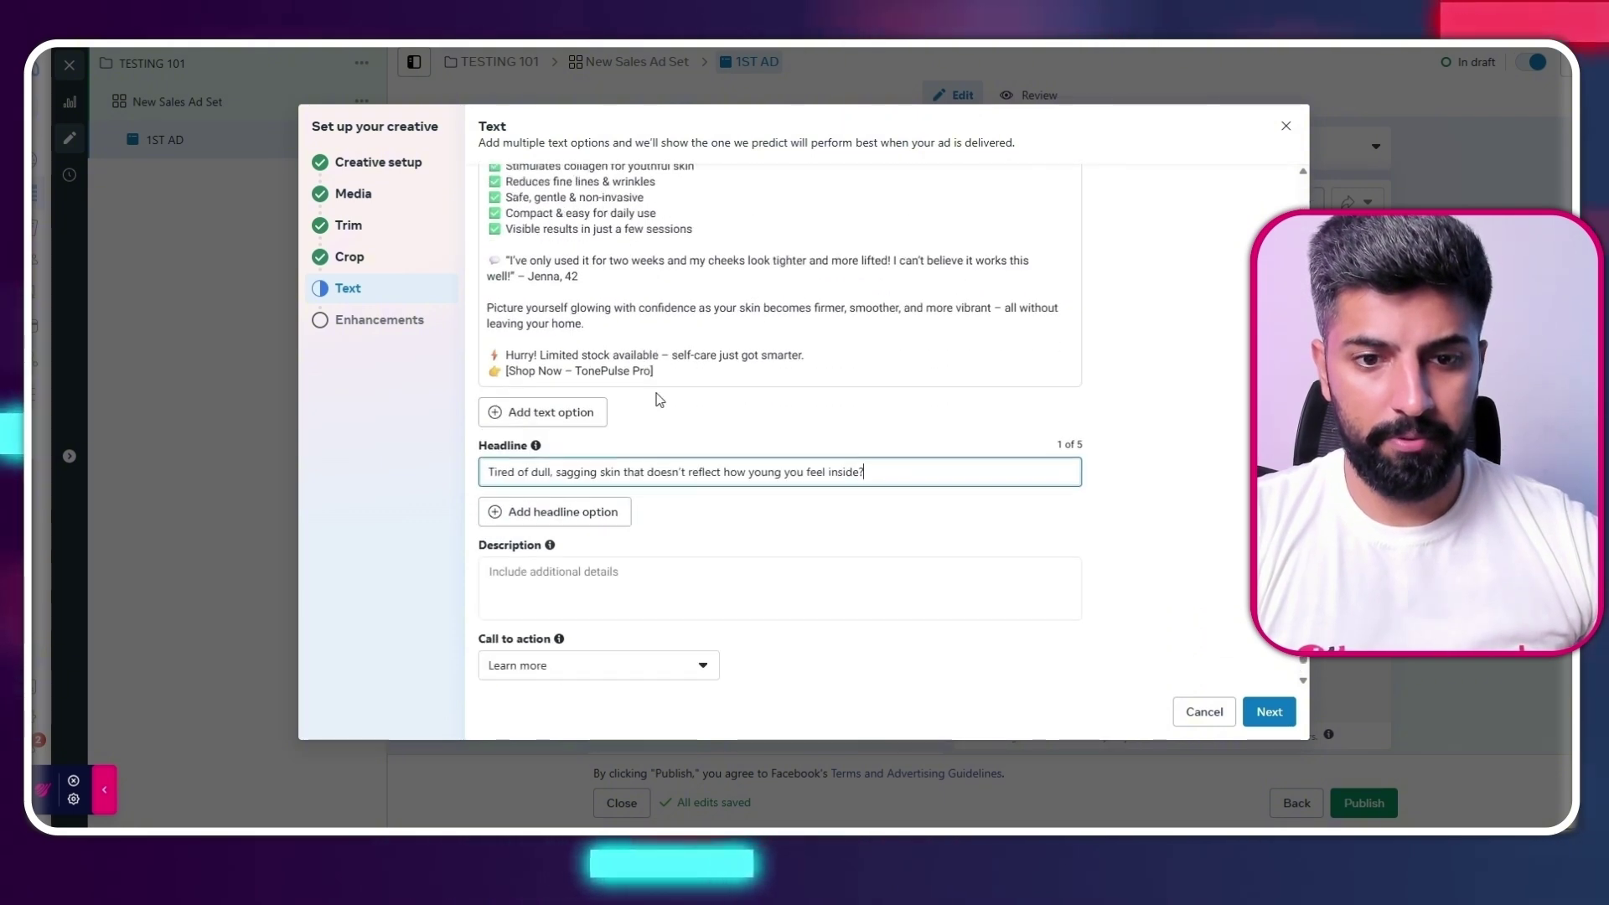
Copy the checkmarked benefit lines, "Instantly firms & lifts sagging areas" through "Visible results in just a few sessions", from the primary text into the description
click(674, 584)
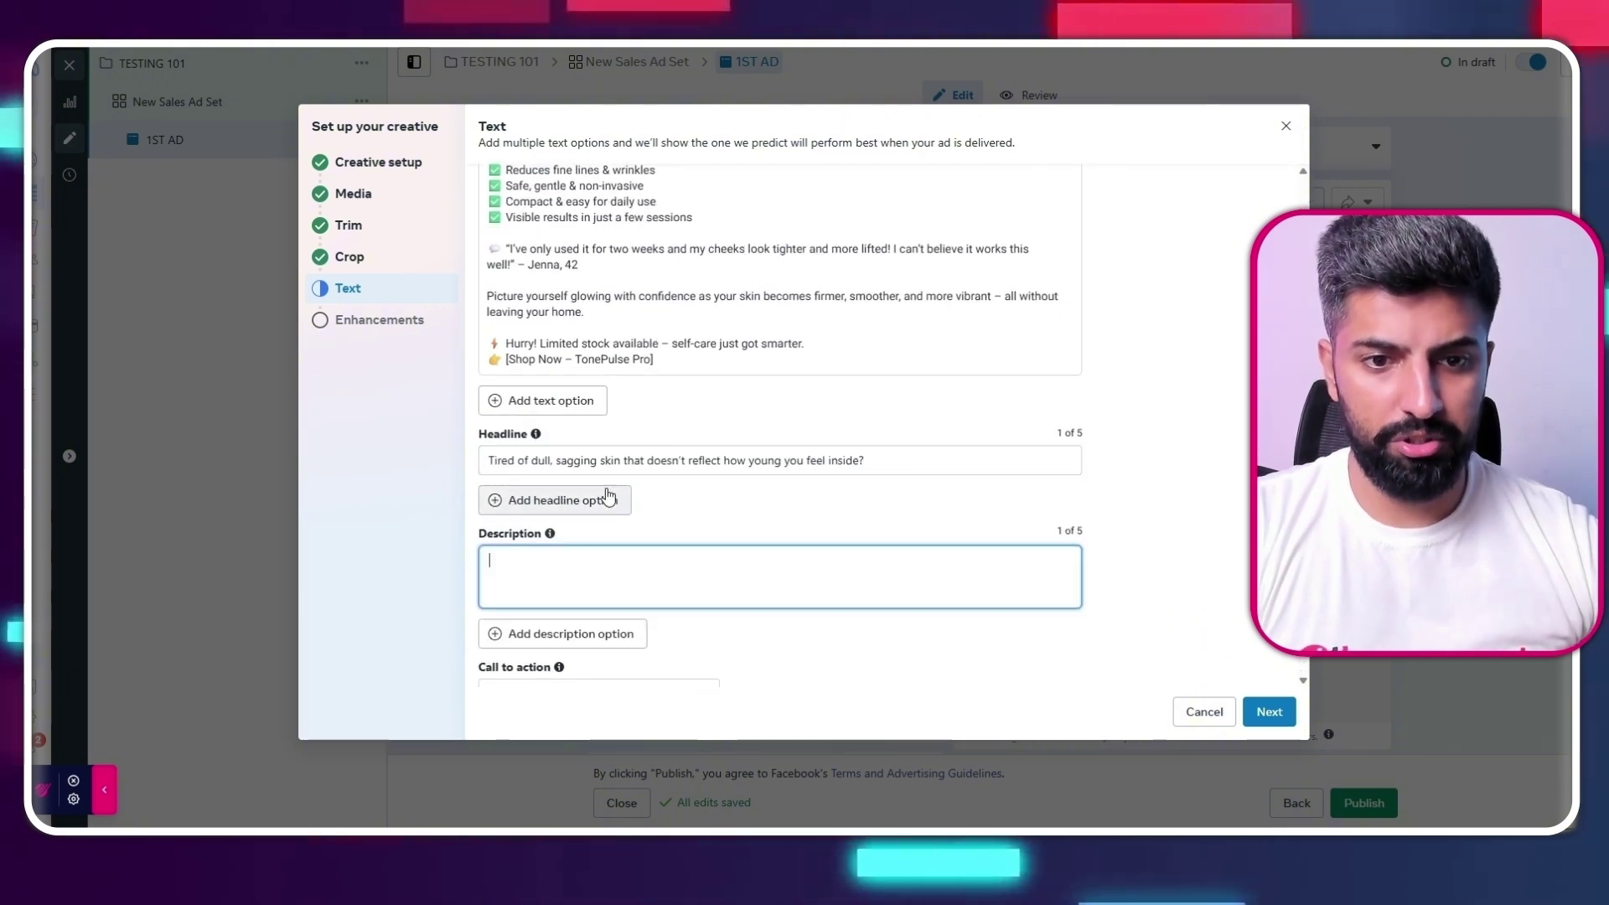
scroll(702, 305, up, 1)
drag(702, 305, 488, 206)
key(ctrl+c)
scroll(601, 566, down, 1)
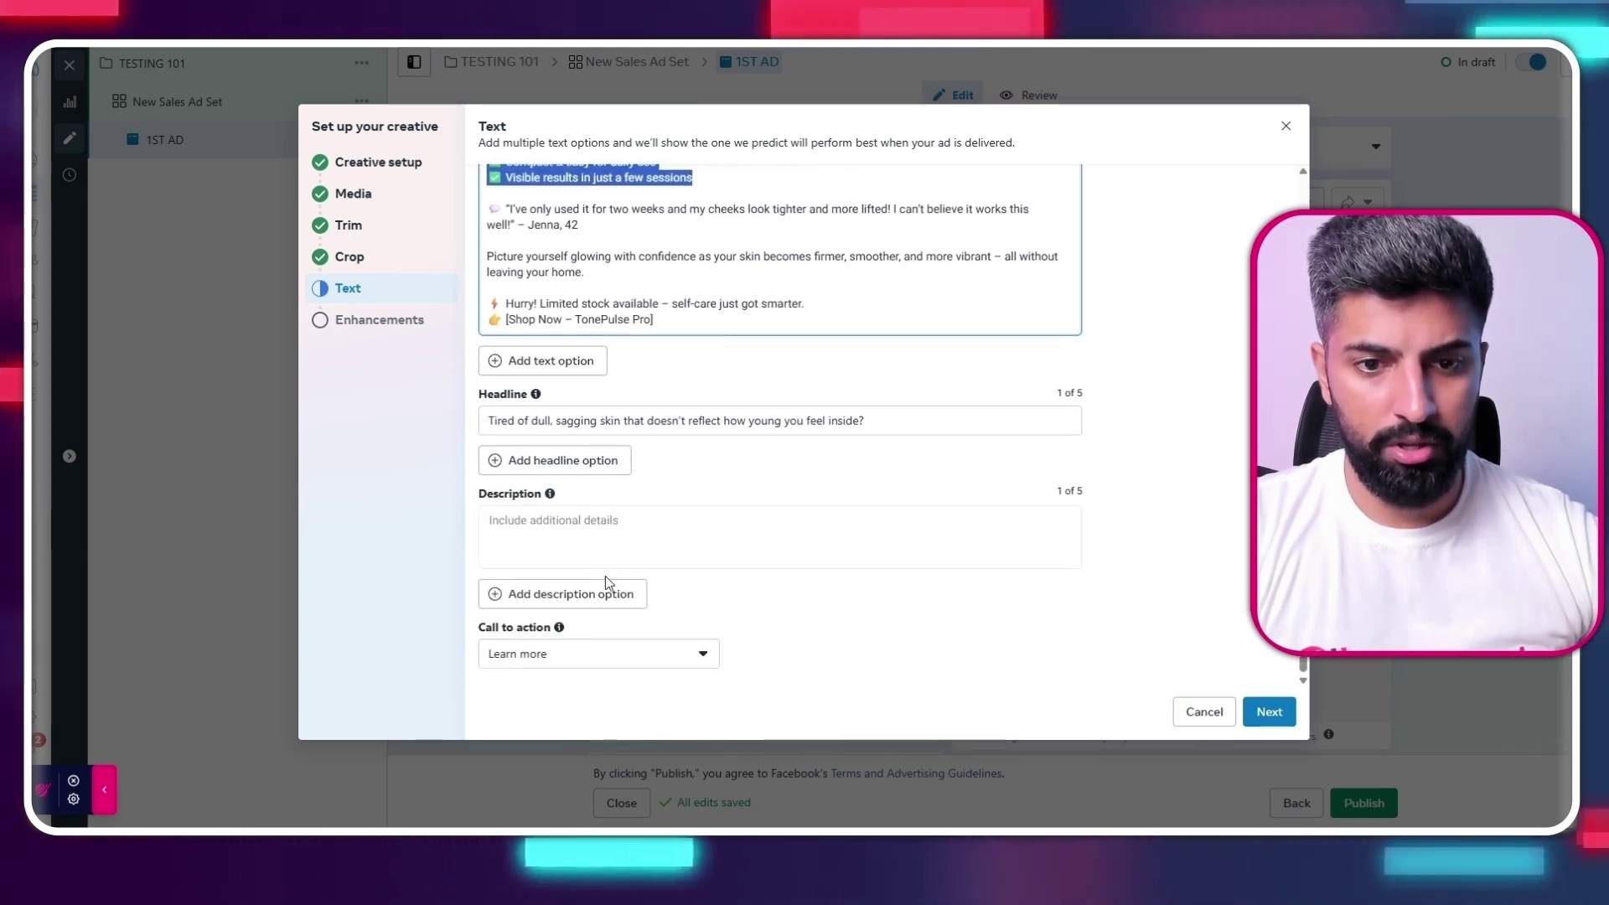
click(605, 576)
key(ctrl+v)
scroll(821, 647, down, 1)
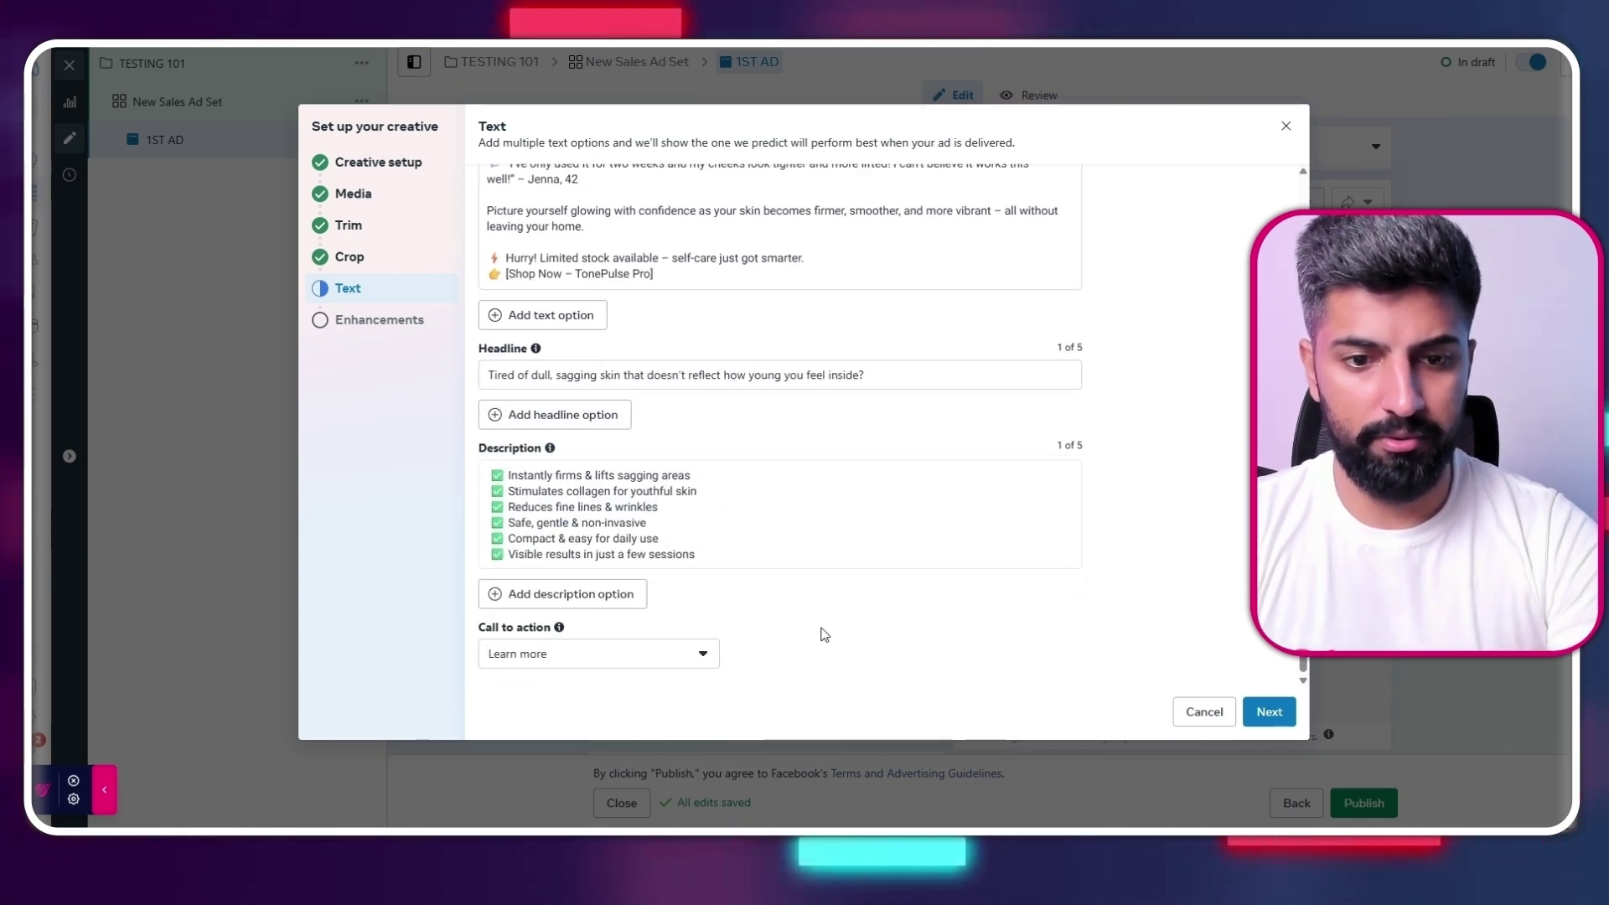
Set the call to action to Shop now and continue to the creative enhancements
click(680, 655)
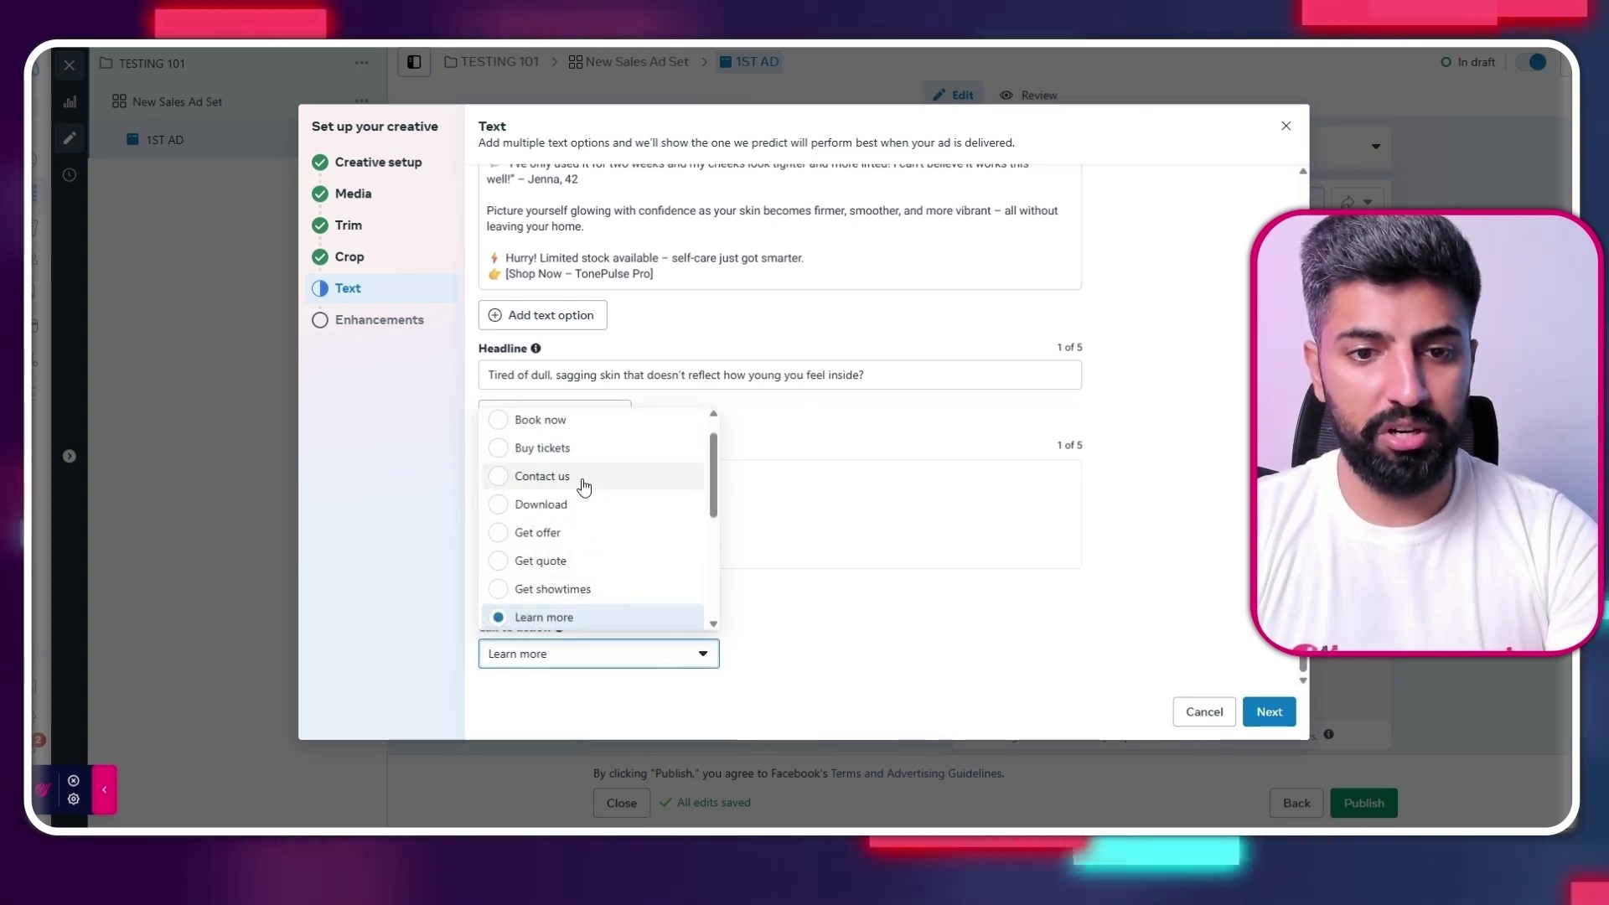
scroll(591, 557, down, 2)
scroll(578, 544, down, 1)
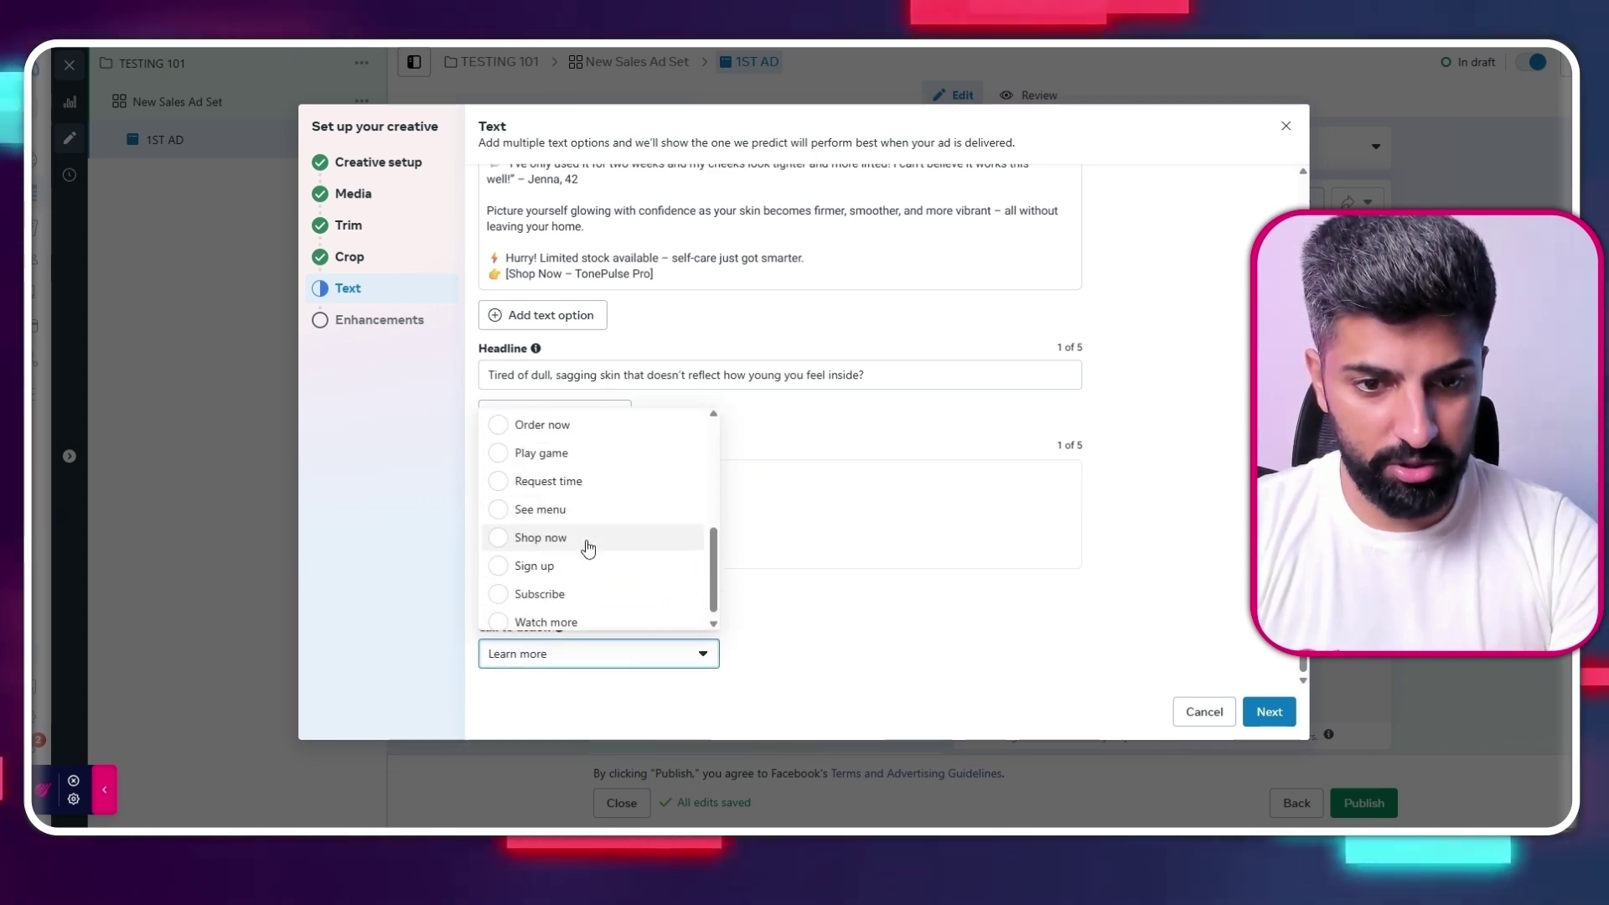
click(541, 538)
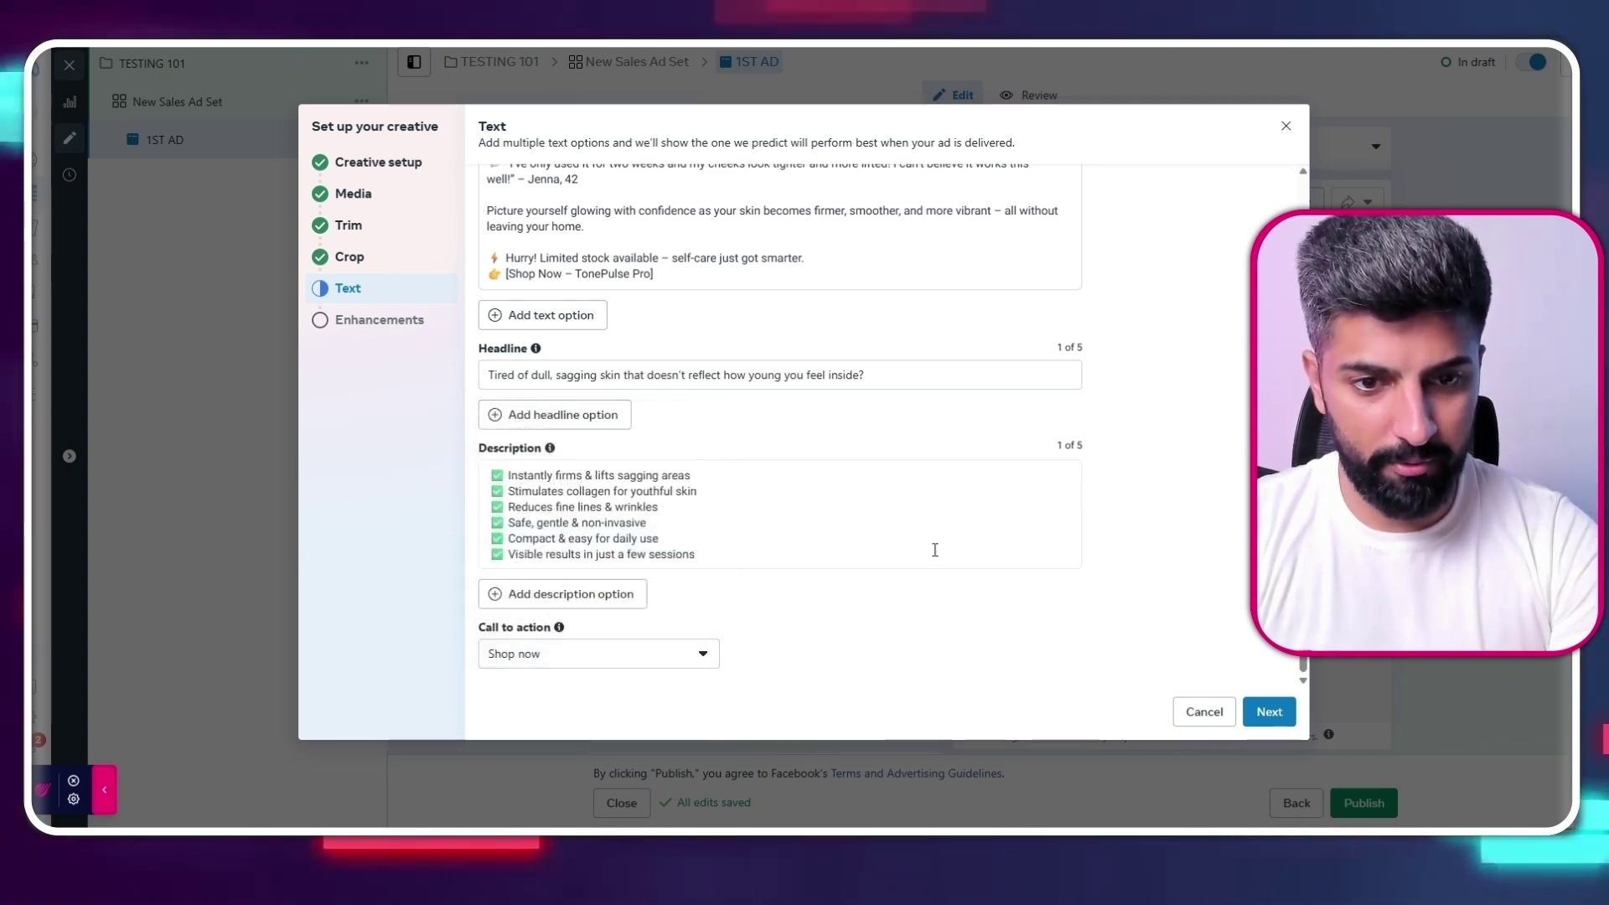
click(1278, 719)
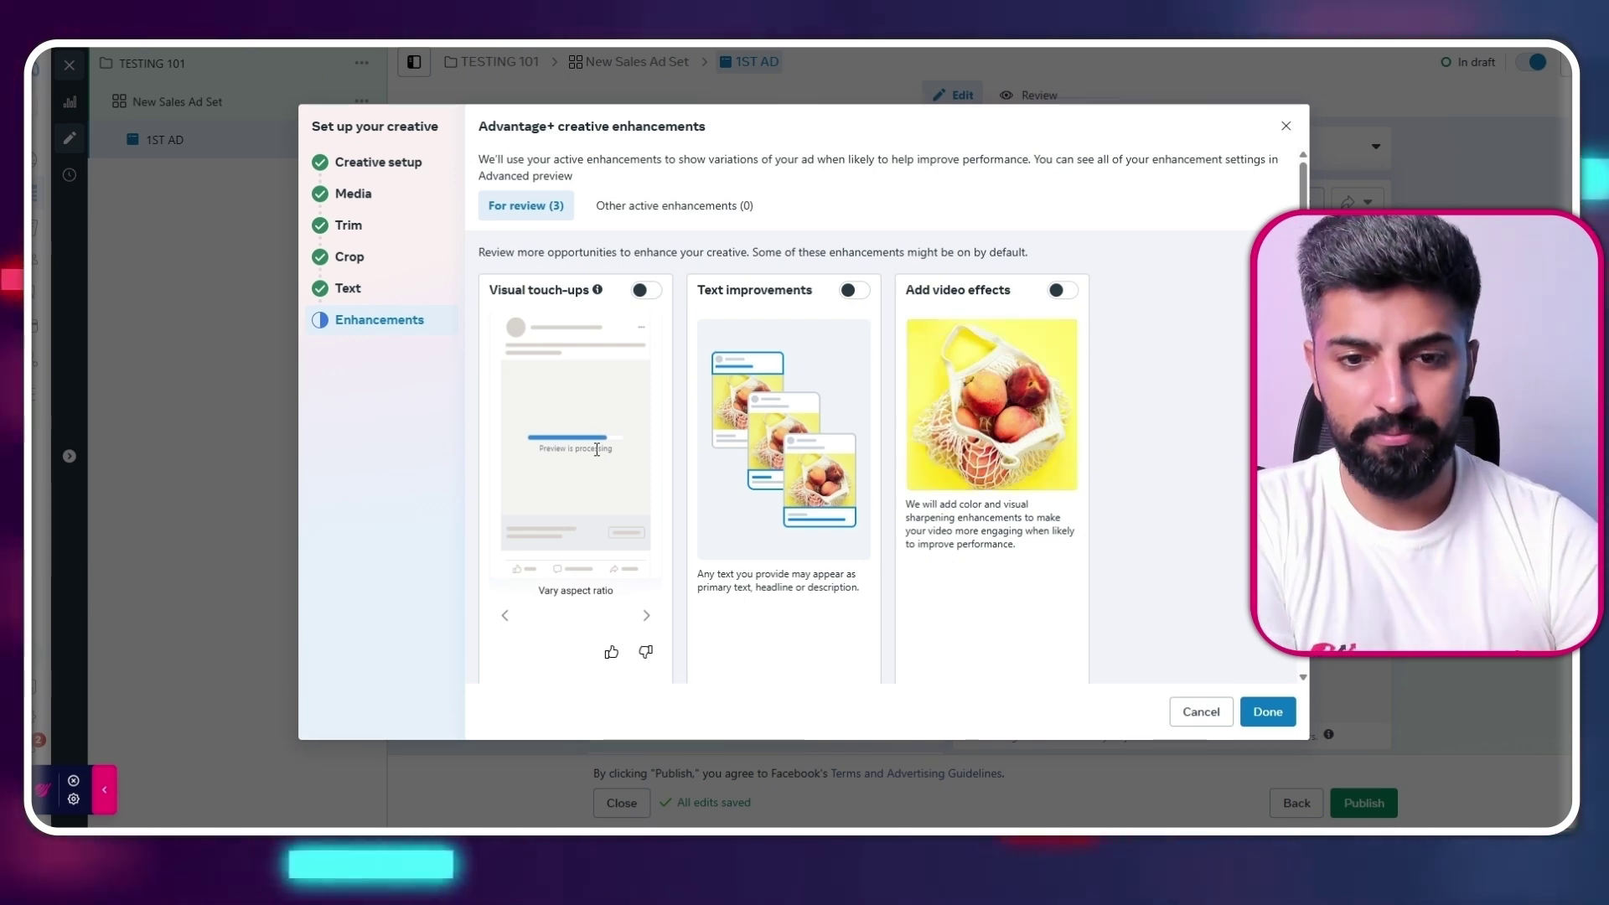
Turn off visual touch-ups, text improvements and video effects, and finish the creative setup
click(652, 291)
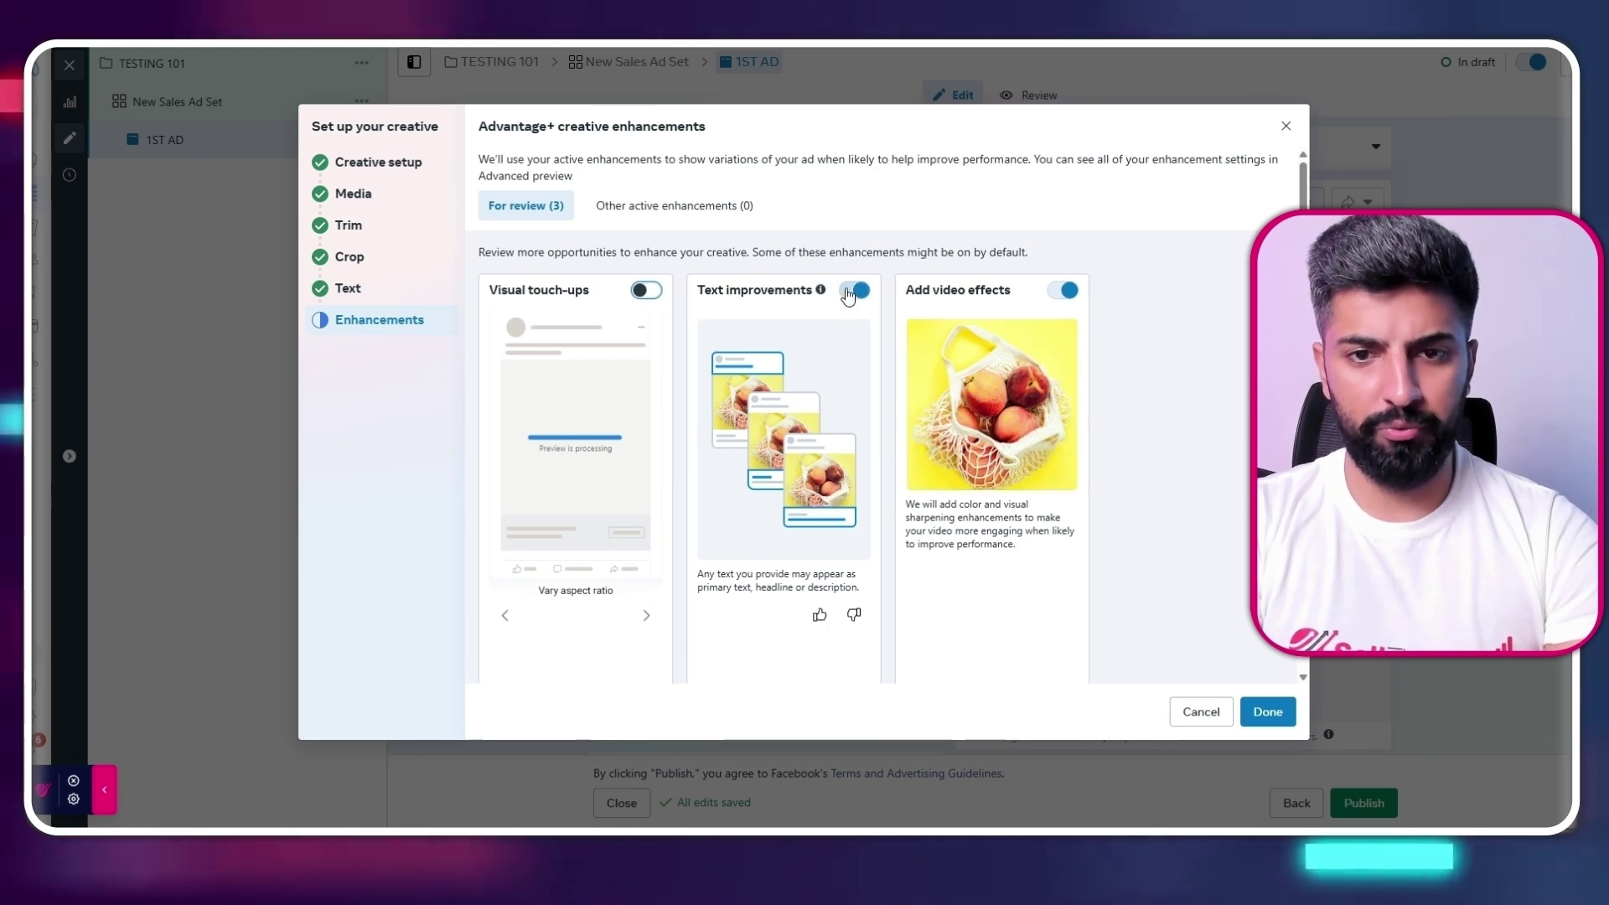
click(856, 291)
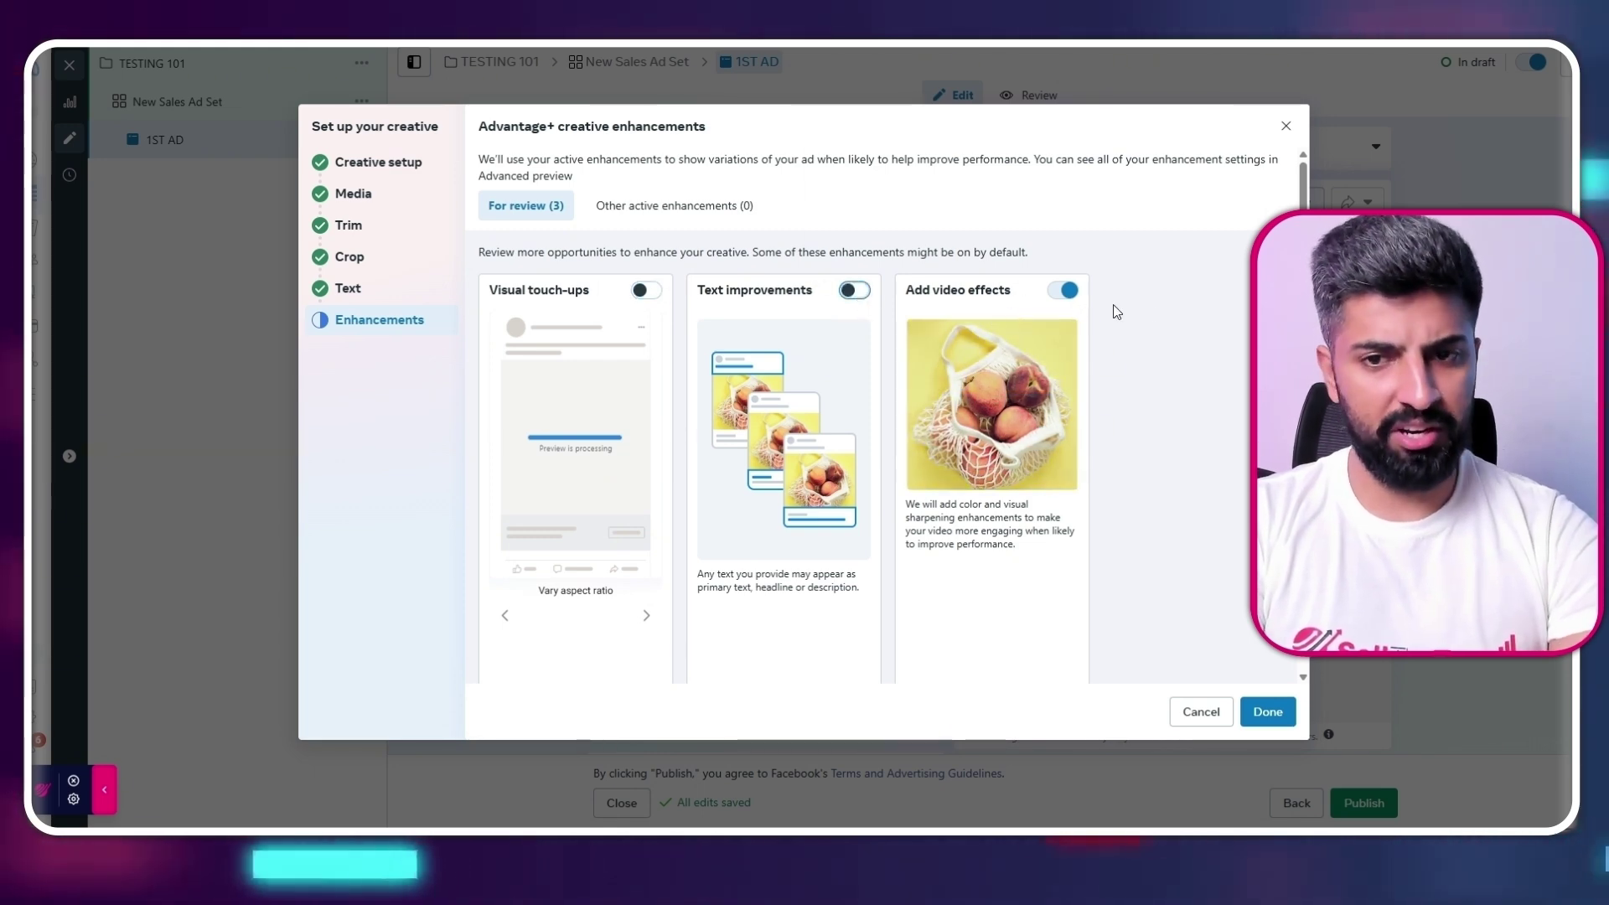
click(1069, 291)
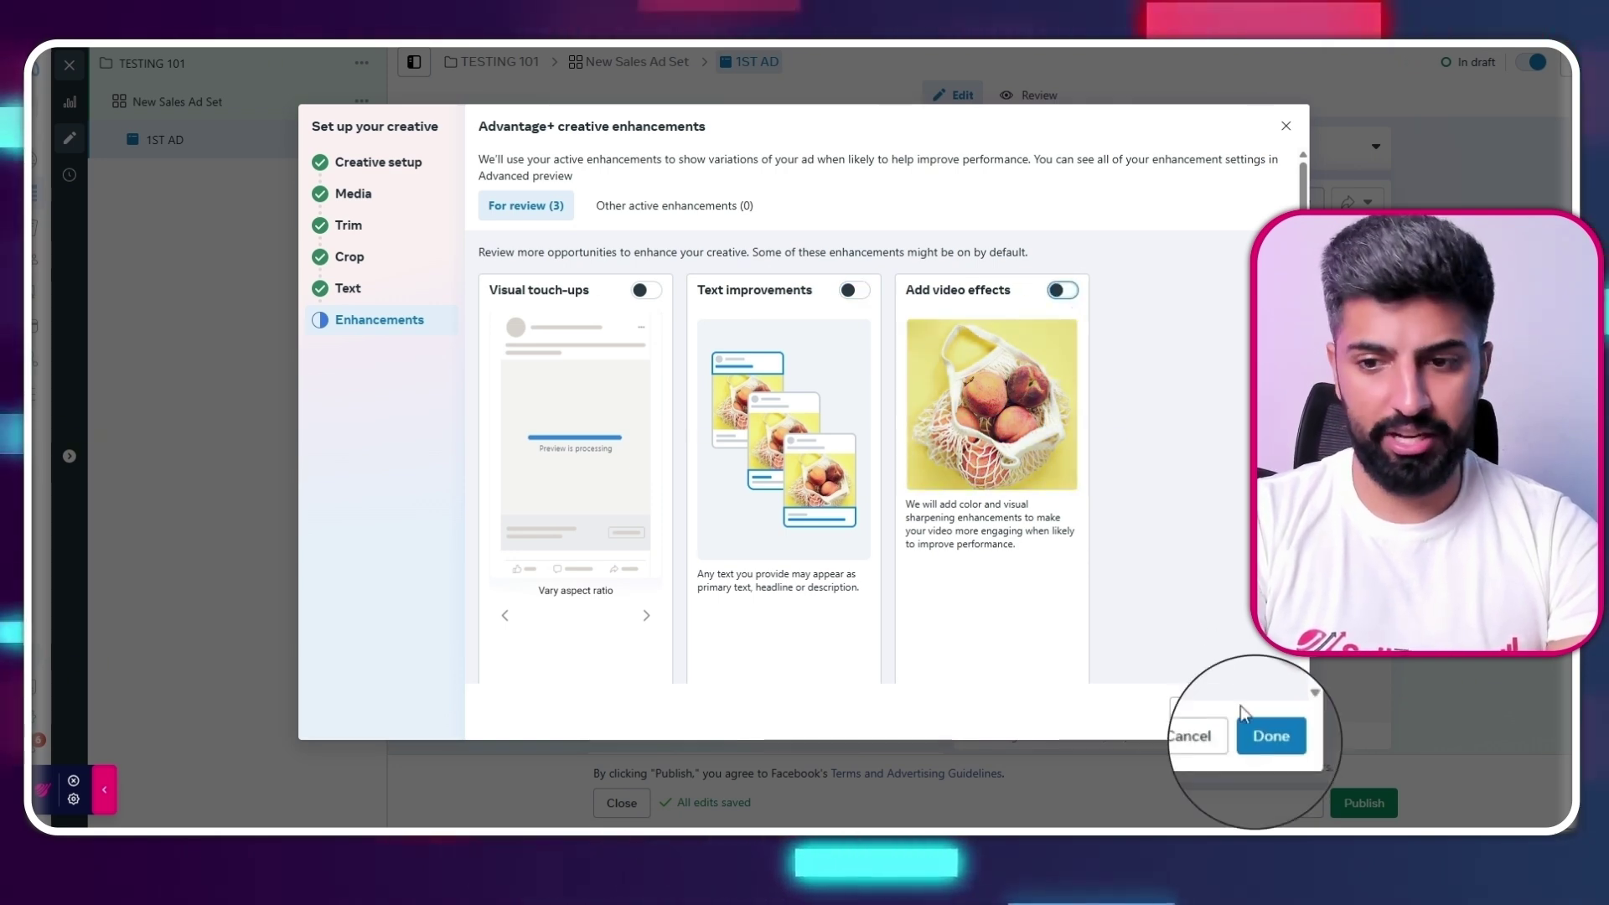
click(1272, 735)
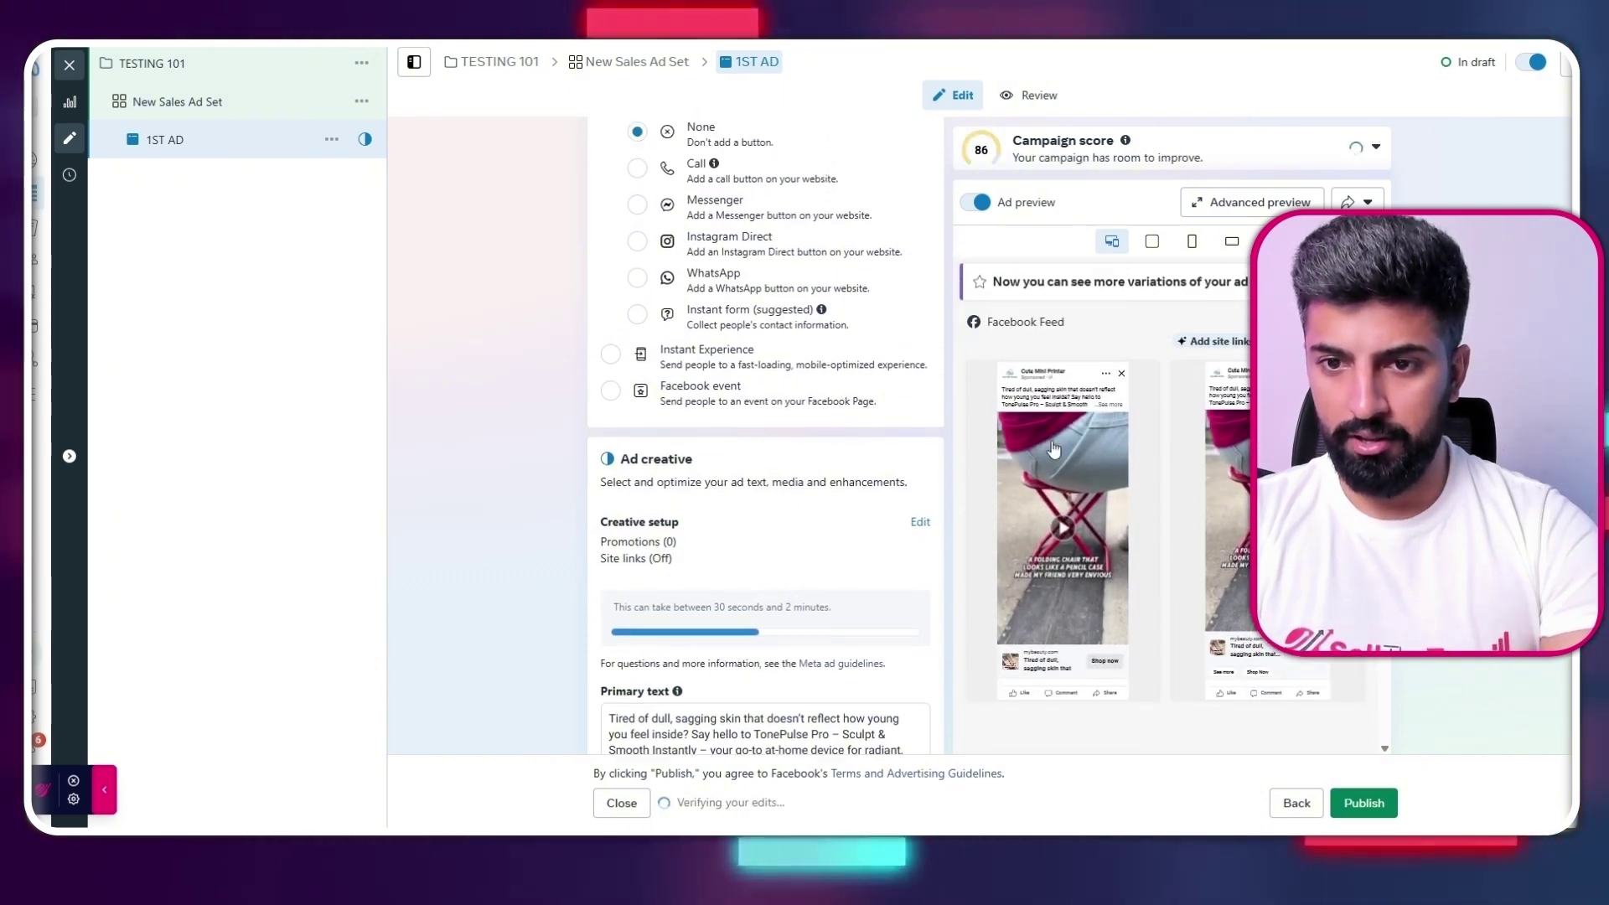
Review the ad's Facebook and Instagram feed previews and its tracking settings
scroll(1125, 427, down, 5)
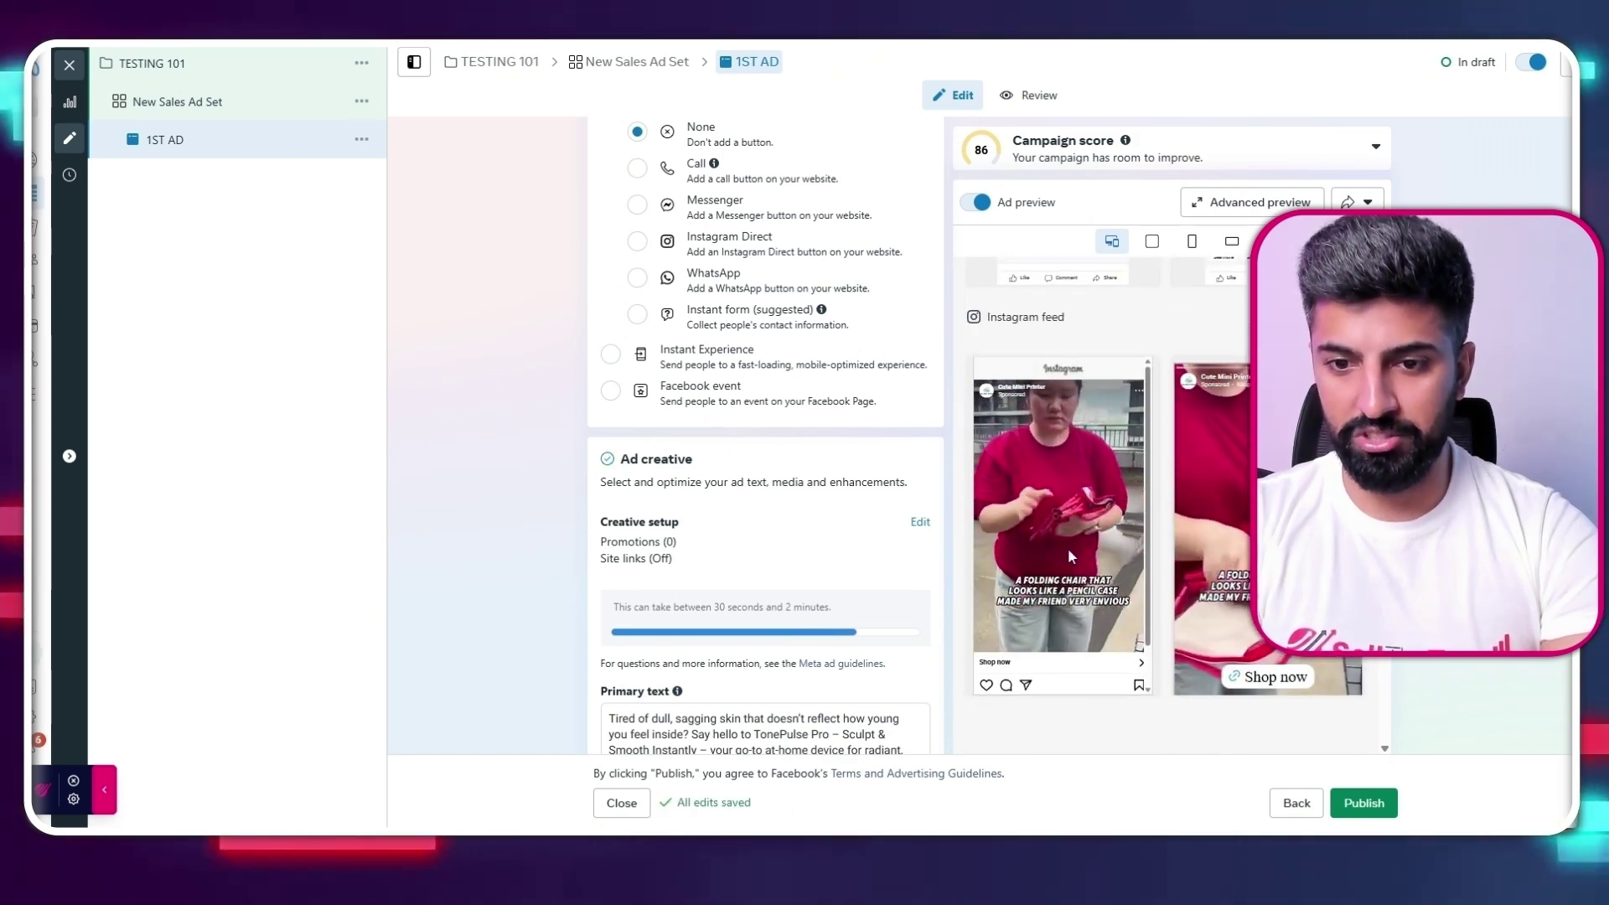
scroll(1039, 378, up, 1)
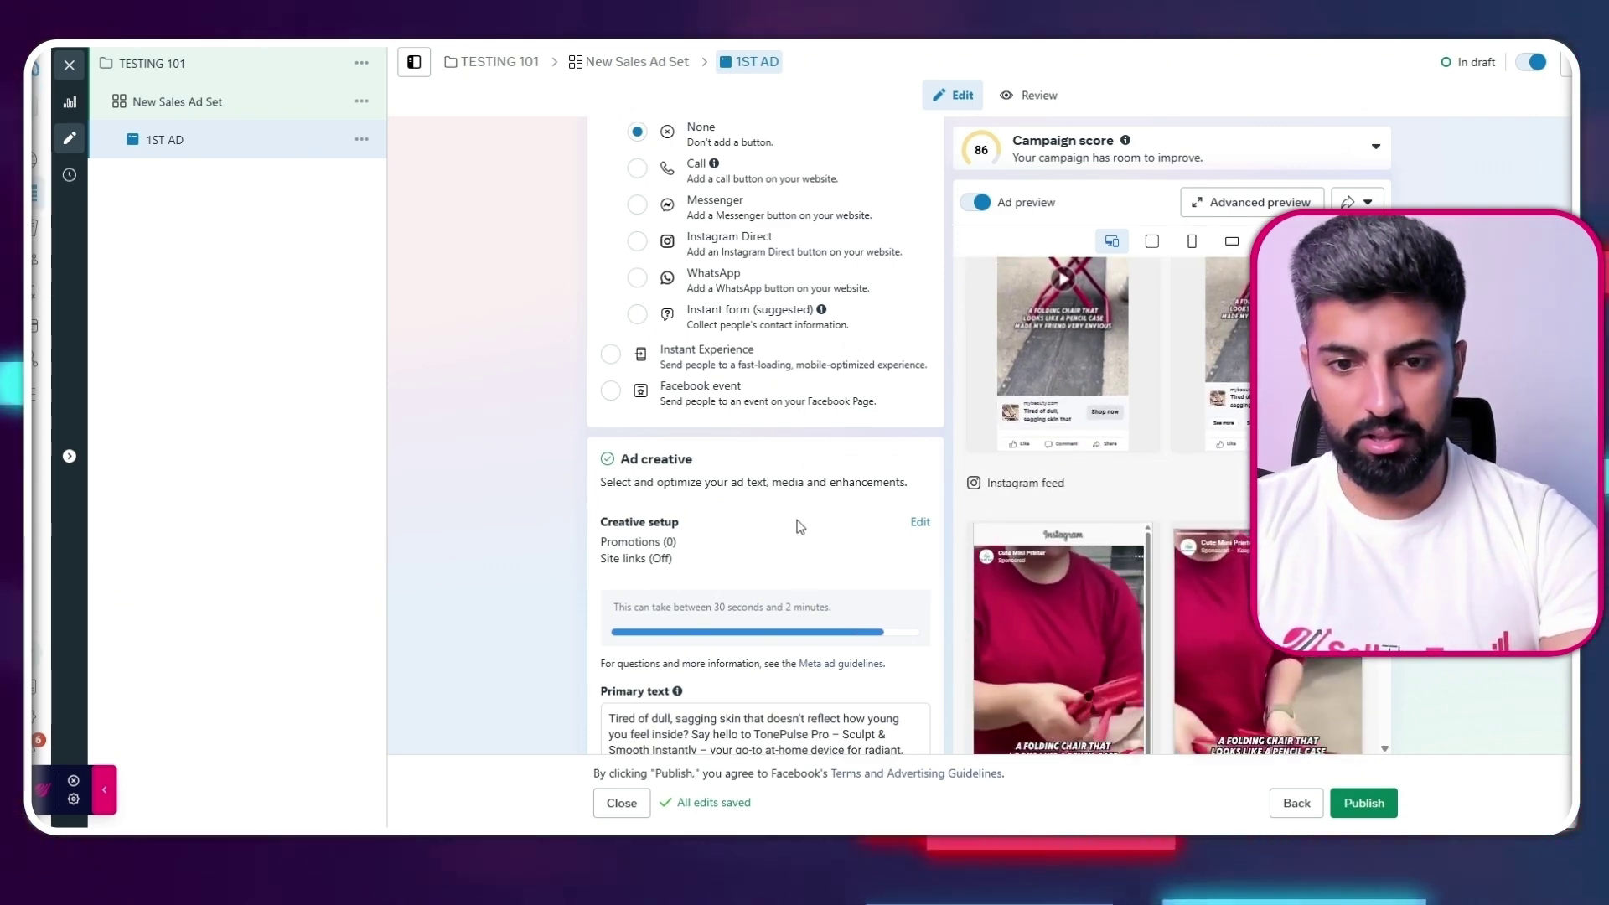
scroll(847, 606, down, 4)
scroll(847, 606, down, 10)
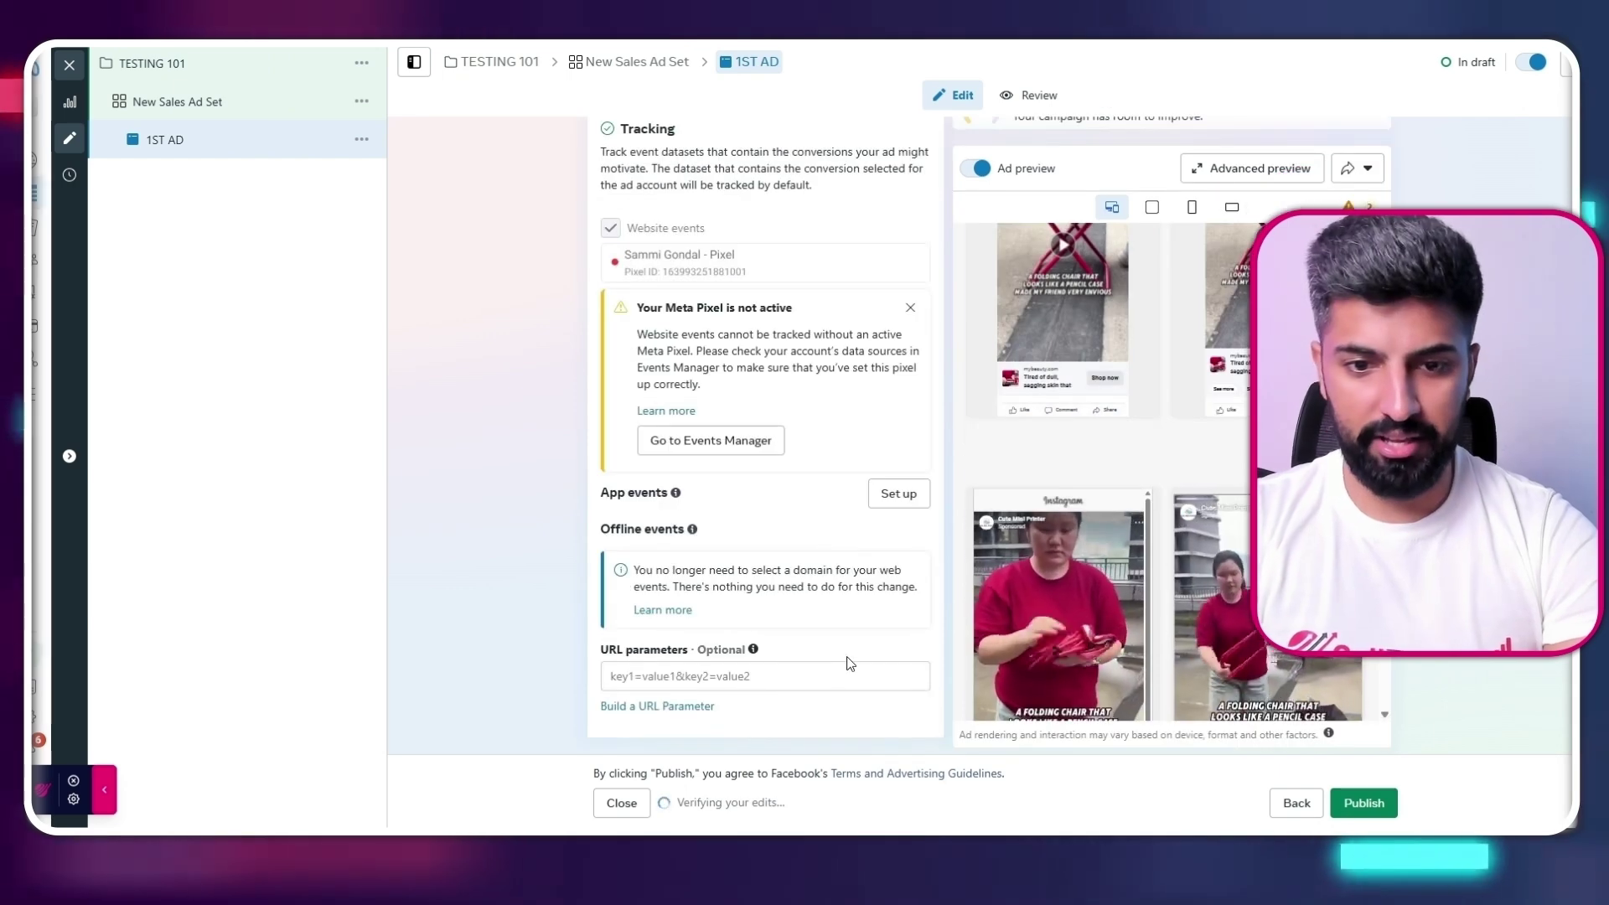
scroll(847, 607, up, 3)
Submit the campaign for publishing and proceed with debit or credit card as the payment method
click(1364, 803)
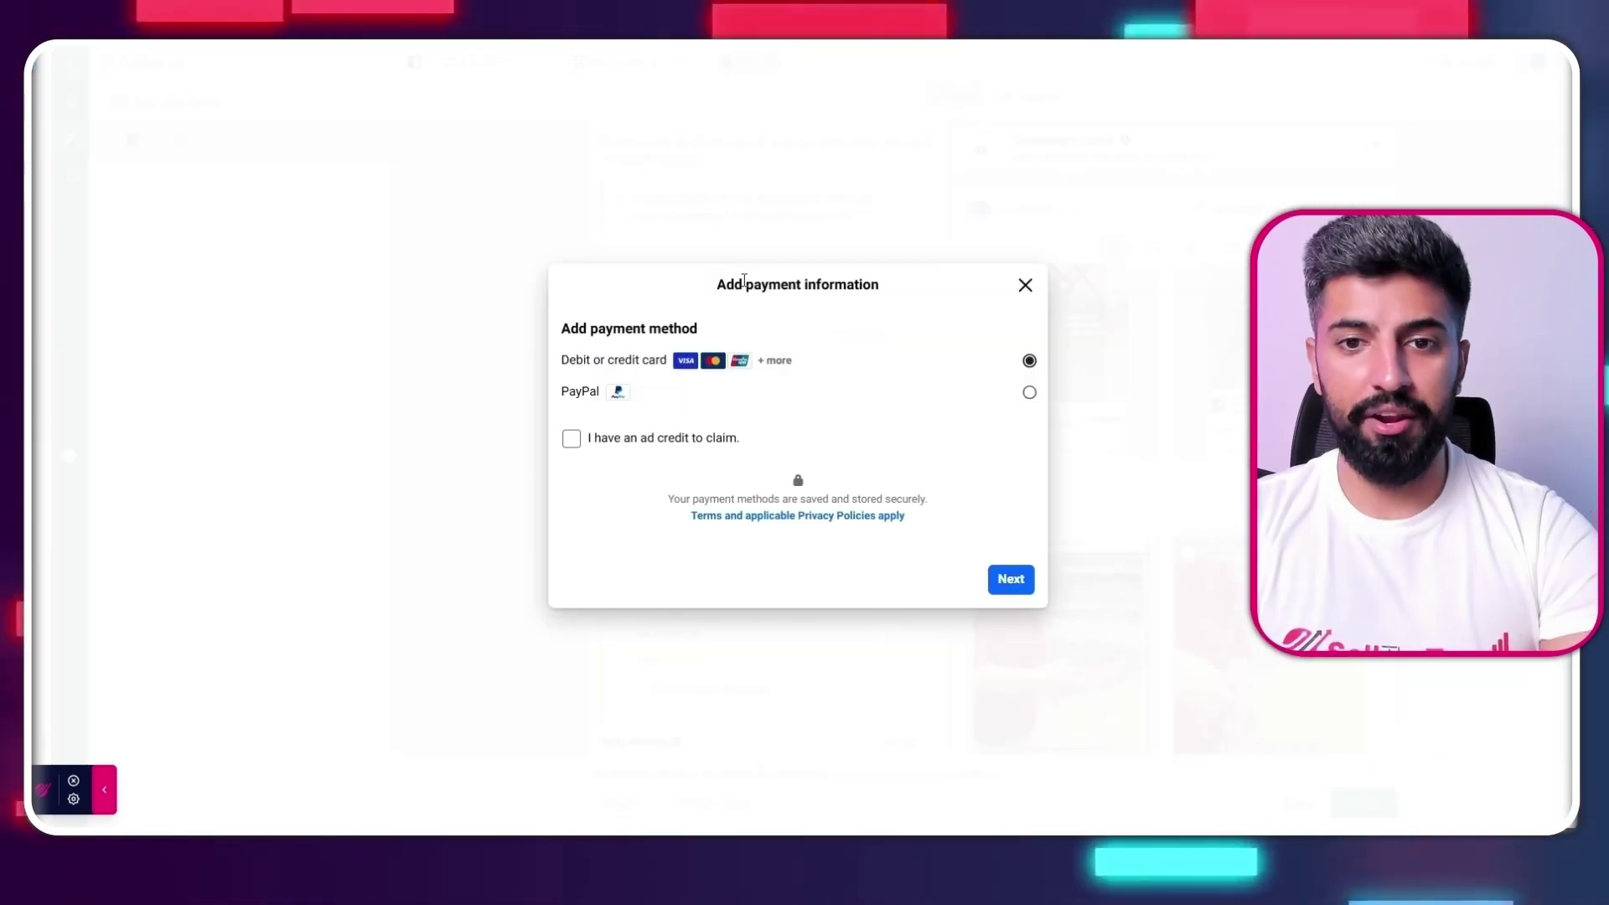
drag(743, 280, 817, 285)
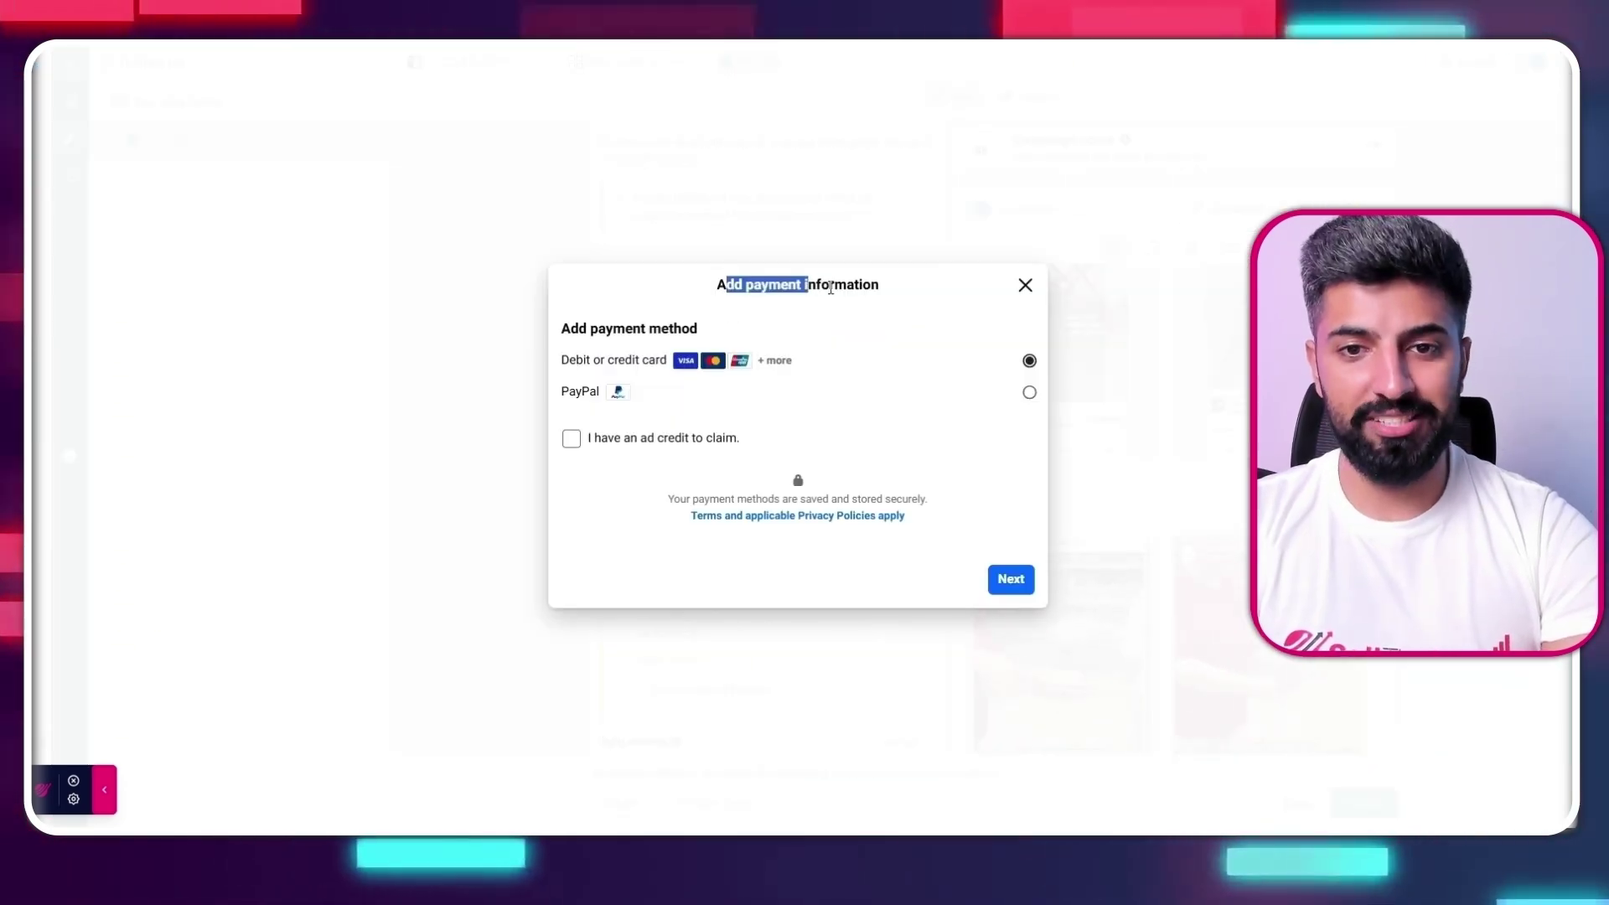
click(894, 310)
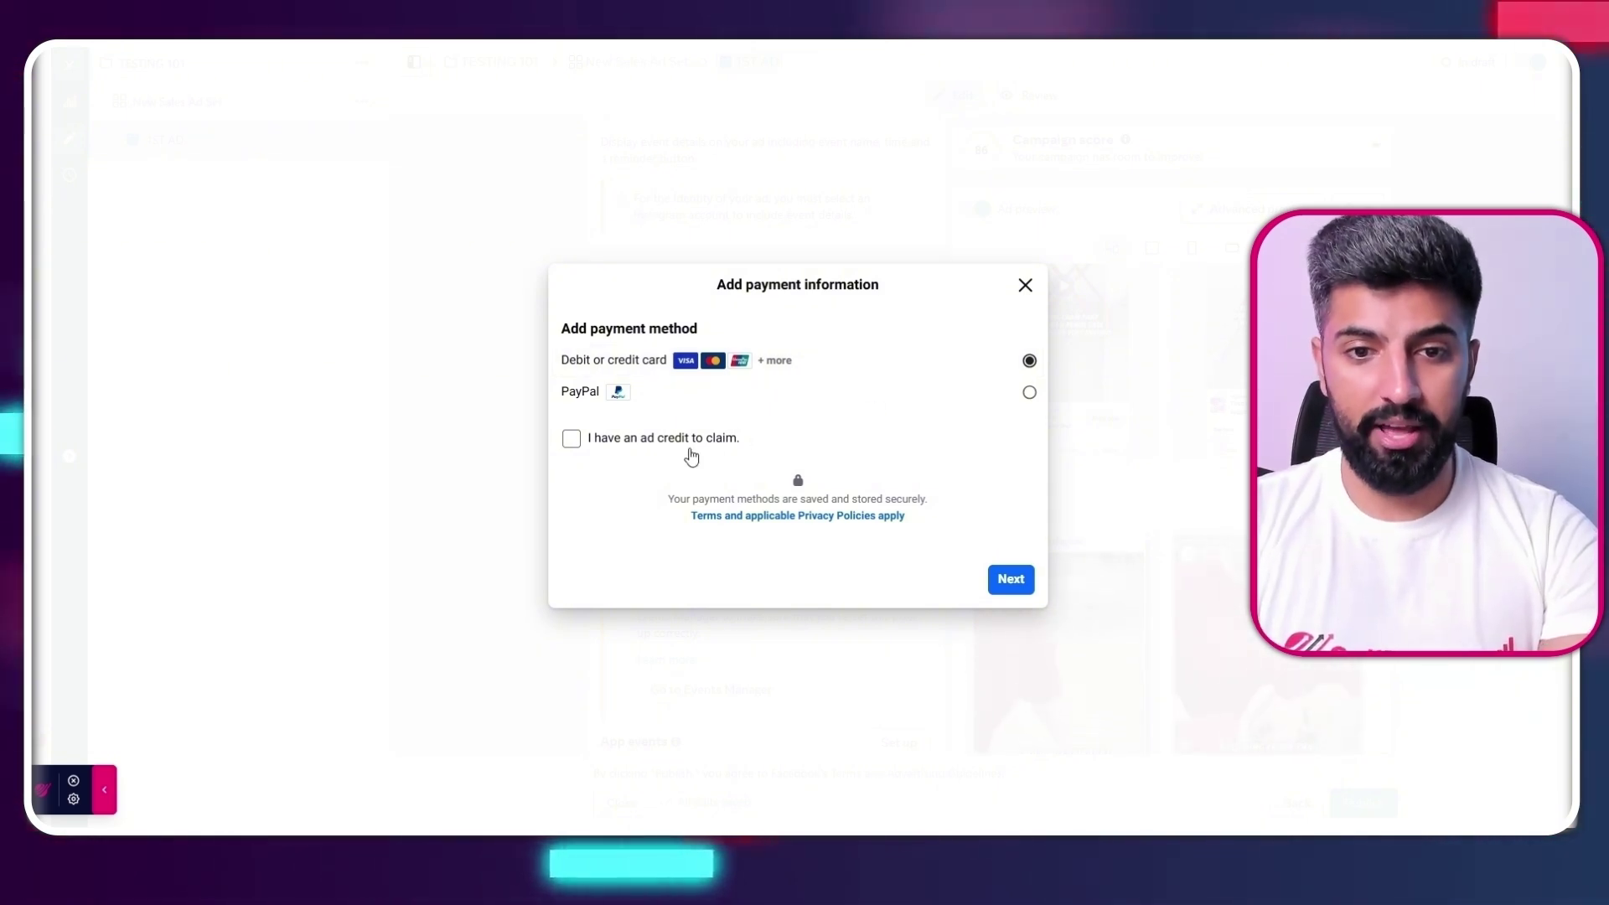
click(1022, 580)
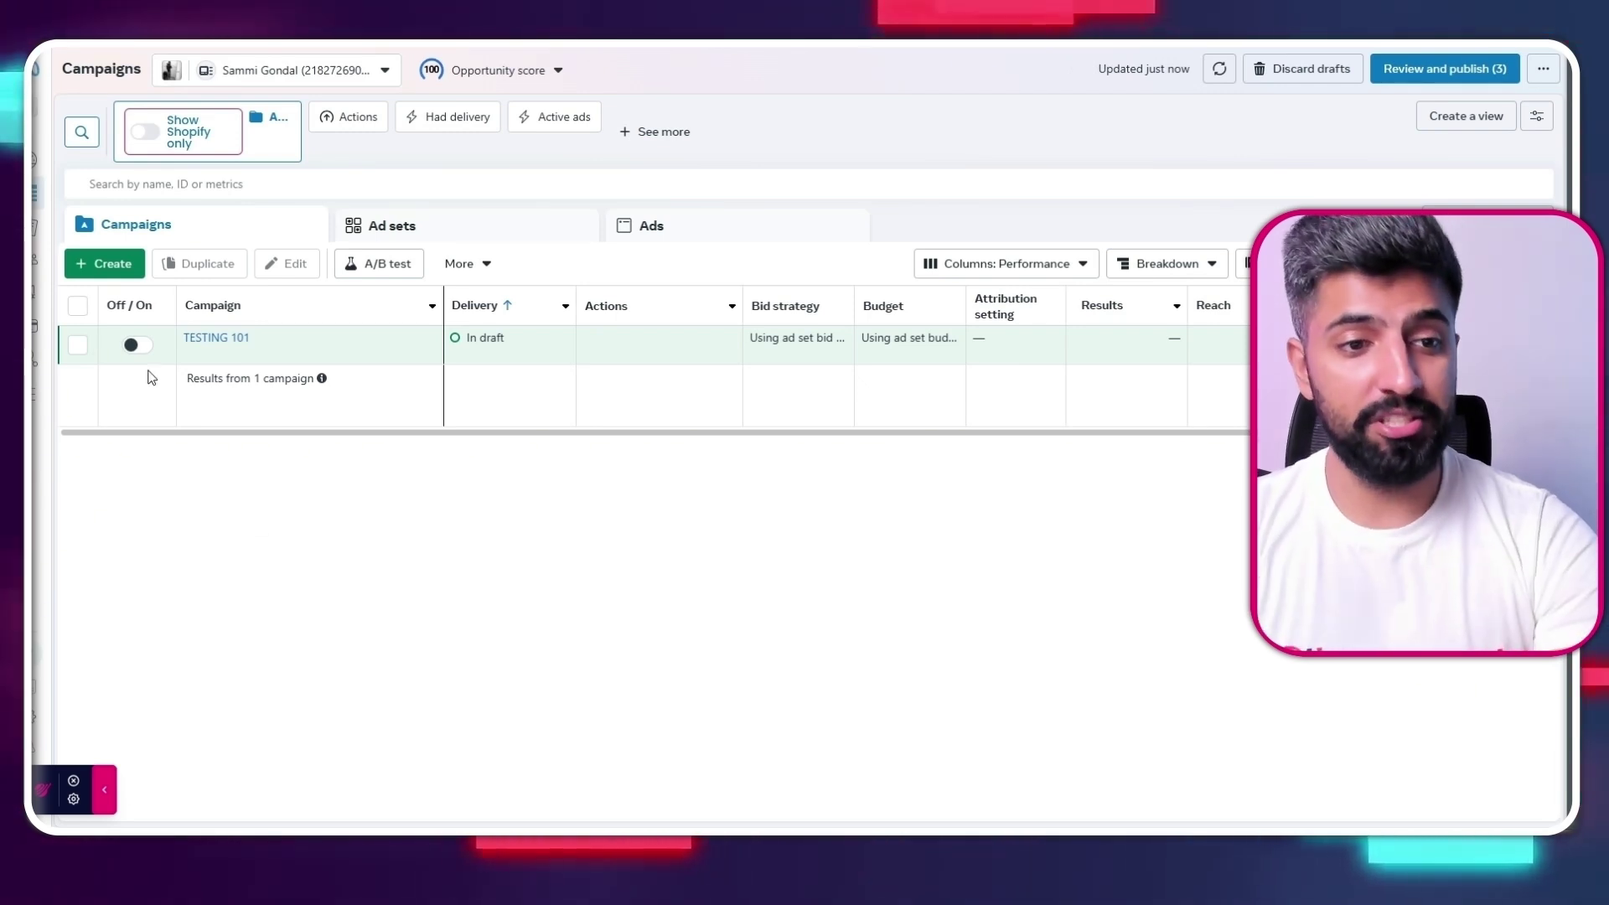
Turn on the TESTING 101 campaign and look across its performance columns
click(138, 344)
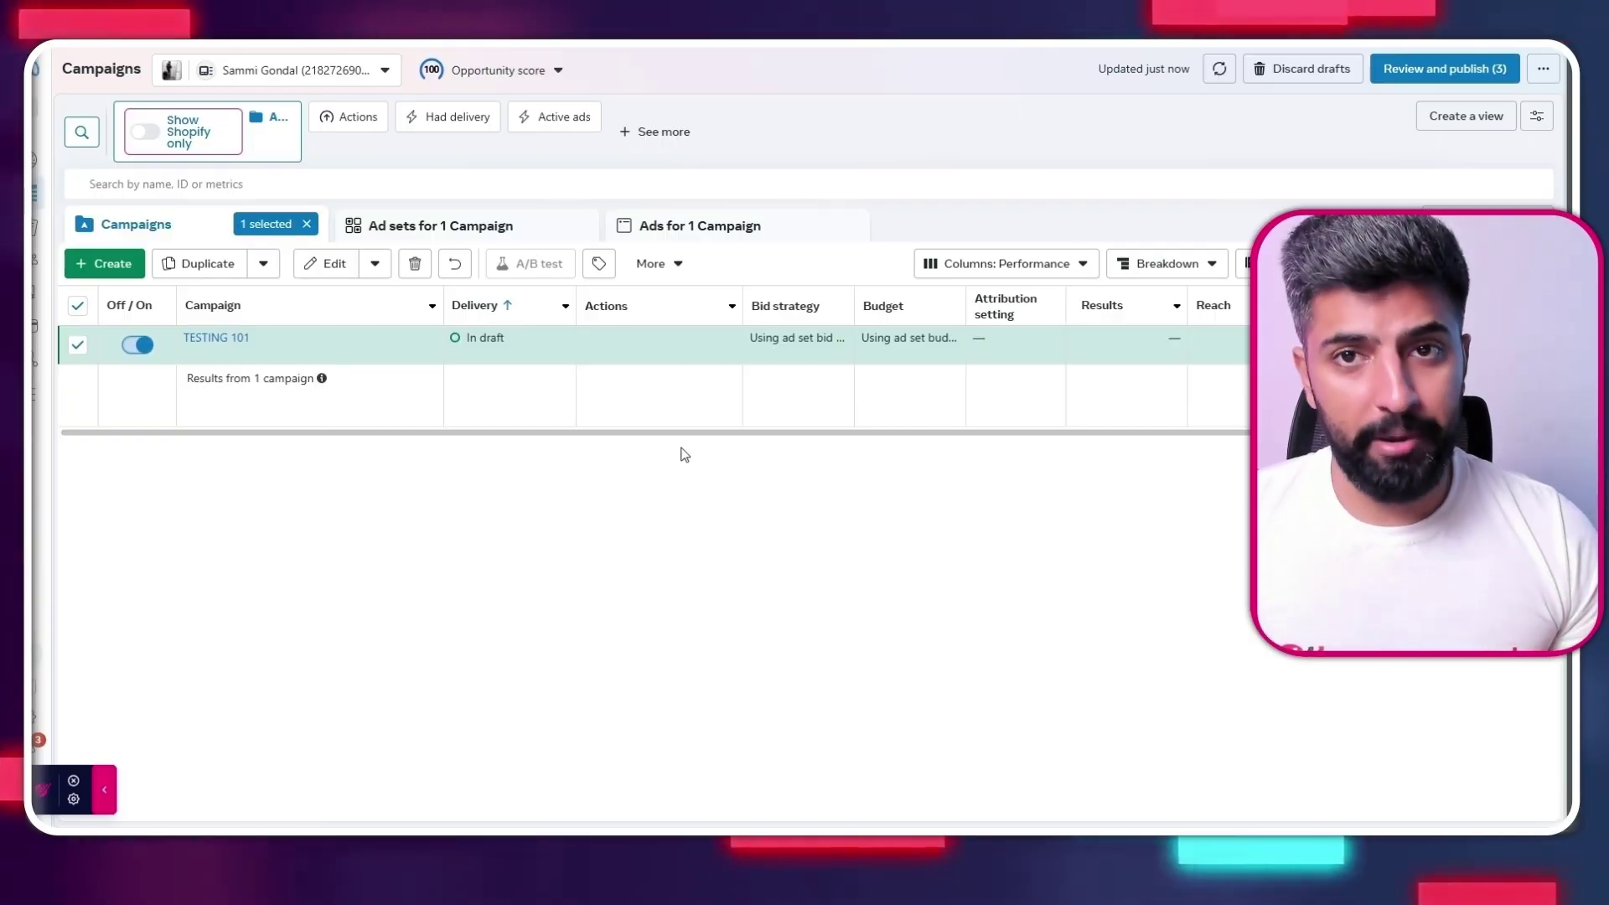
scroll(765, 441, right, 5)
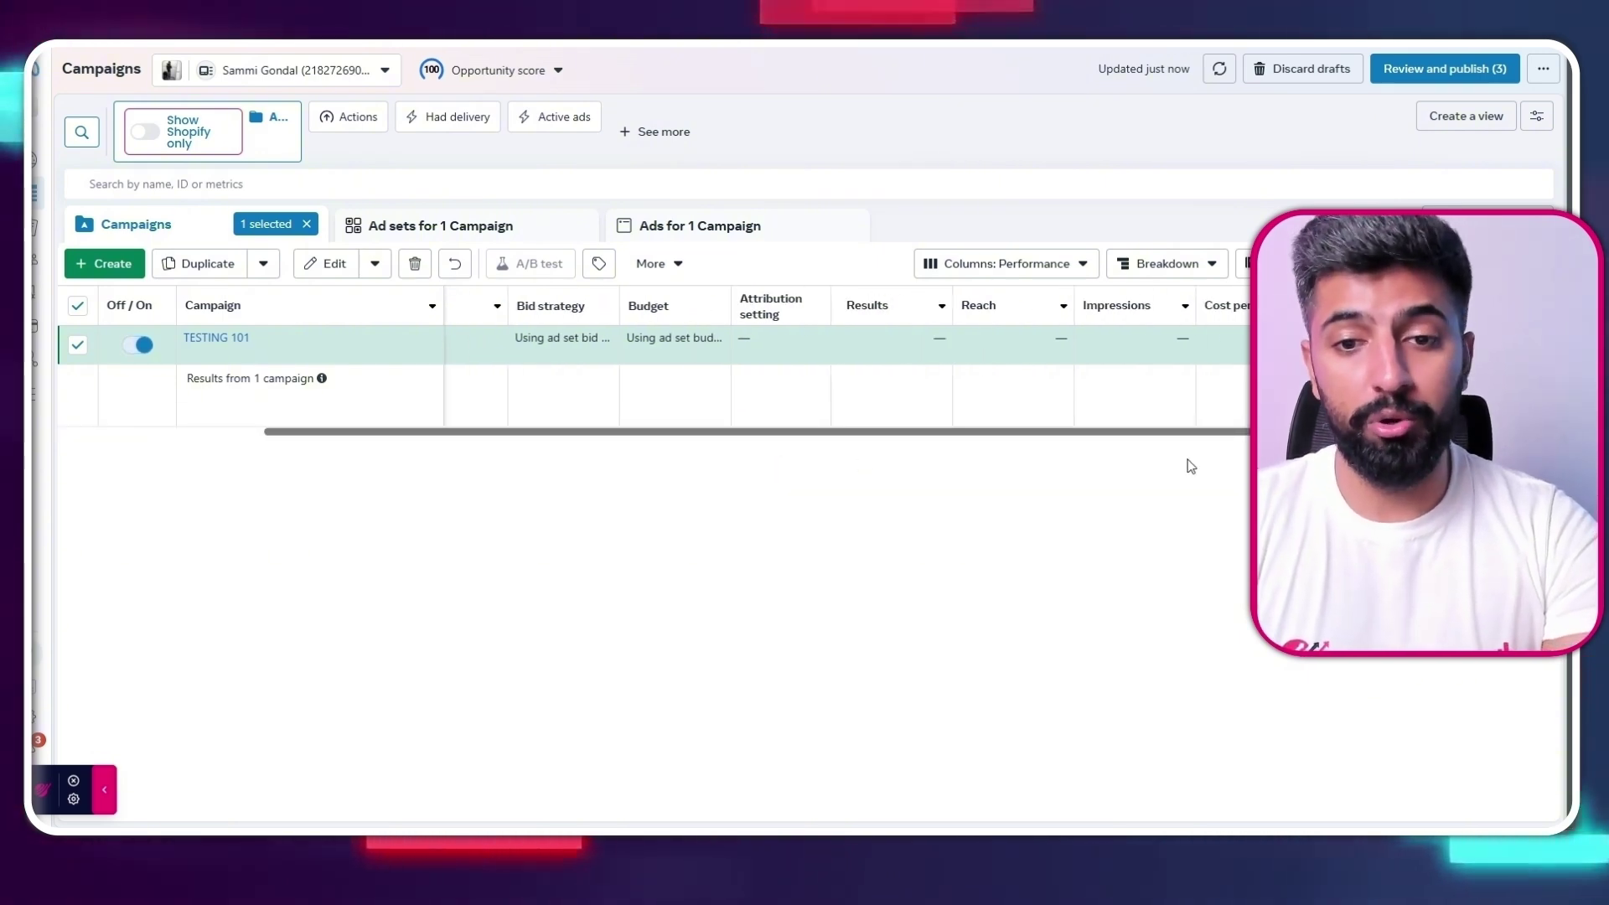
scroll(1185, 463, left, 5)
scroll(1029, 466, left, 1)
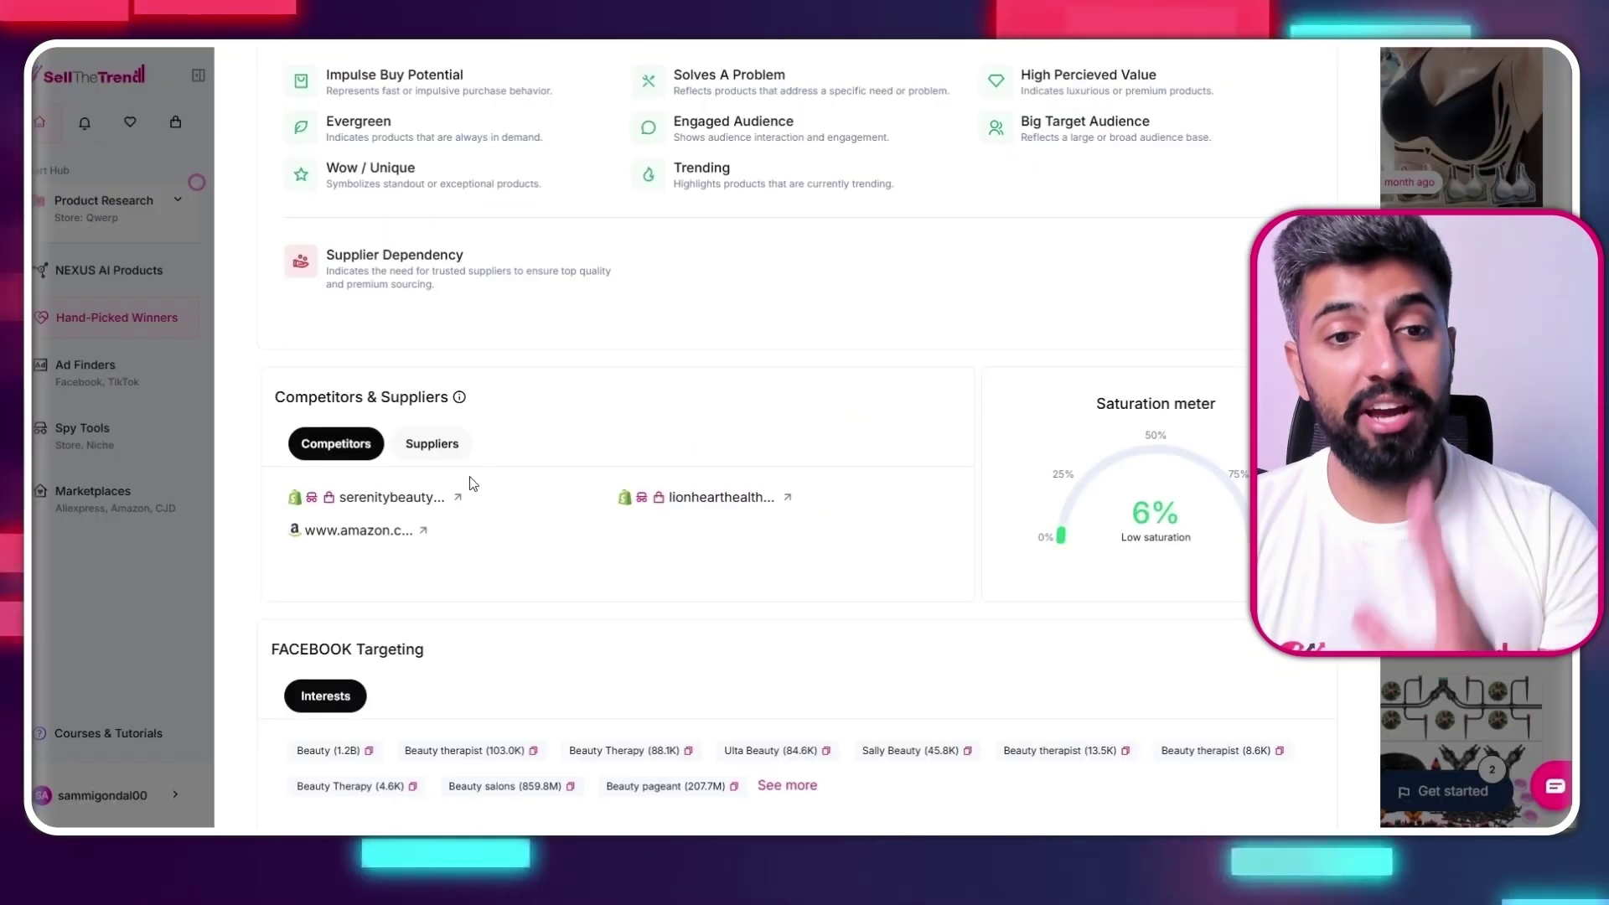
Look through the product's competitors, saturation meter and Facebook targeting interests in Sell The Trend
scroll(495, 502, down, 5)
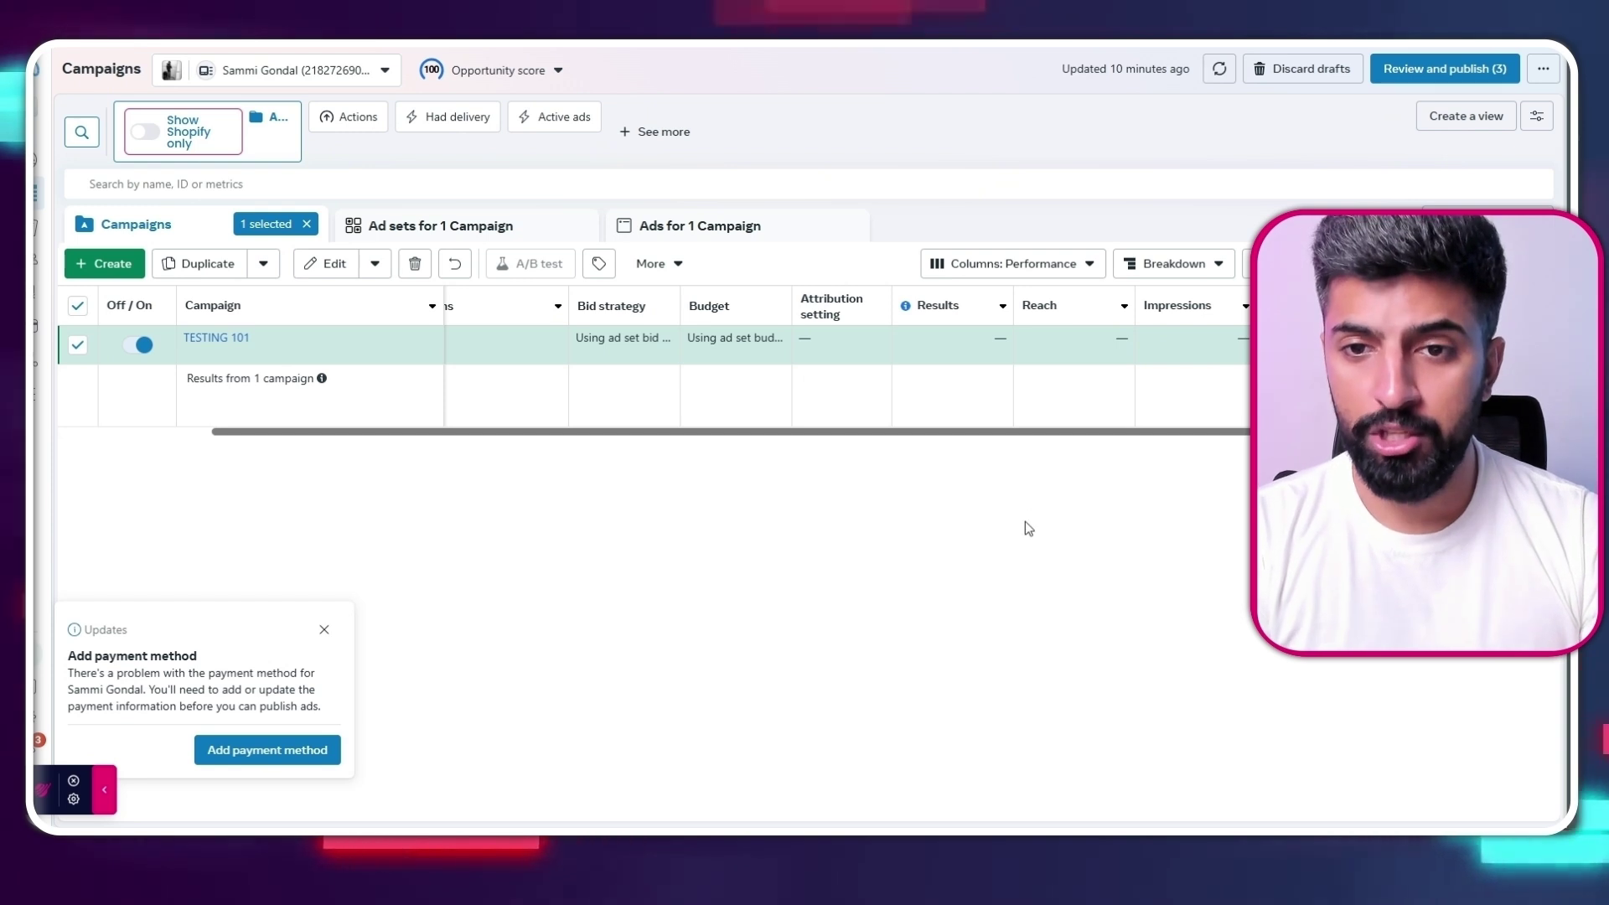
Customize the campaign table's columns in Ads Manager, removing every listed metric except Delivery and Budget
click(1000, 263)
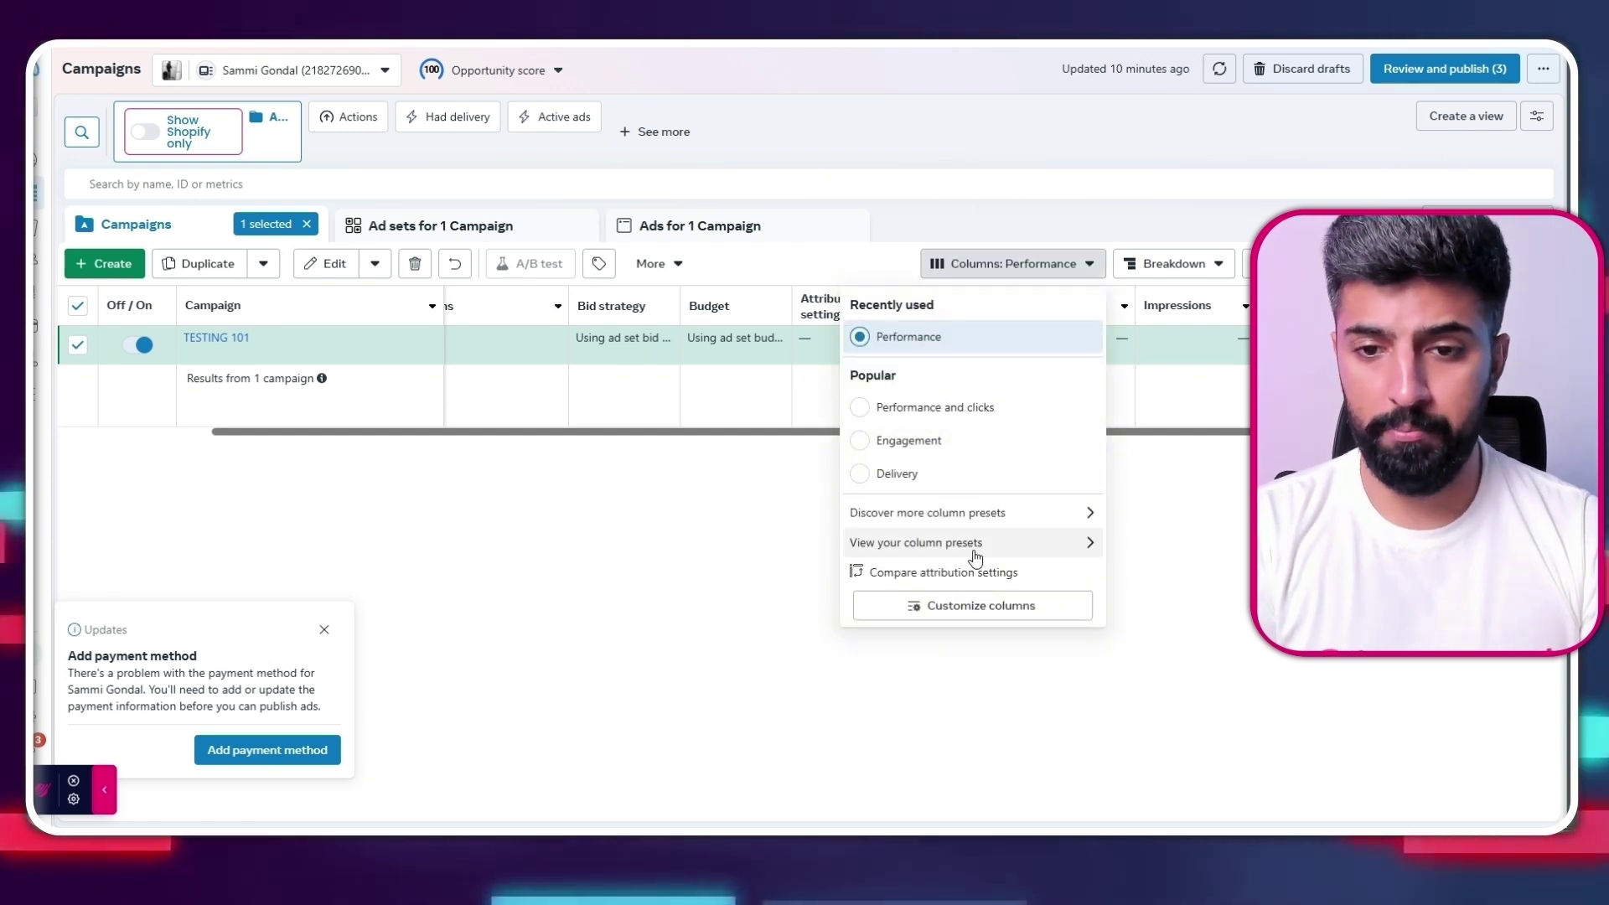
click(988, 614)
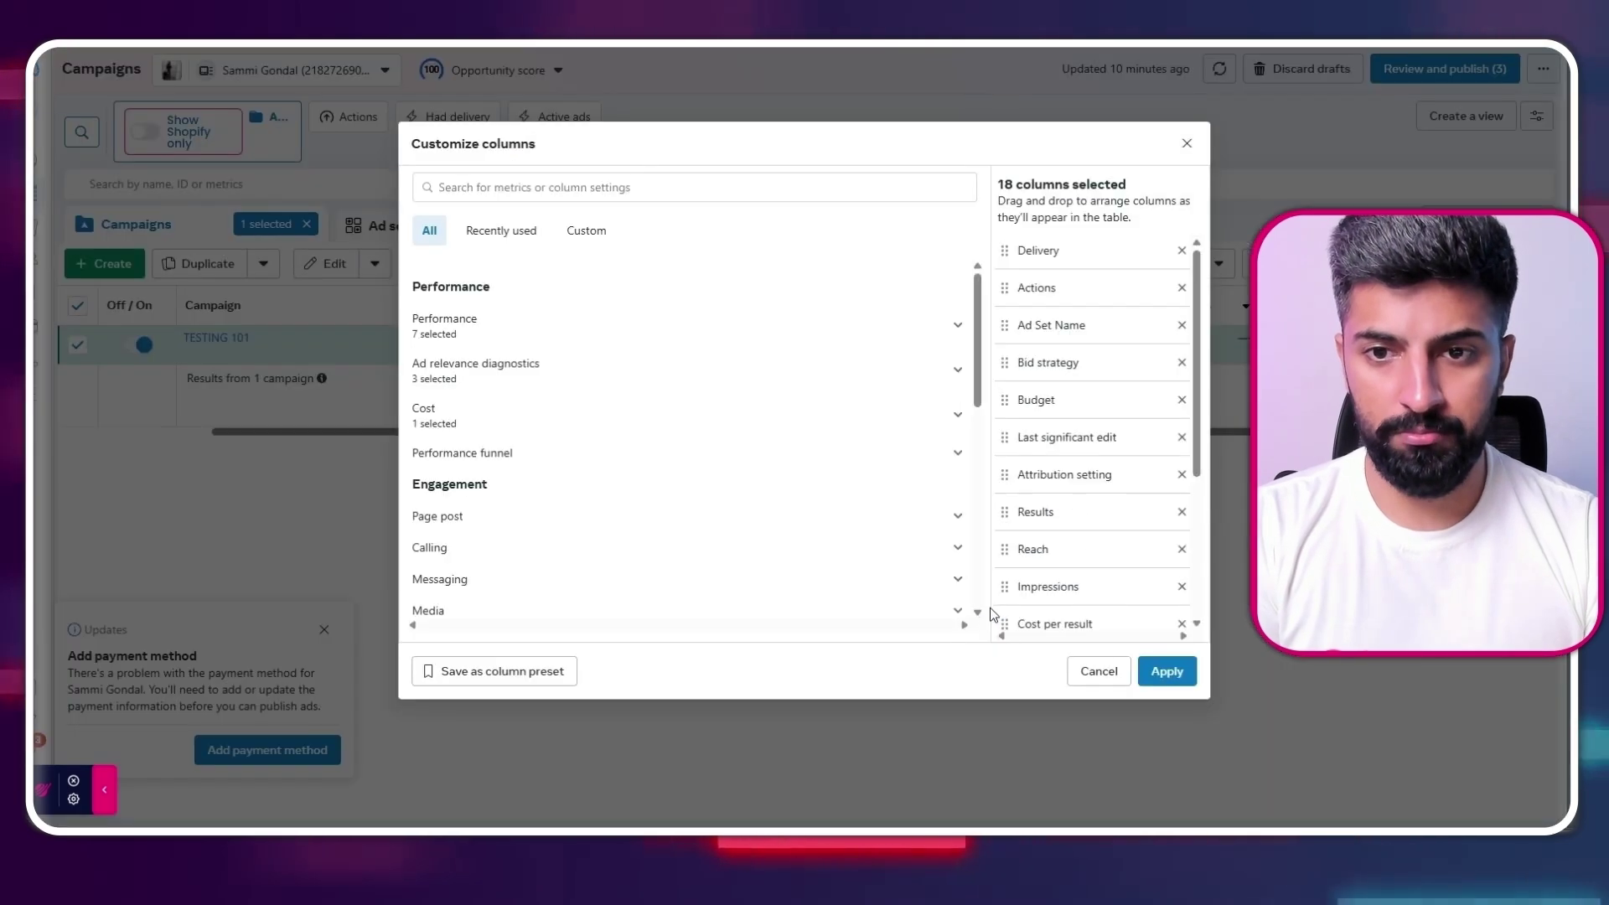
click(1181, 289)
click(1181, 288)
click(1181, 288)
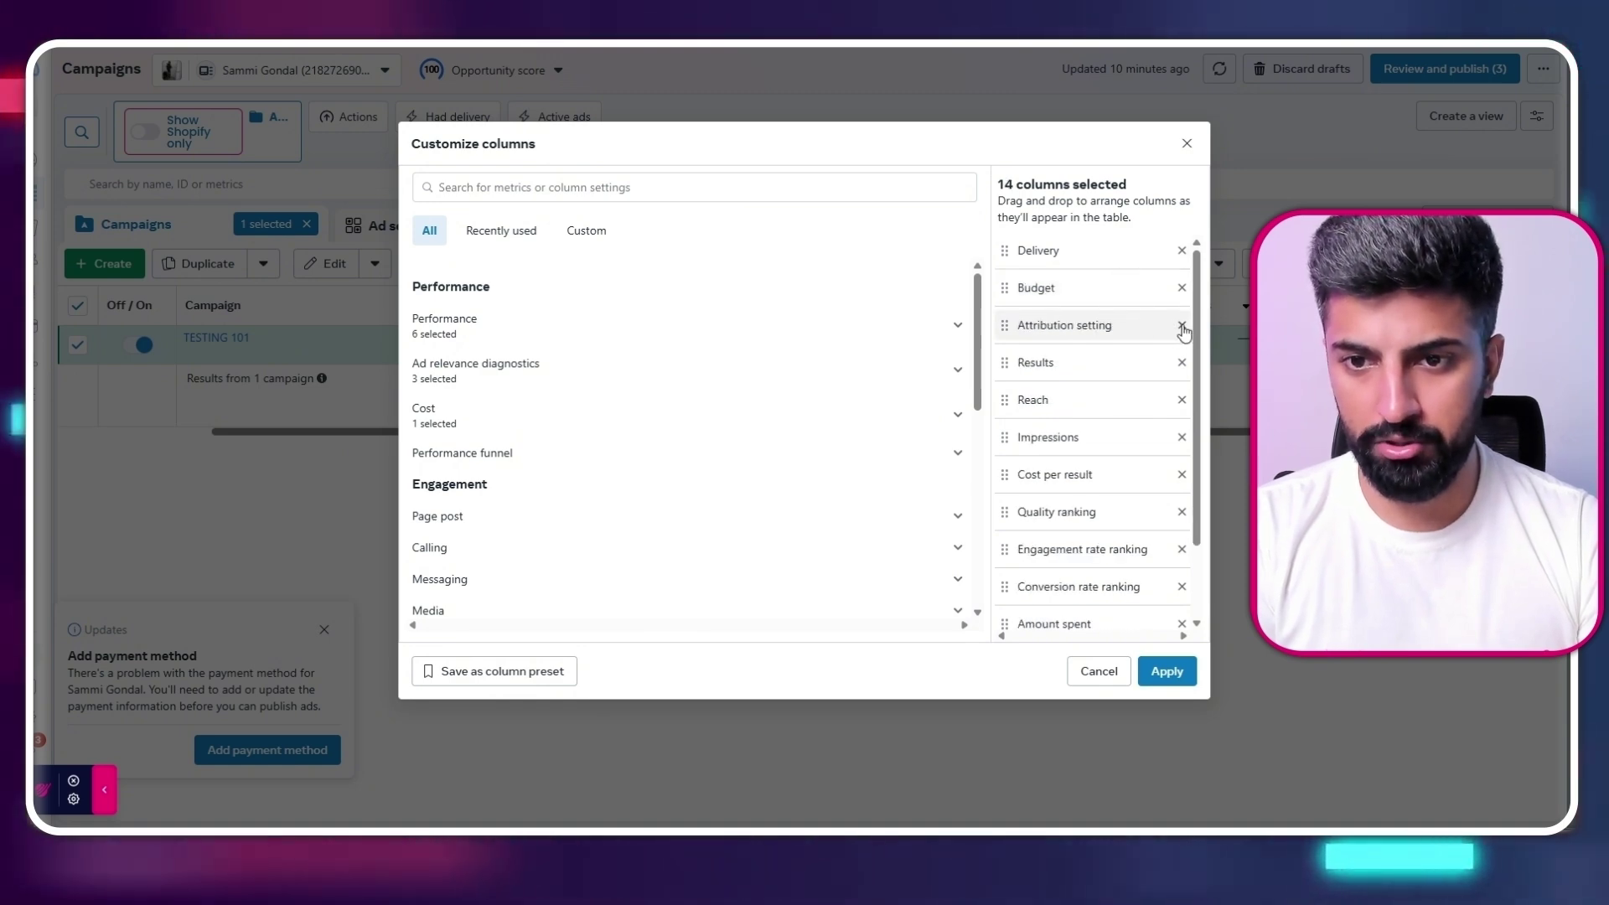
click(1181, 326)
click(1181, 326)
click(1181, 326)
click(1182, 326)
click(1182, 326)
click(1182, 326)
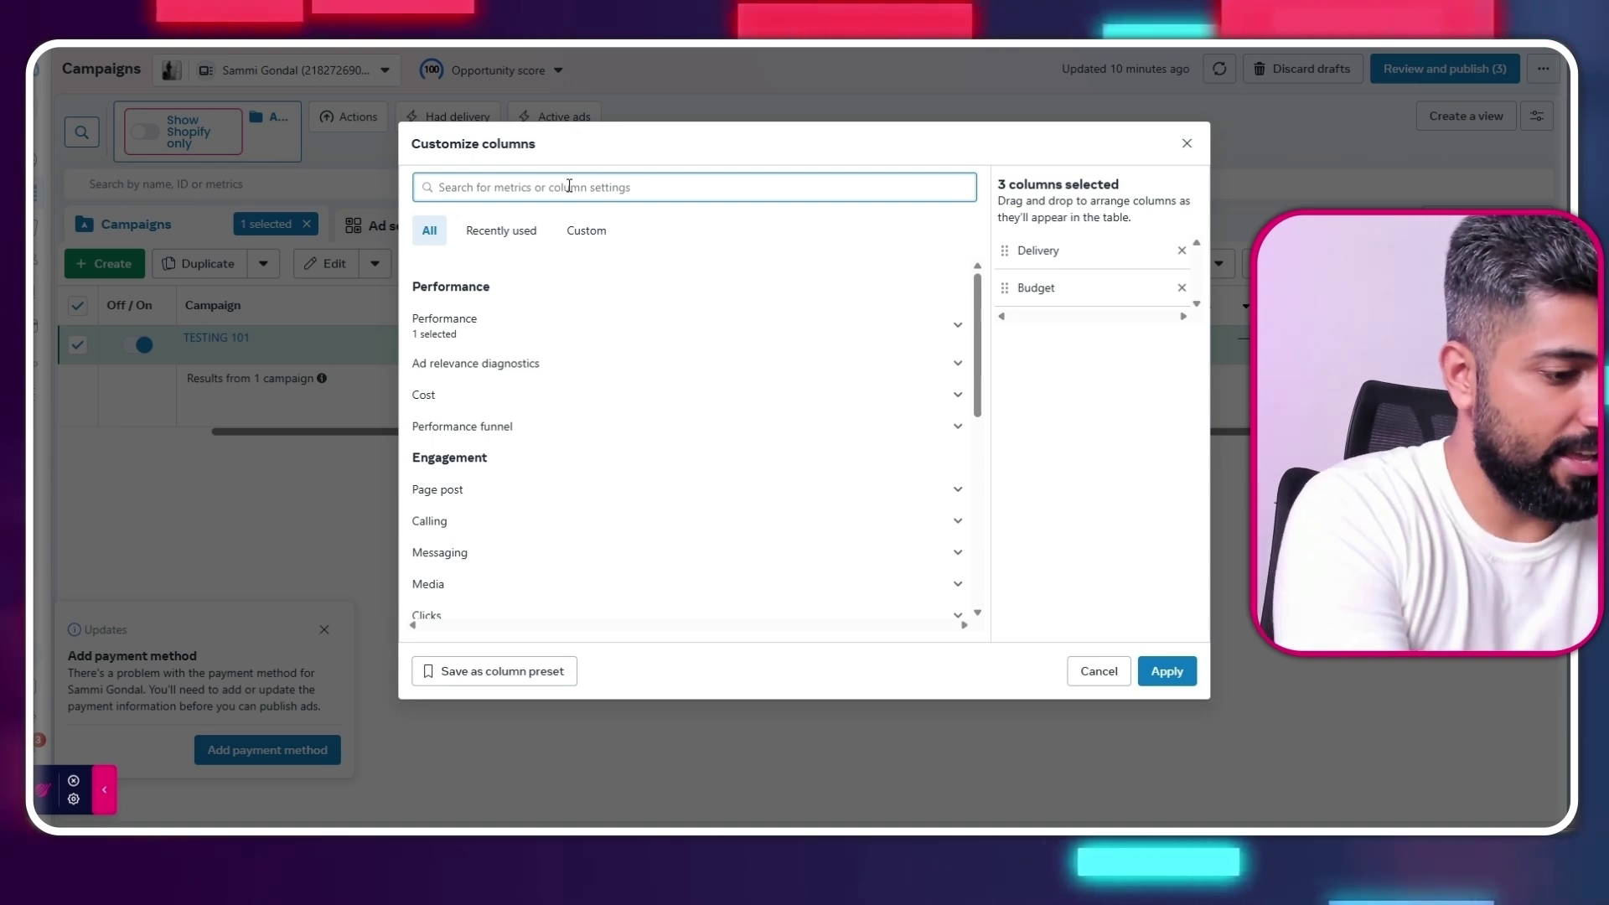
Add the Impressions and CPM (cost per 1,000 impressions) columns to the campaign table's selection
text(imp)
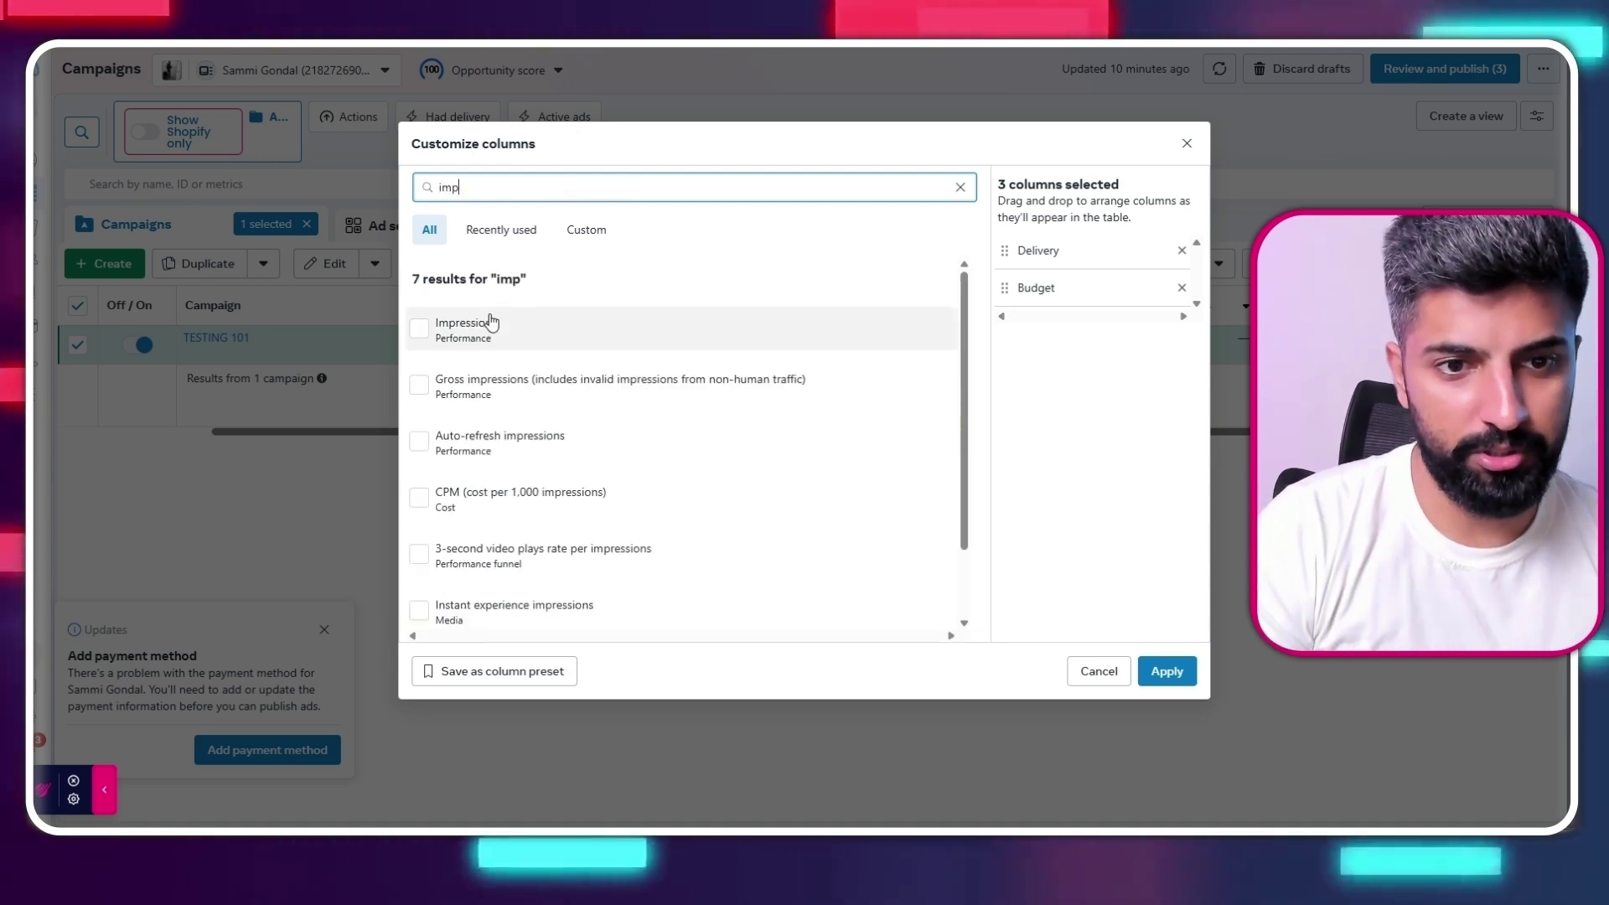
click(491, 322)
double_click(497, 187)
key(BackSpace)
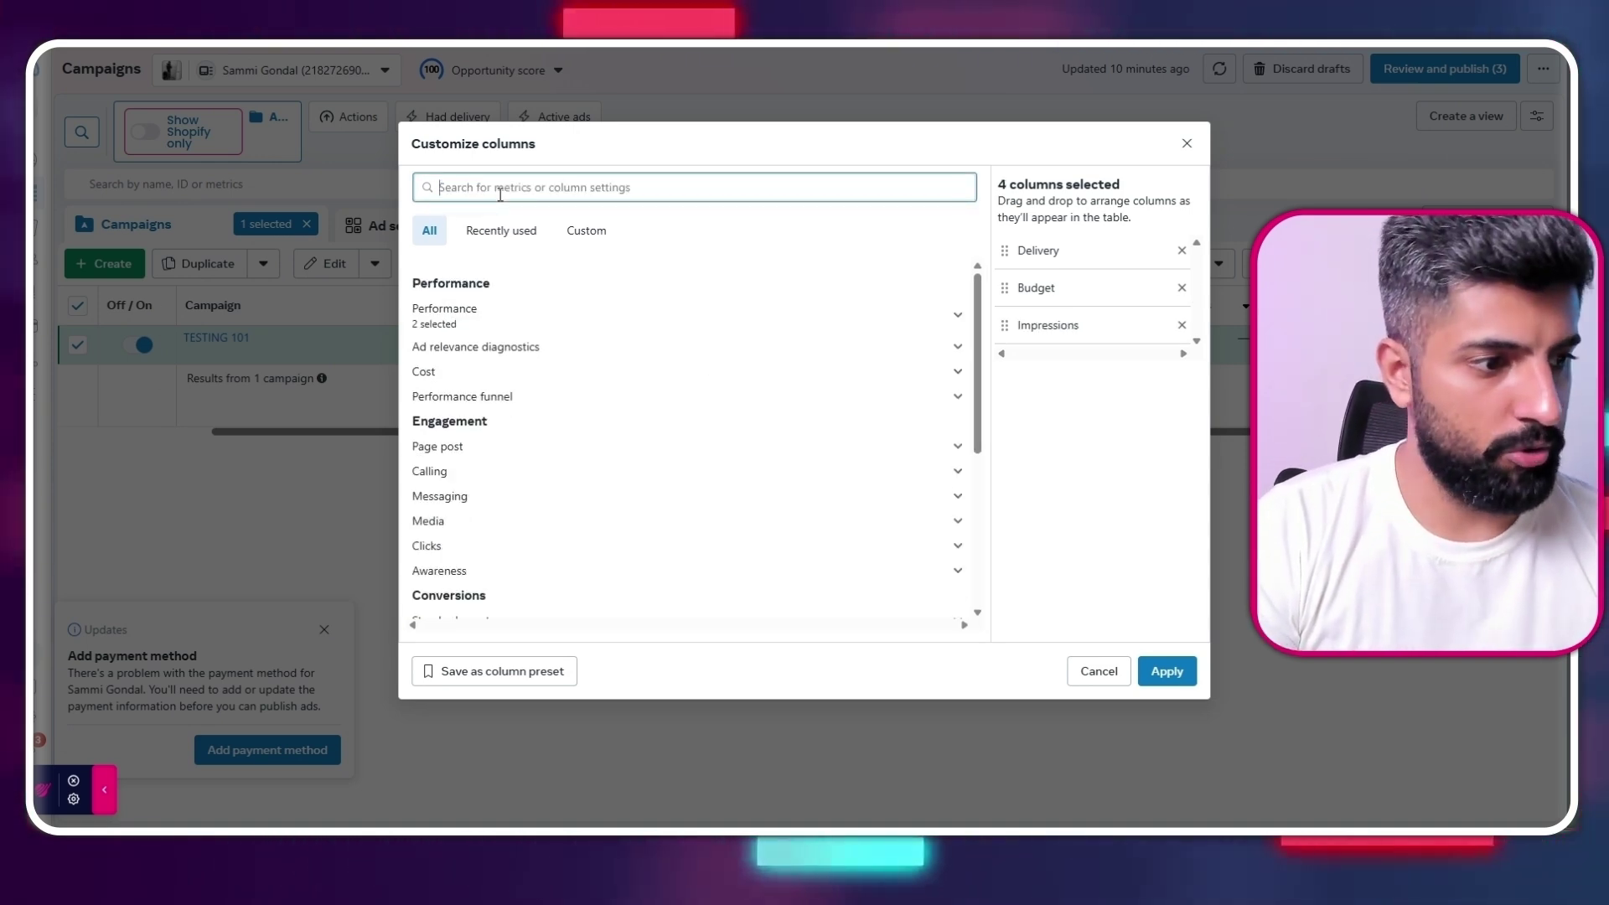
text(cpm)
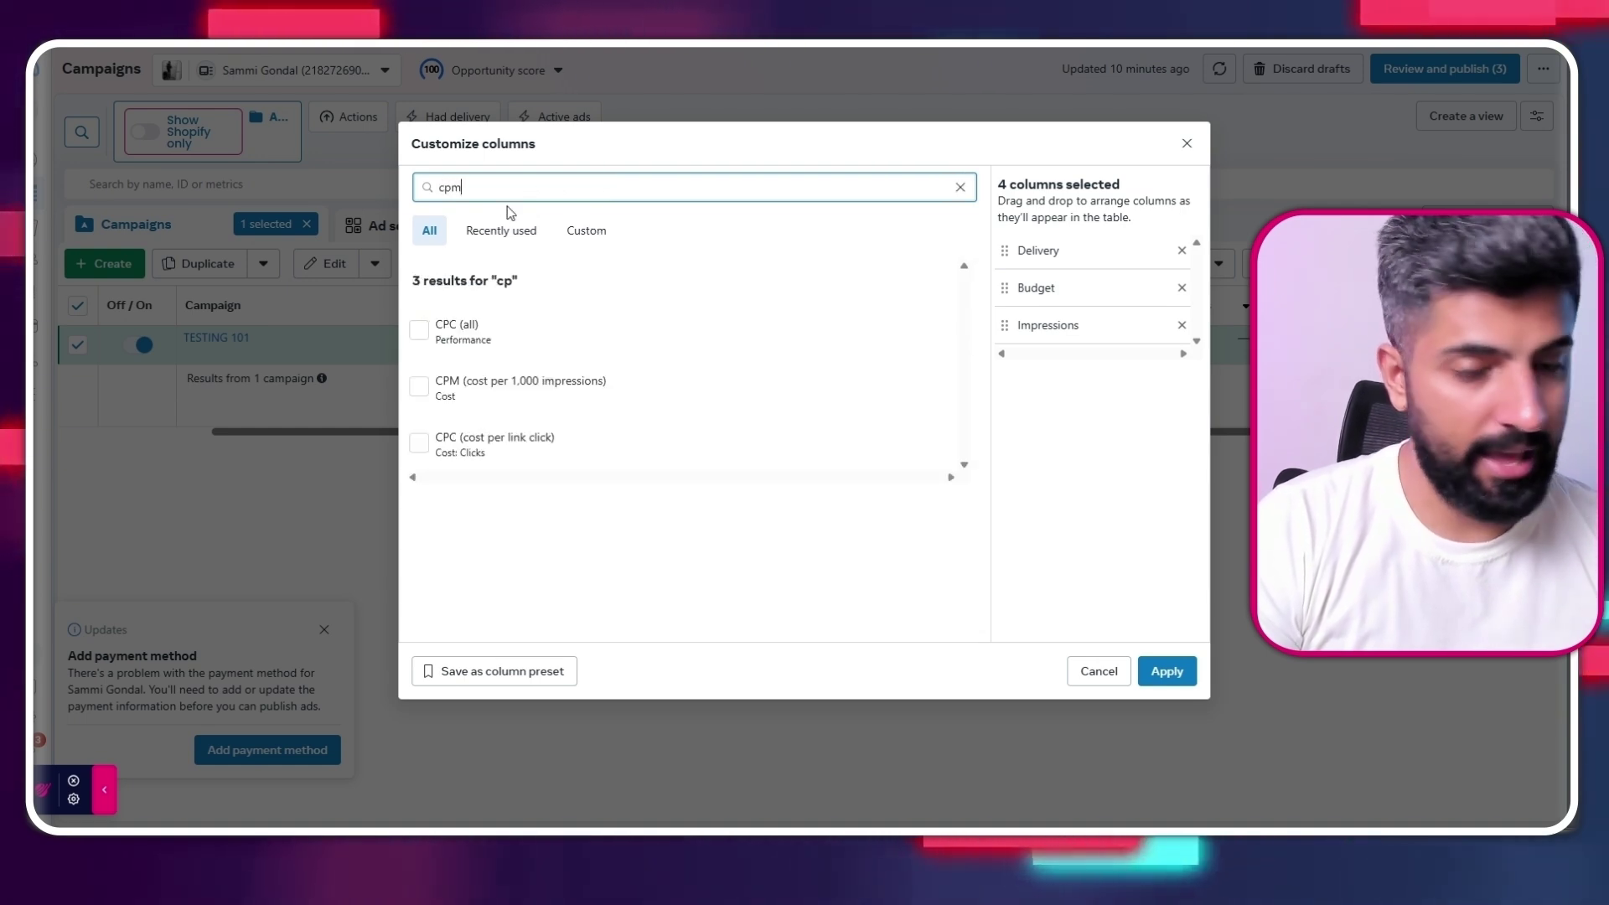
click(554, 337)
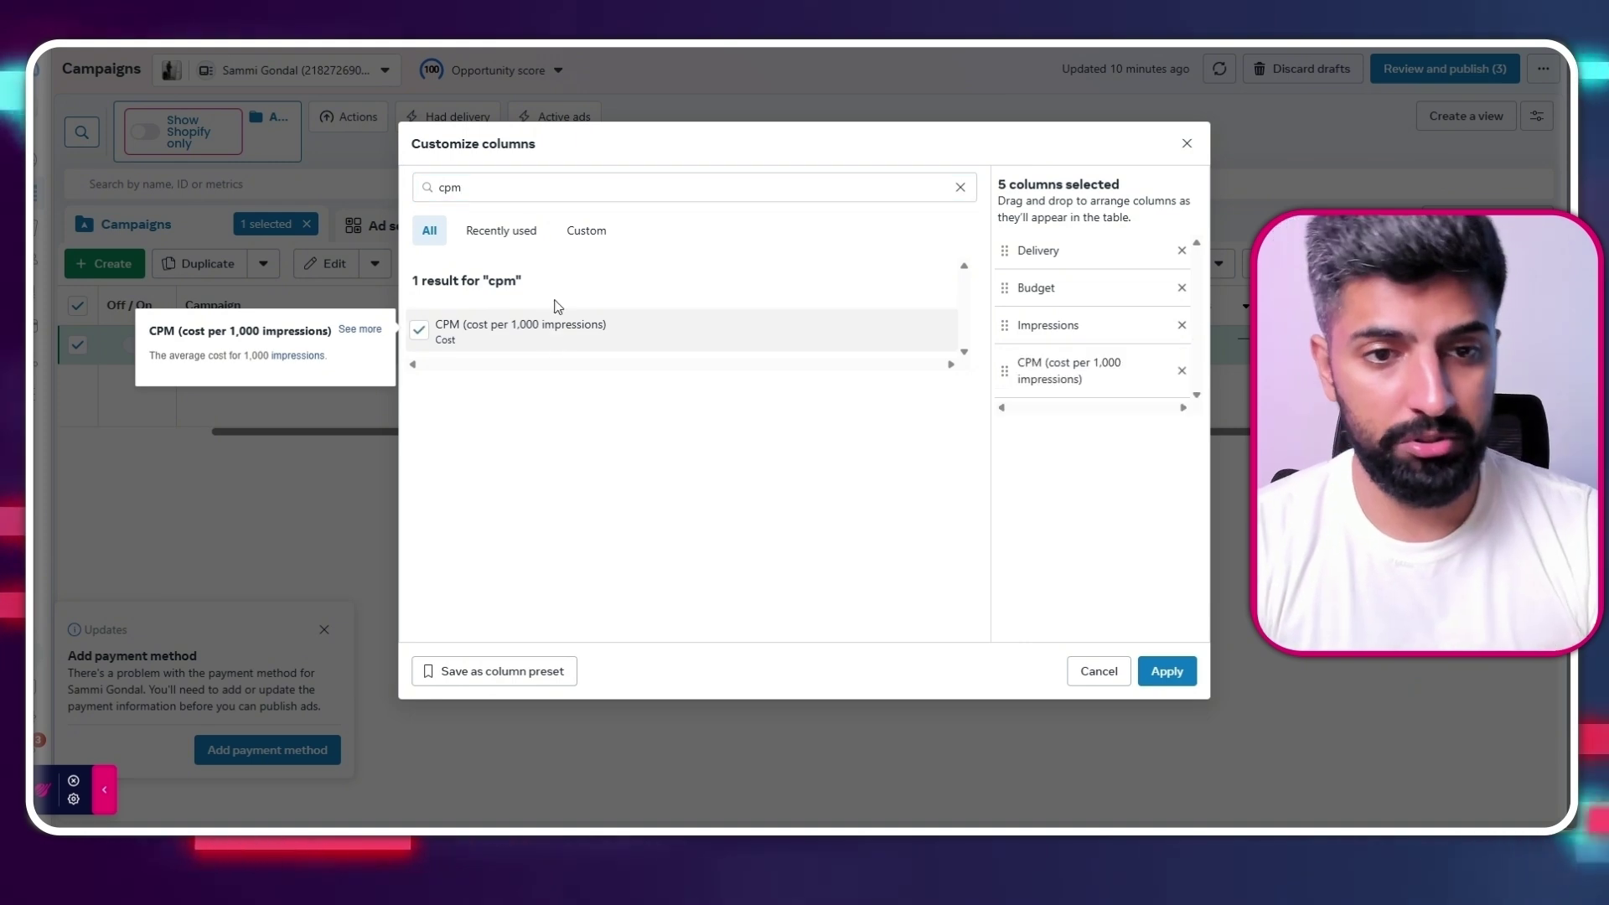
Add the CTR (link click-through rate) and CPC (cost per link click) columns to the campaign table's selection
click(515, 188)
text(ctr)
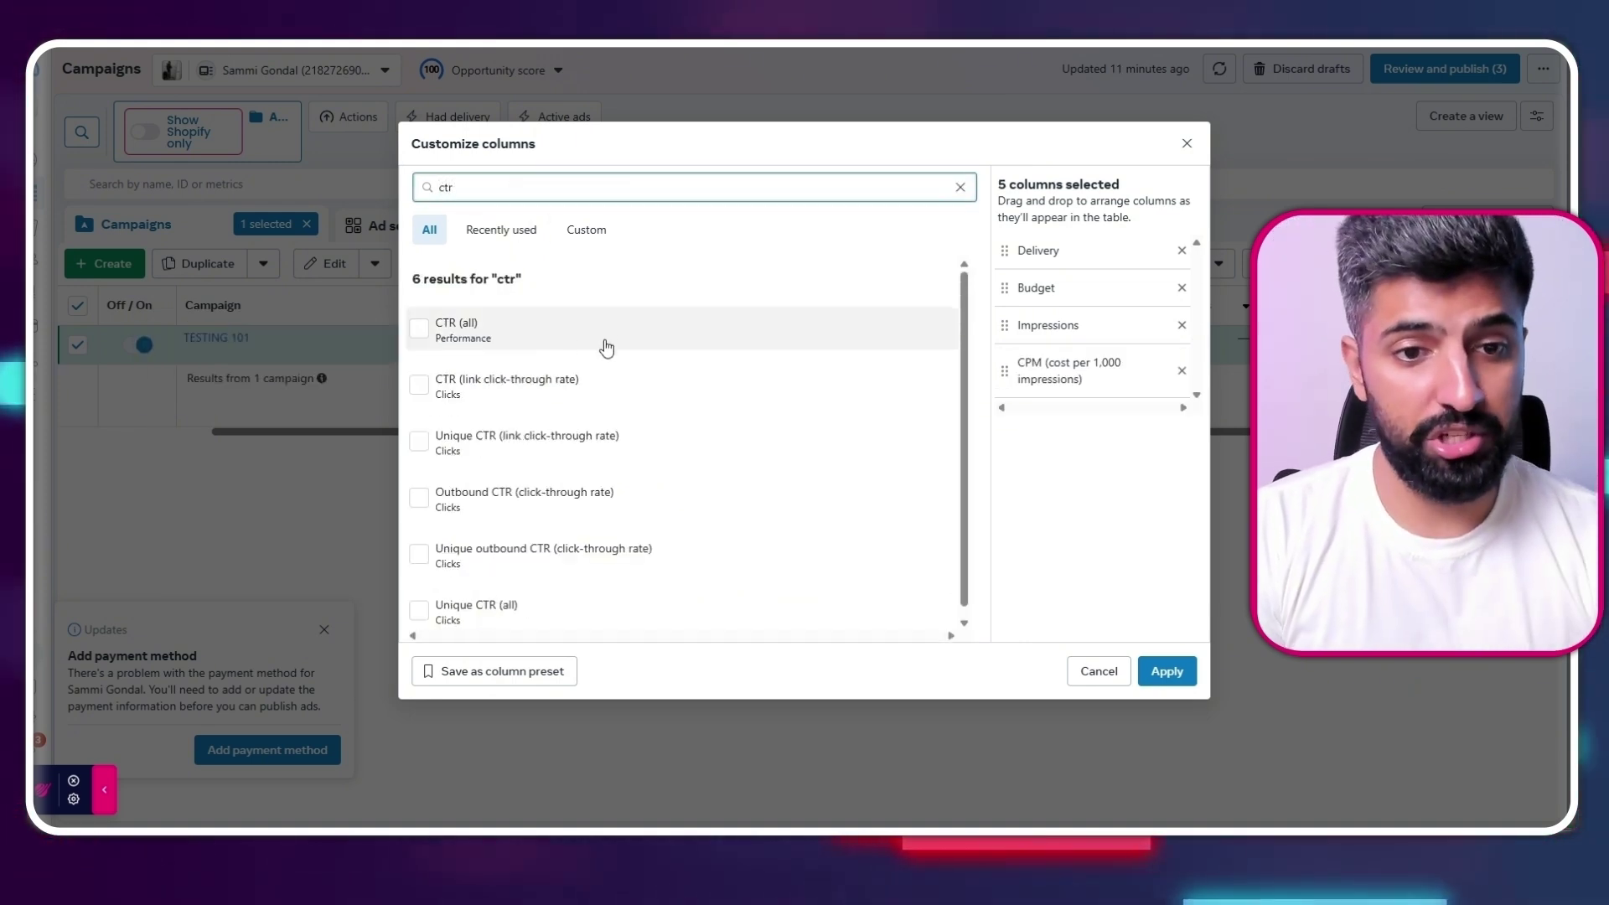
mouse_move(579, 393)
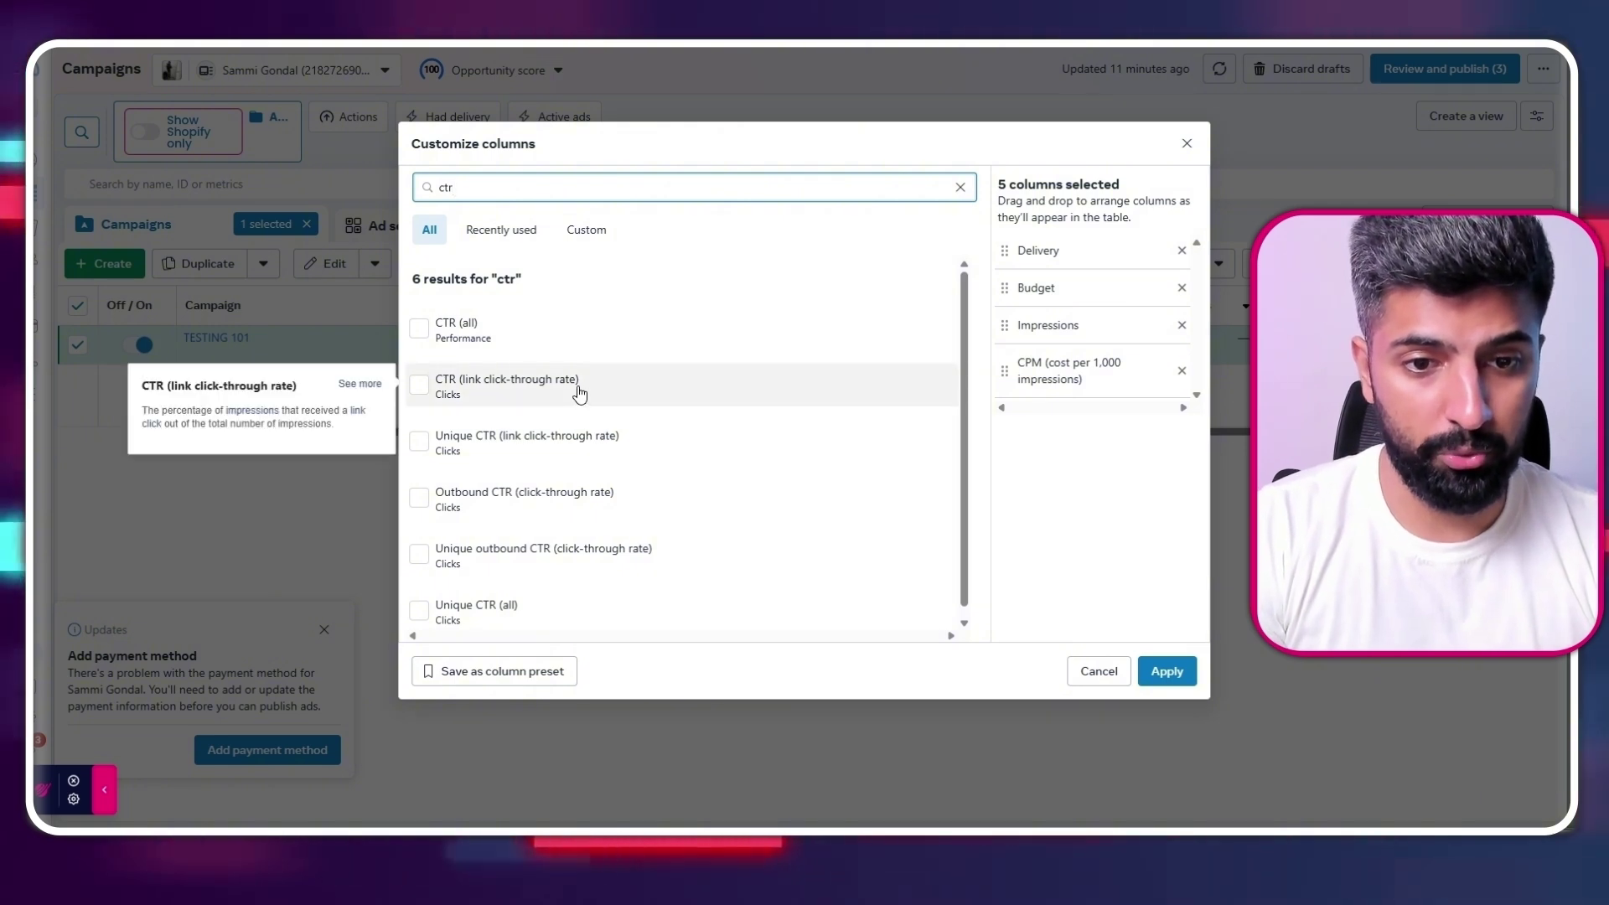
click(497, 385)
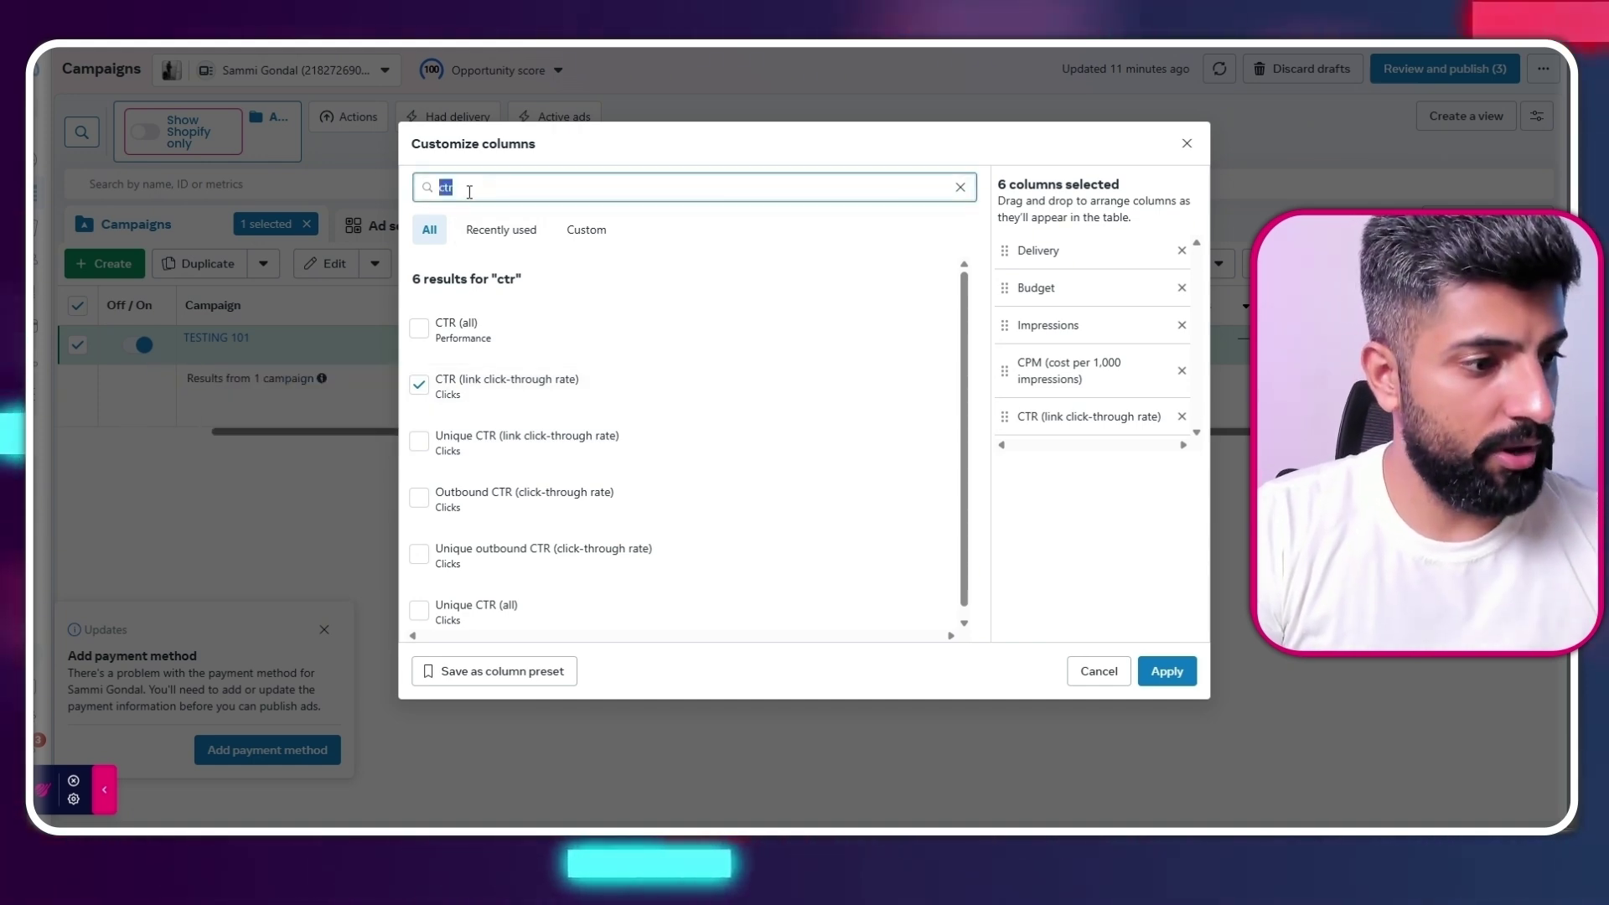
text(cpc)
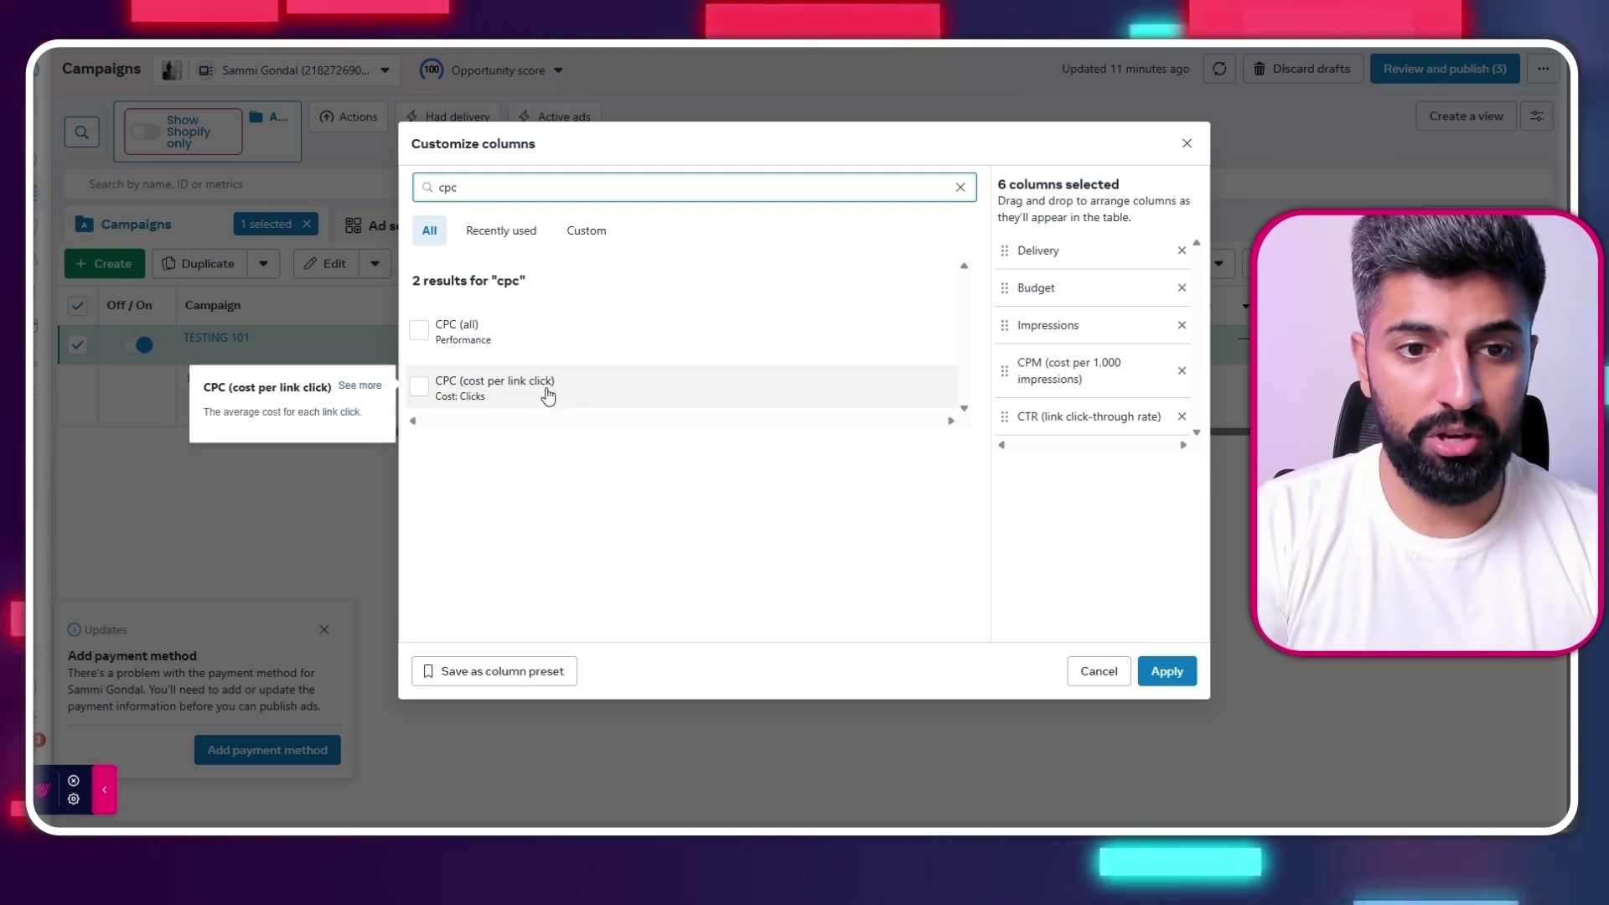
click(566, 397)
Find the landing page metrics and add the Landing page views rate per link clicks column
triple_click(494, 187)
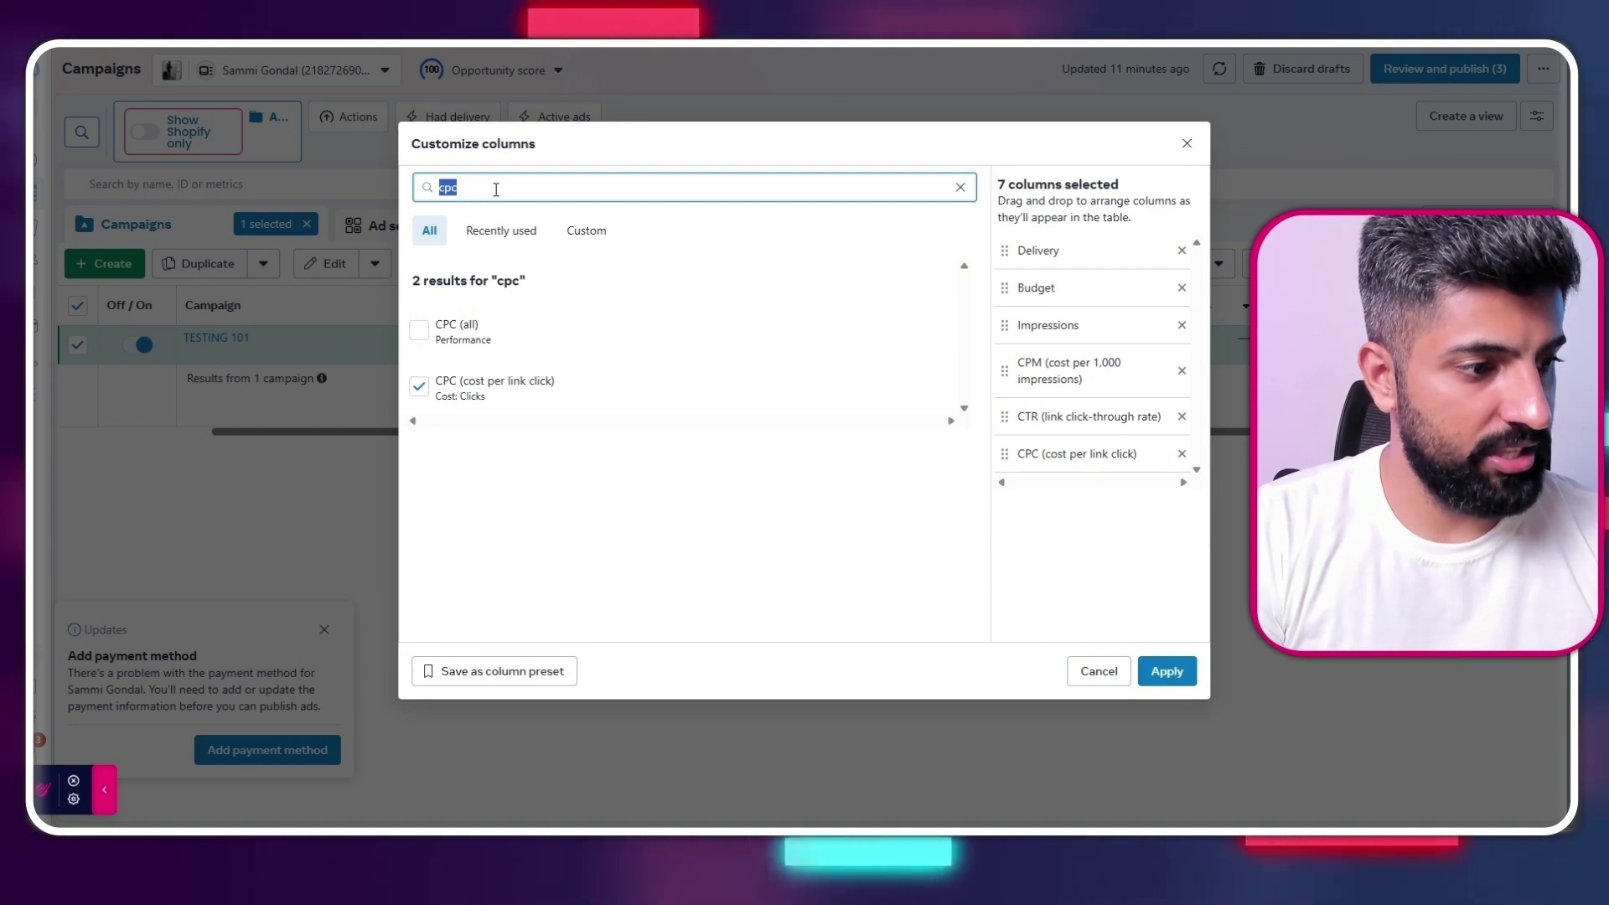
key(BackSpace)
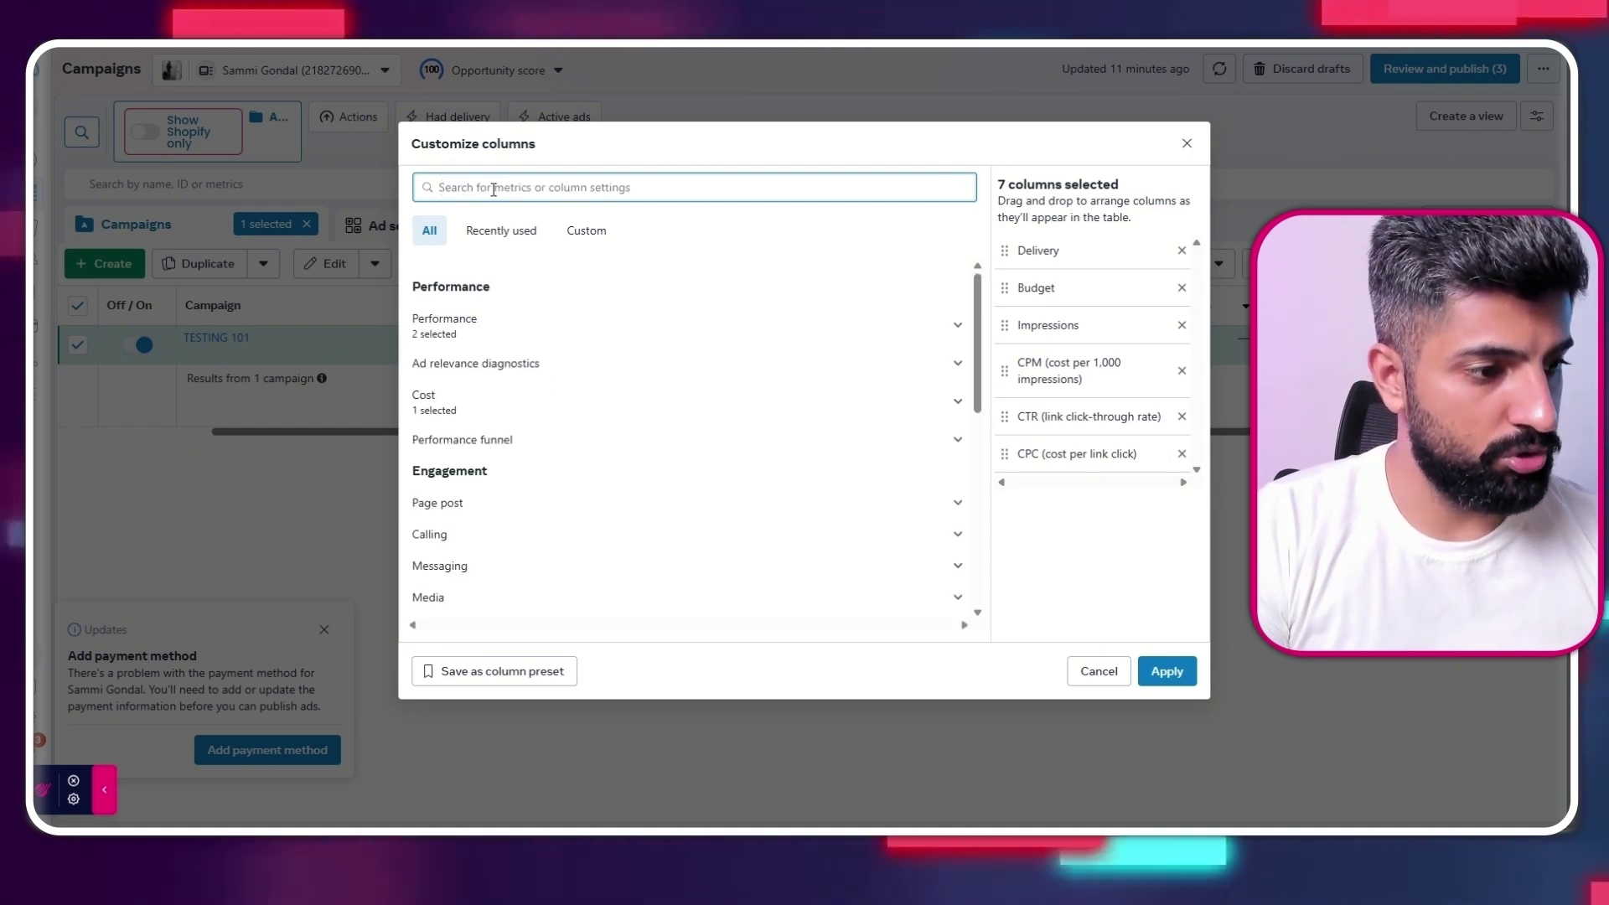
text(landi)
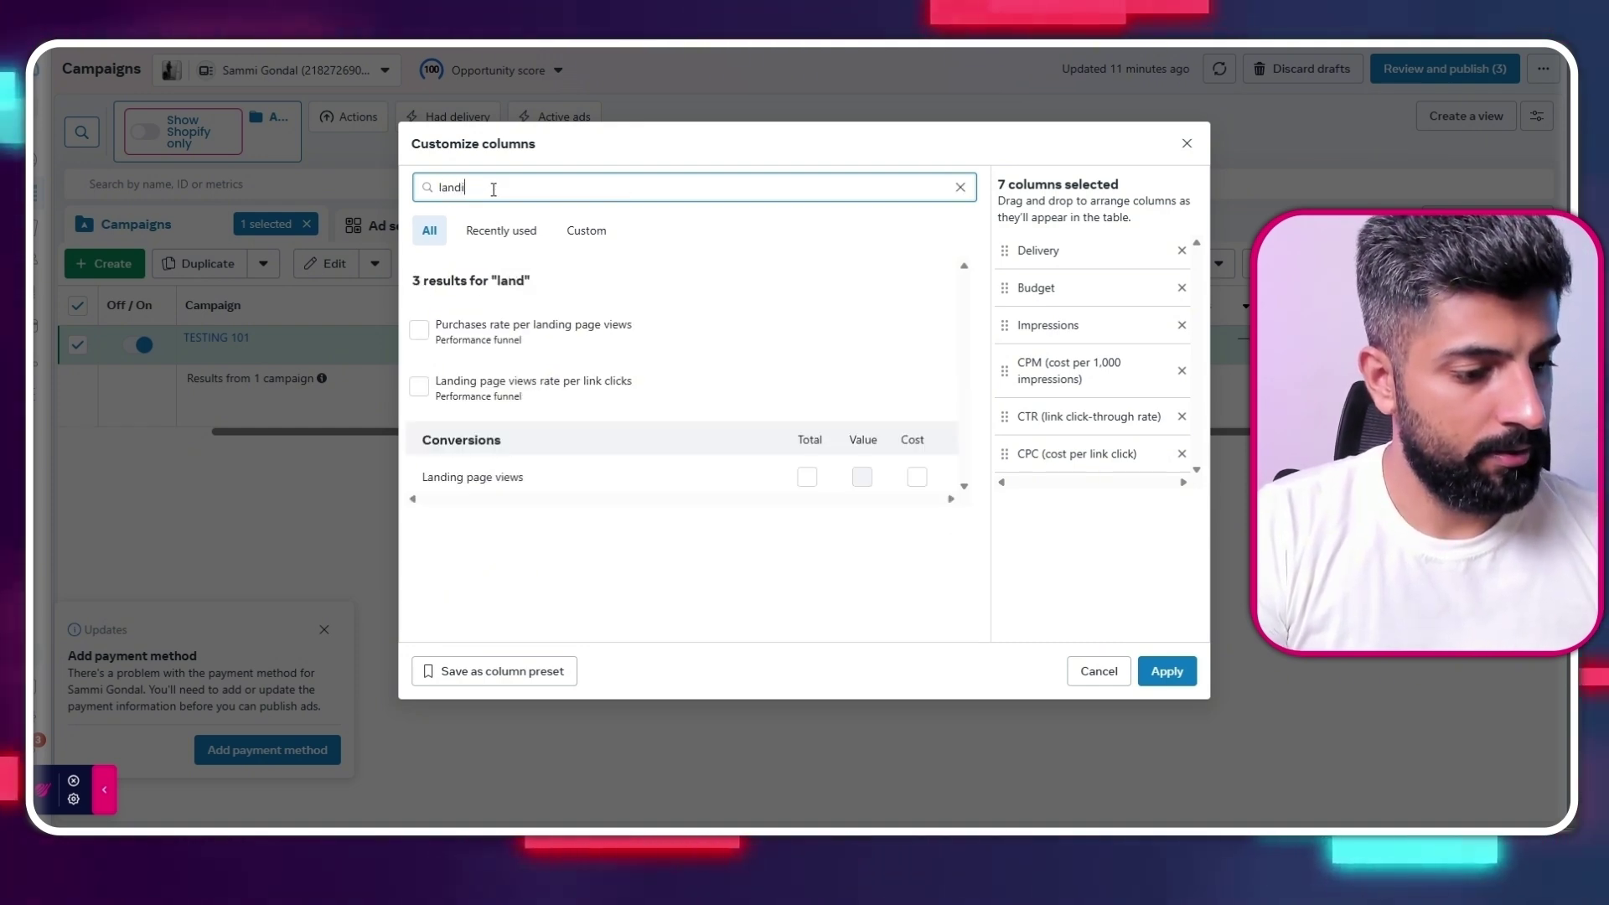
text(ng)
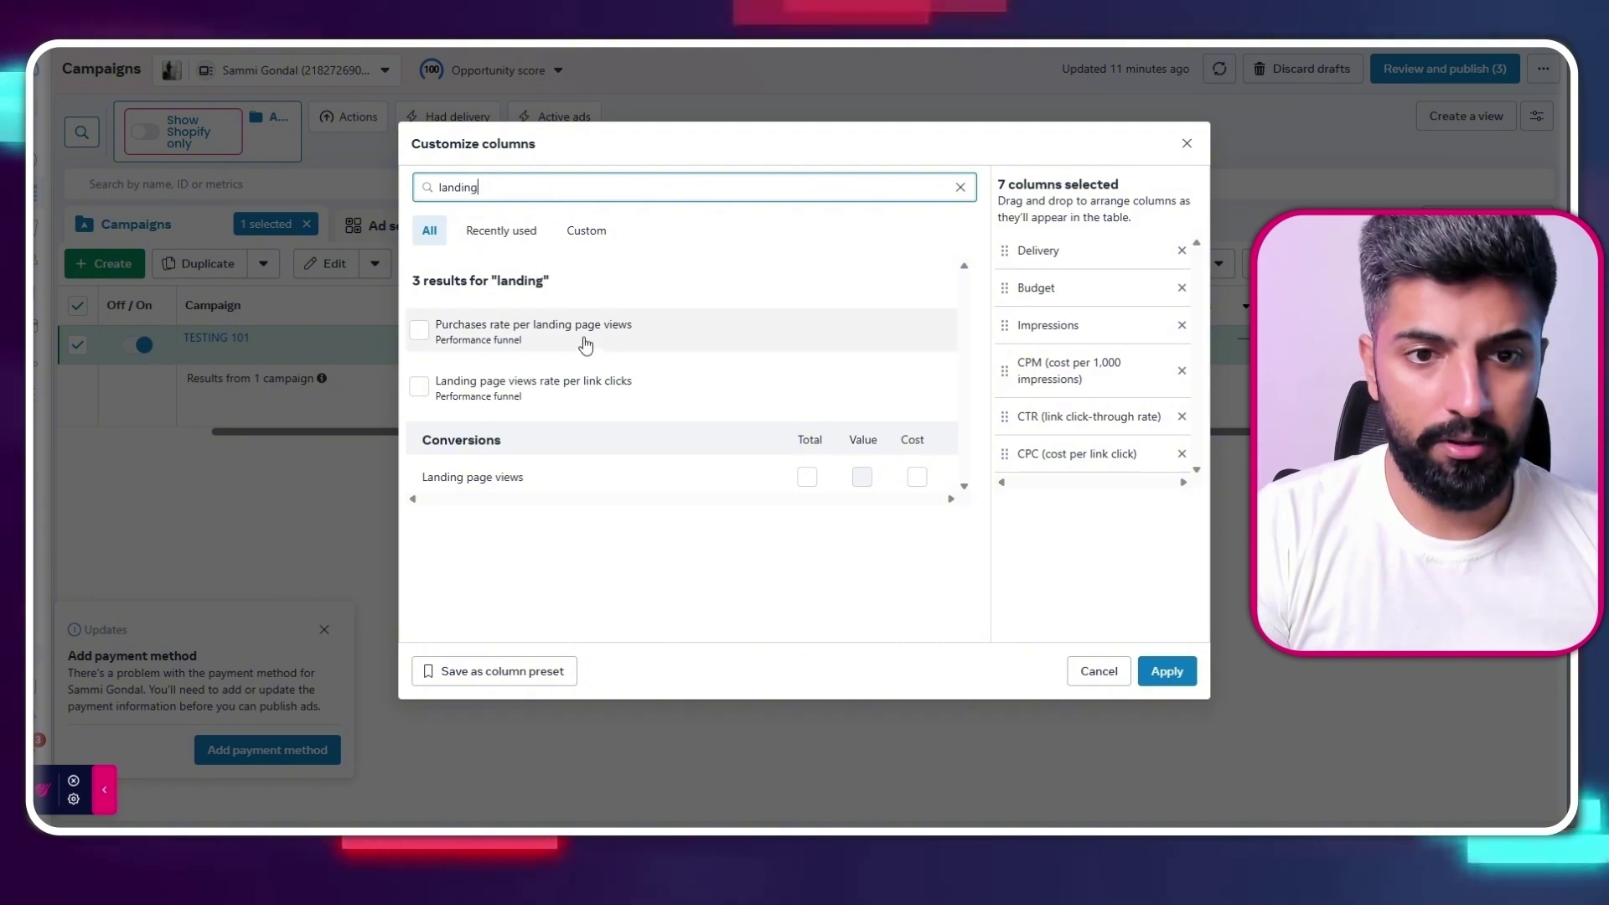
click(578, 388)
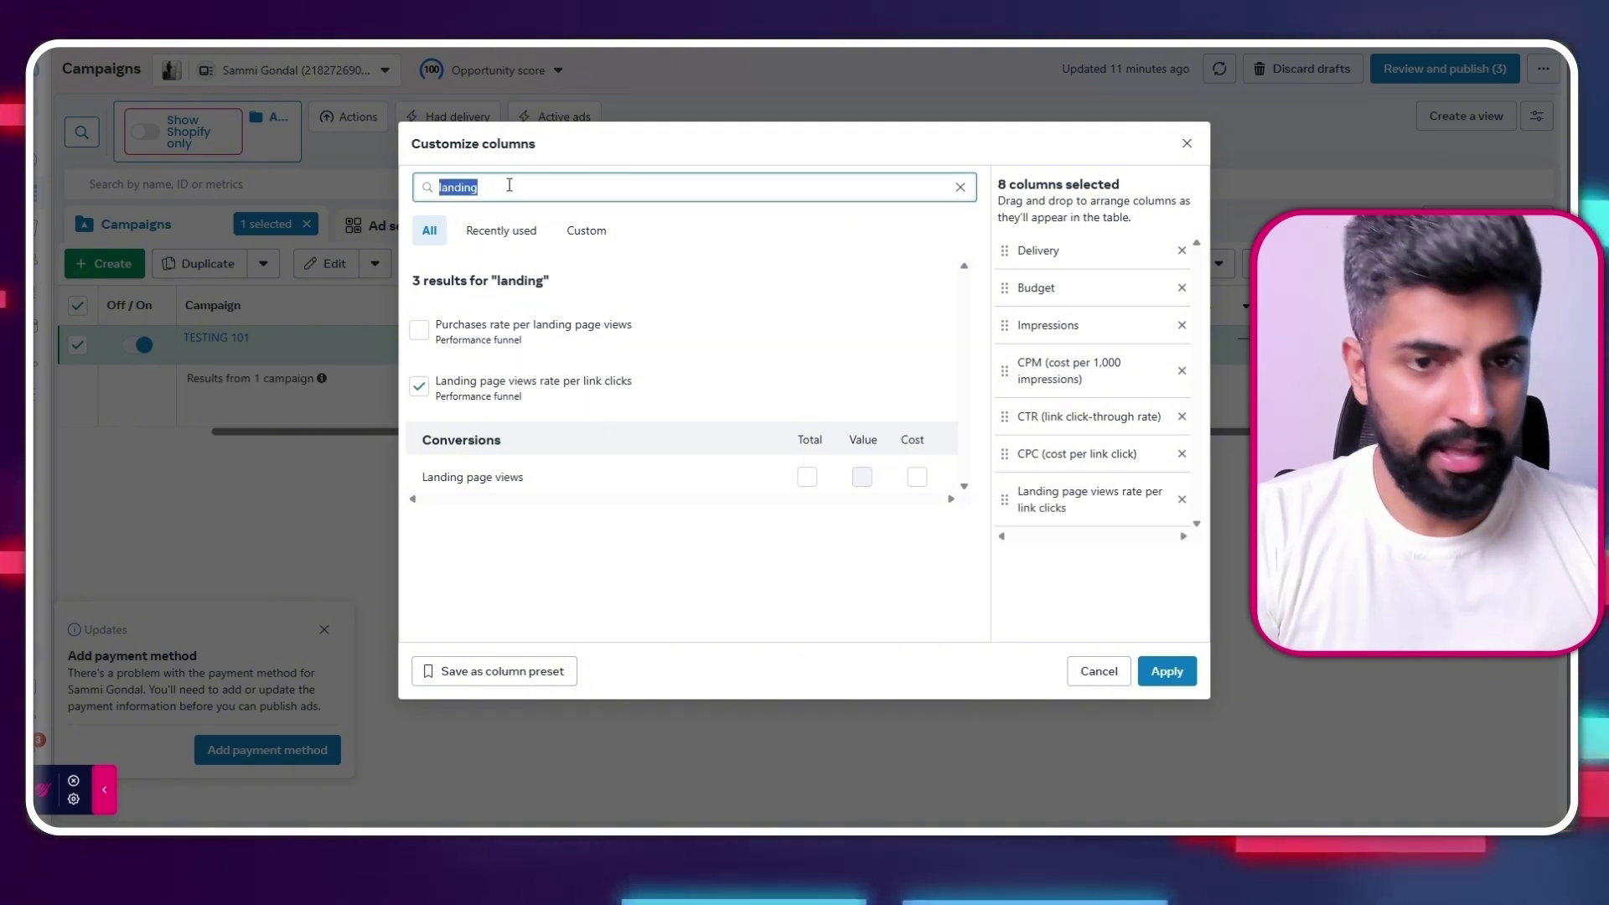
Add the total, value and cost columns for the Adds to cart conversion
key(BackSpace)
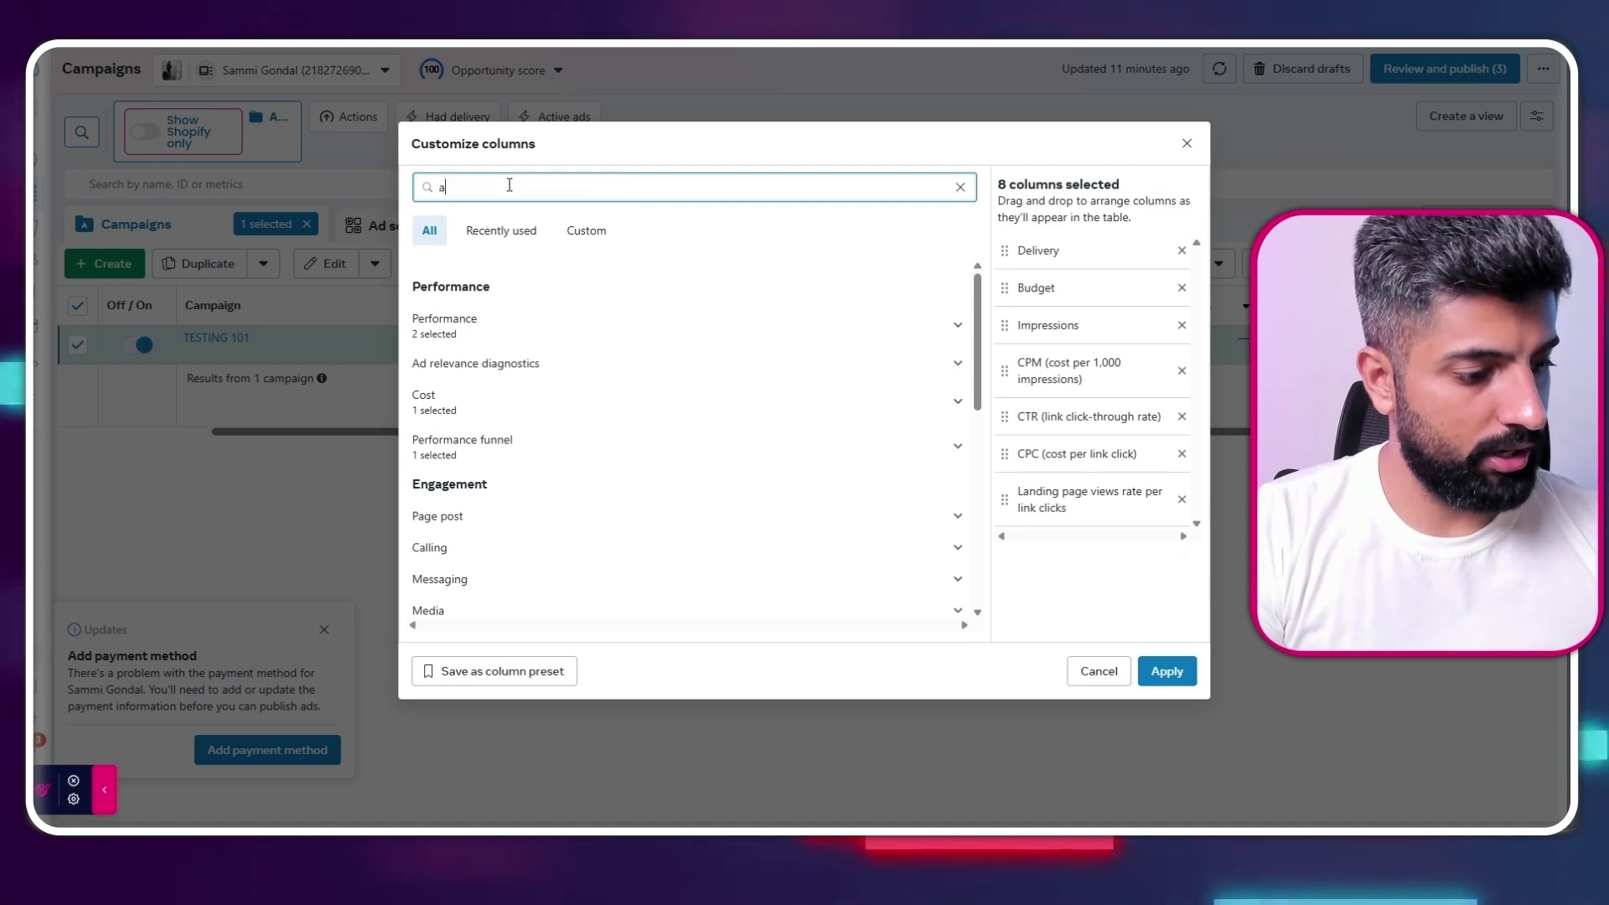
text(add)
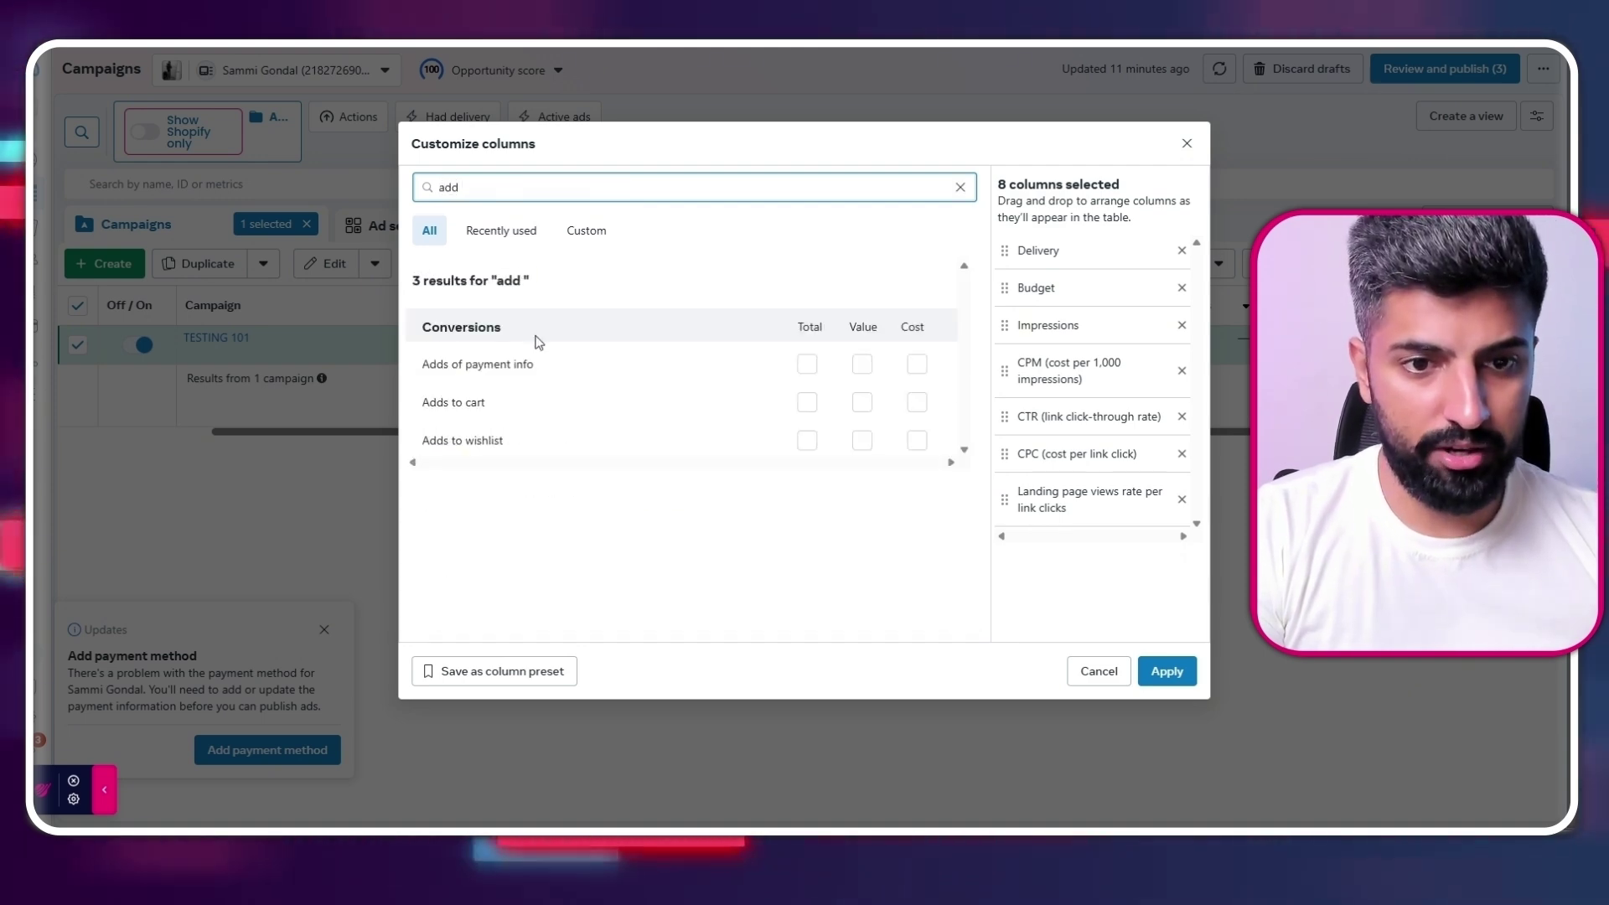
click(499, 402)
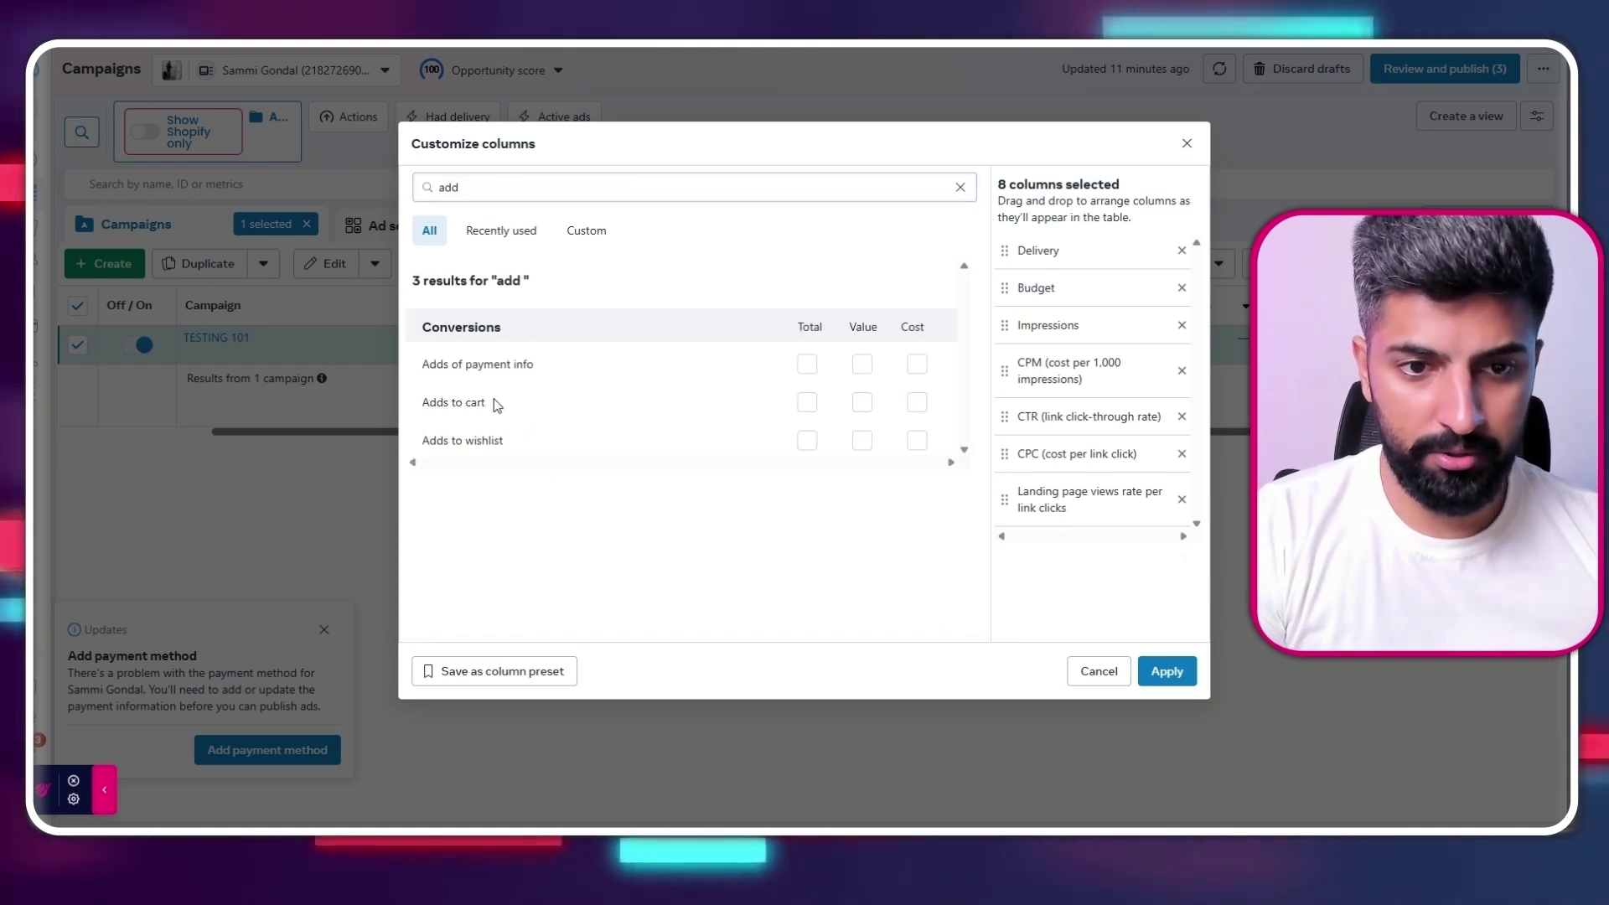
click(808, 405)
click(865, 405)
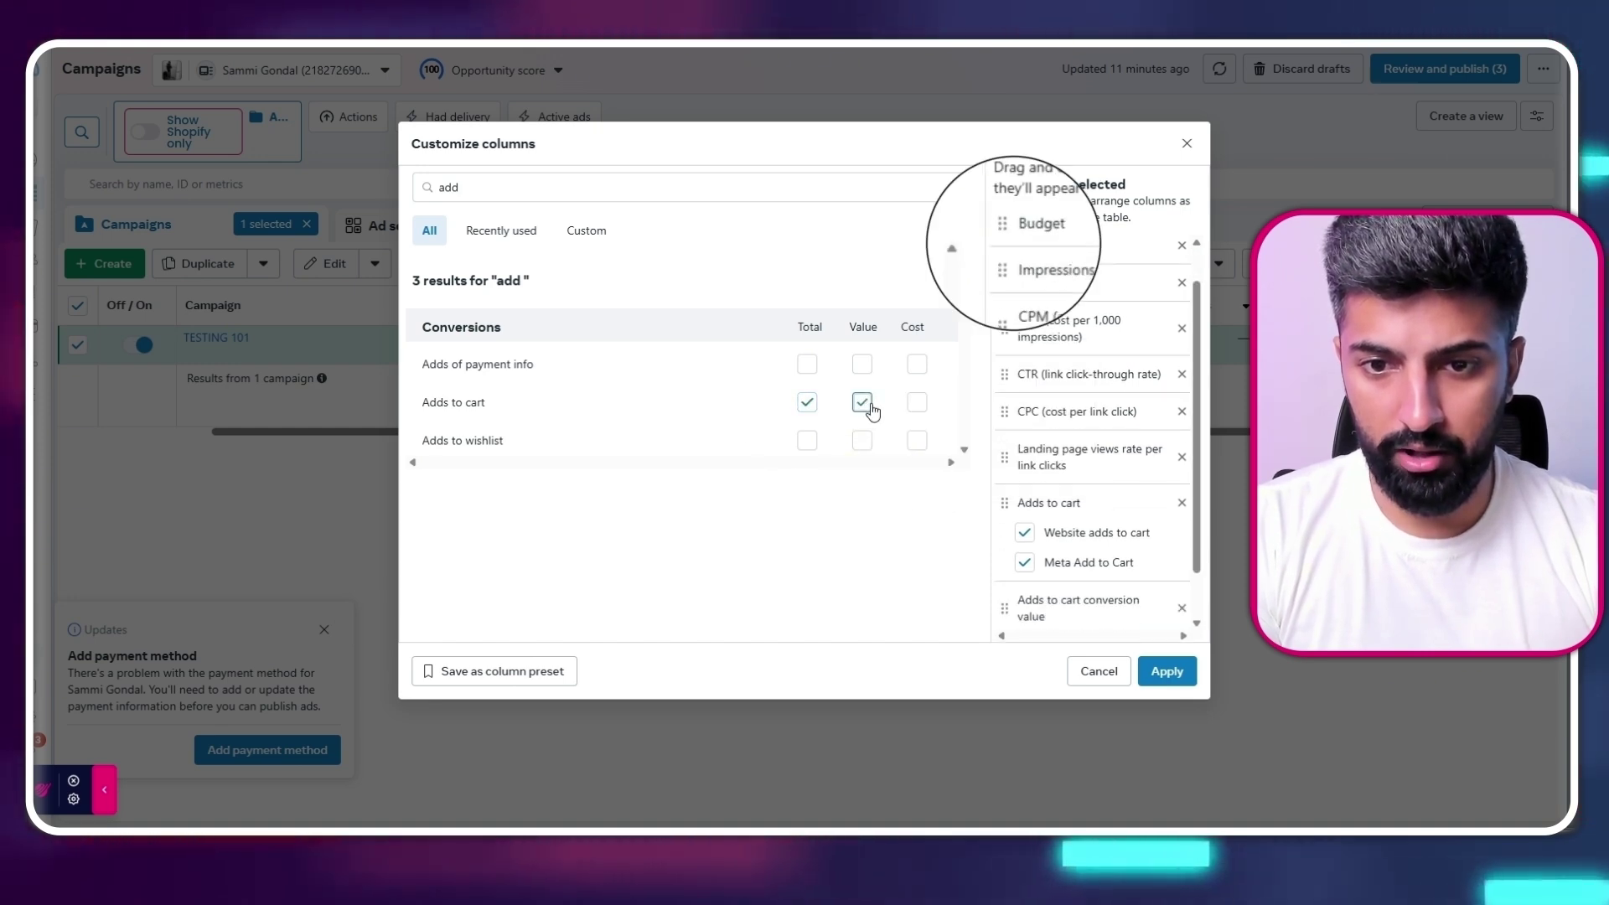
click(916, 403)
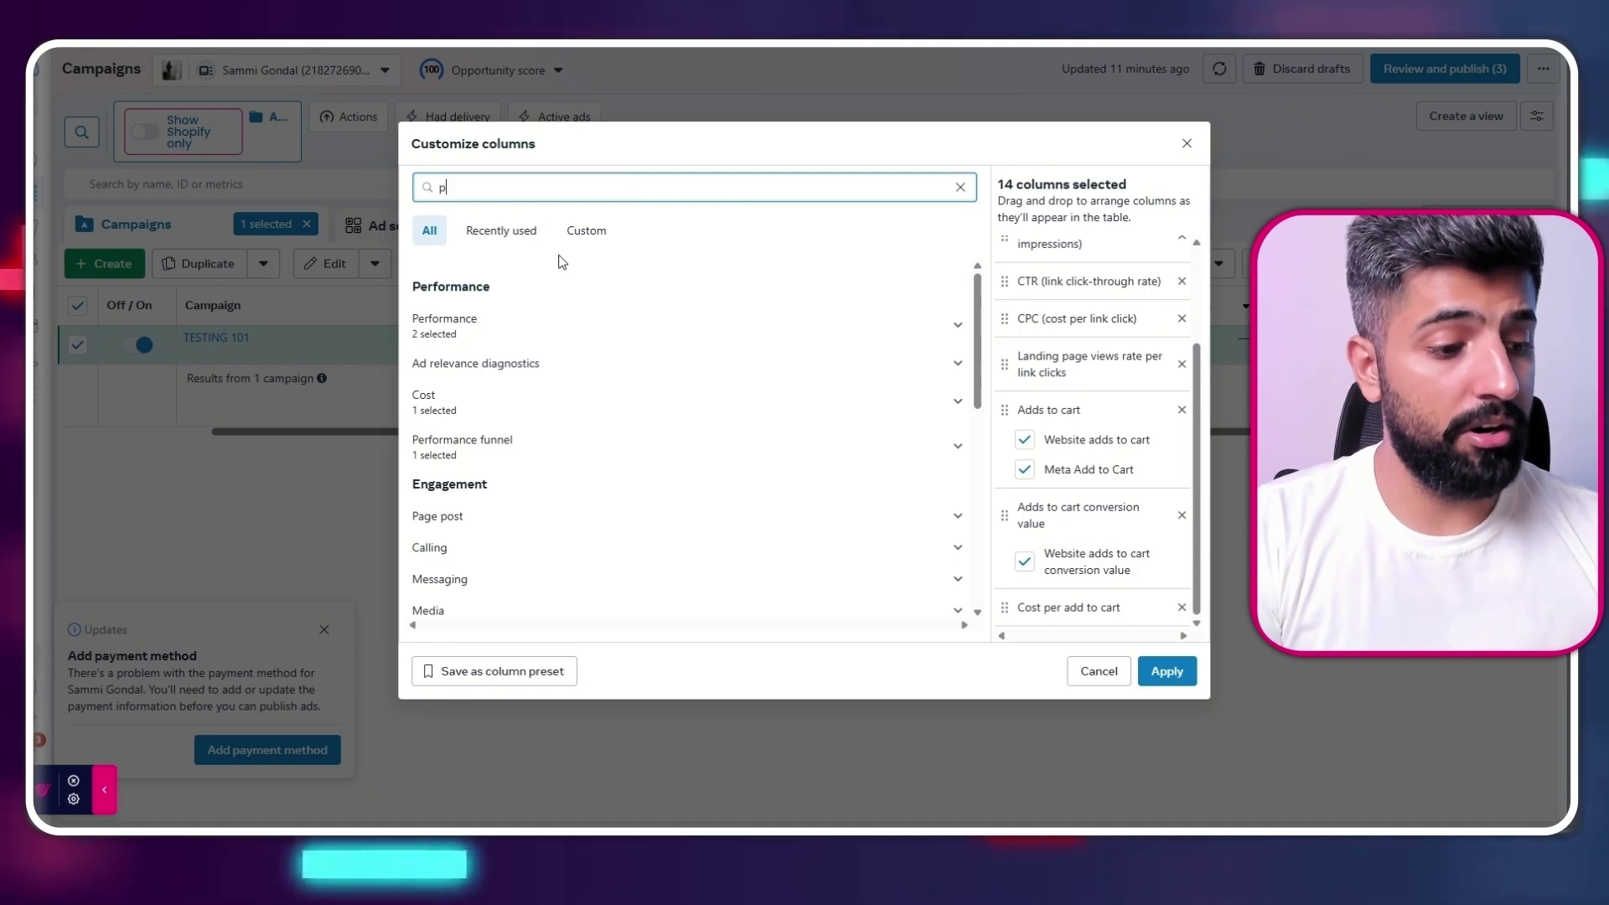
Add the total, value and cost columns for Purchases and apply the customized columns to the campaign table
text(urch)
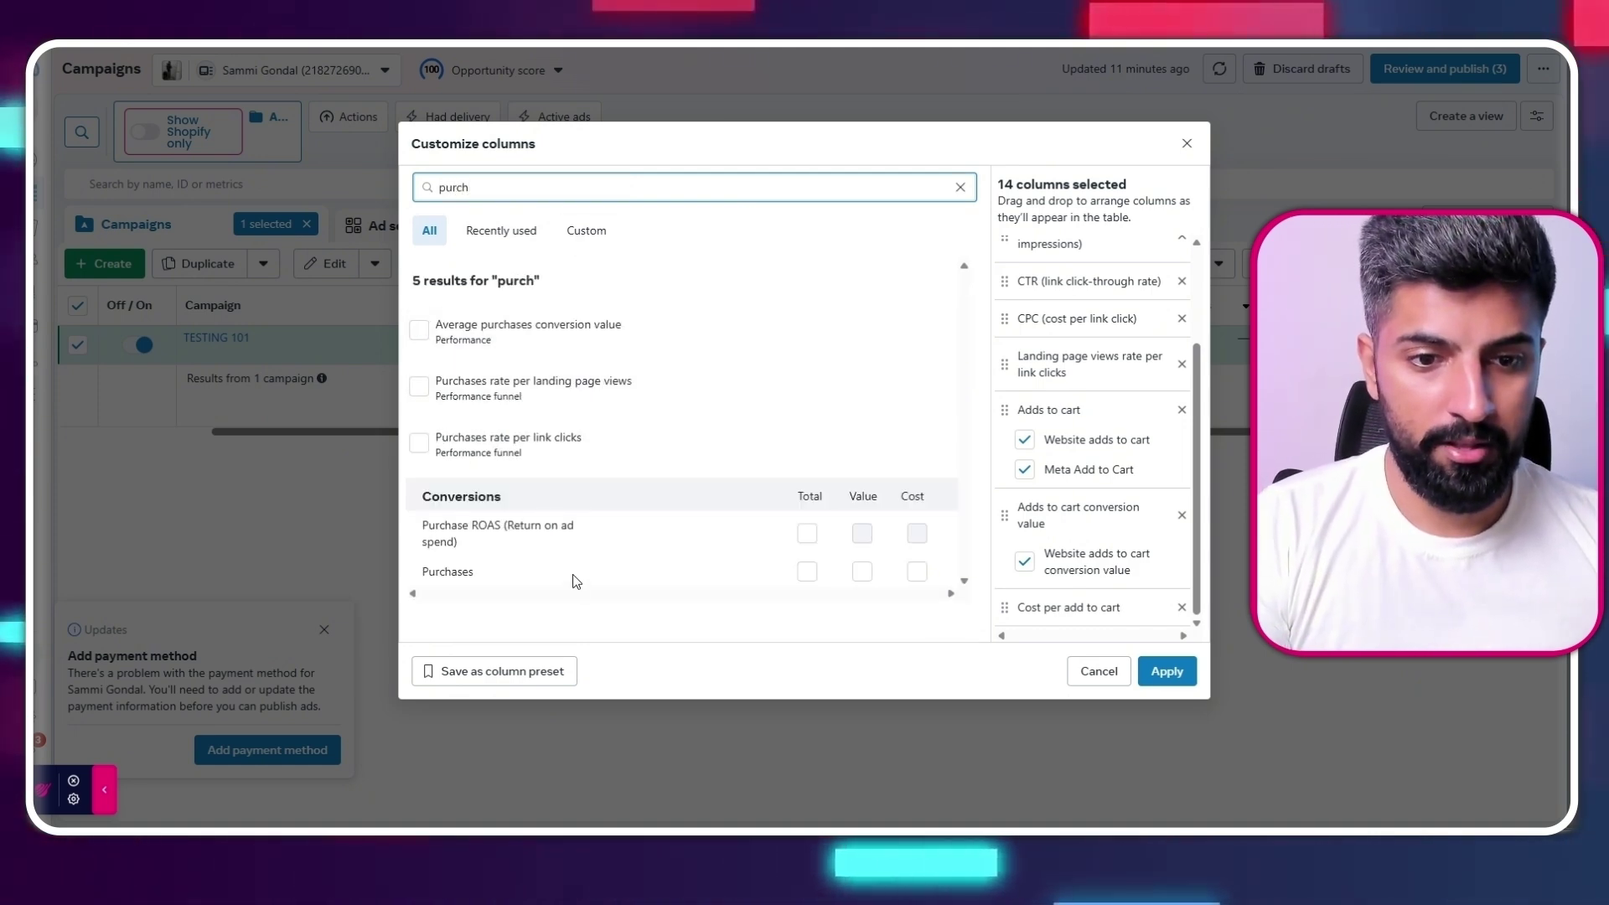
click(804, 573)
click(862, 574)
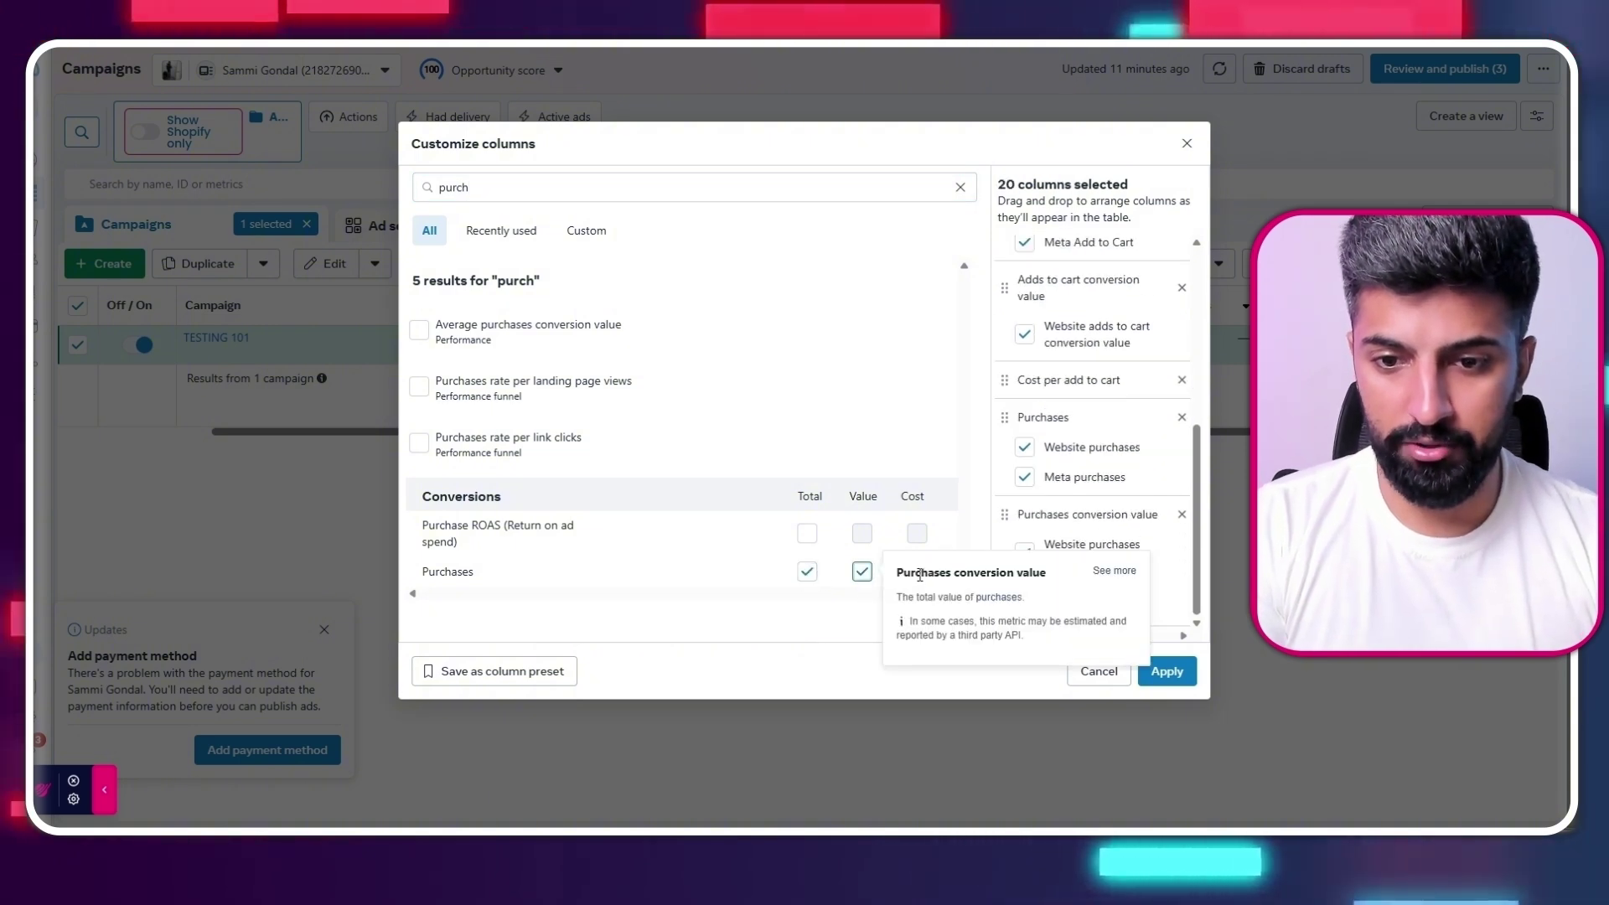
click(917, 572)
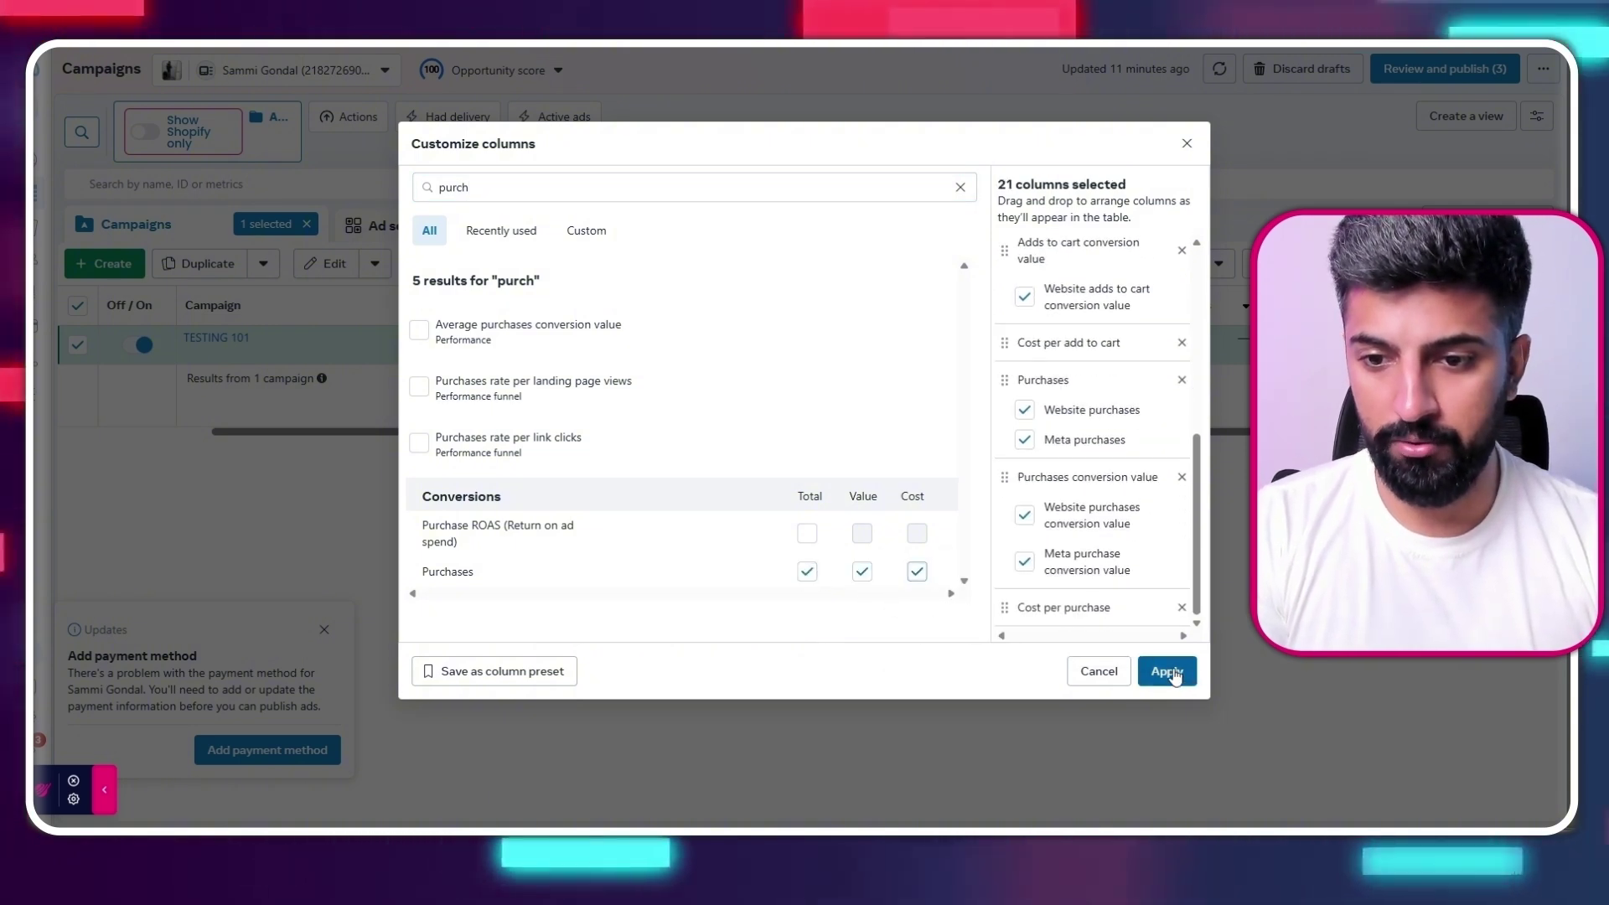
click(1166, 671)
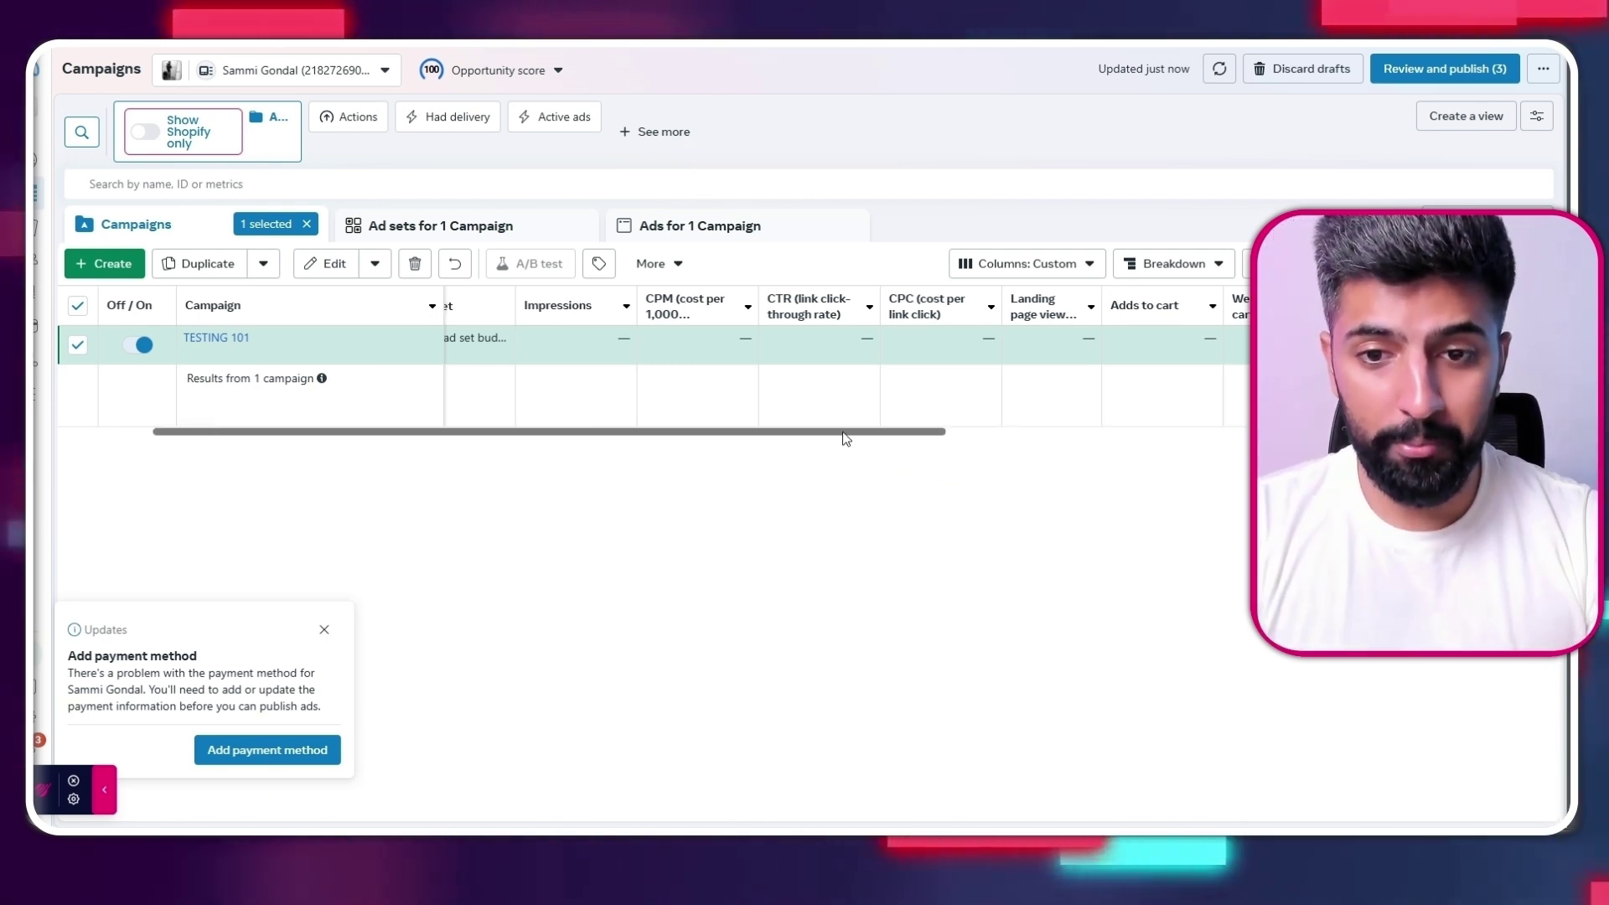
Look across the customized metric columns for the TESTING 101 campaign, from Delivery through the adds to cart and purchase metrics
mouse_move(840, 432)
mouse_down()
mouse_move(1471, 437)
mouse_move(858, 433)
mouse_up()
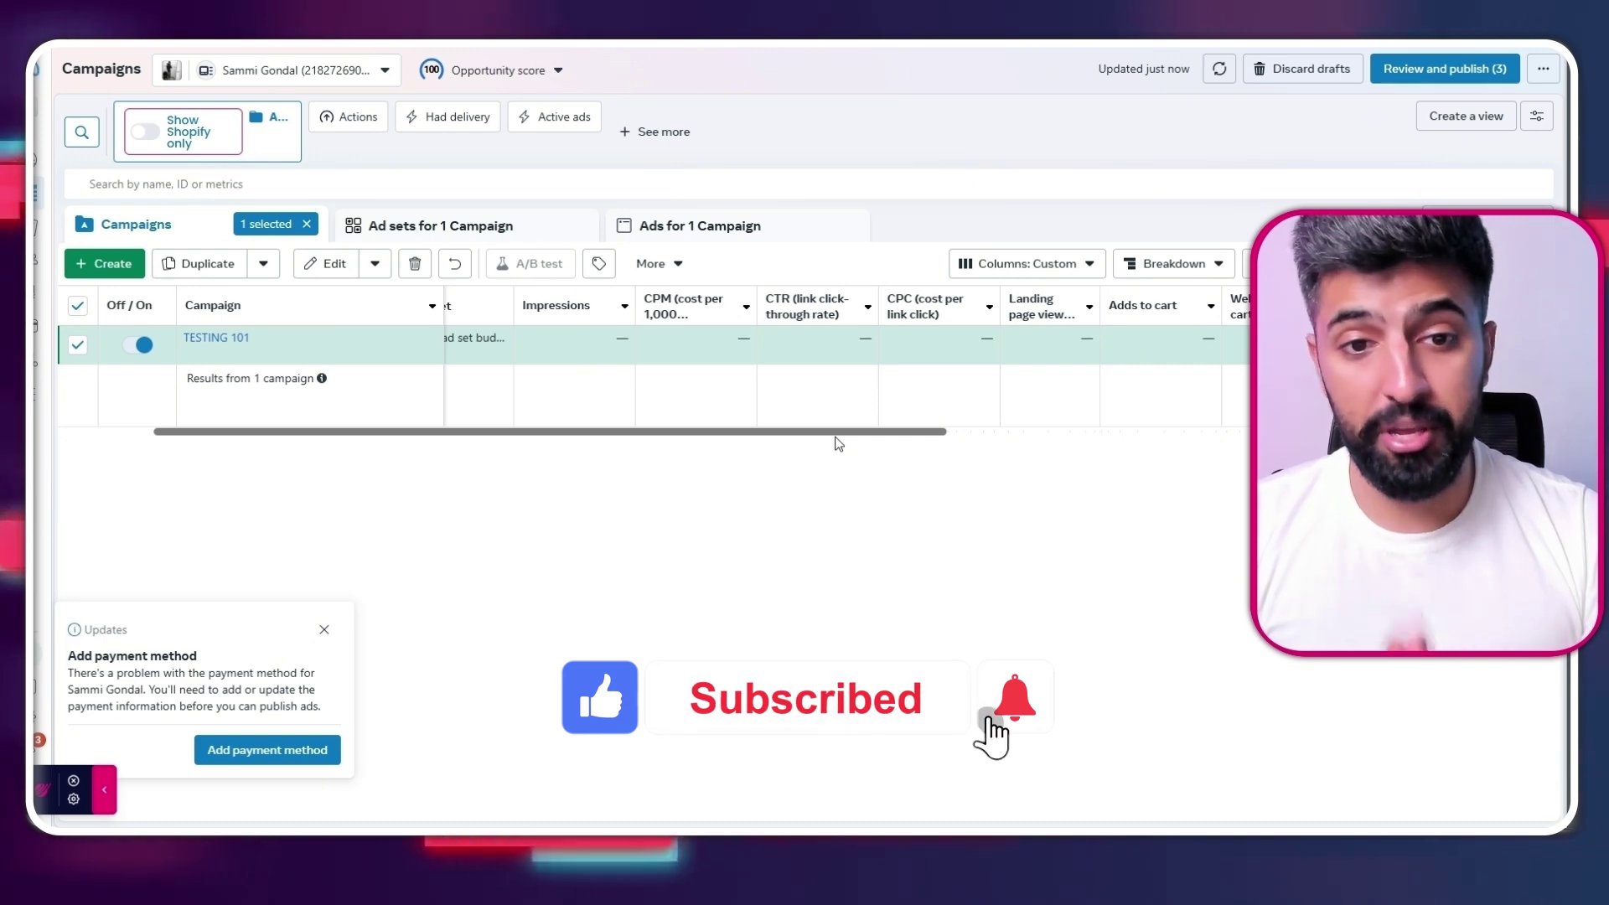
mouse_move(713, 312)
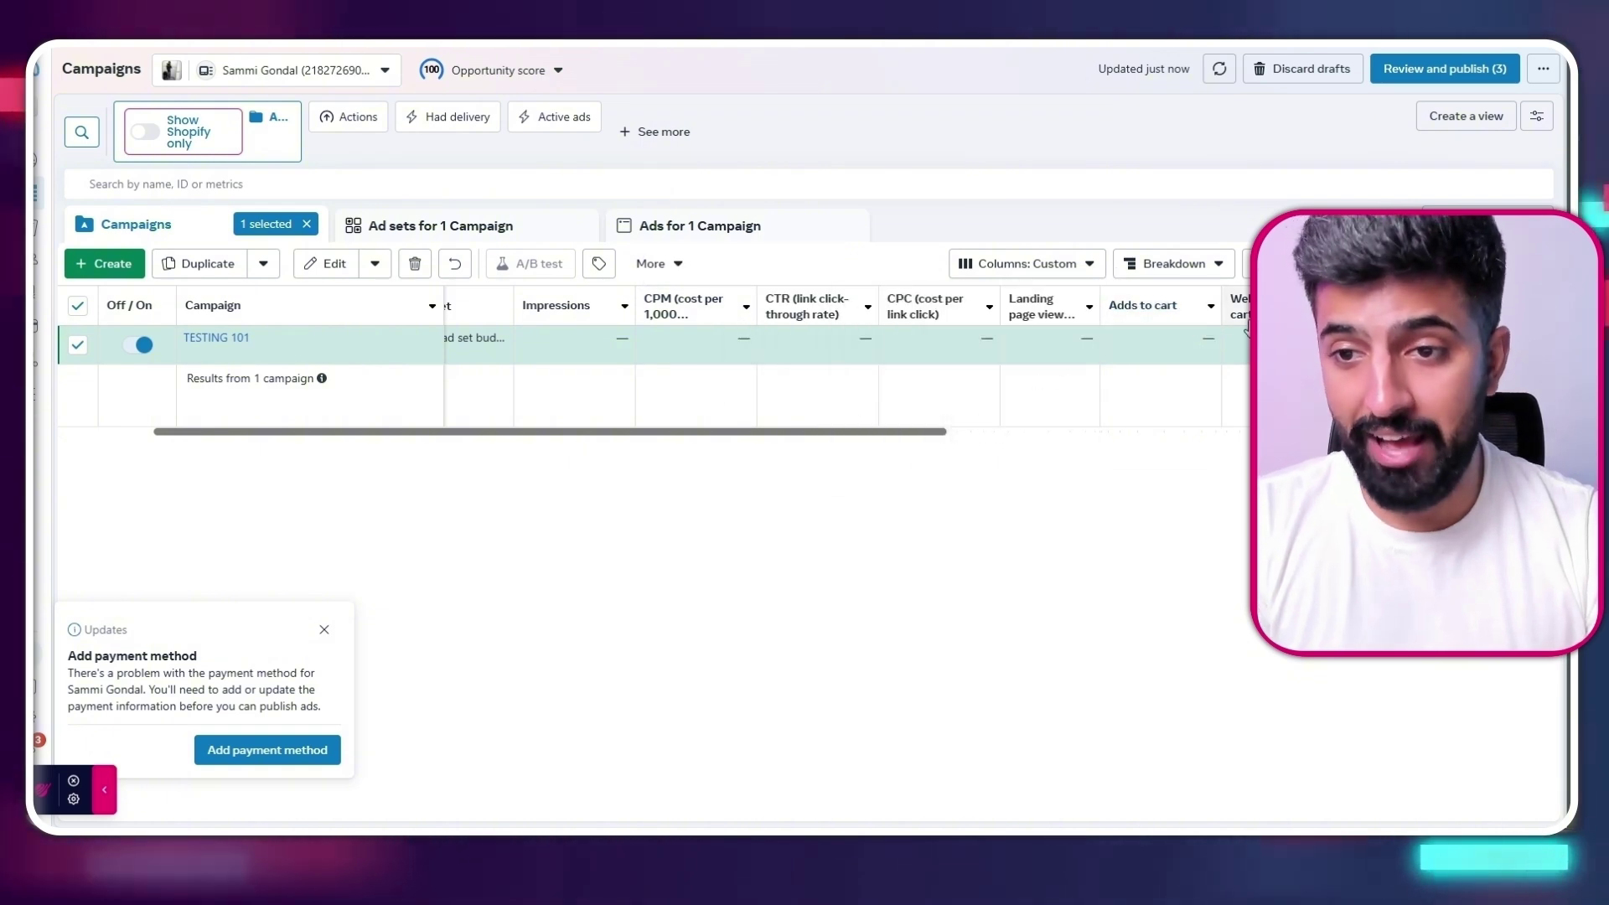
scroll(888, 446, right, 5)
scroll(1081, 434, left, 10)
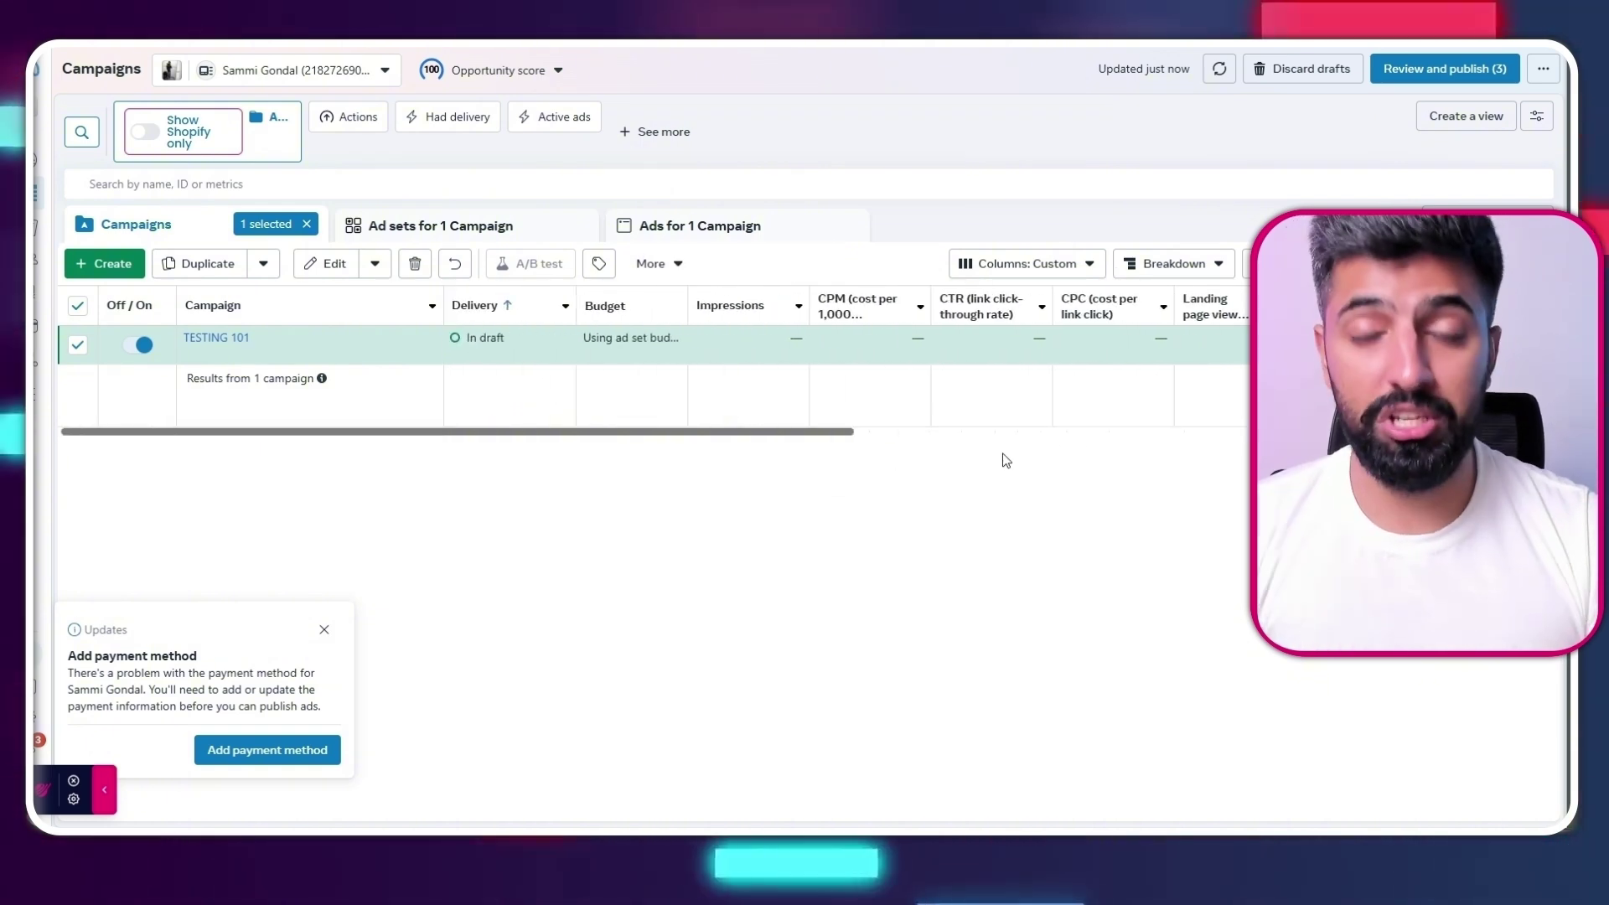